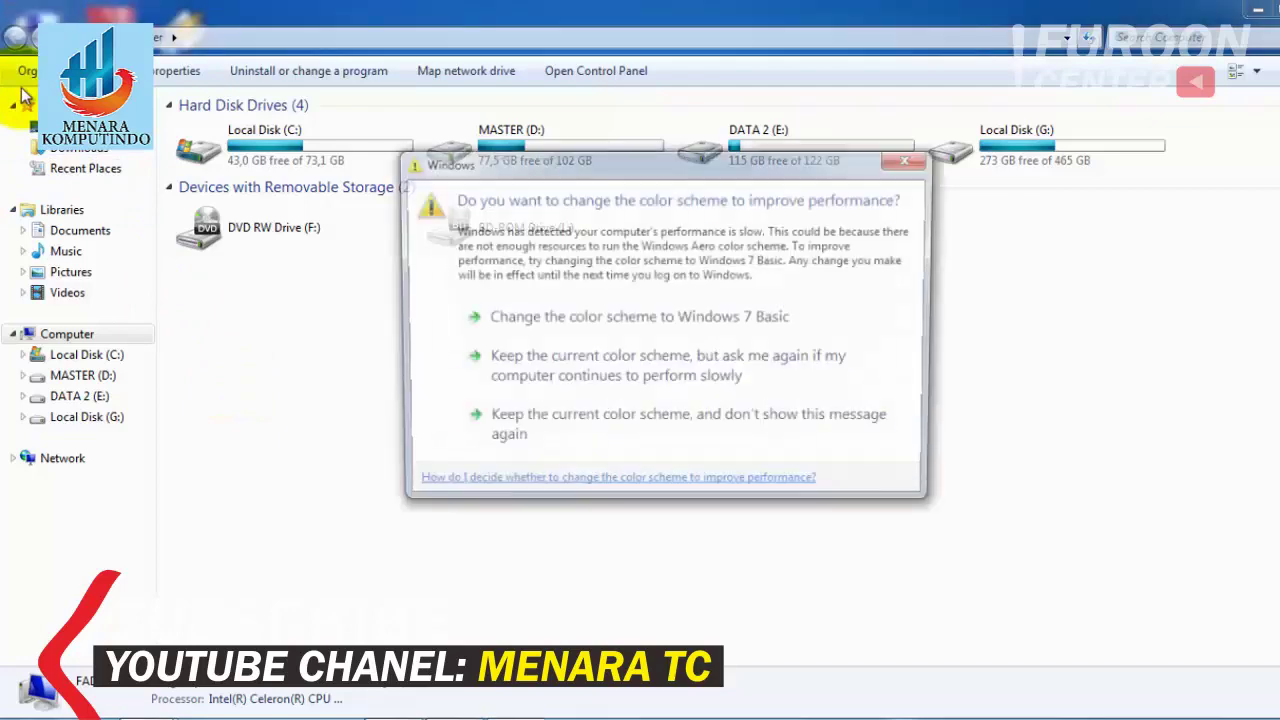
- Dismiss the performance prompt by keeping the current color scheme and not showing the message again
click(572, 442)
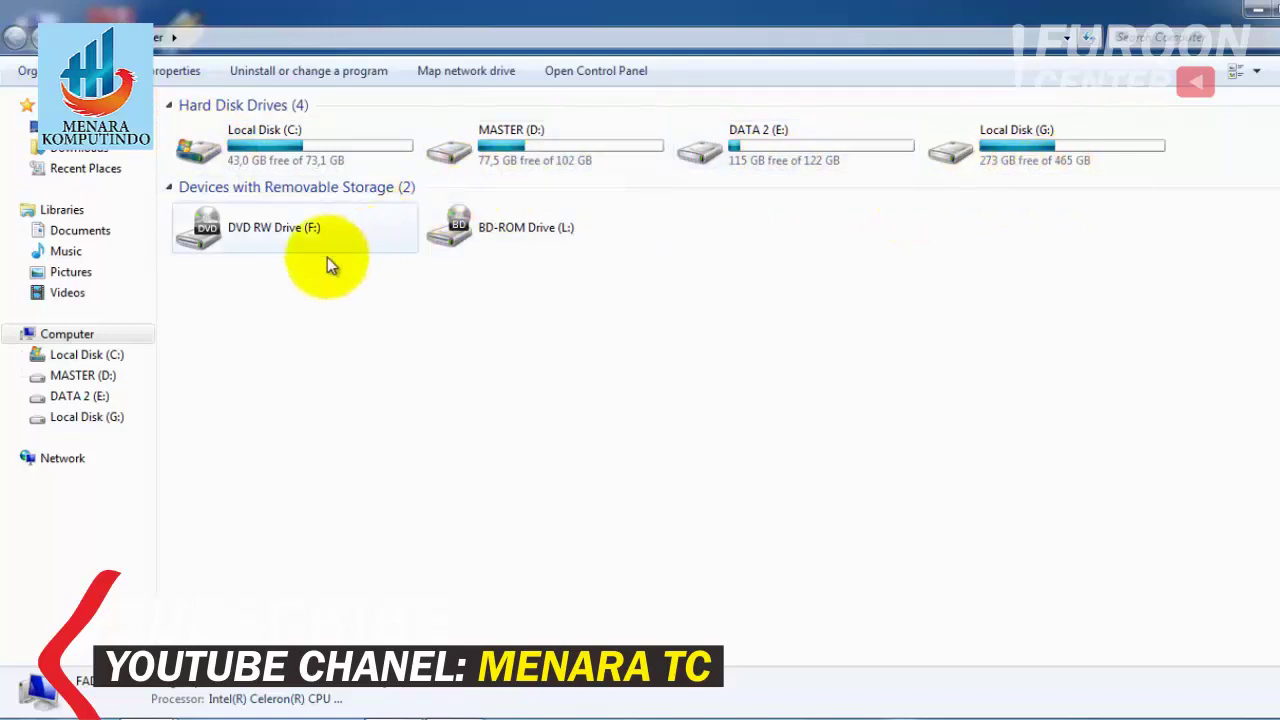
click(309, 331)
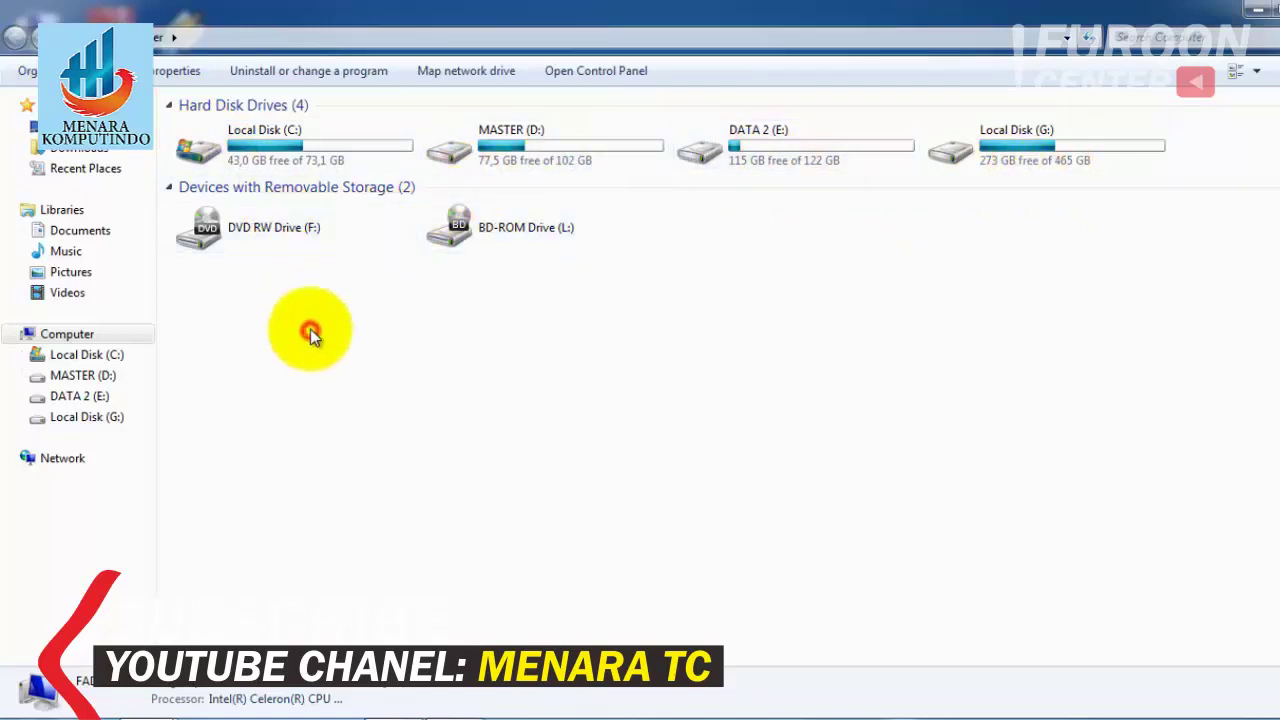
- Look over the hard disk drives Local Disk (C:), MASTER (D:) and DATA 2 (E:) in the Computer window
click(282, 138)
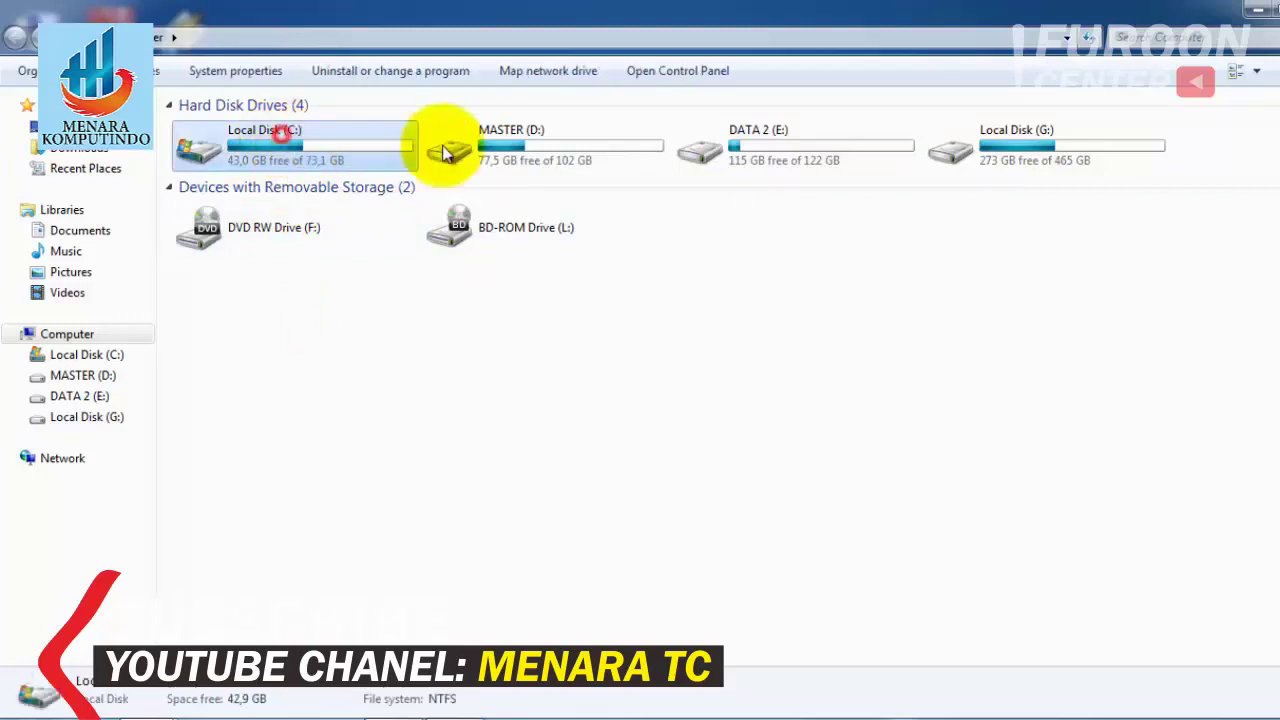
click(540, 145)
click(769, 146)
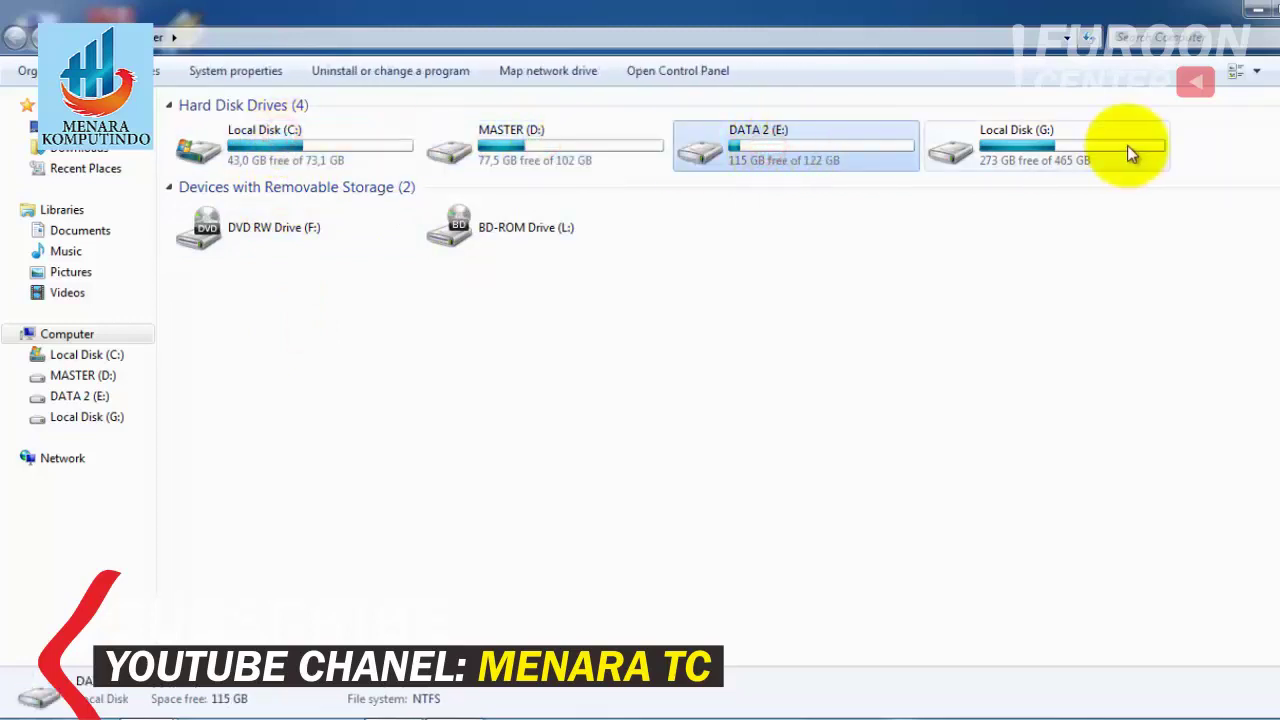
click(494, 364)
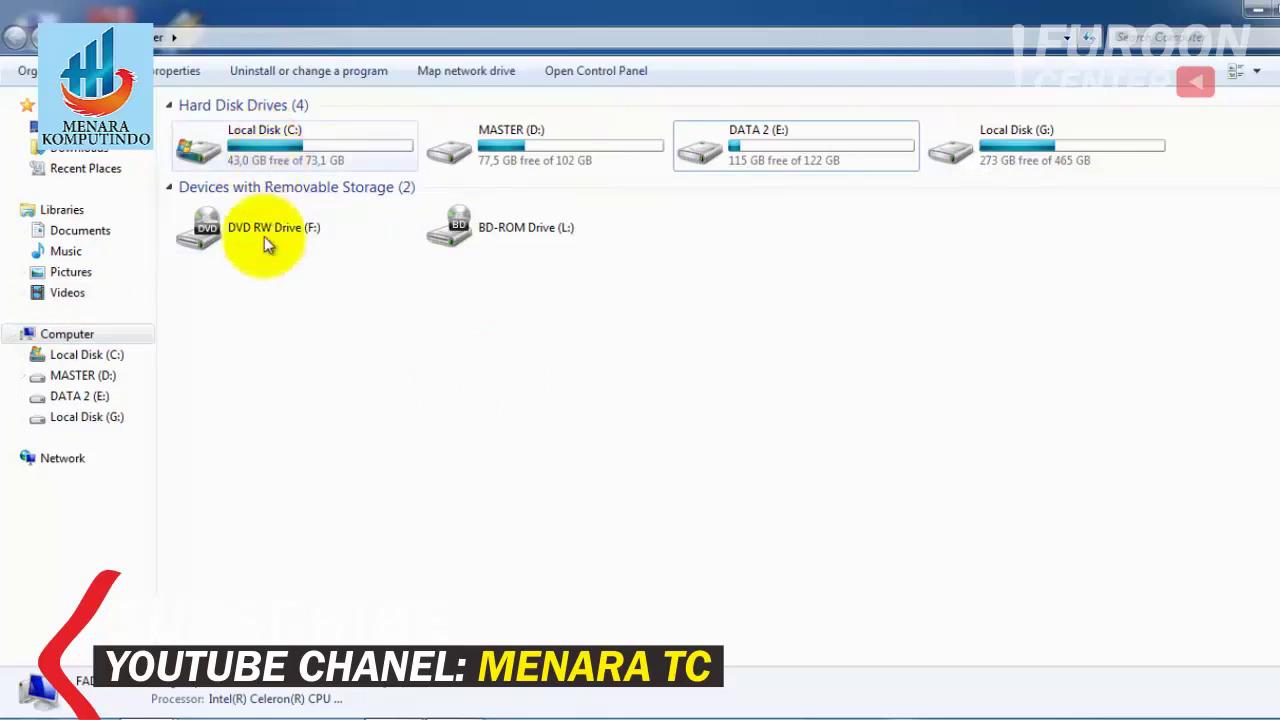
click(405, 366)
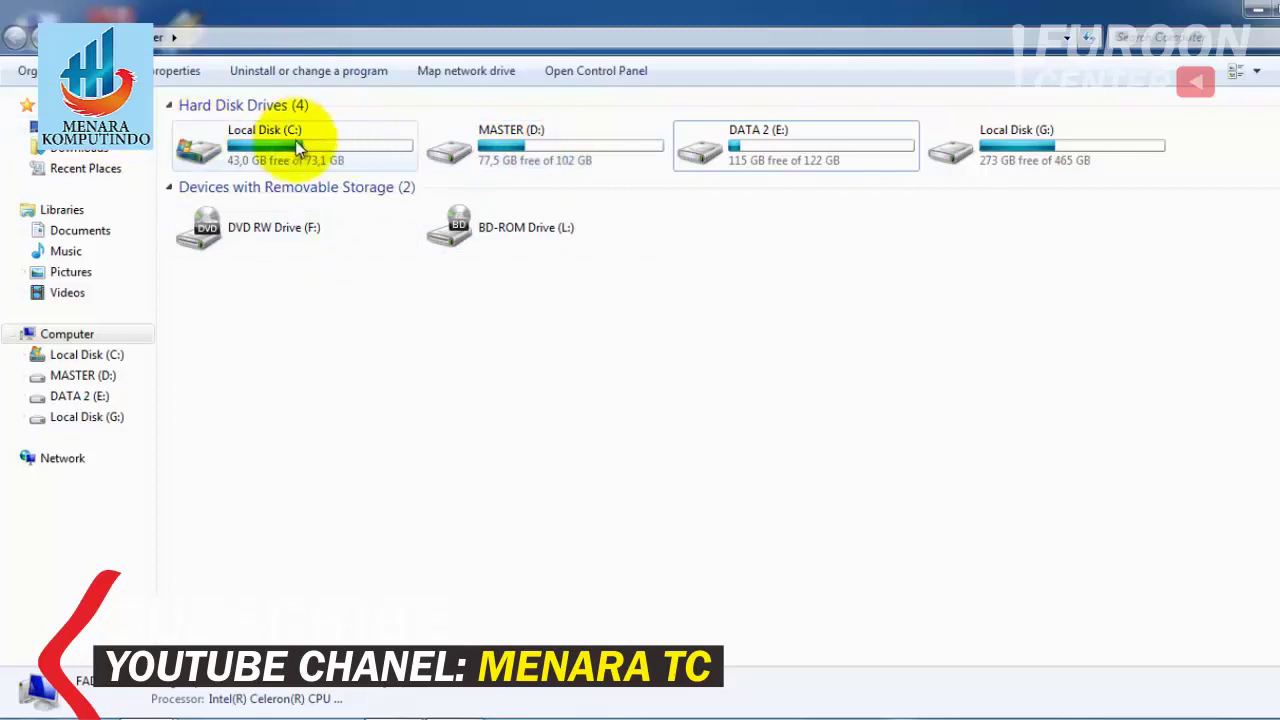
mouse_move(288, 150)
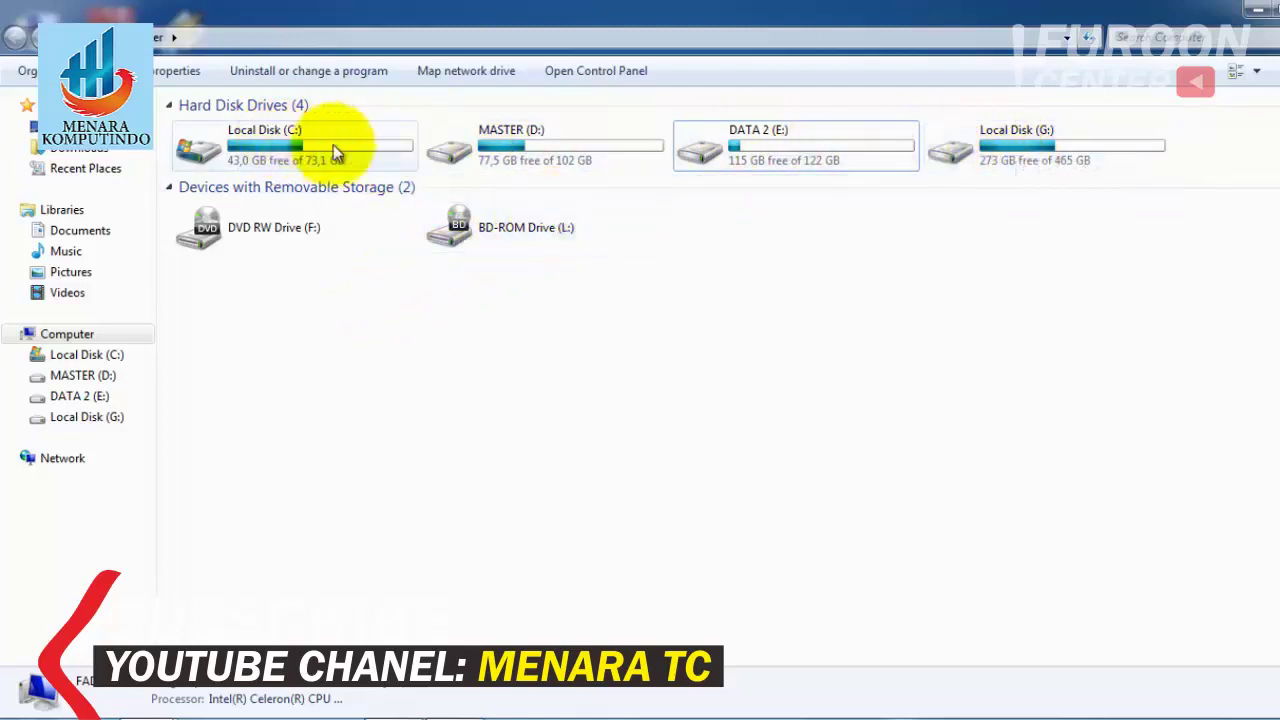
click(250, 356)
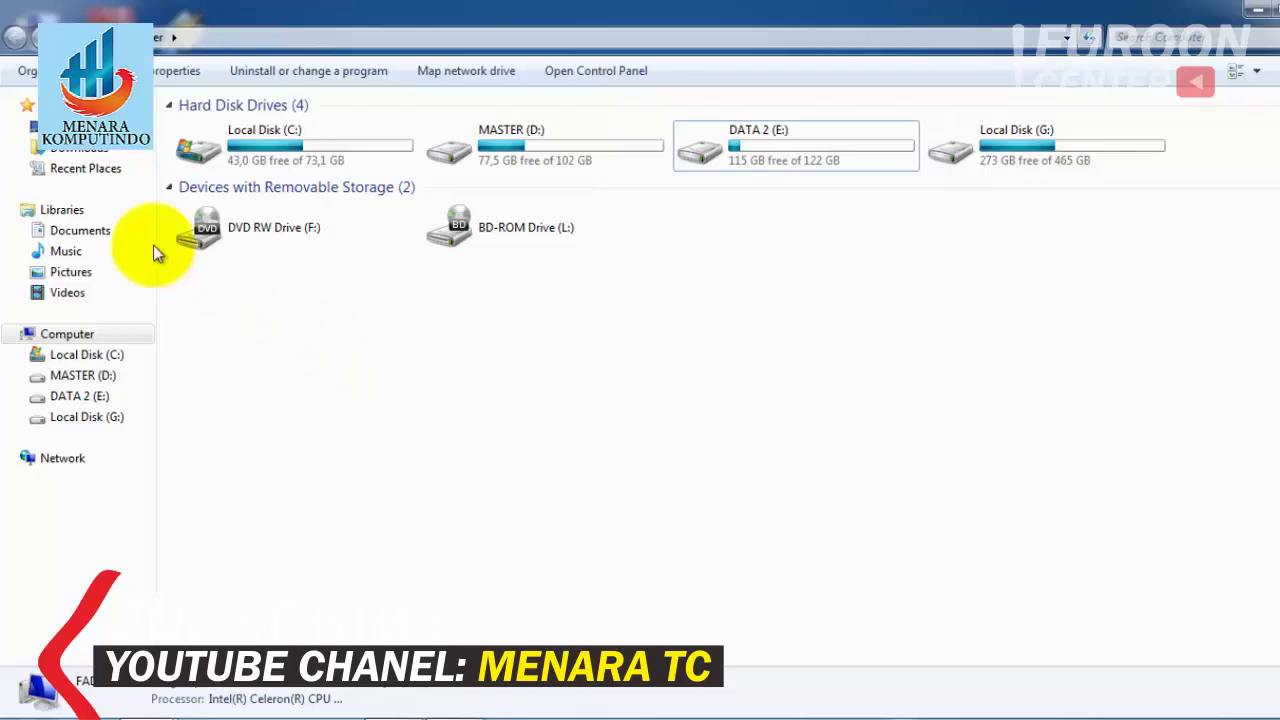
click(300, 366)
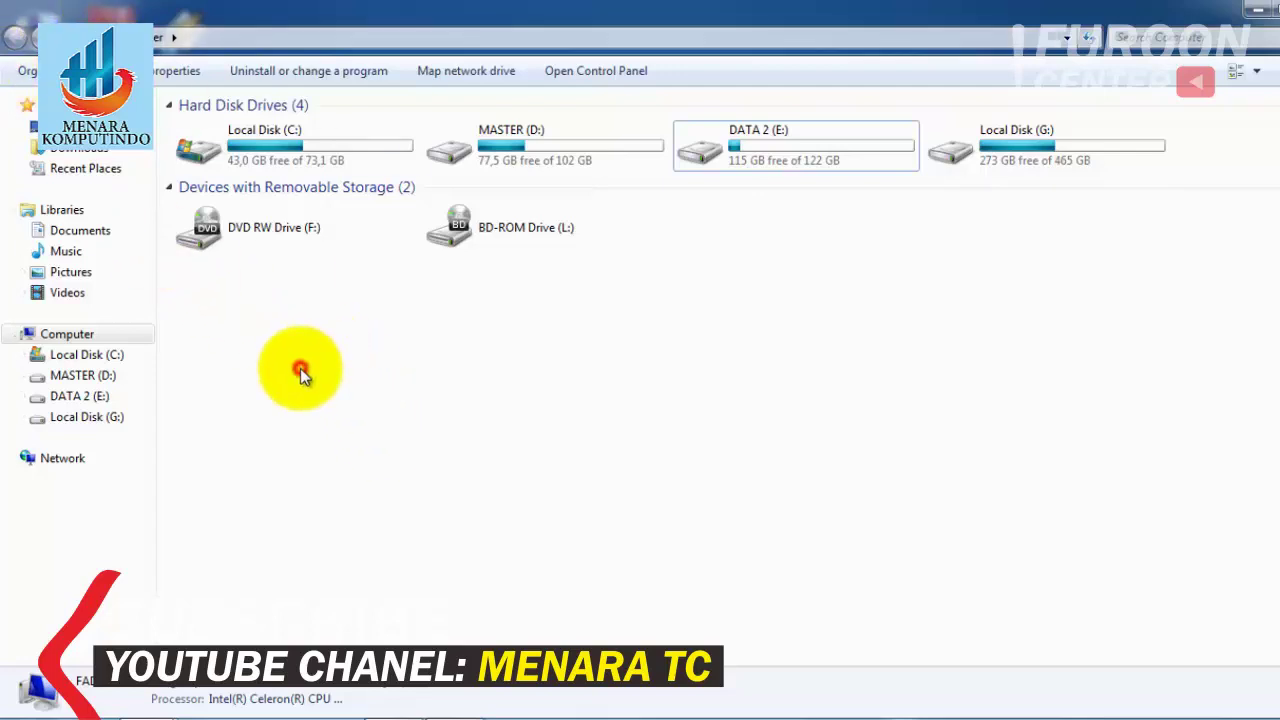
- Open Computer Management for this computer and display Disk Management
right_click(82, 344)
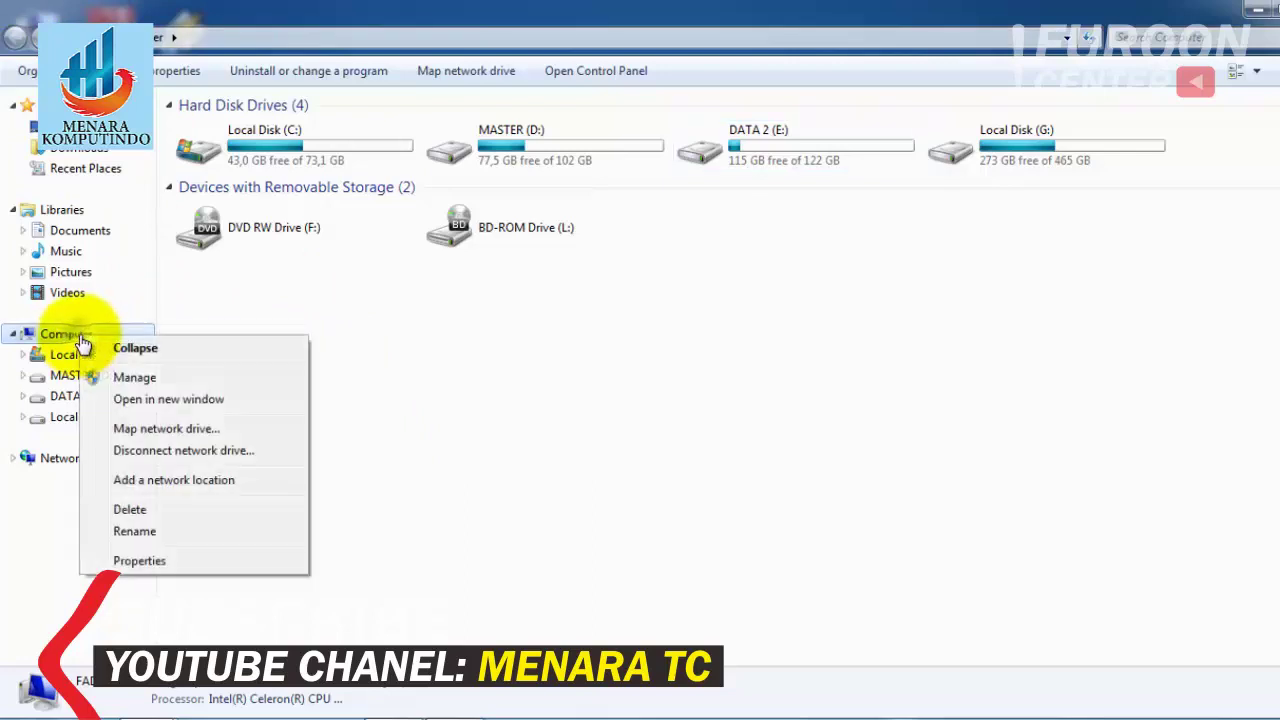
click(150, 379)
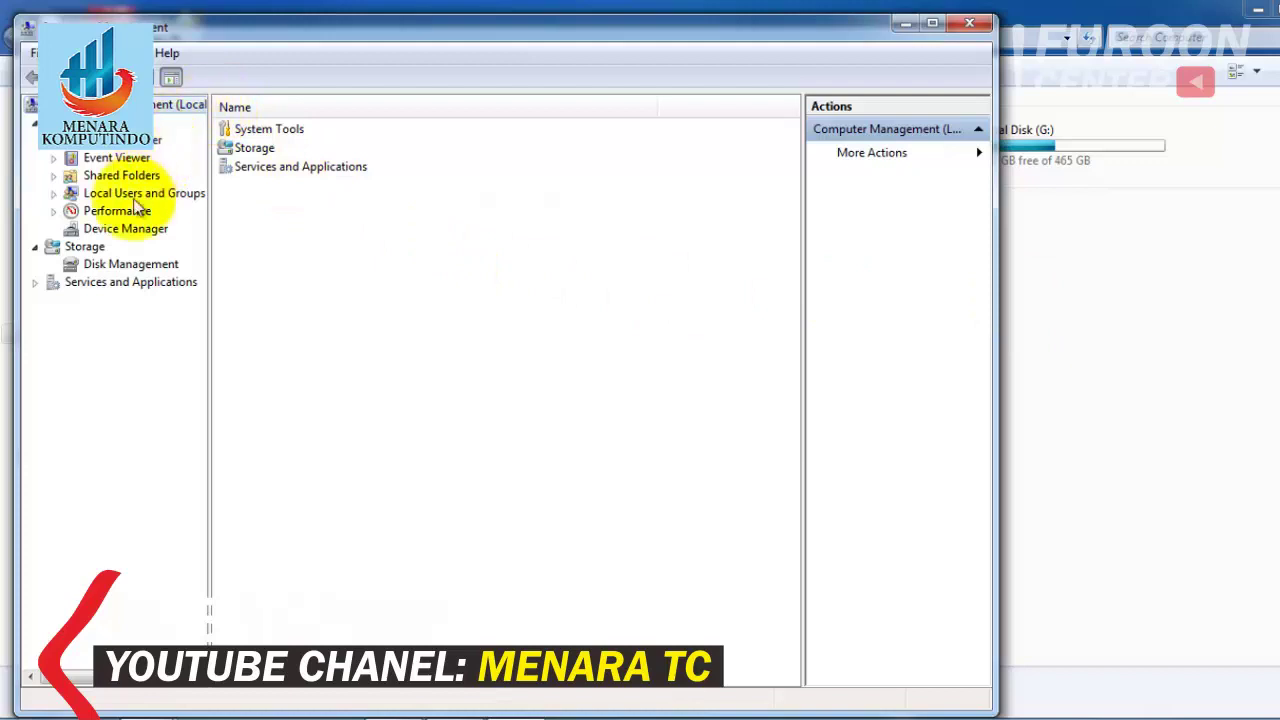
click(108, 264)
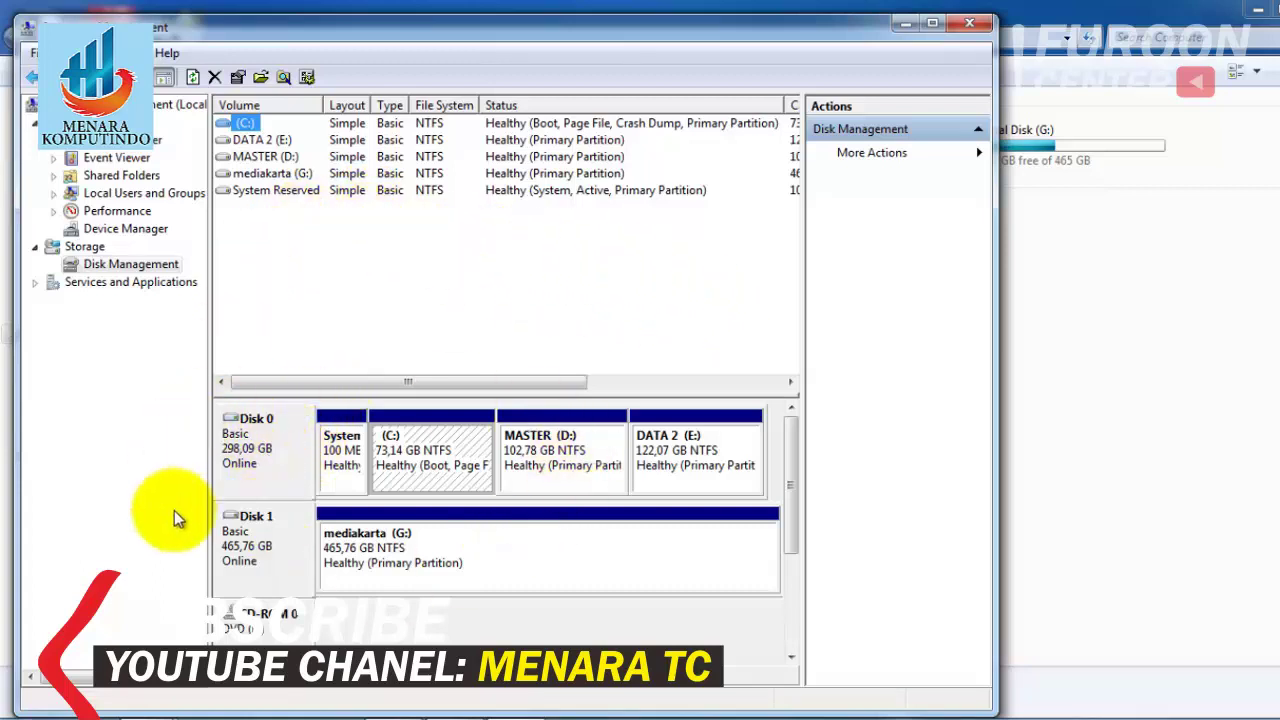
- Examine Disk 0 and its C:, MASTER (D:) and DATA 2 (E:) partitions in Disk Management
click(266, 446)
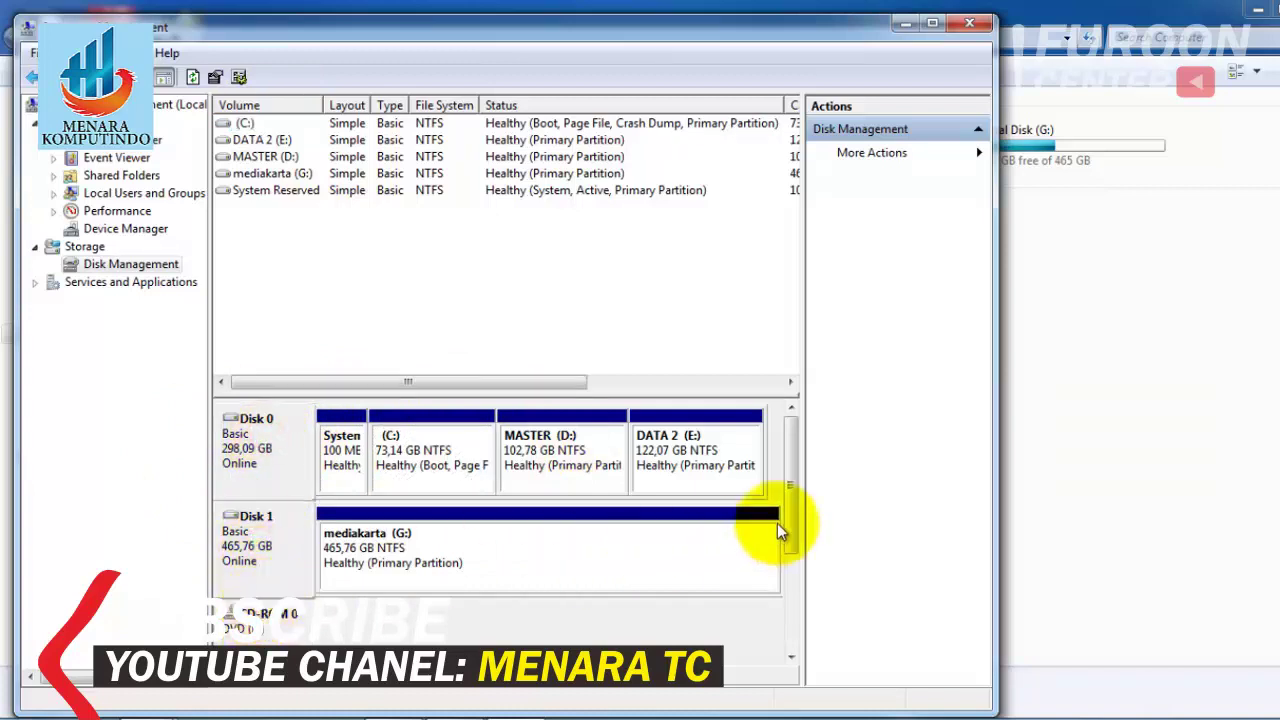
drag(792, 492, 786, 423)
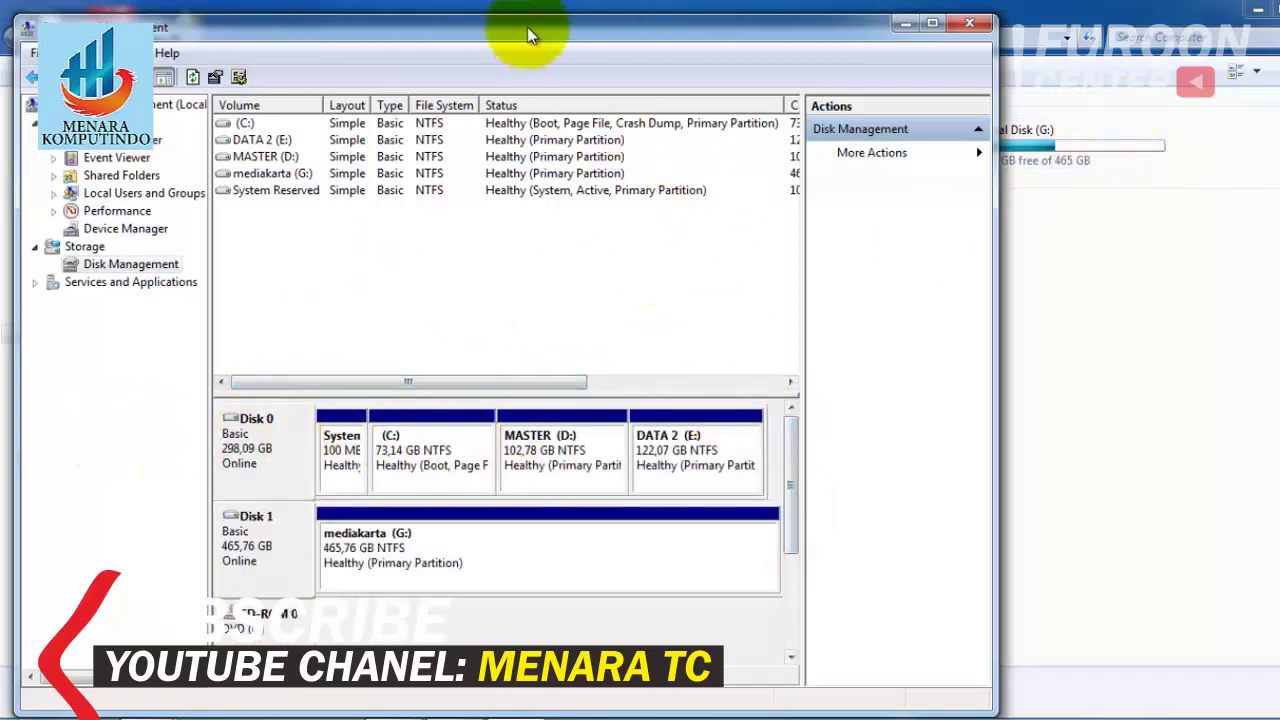
click(258, 452)
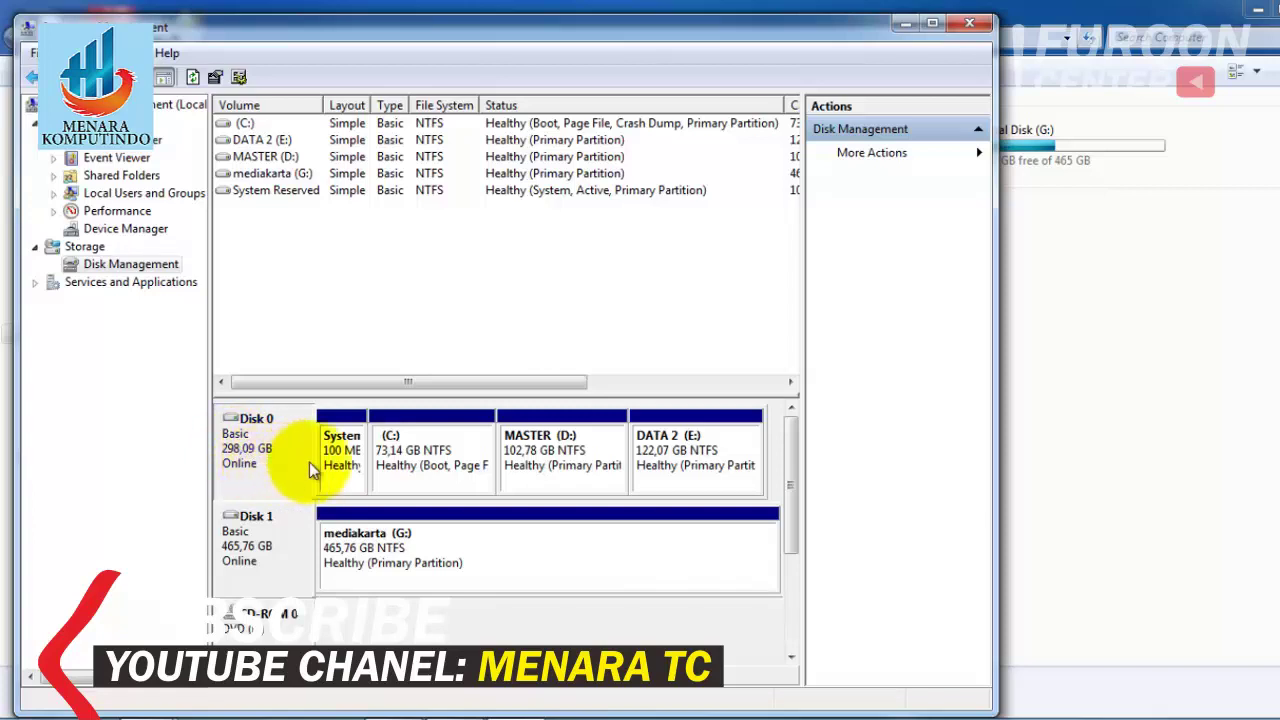
click(583, 457)
click(660, 458)
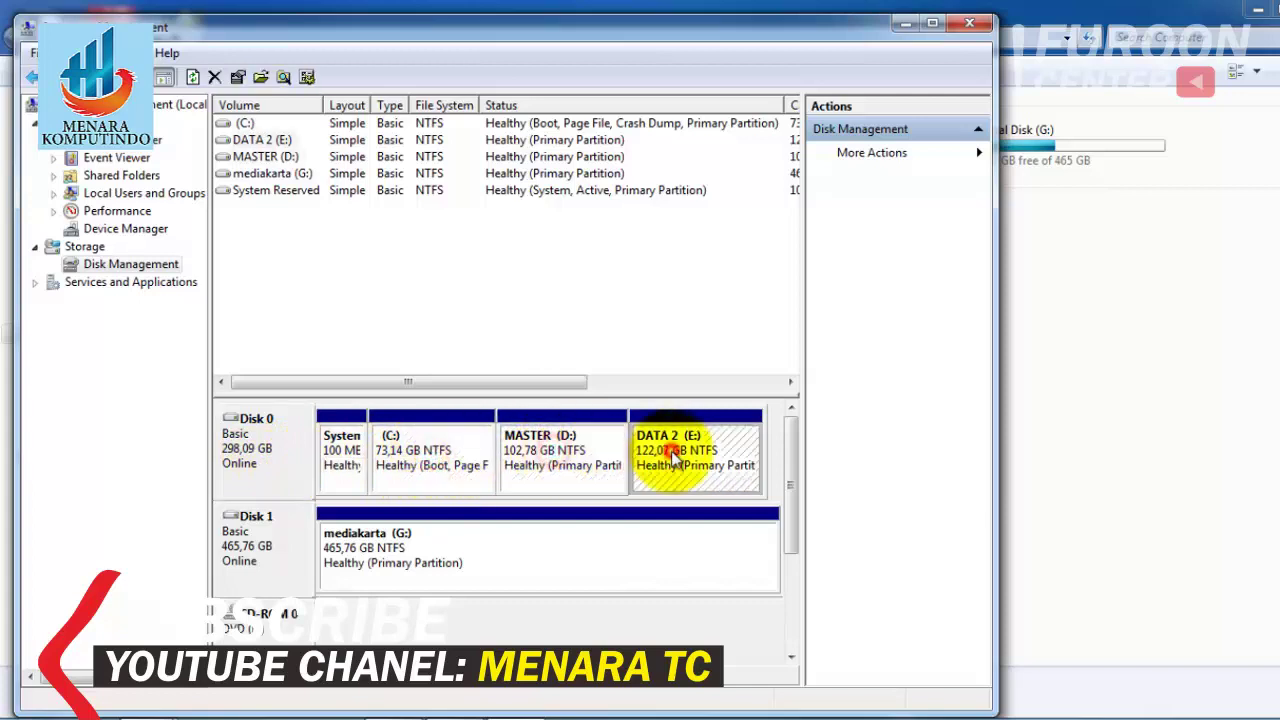
click(422, 452)
click(557, 455)
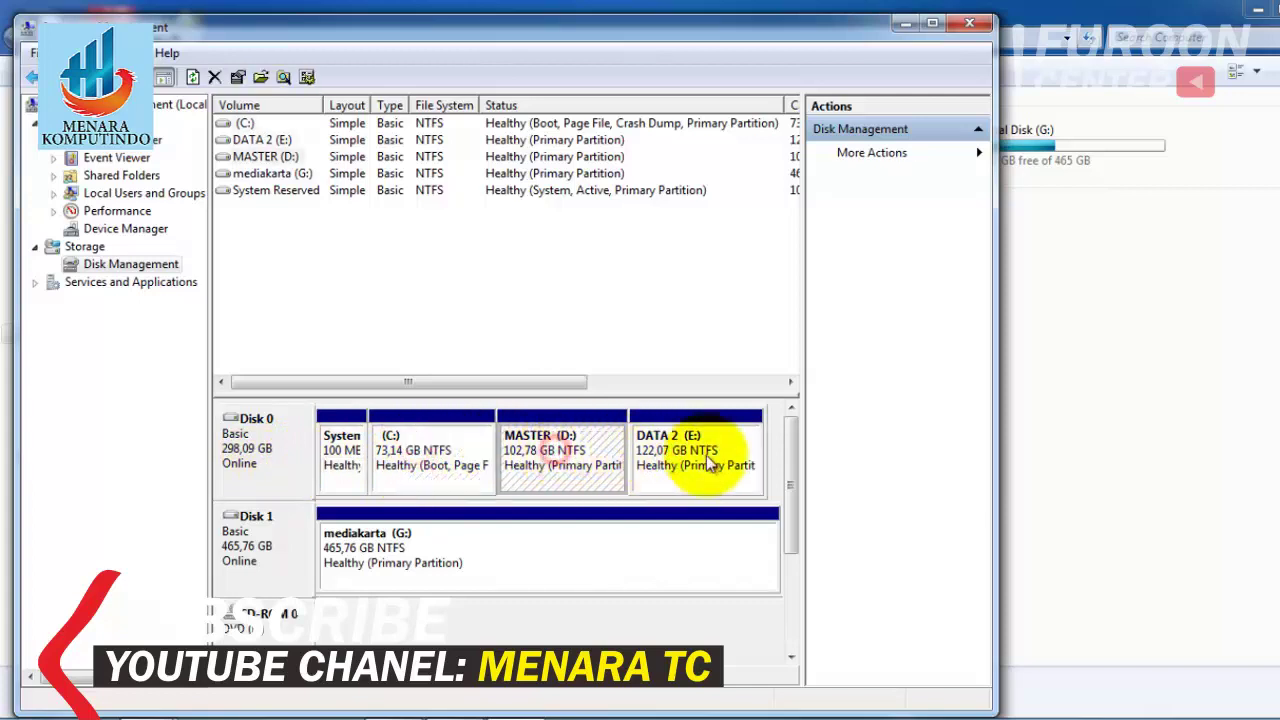
click(722, 468)
- Compare the System Reserved partition with the C: partition on Disk 0
click(352, 450)
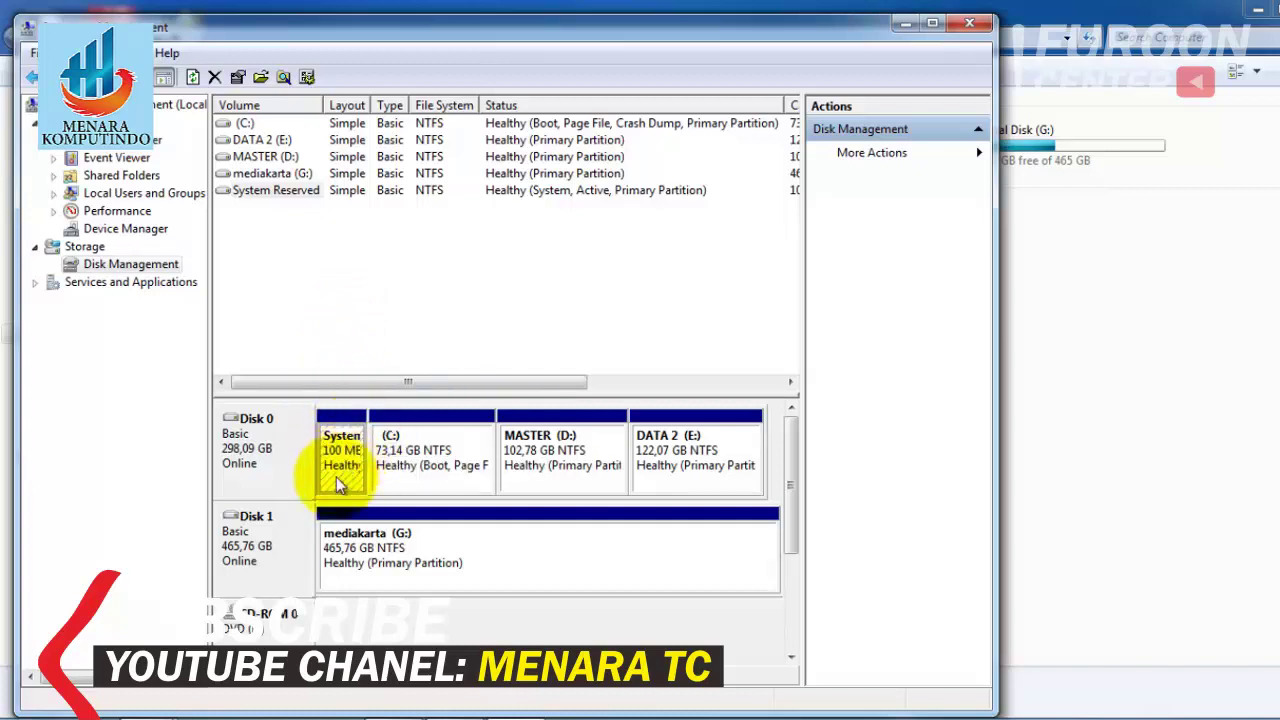
click(420, 454)
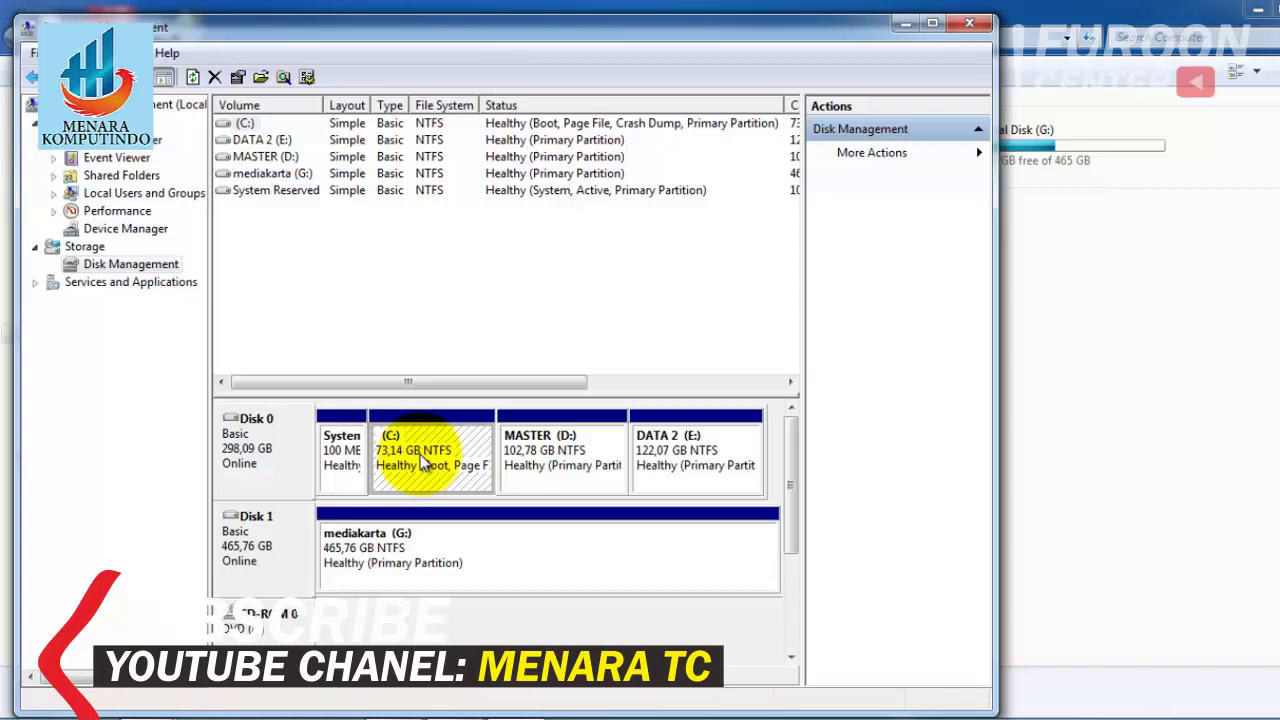
click(342, 446)
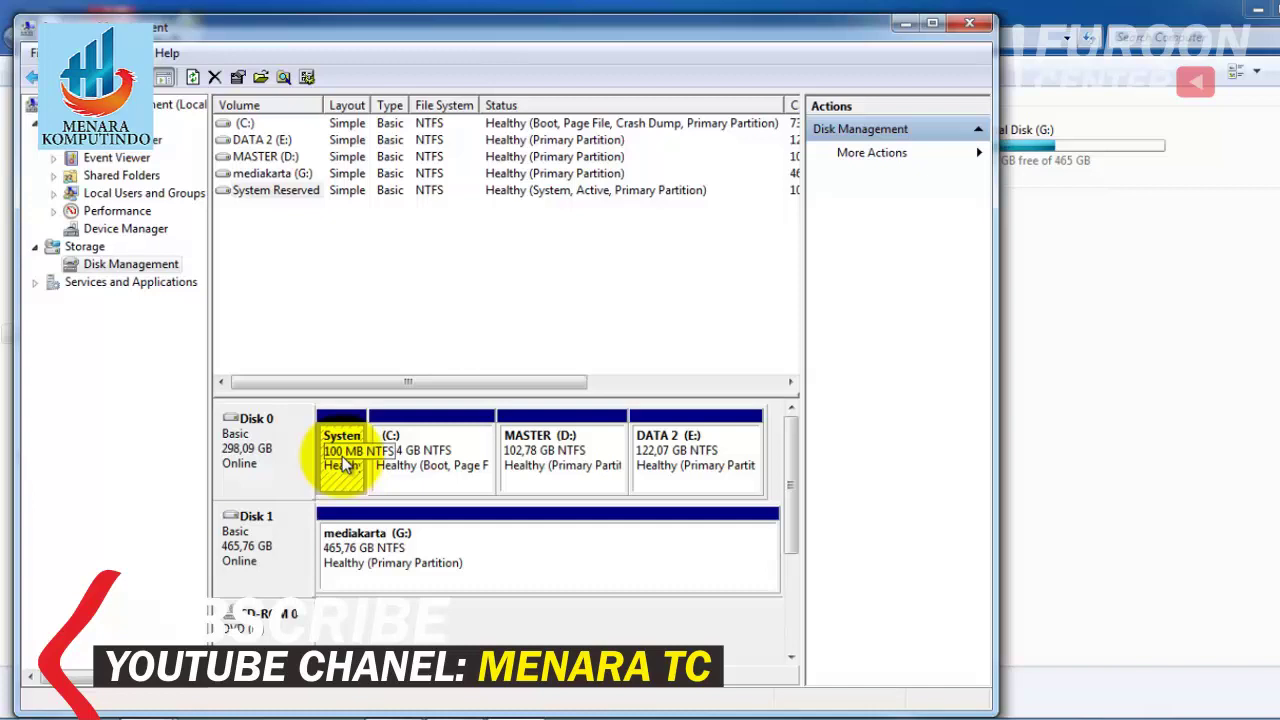
click(346, 453)
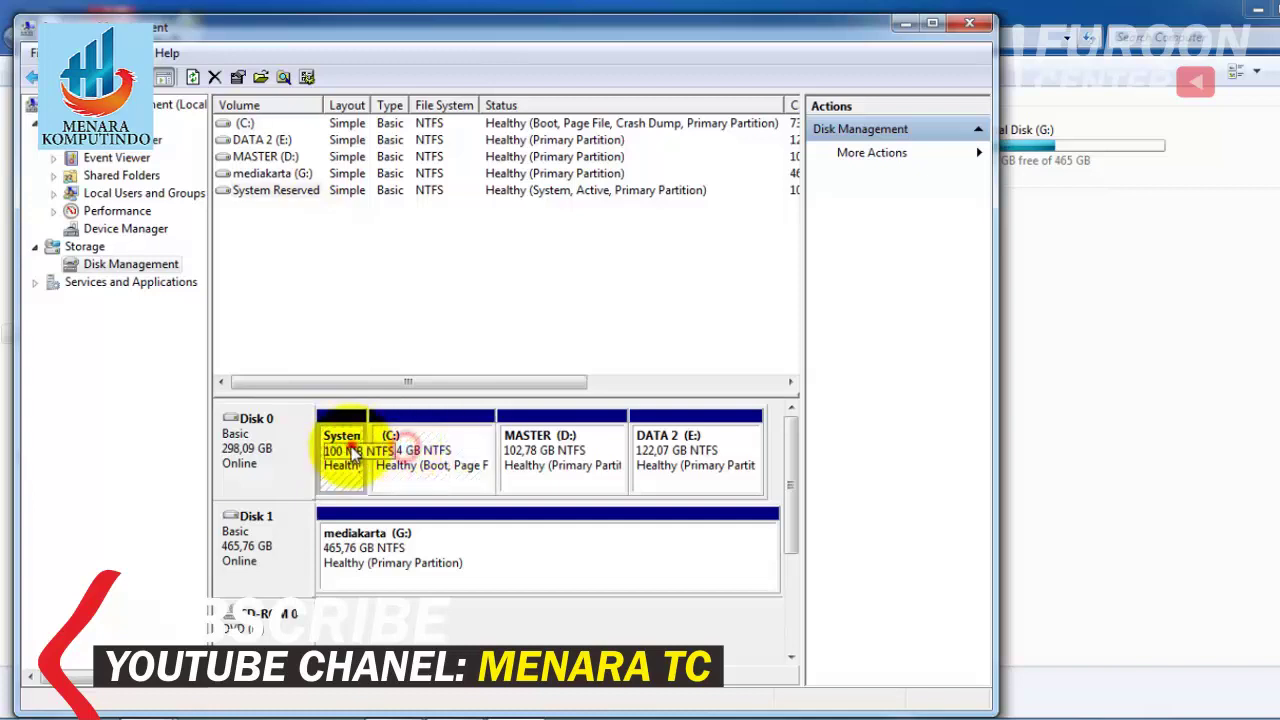
click(418, 451)
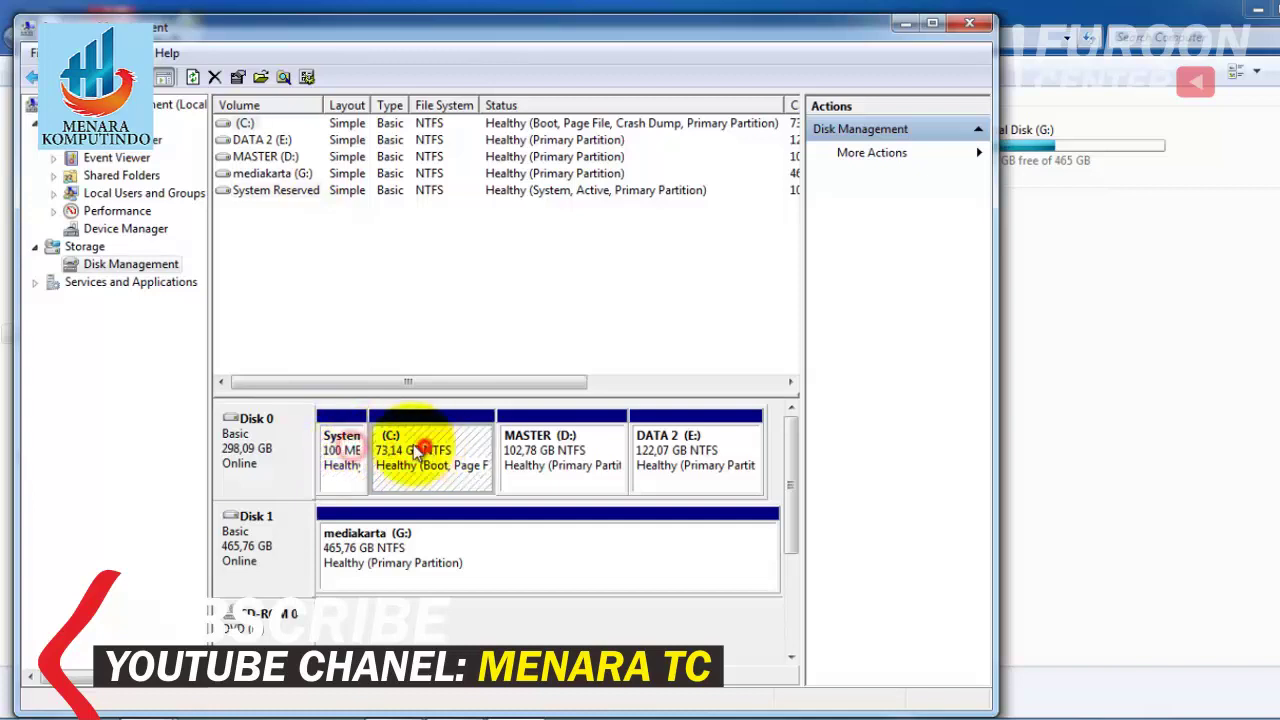
click(343, 450)
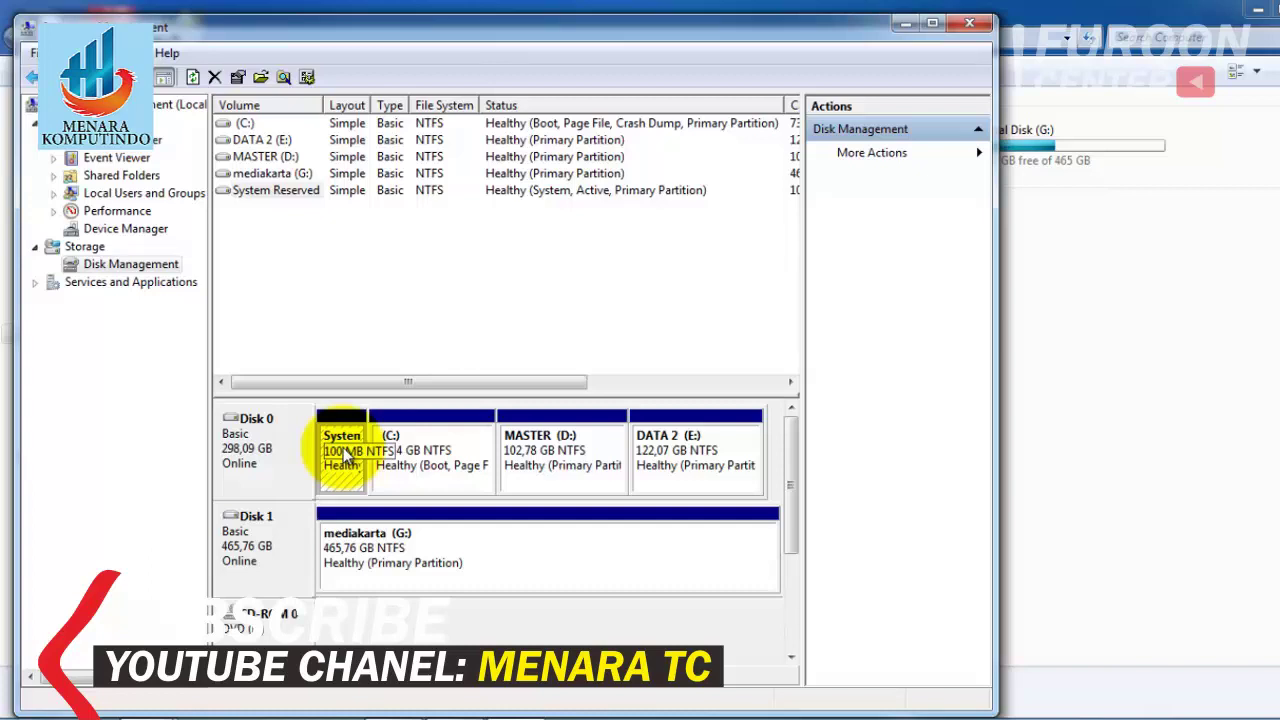
- Check the Computer window's drive list for the System Reserved partition and return to Disk Management
click(1120, 343)
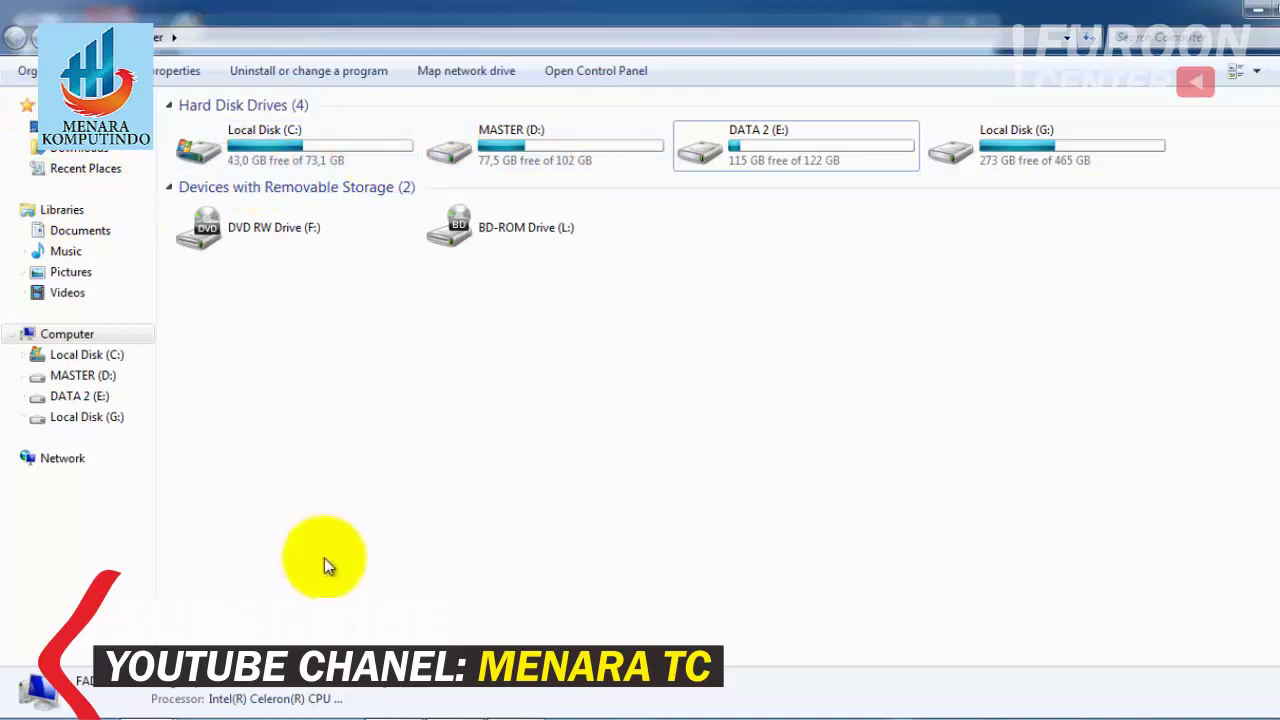
click(508, 710)
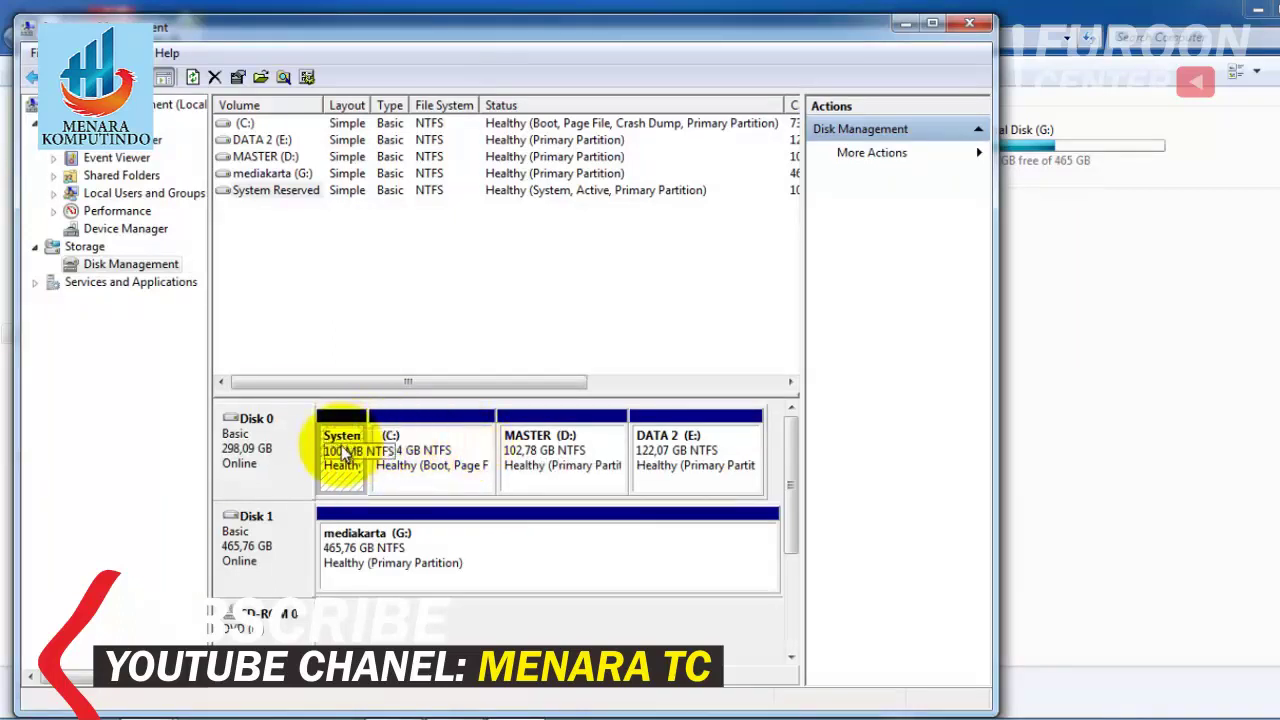
click(1255, 314)
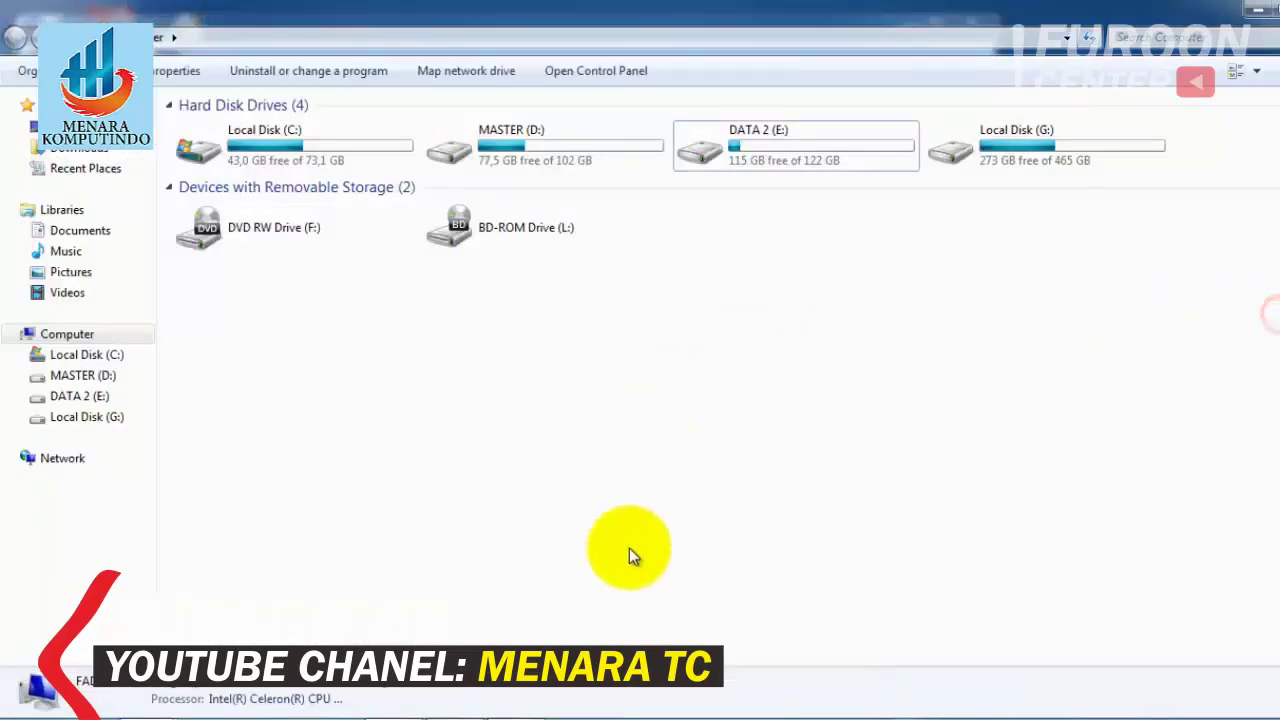
click(530, 708)
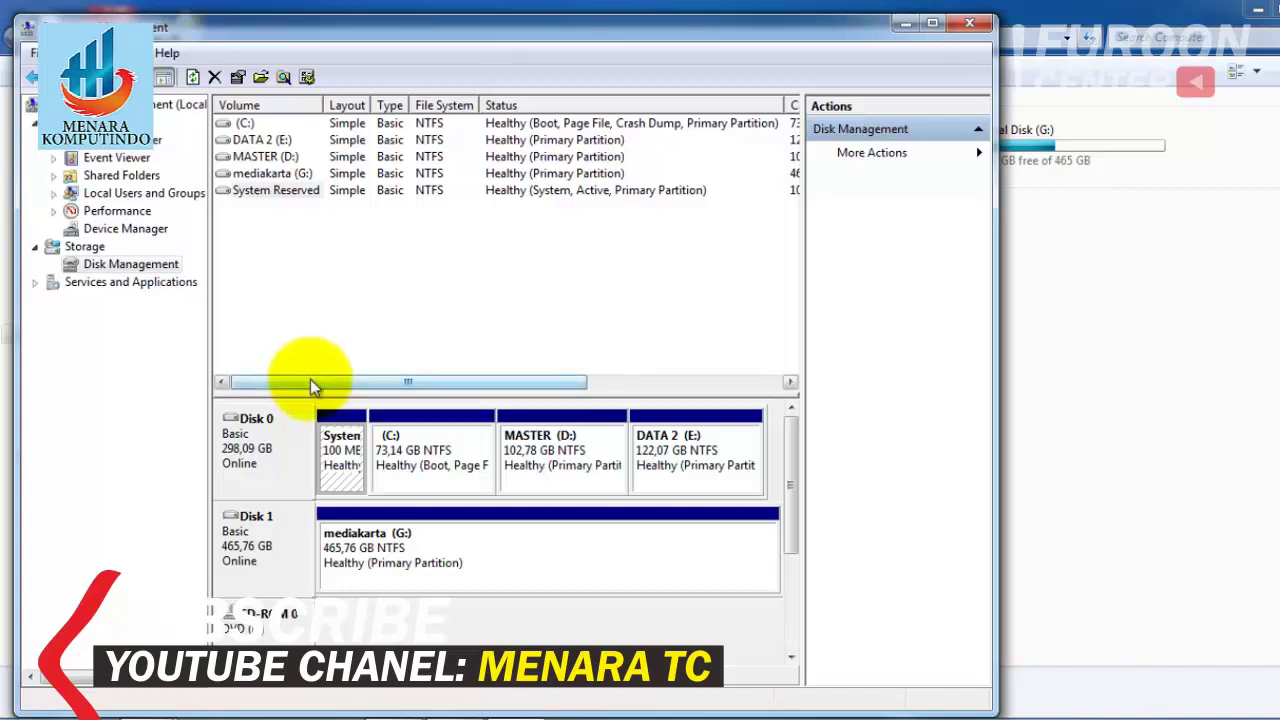
- Match Disk 0's C:, MASTER (D:) and DATA 2 (E:) partitions to the drives in the Computer window
click(258, 450)
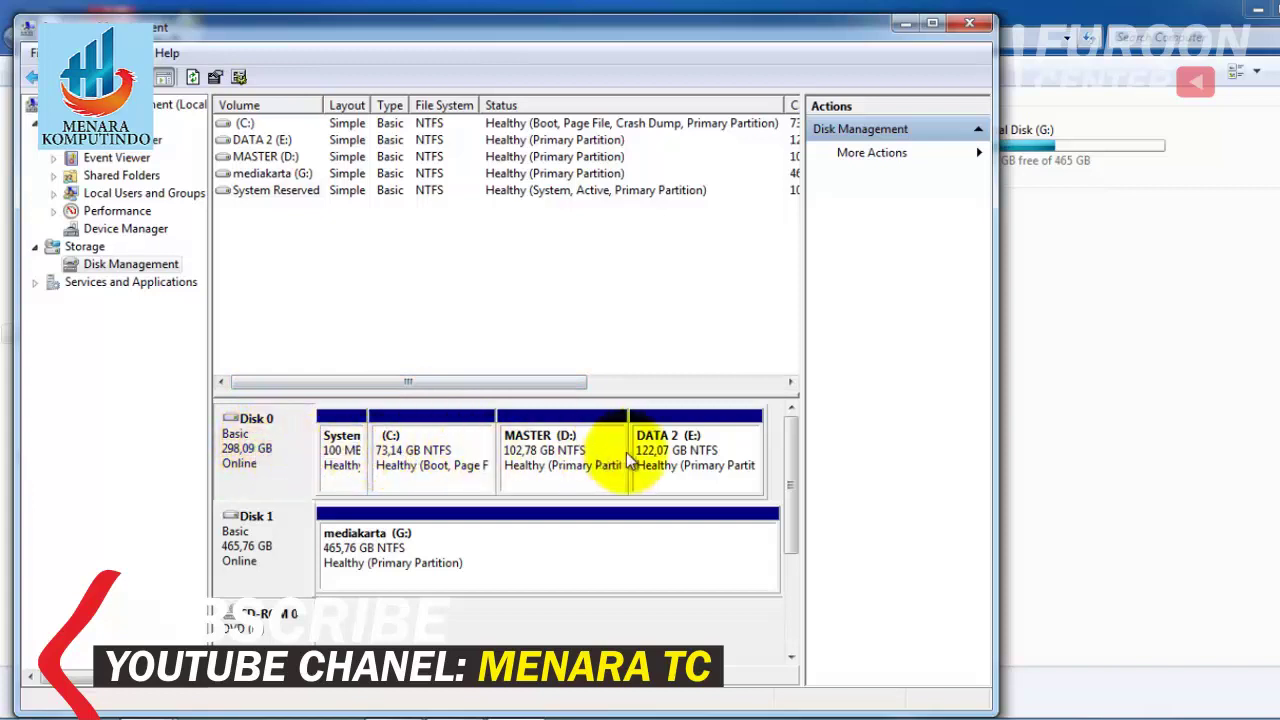
click(415, 449)
click(571, 455)
click(712, 451)
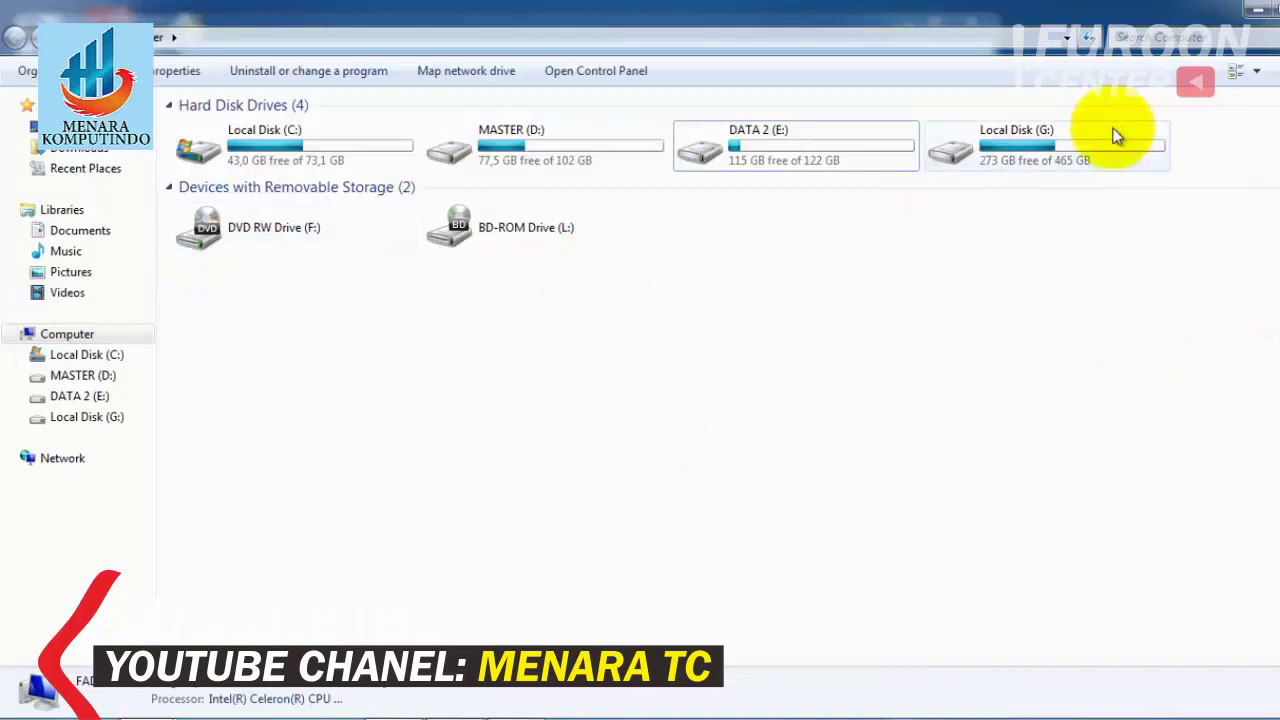
click(282, 142)
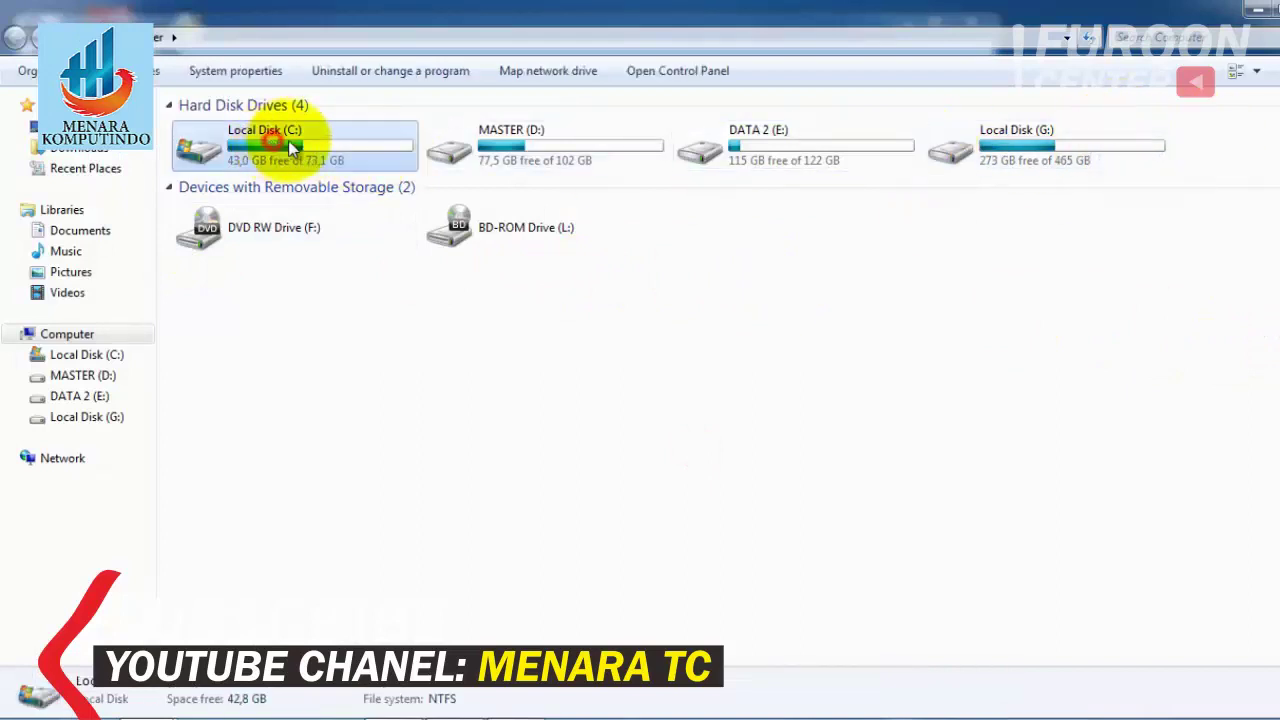
click(517, 139)
click(757, 137)
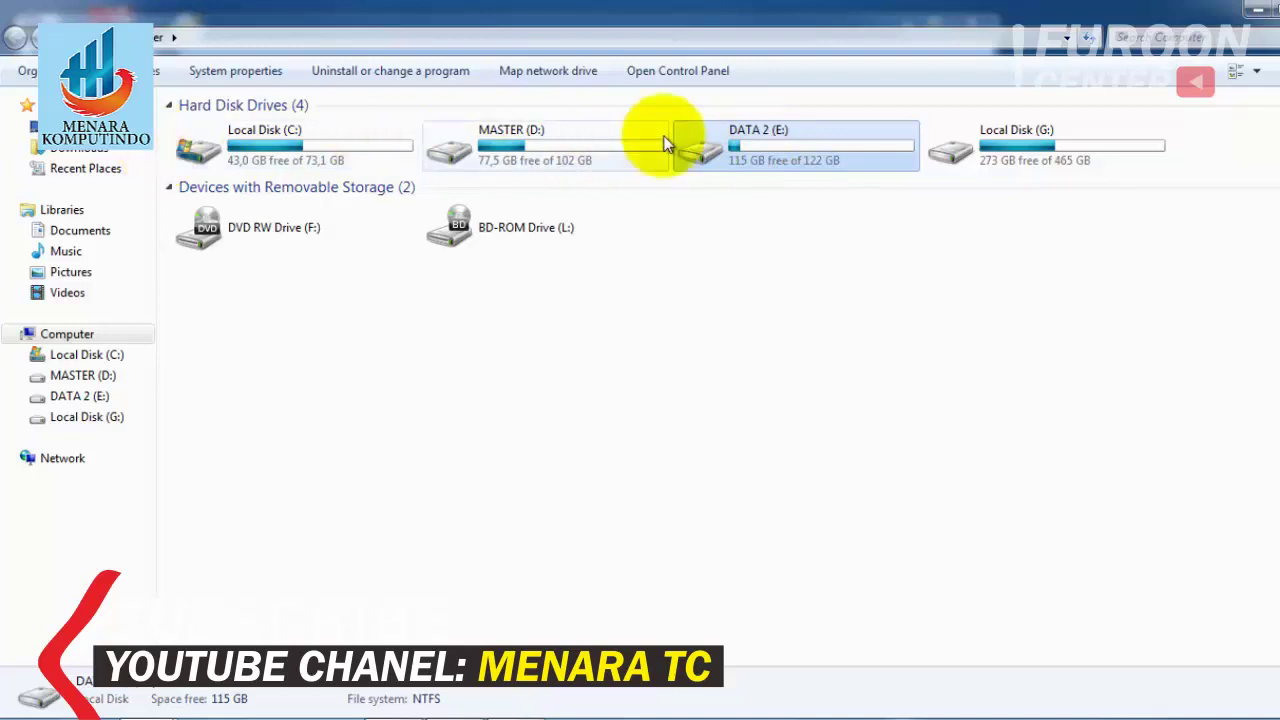
- Match Local Disk (G:) in the Computer window to Disk 1 in Disk Management
click(1015, 128)
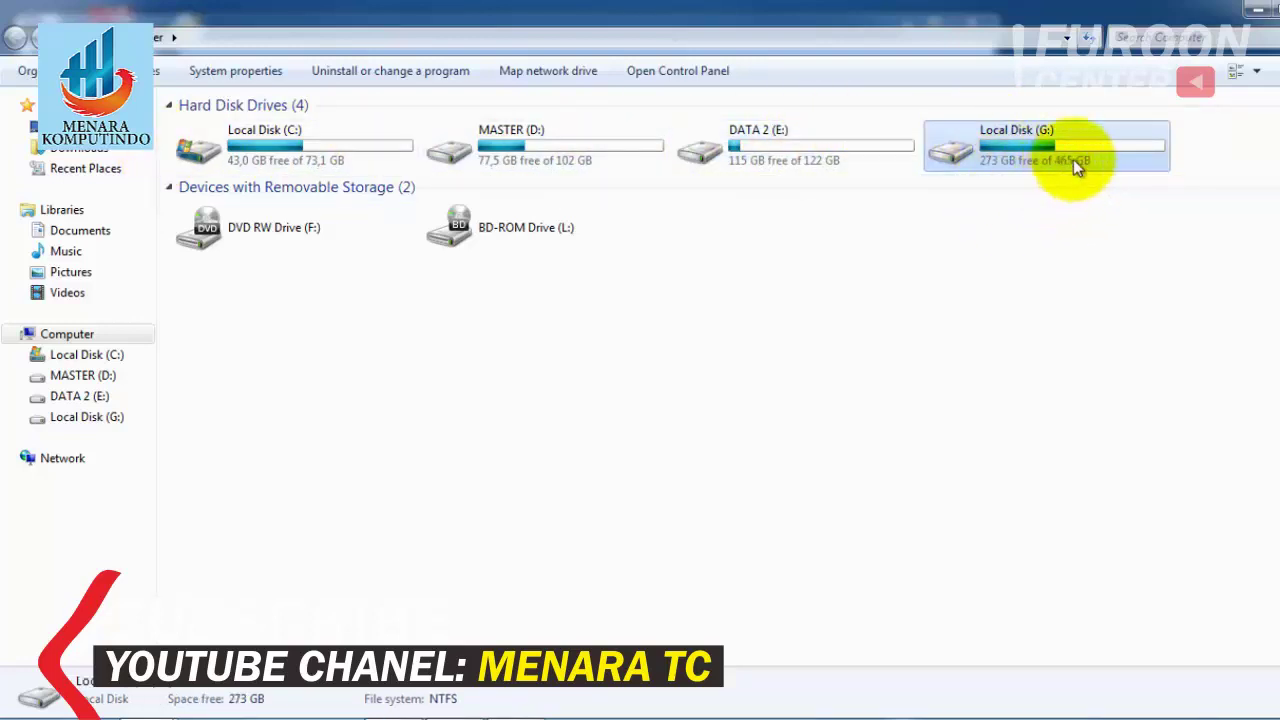
mouse_move(1096, 156)
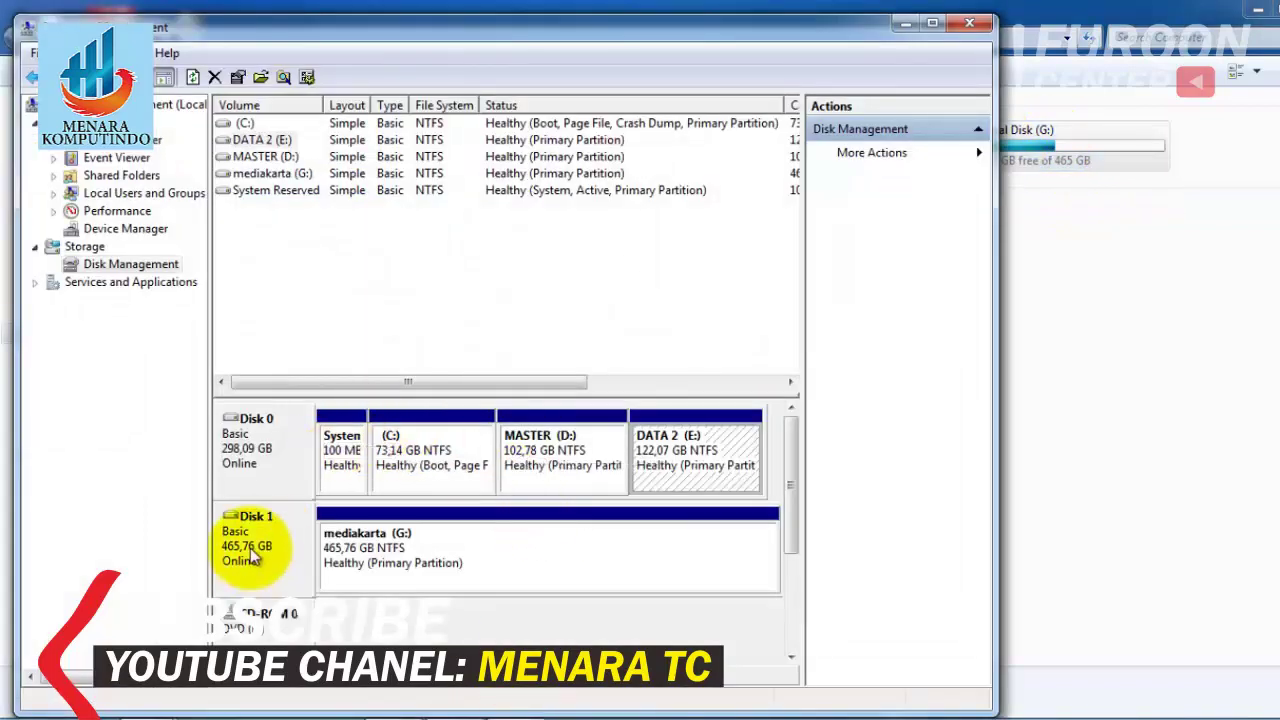
click(255, 558)
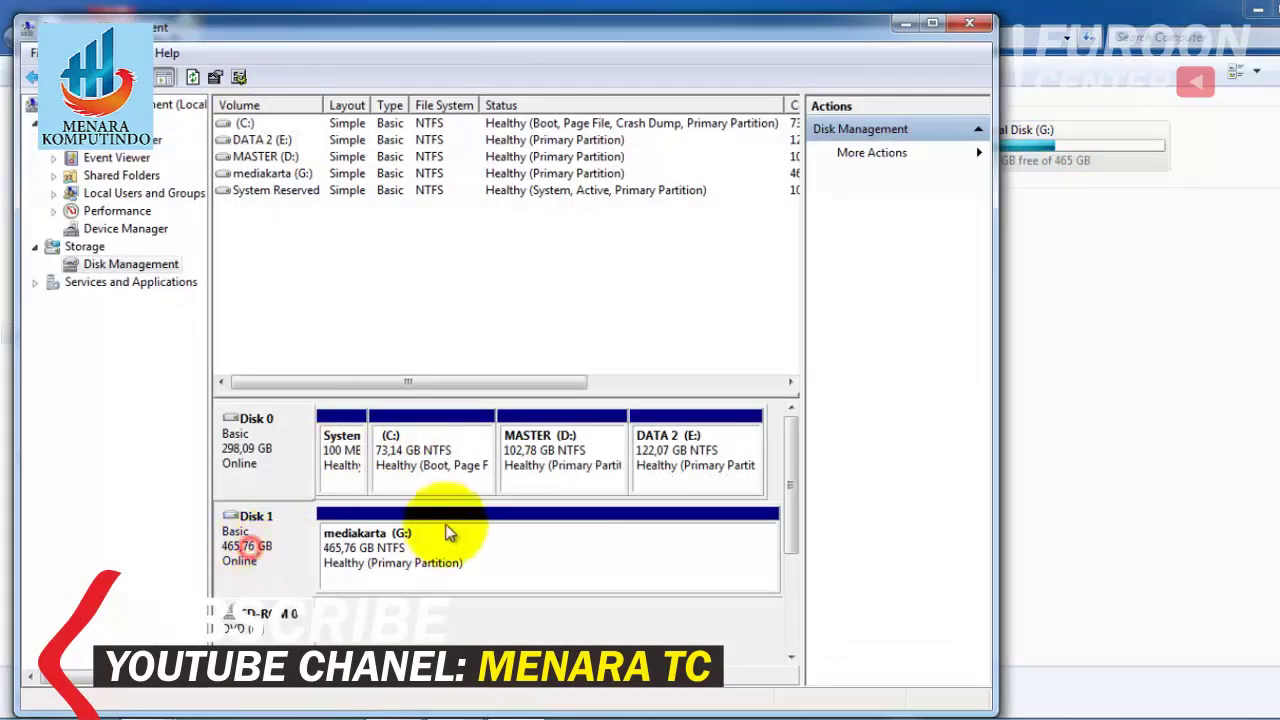
click(262, 545)
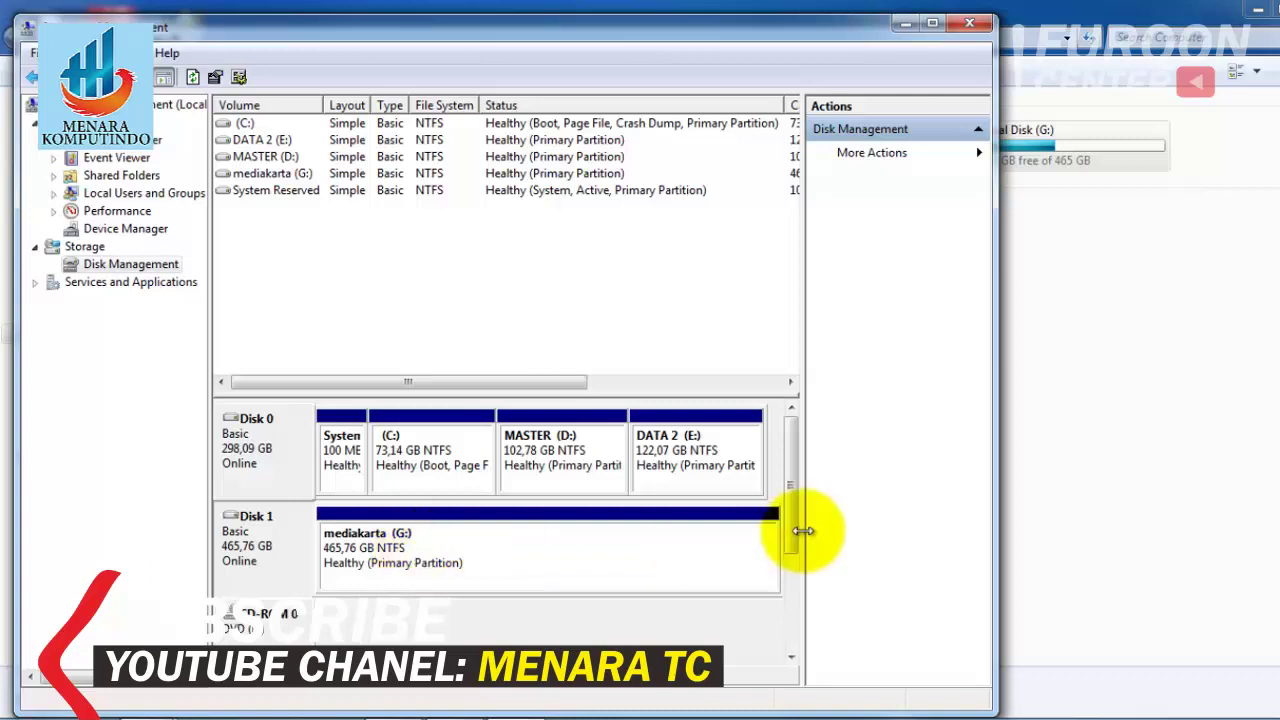
- Widen the File System and Type columns in the Disk Management volume list
click(420, 562)
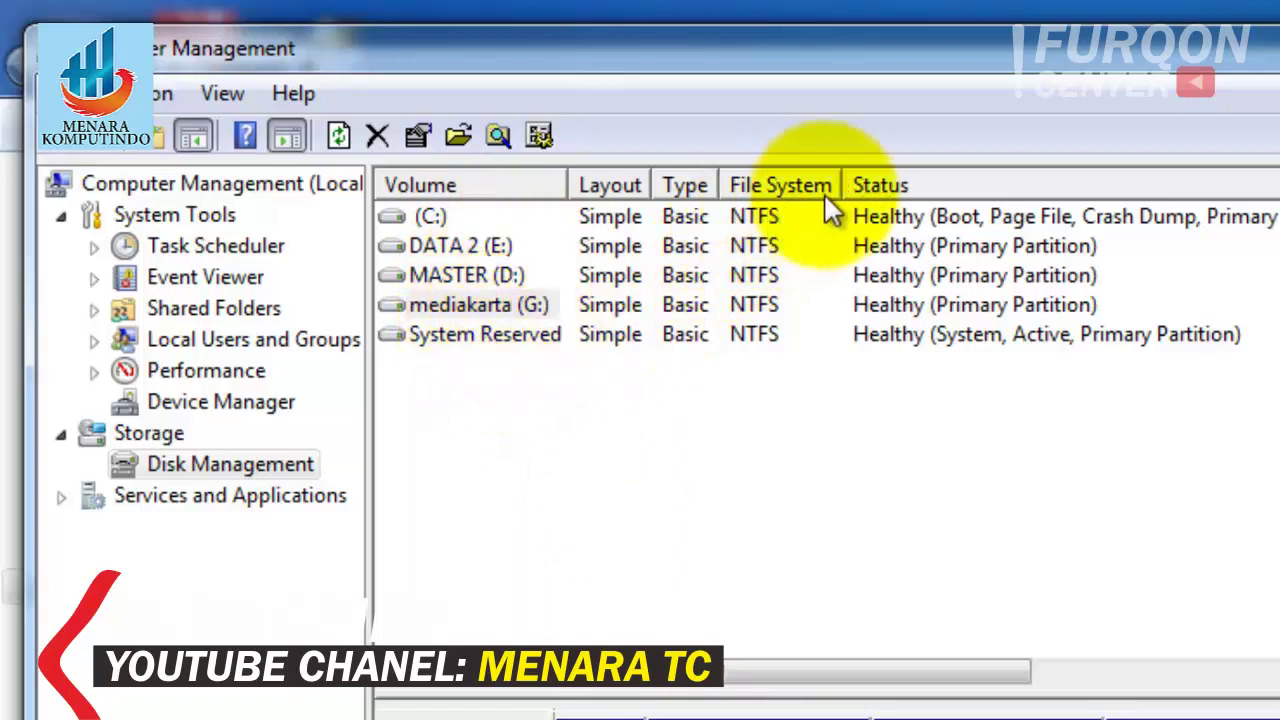
drag(846, 182, 982, 186)
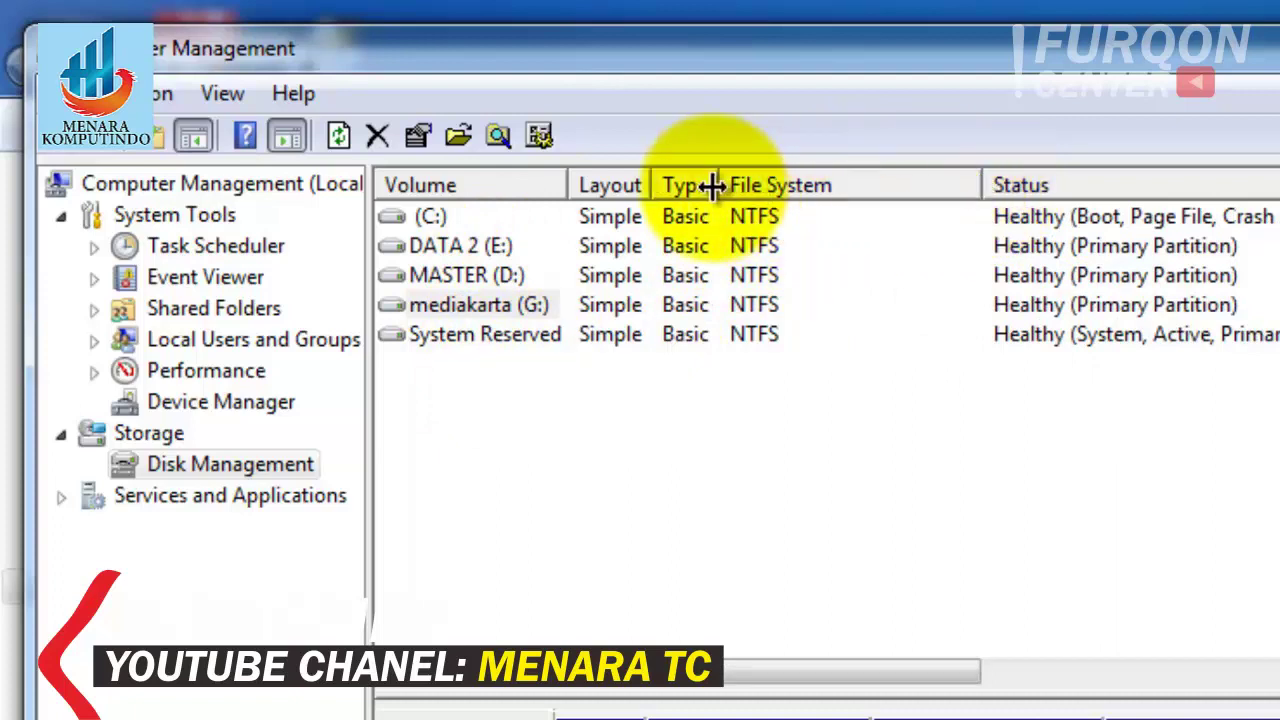
drag(718, 185, 766, 183)
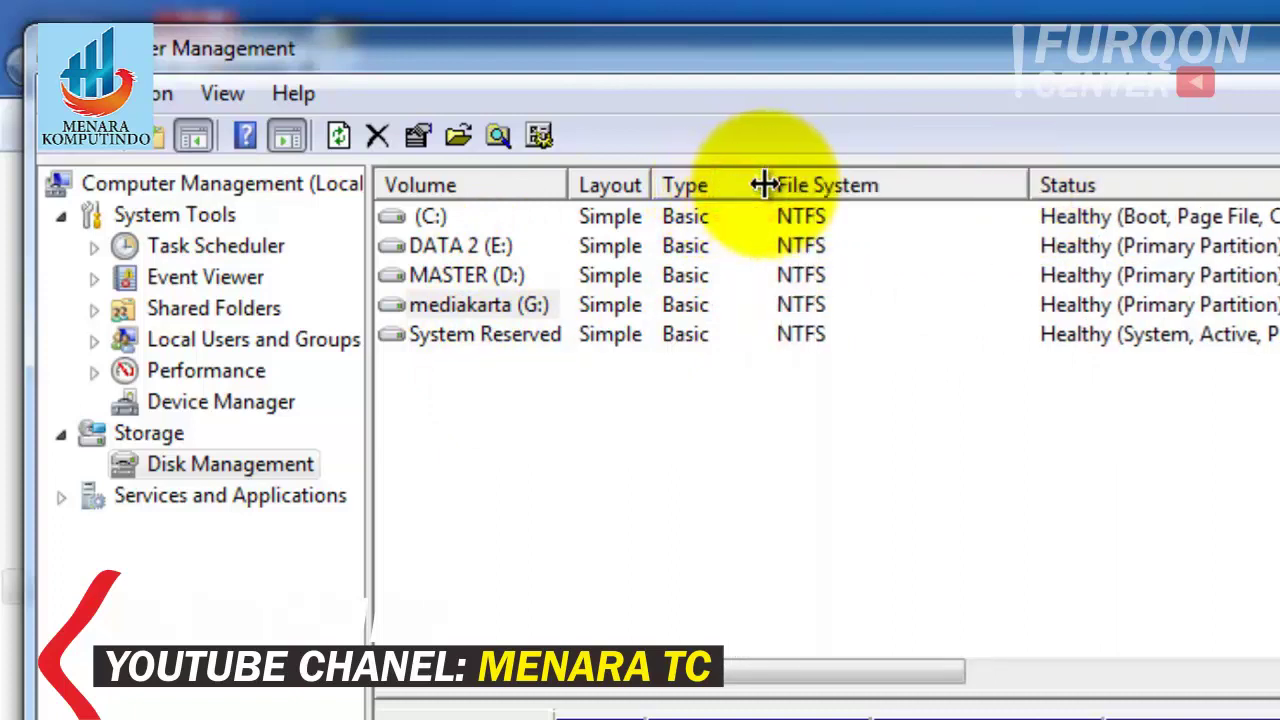
click(771, 440)
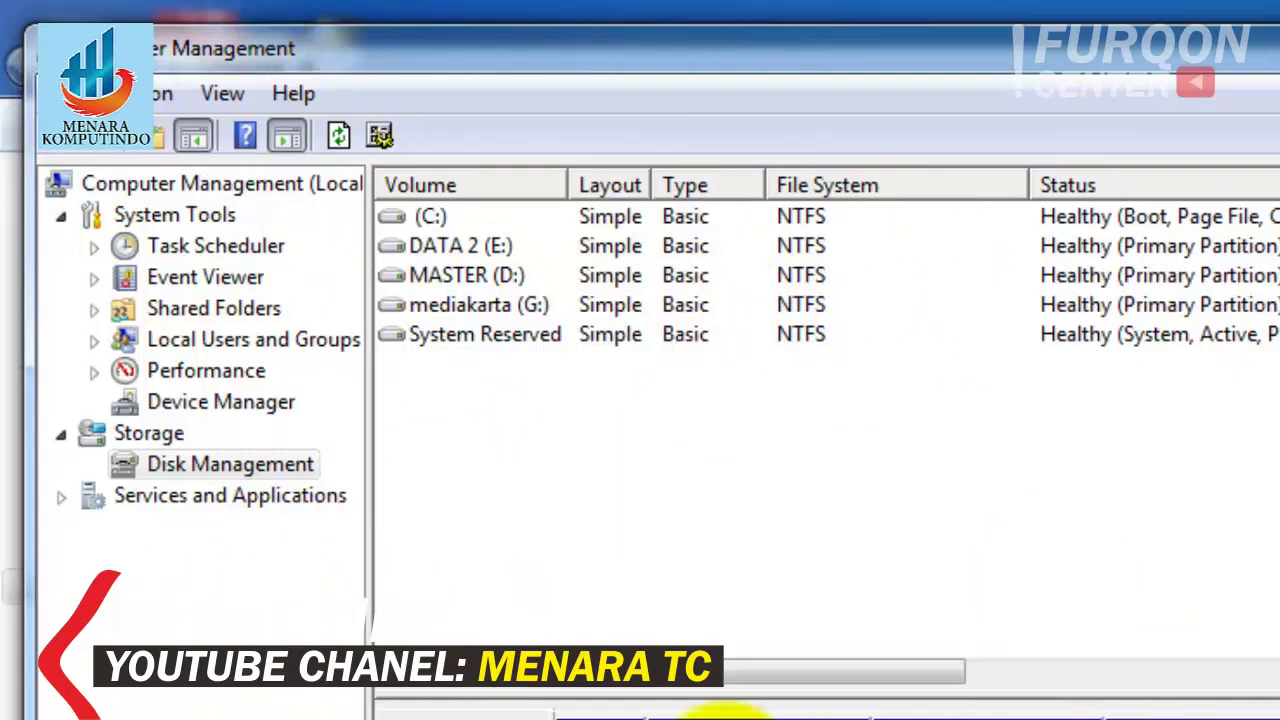
- Switch to the Computer window and open the Format dialog for MASTER (D:)
right_click(1178, 714)
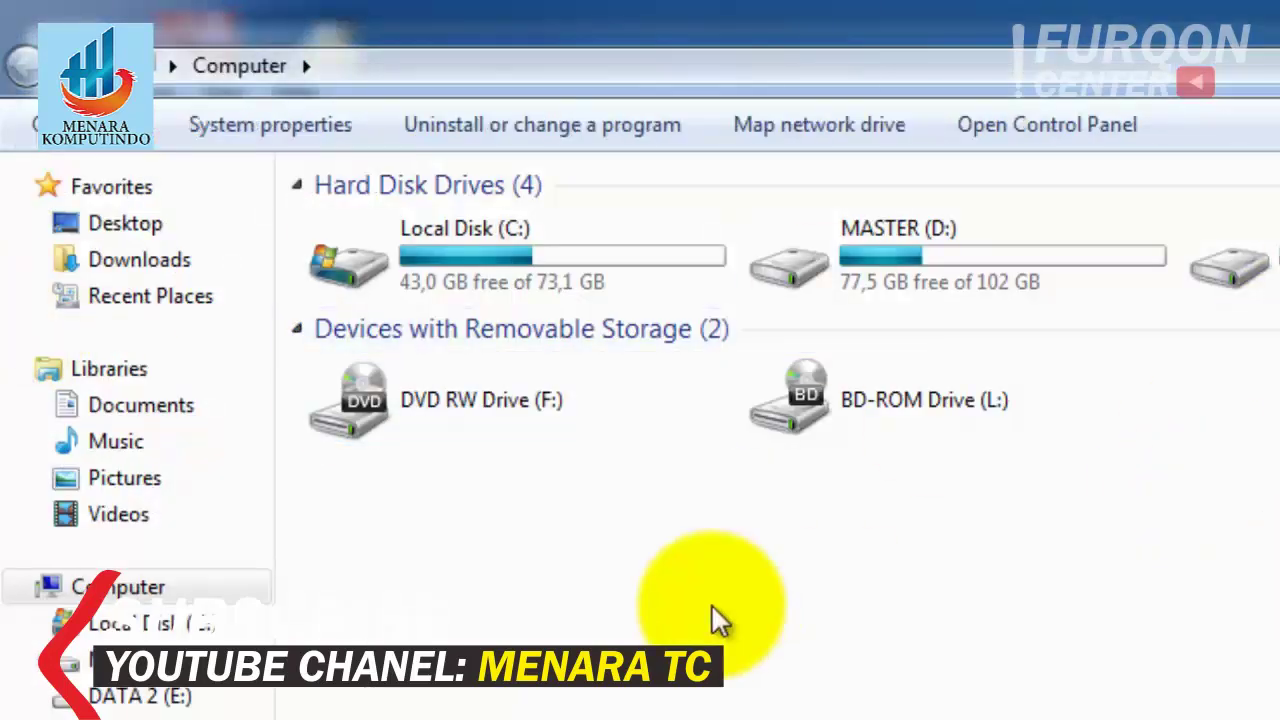
click(708, 606)
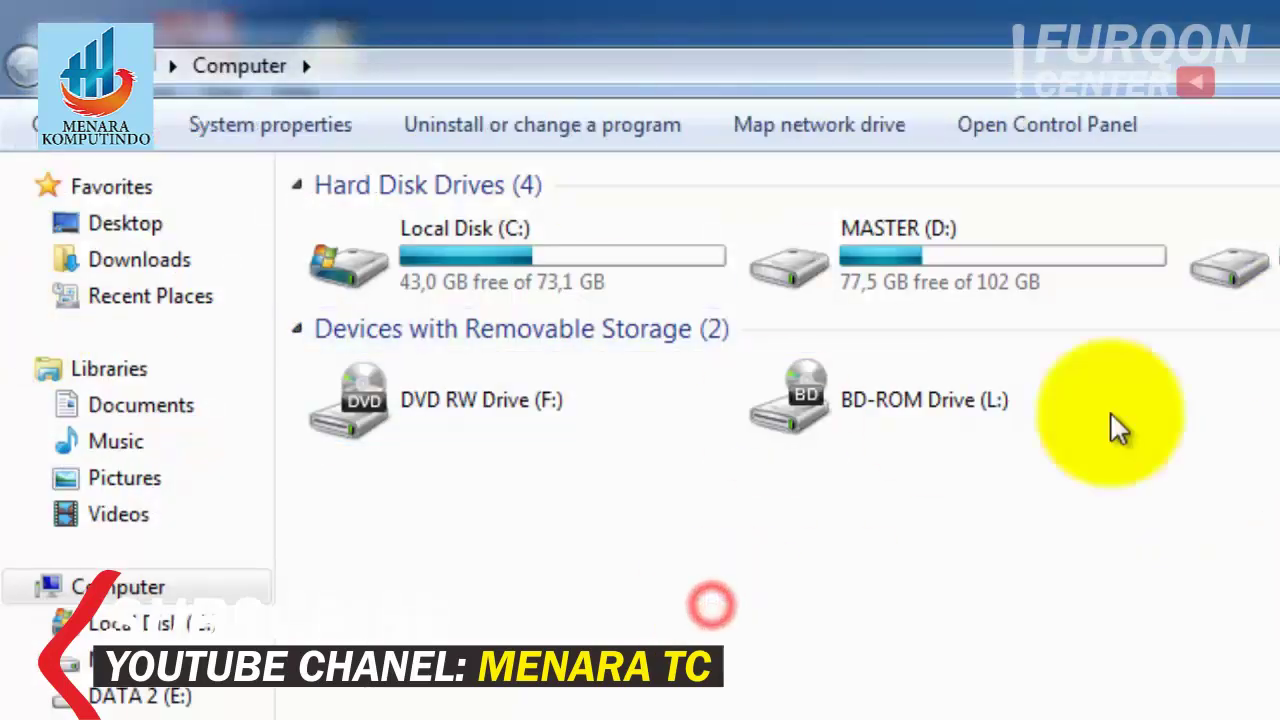
double_click(909, 272)
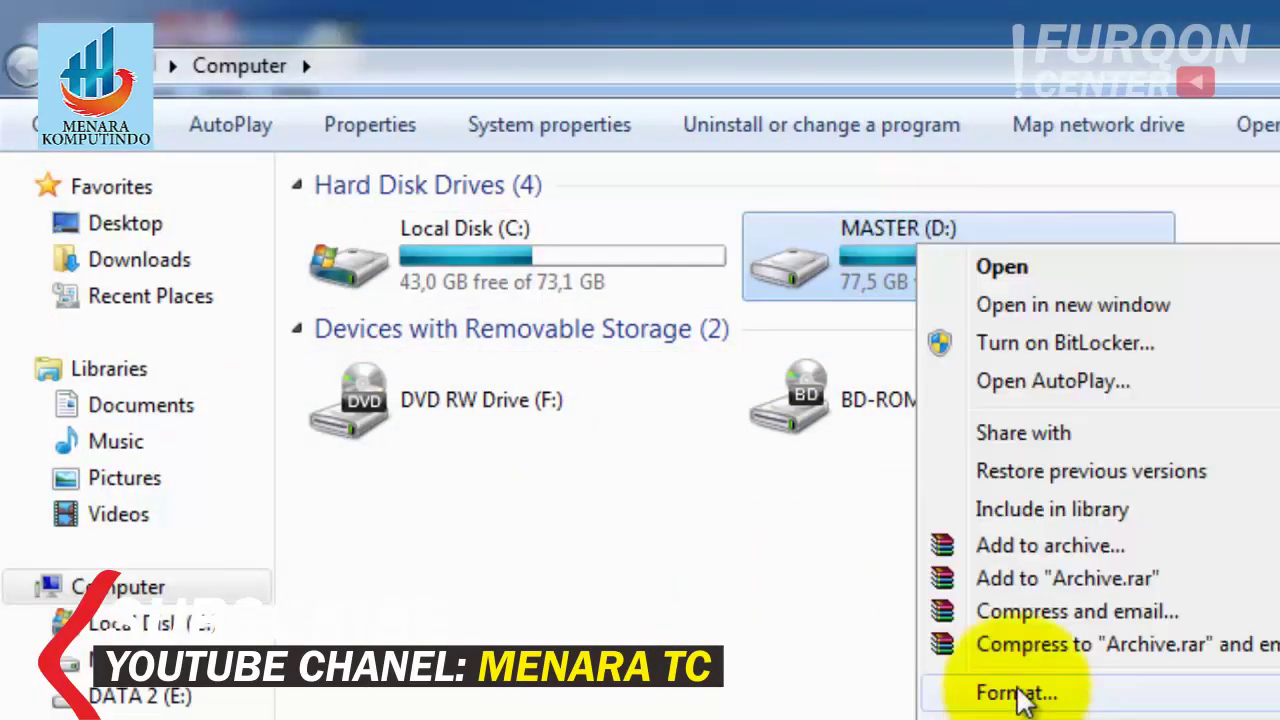
click(1018, 692)
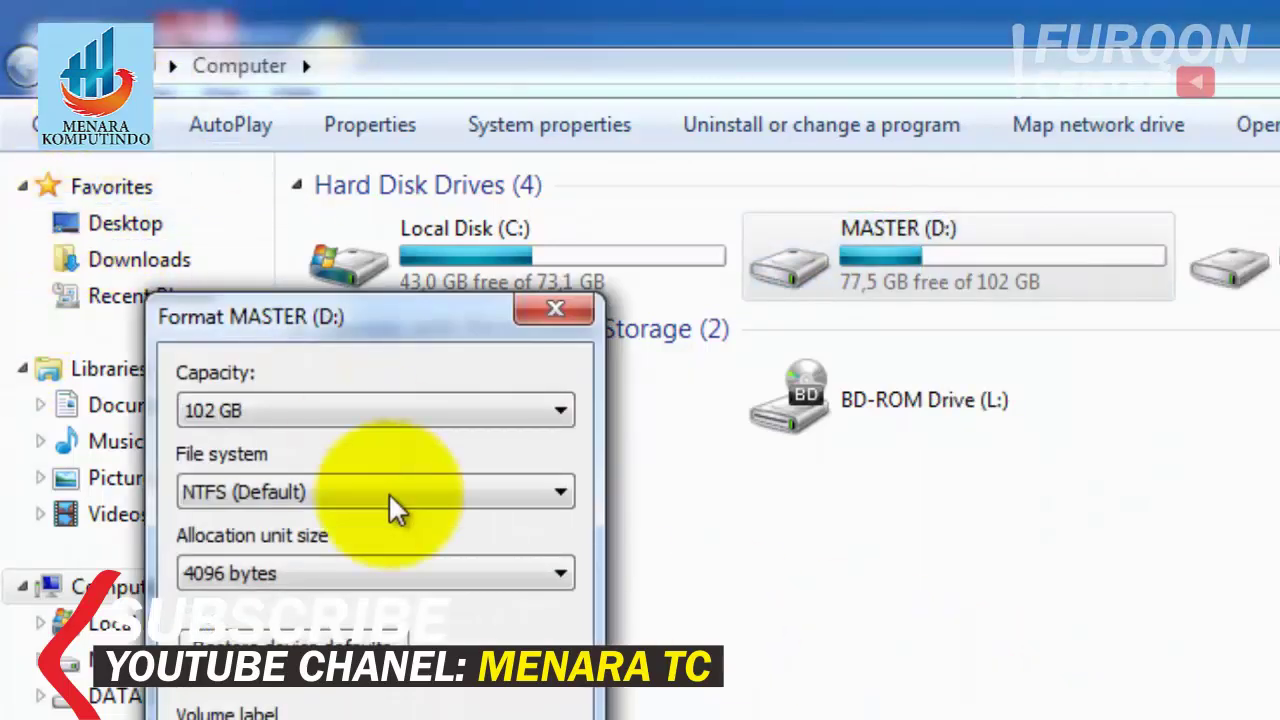
- Examine the file system choices offered for formatting MASTER (D:) and close the dialog without formatting
click(335, 494)
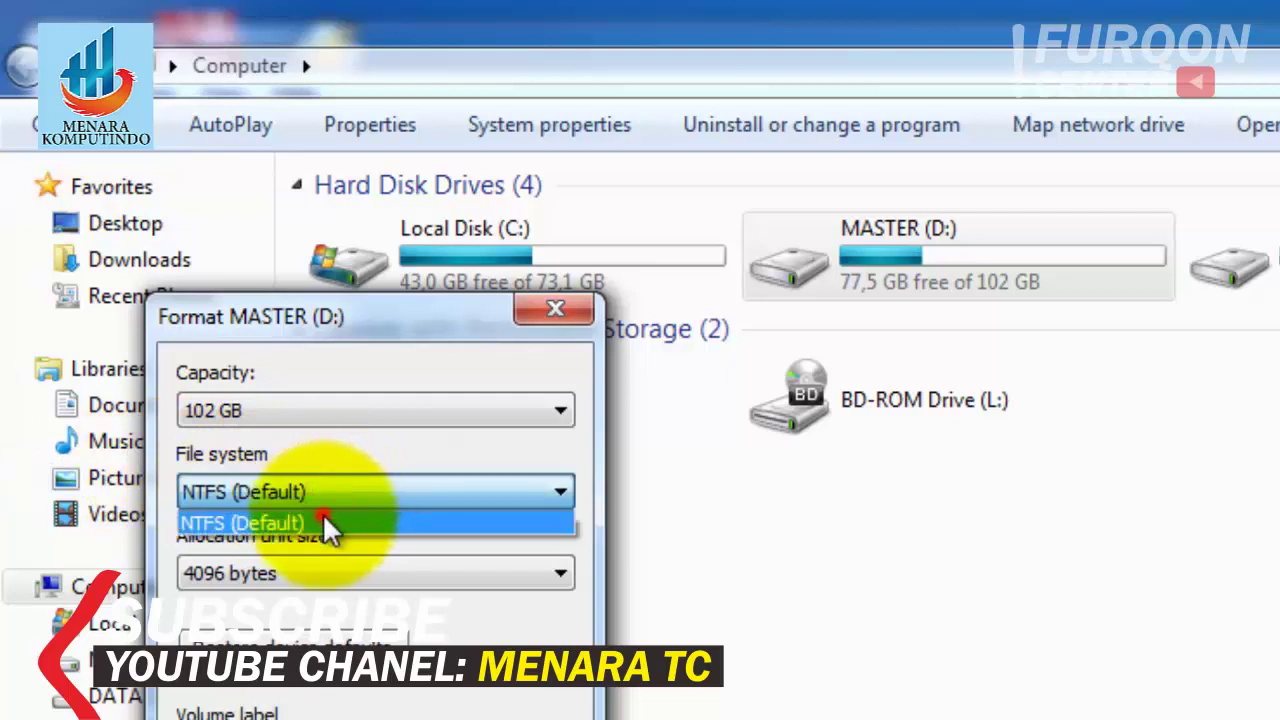
click(322, 513)
click(334, 503)
click(343, 487)
click(343, 487)
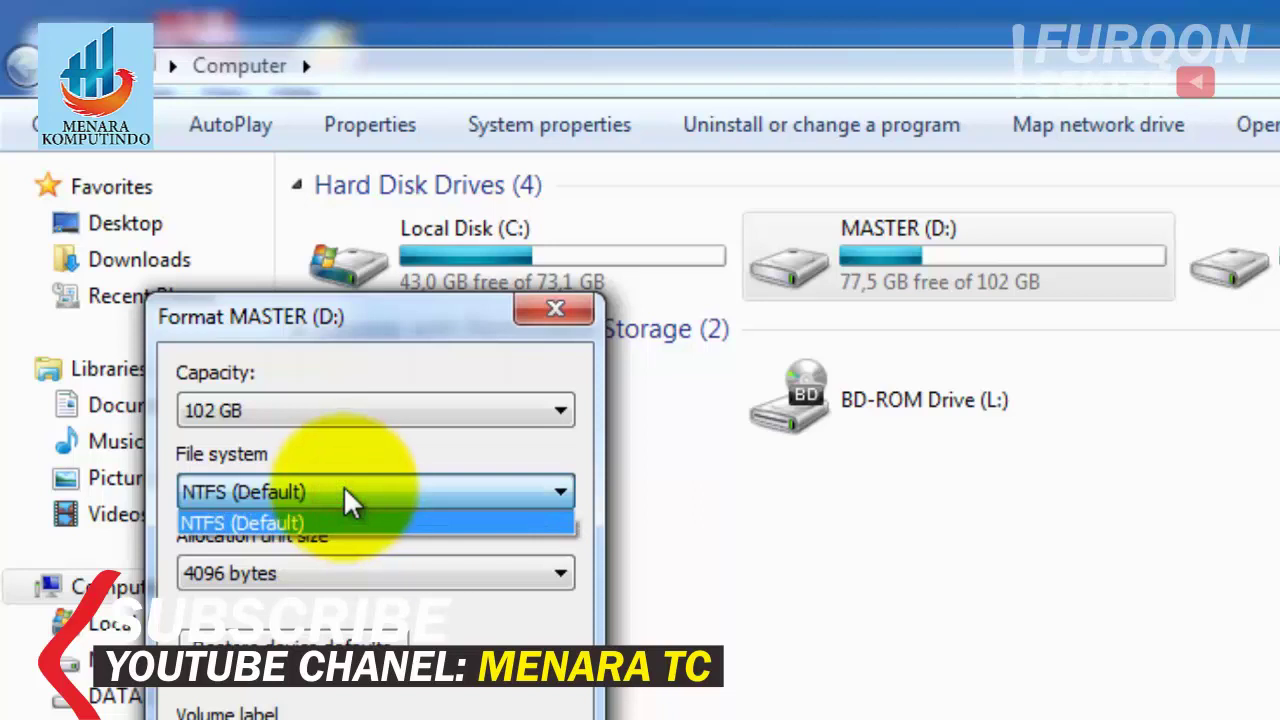
click(336, 487)
click(336, 487)
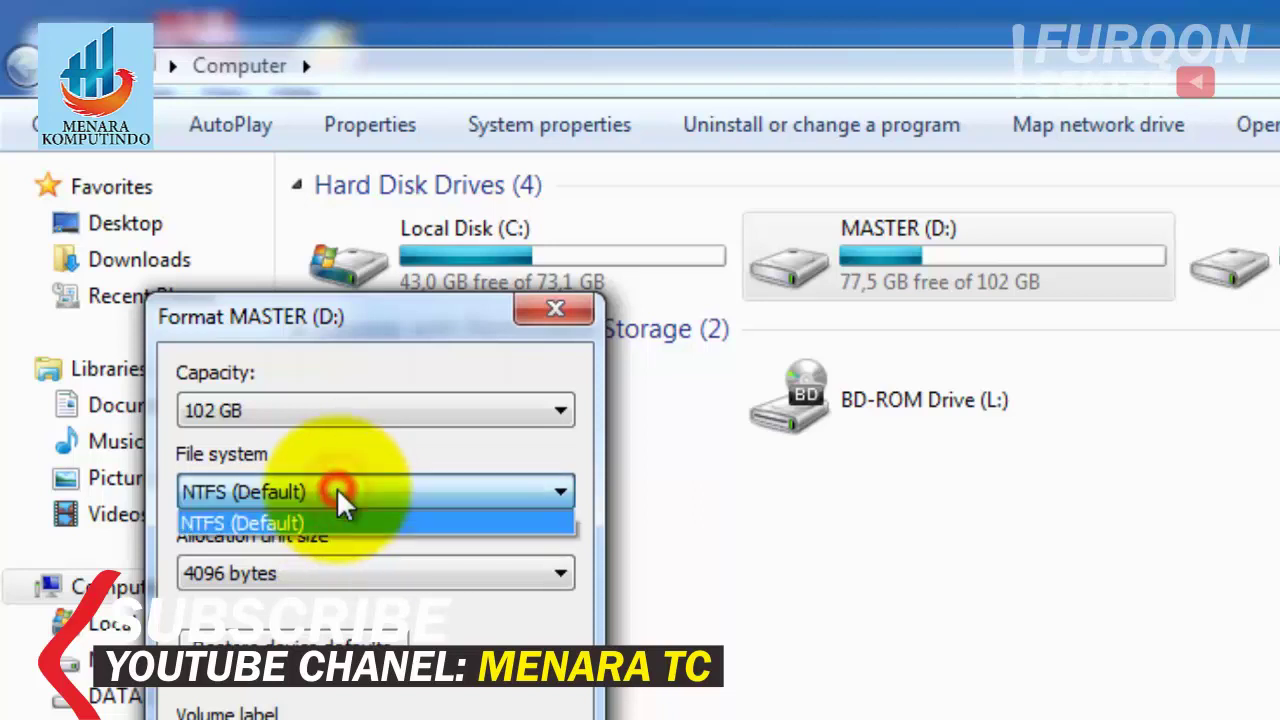
click(336, 487)
click(555, 308)
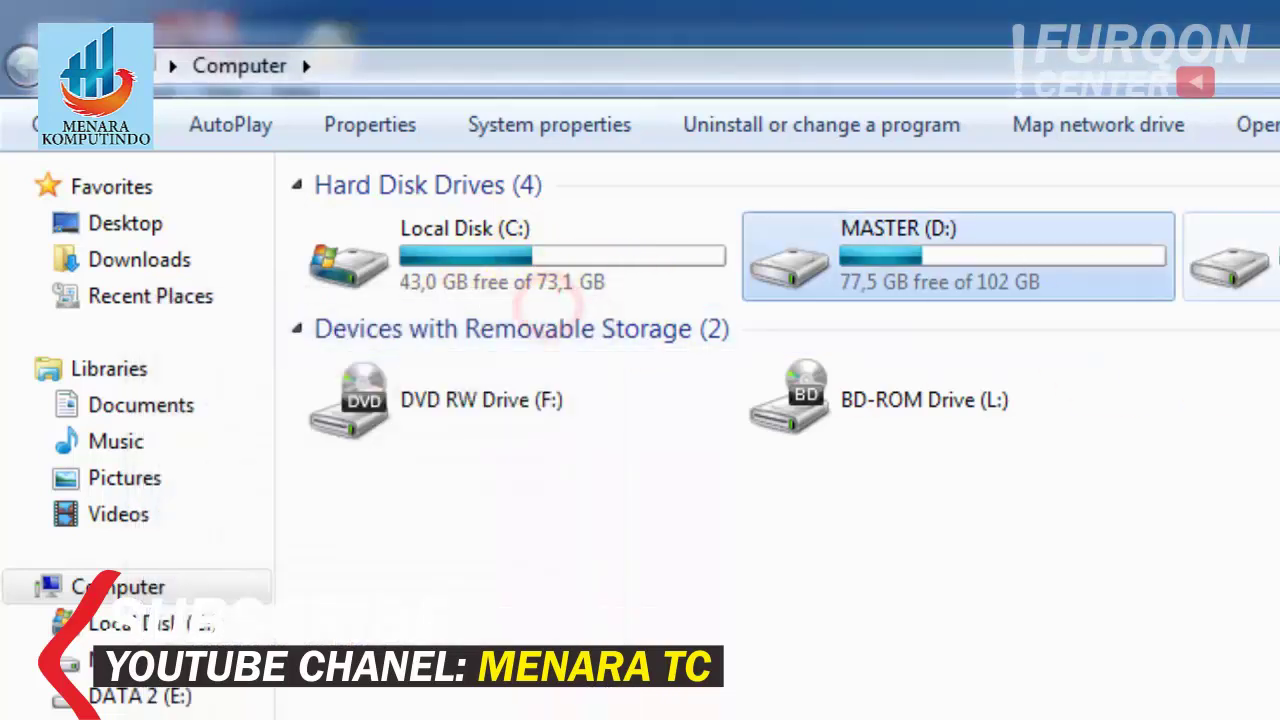
click(553, 307)
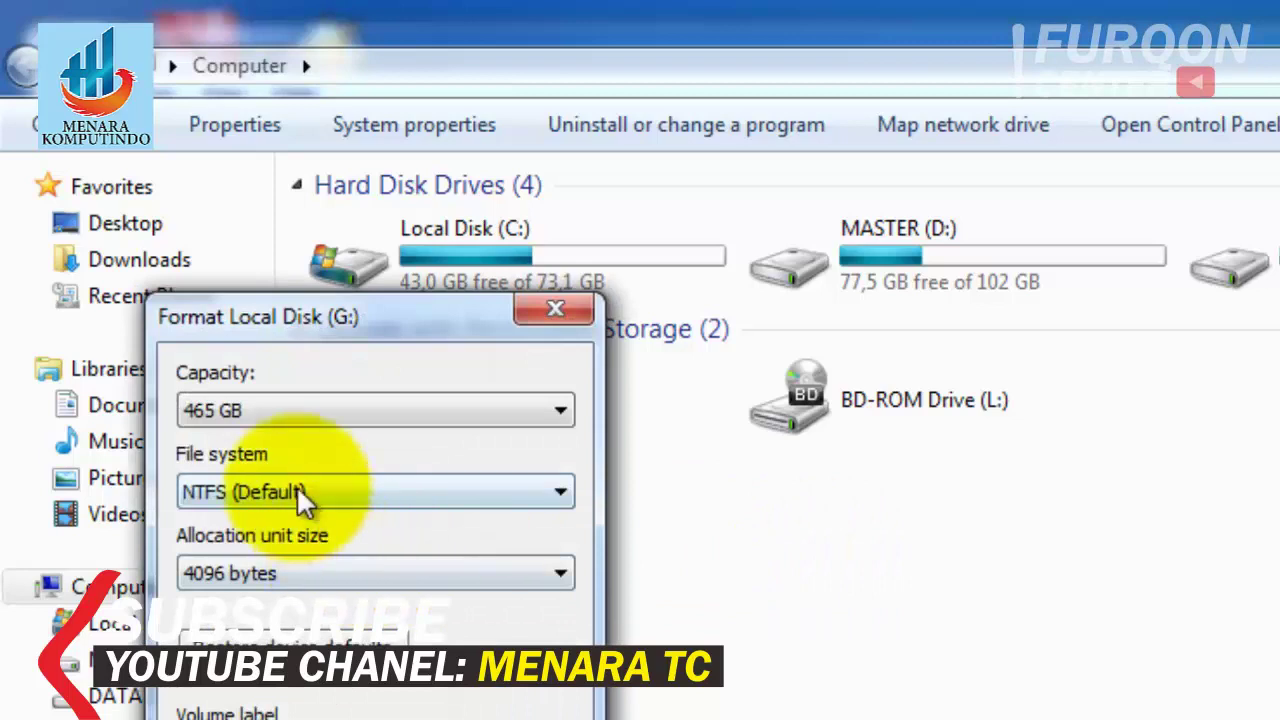
- Examine the file system choices offered for formatting Local Disk (G:) and close the dialog without formatting
click(298, 490)
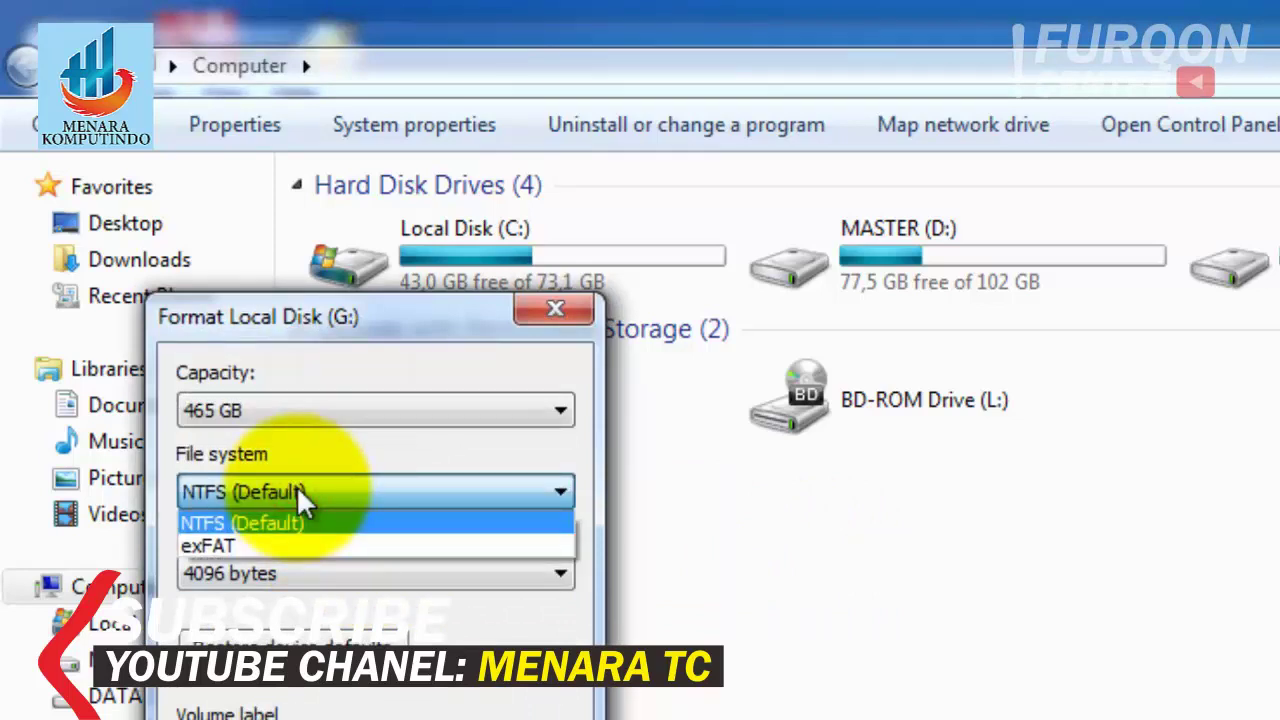
click(287, 523)
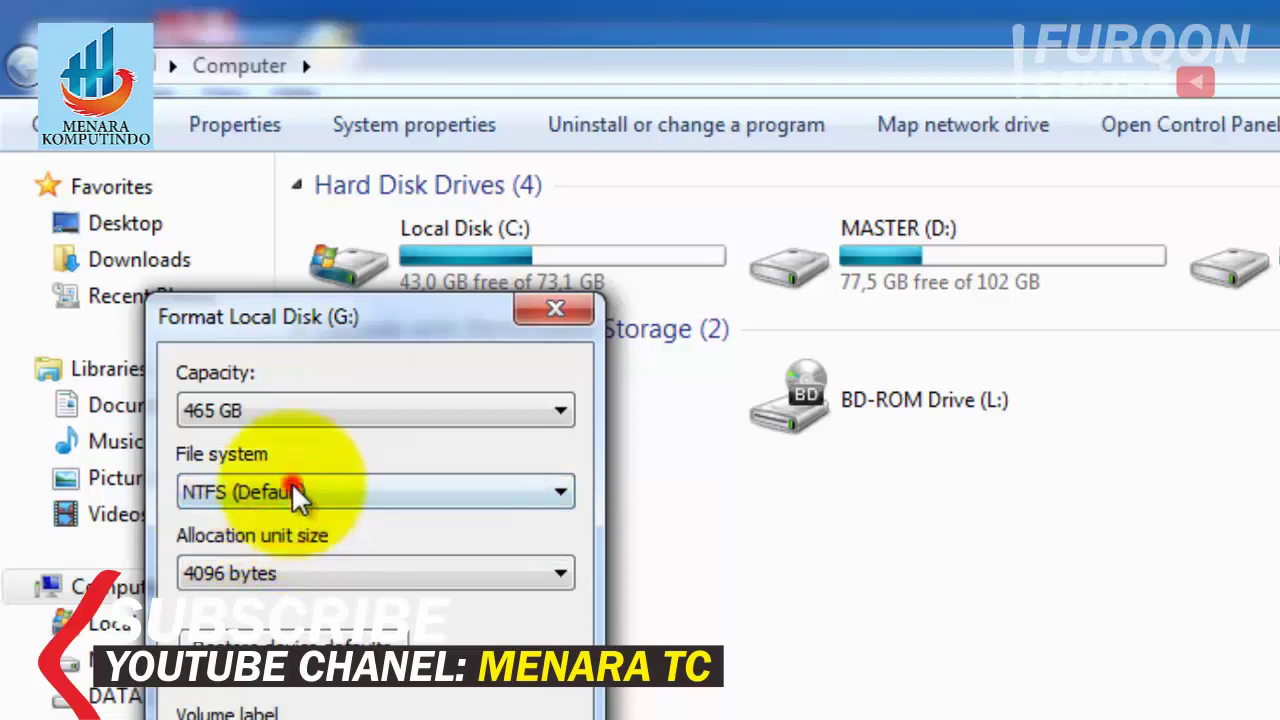
click(291, 490)
click(388, 524)
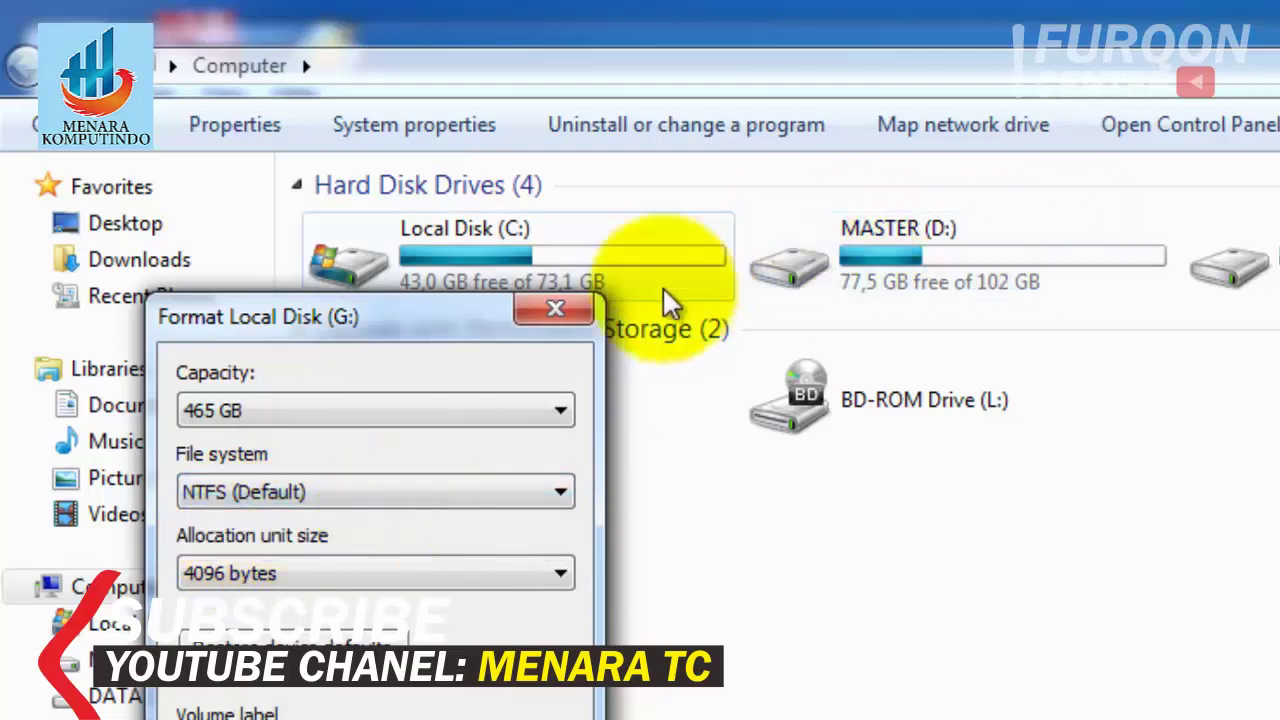
click(568, 318)
- Reopen the Format dialog for MASTER (D:) from the Computer window, recheck its file system choices and close it
right_click(858, 266)
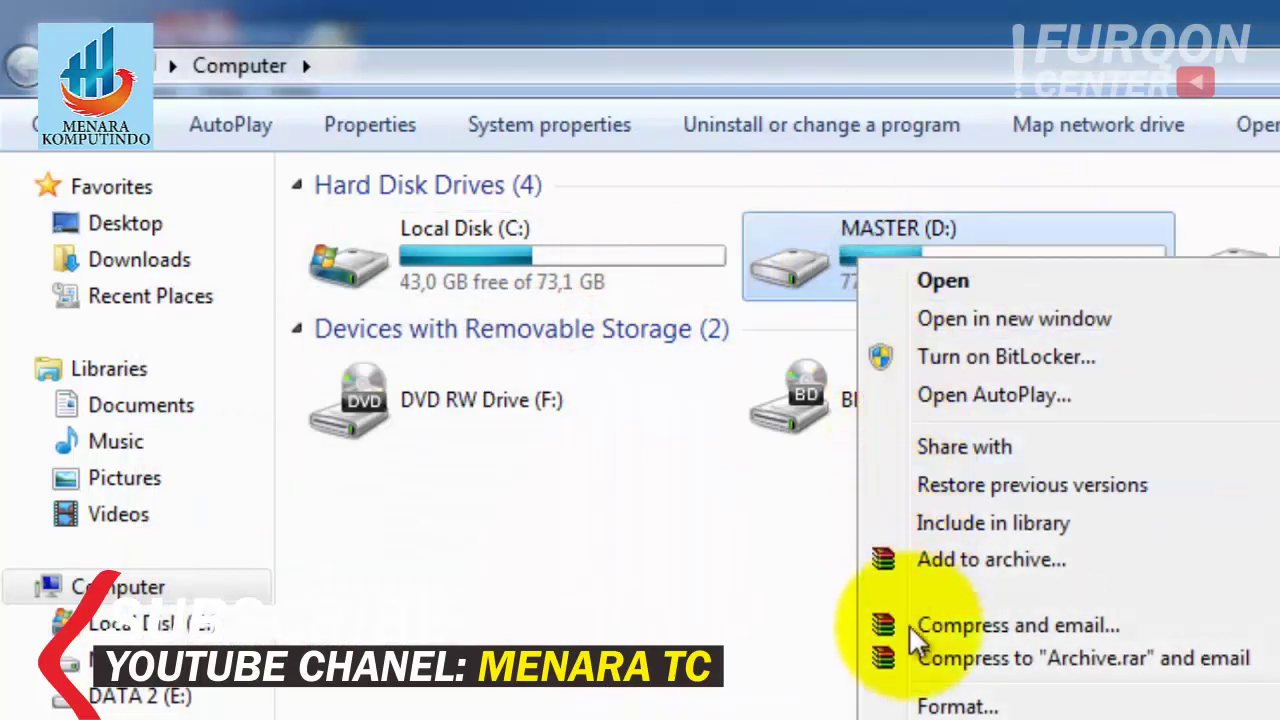
click(912, 700)
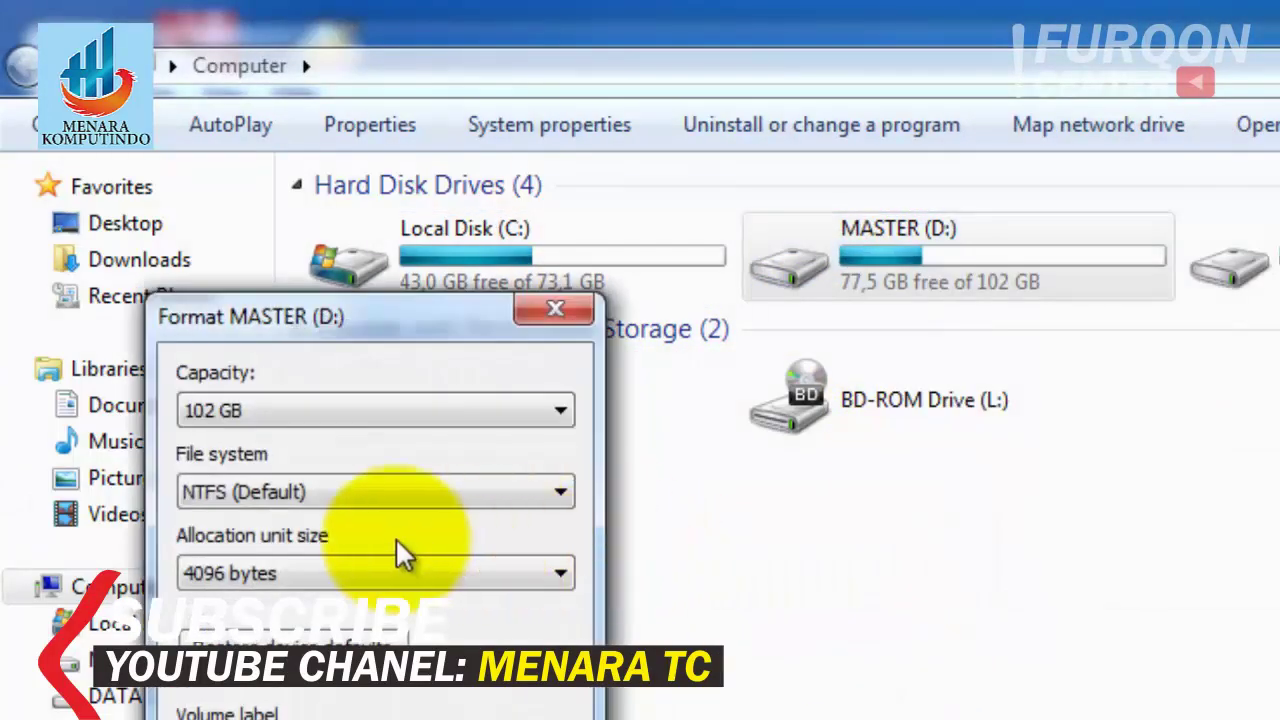
click(321, 489)
click(321, 497)
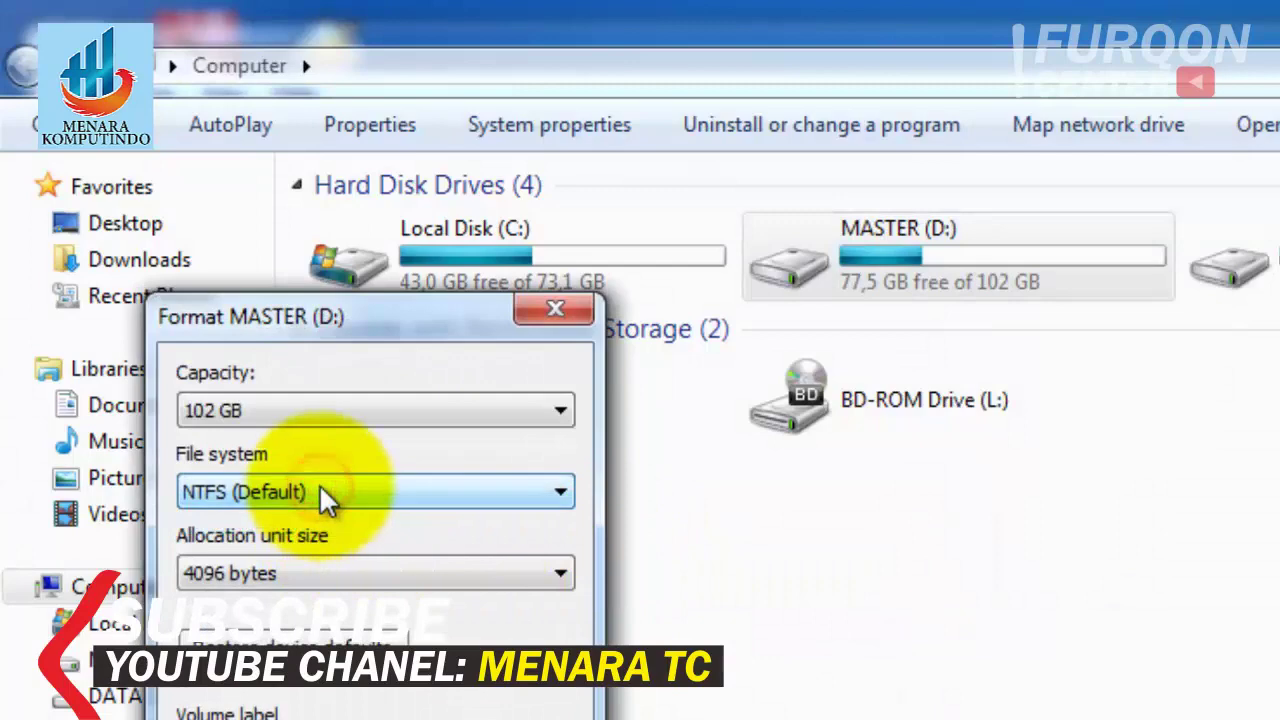
click(555, 309)
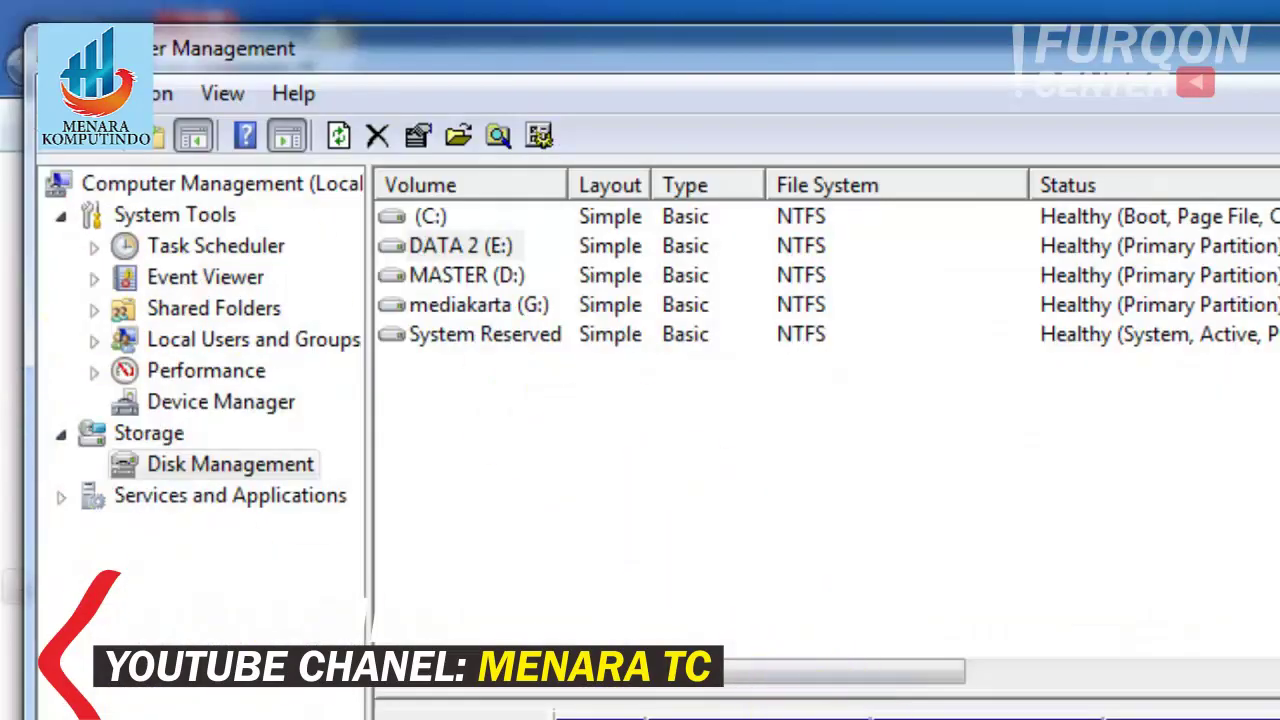
- Check the file system choices for formatting MASTER (D:) from Disk Management and cancel the format
right_click(986, 705)
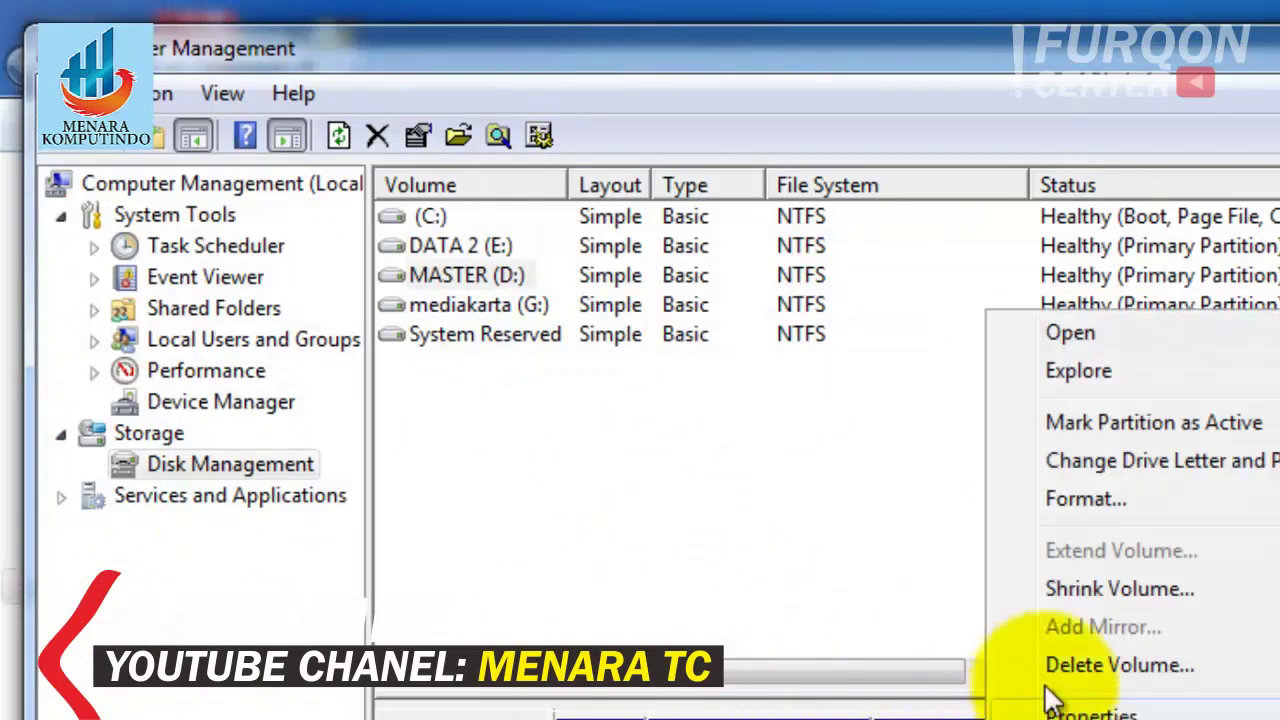
click(1091, 500)
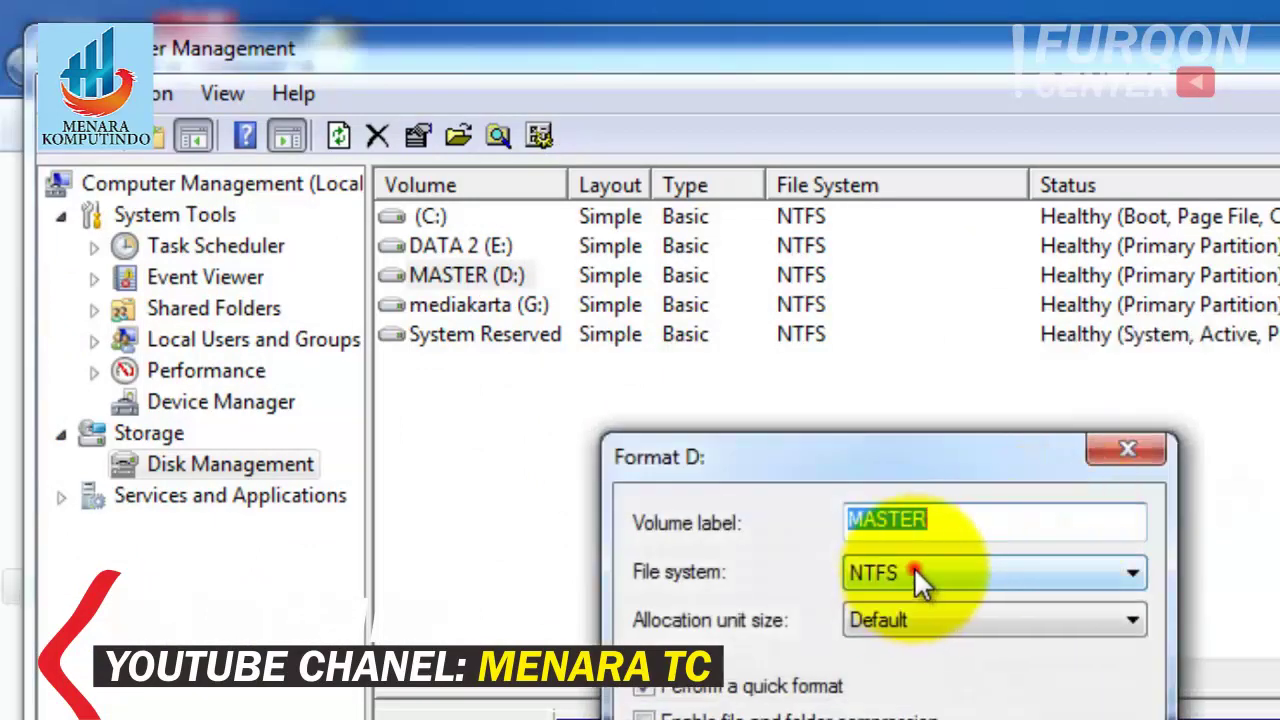
click(914, 567)
click(914, 567)
click(914, 567)
click(914, 567)
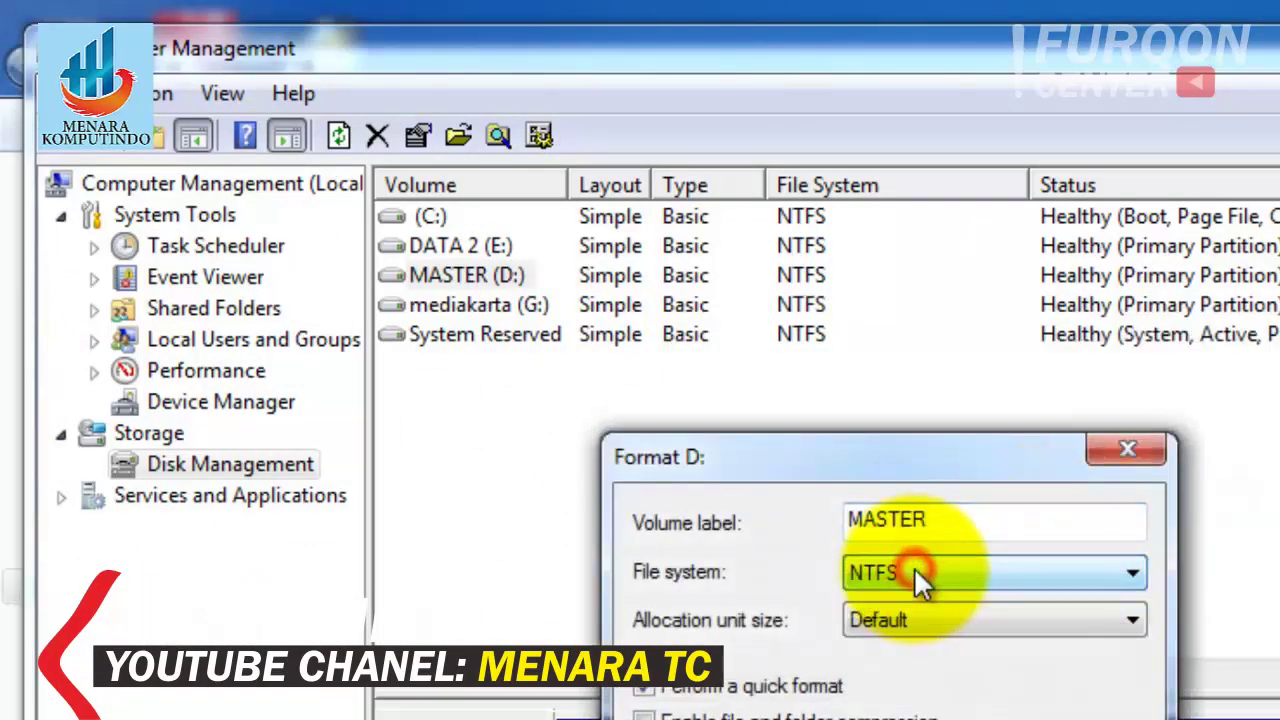
click(1048, 719)
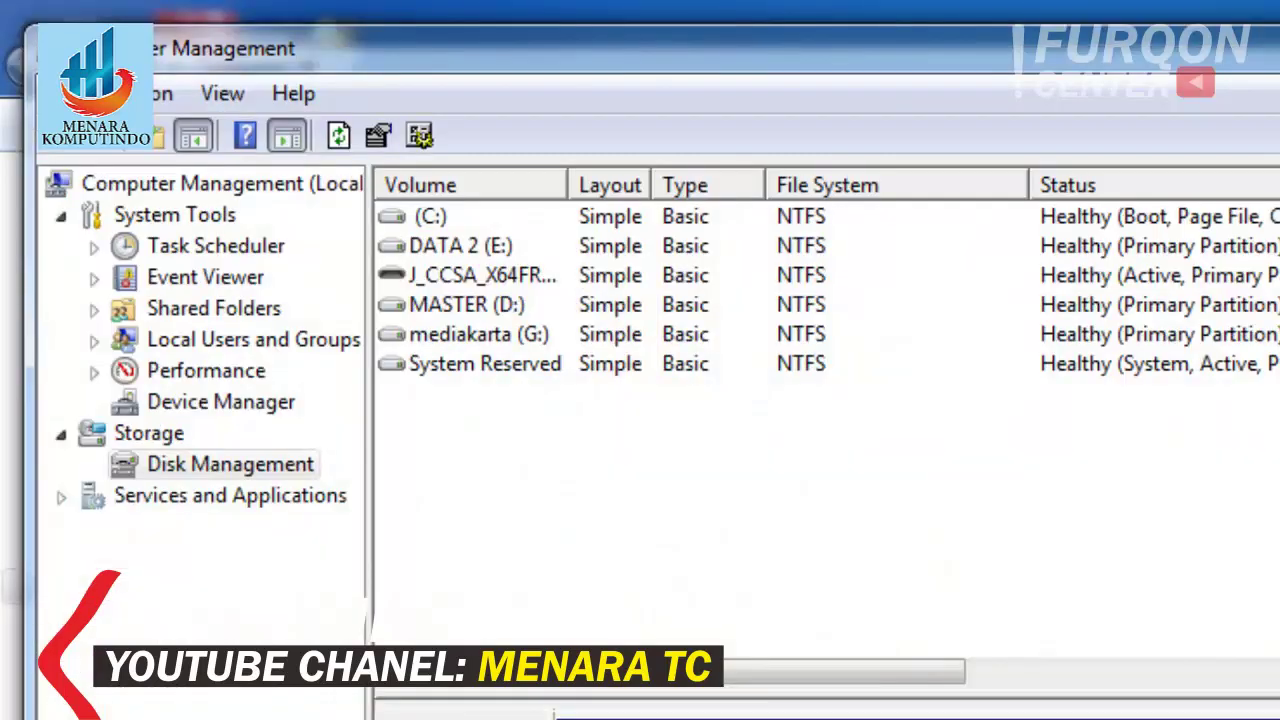
- Open the Format dialog for the removable J_CCSA_X64FRE_EN-GB_DV5 (H:) volume, accepting the active-partition warning, and view its file system choices
click(482, 276)
right_click(898, 482)
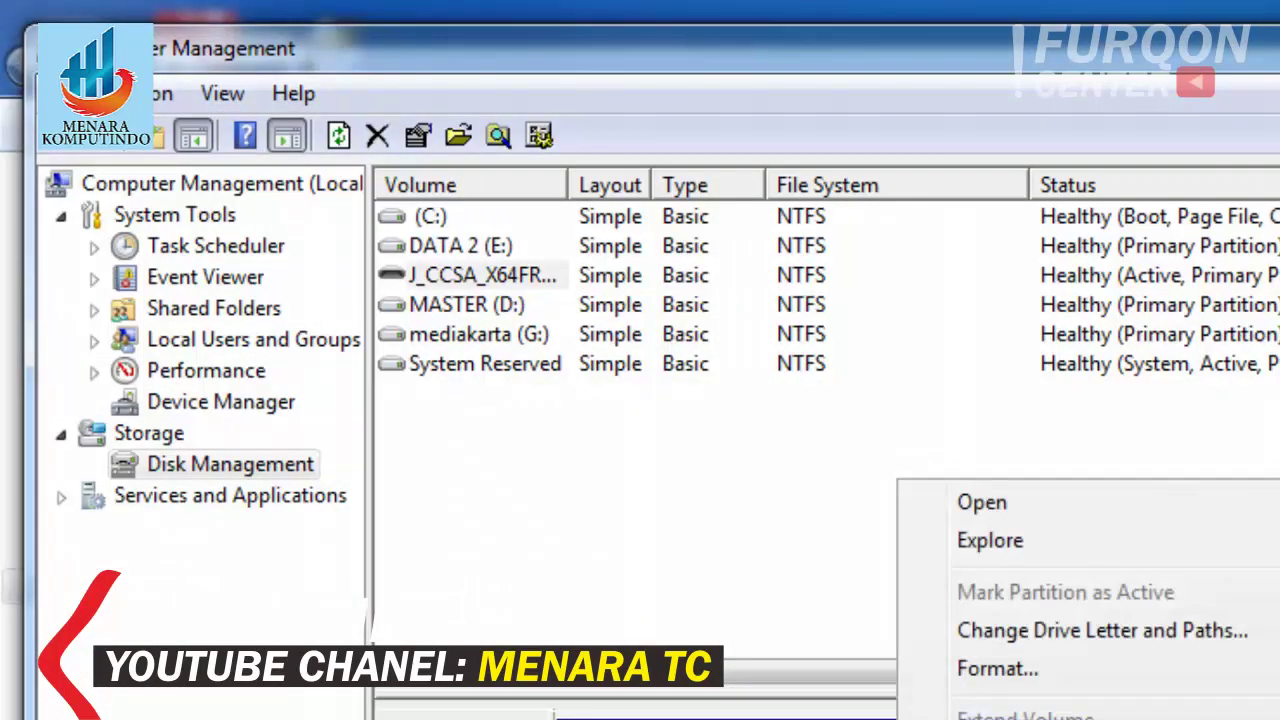
click(983, 668)
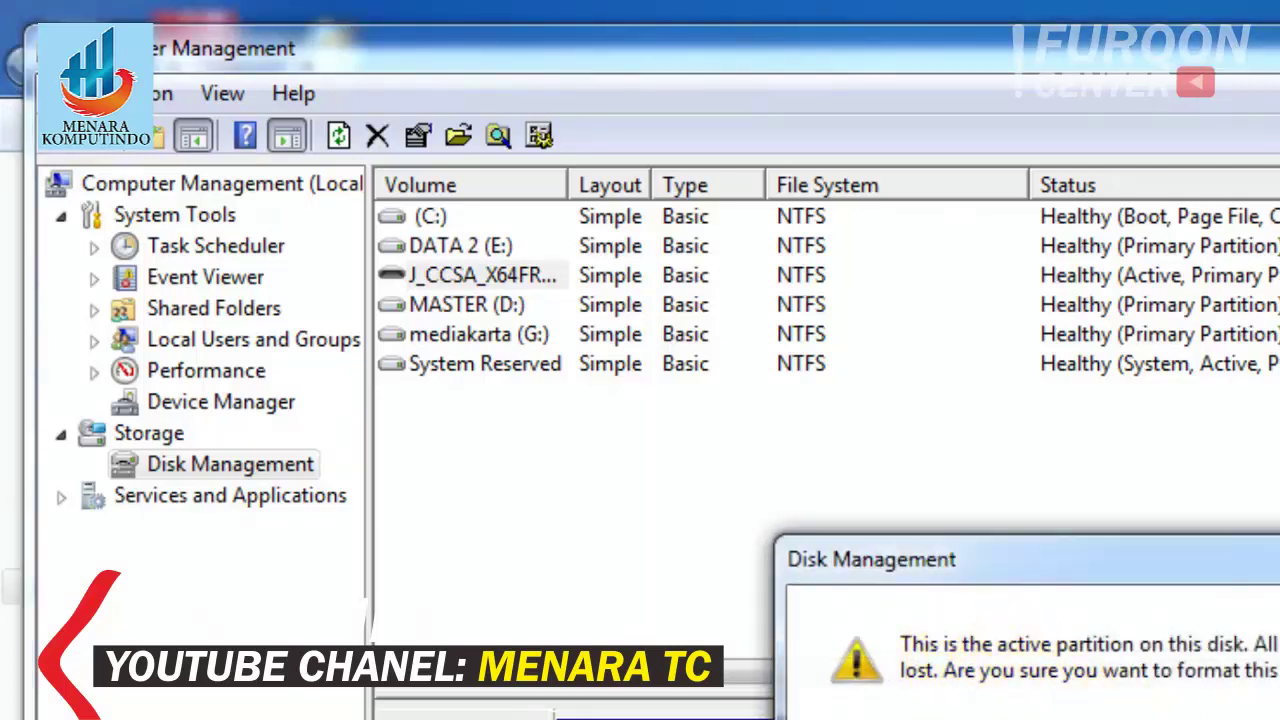
key(Return)
click(974, 568)
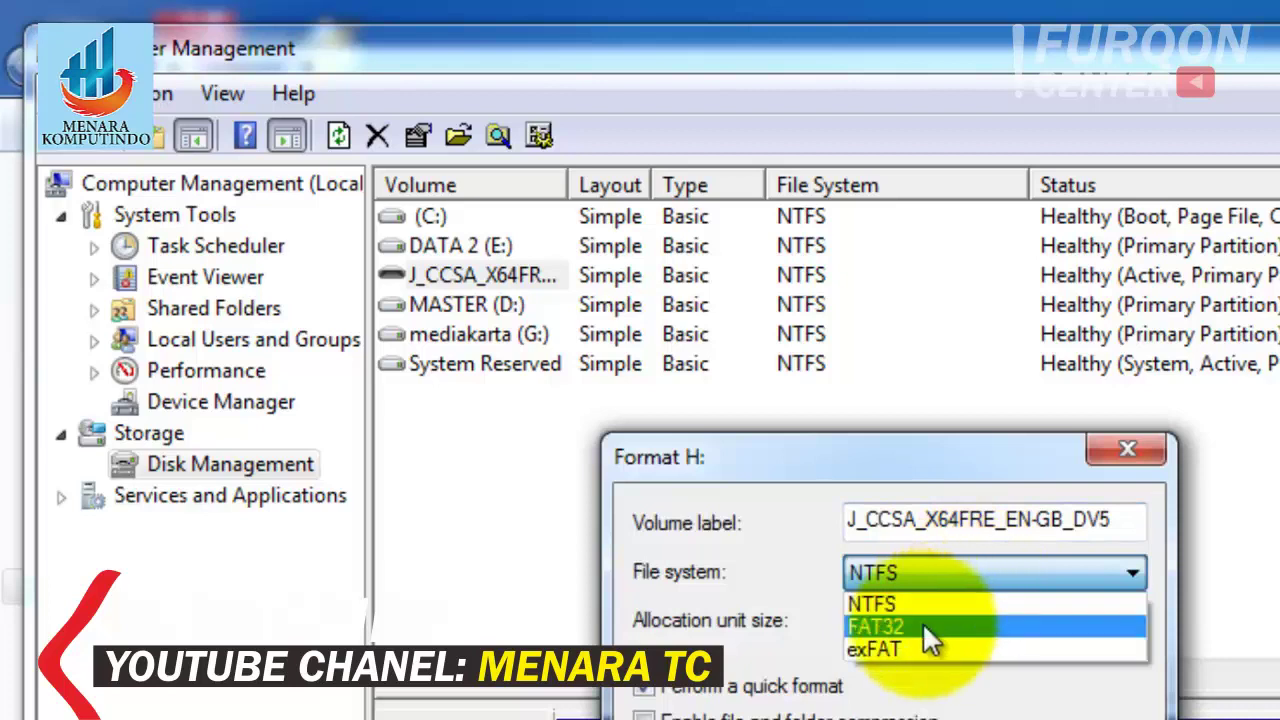
click(668, 571)
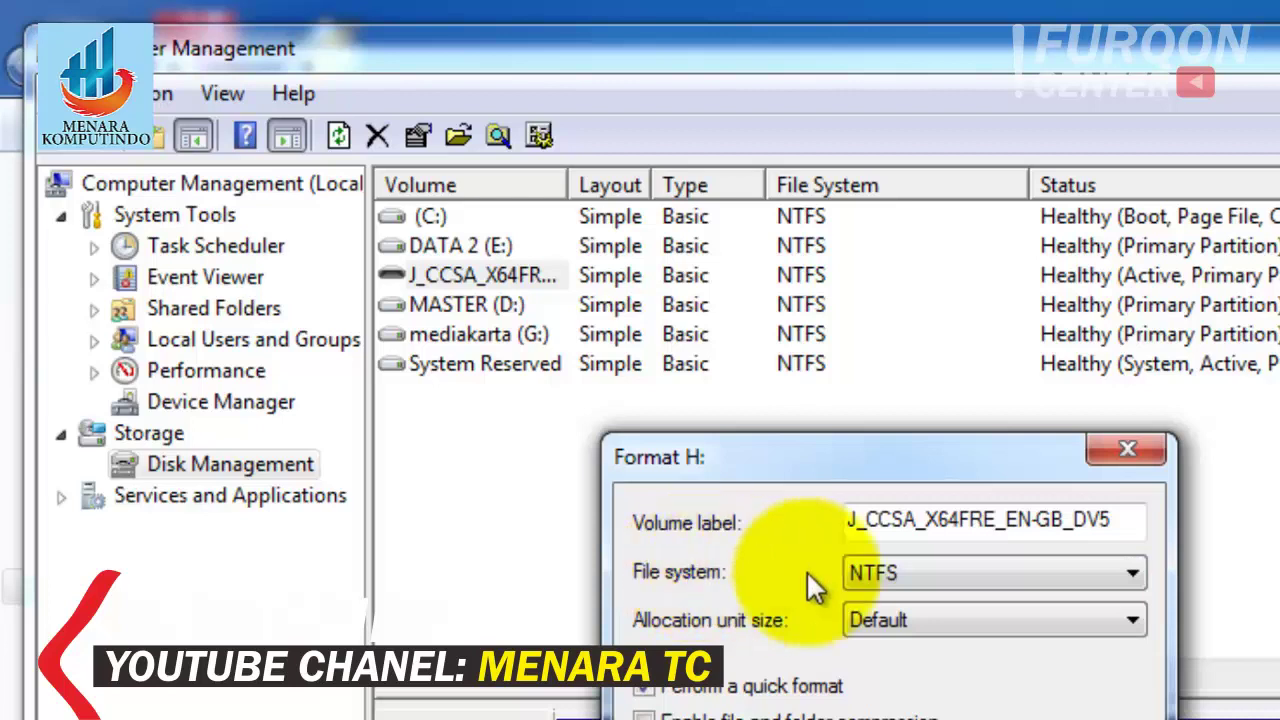
- Recheck the file system choices offered for formatting the removable H: volume, keeping the current selection
click(866, 572)
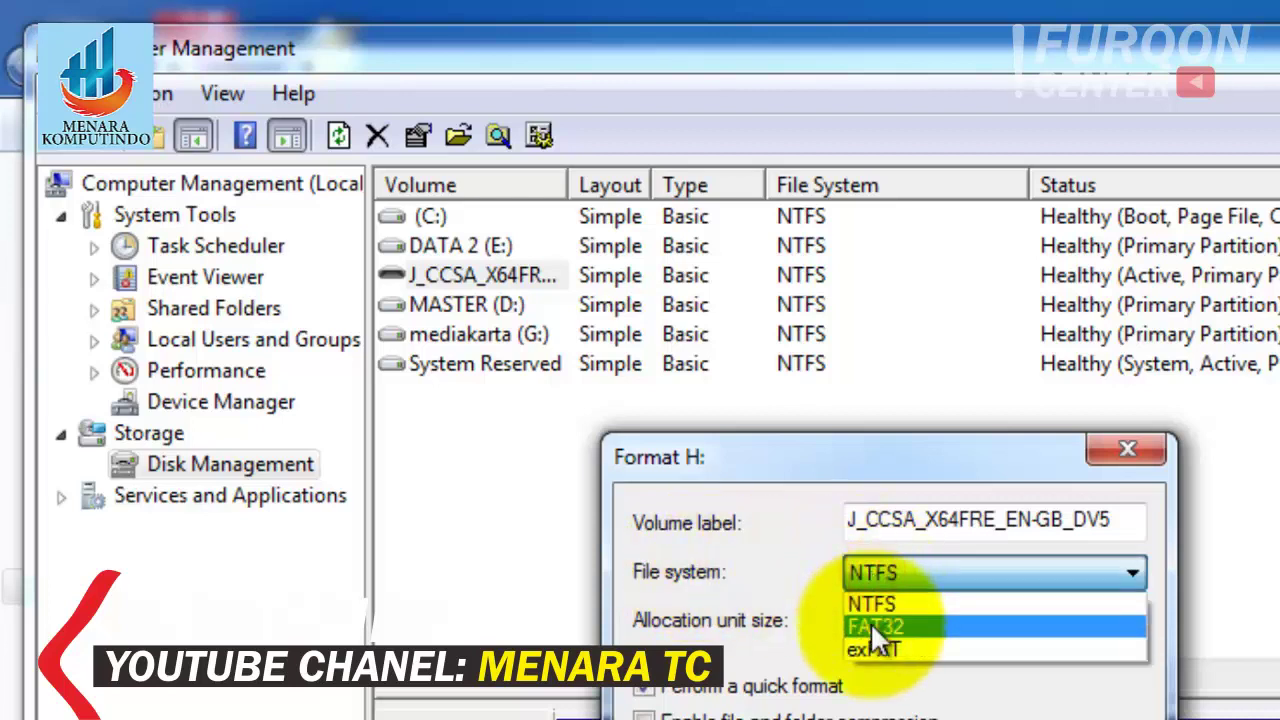
click(789, 591)
click(880, 572)
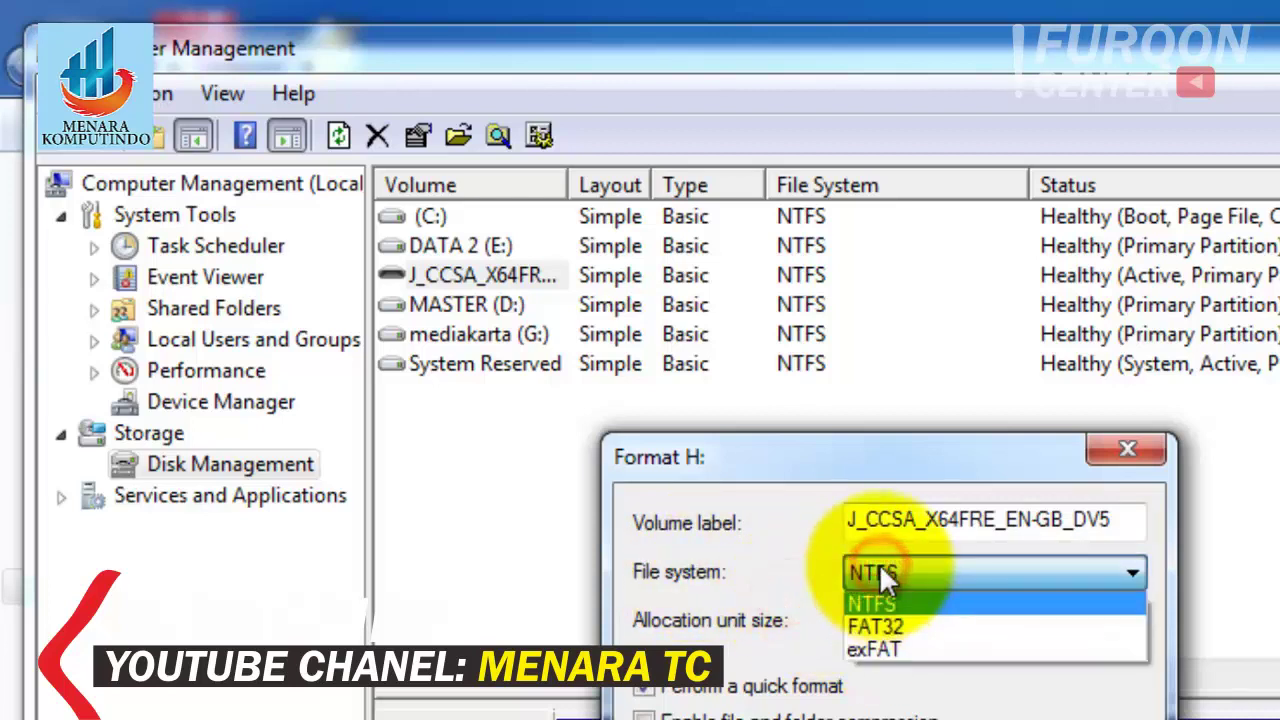
click(806, 565)
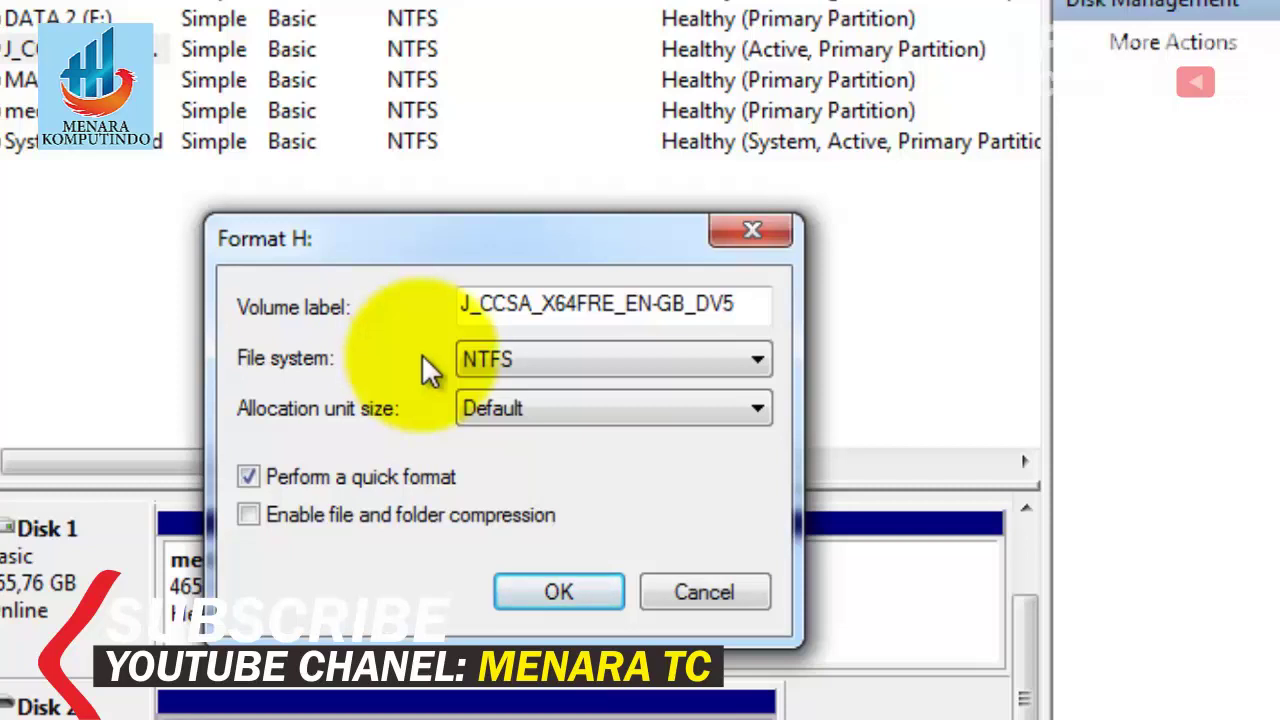
click(474, 360)
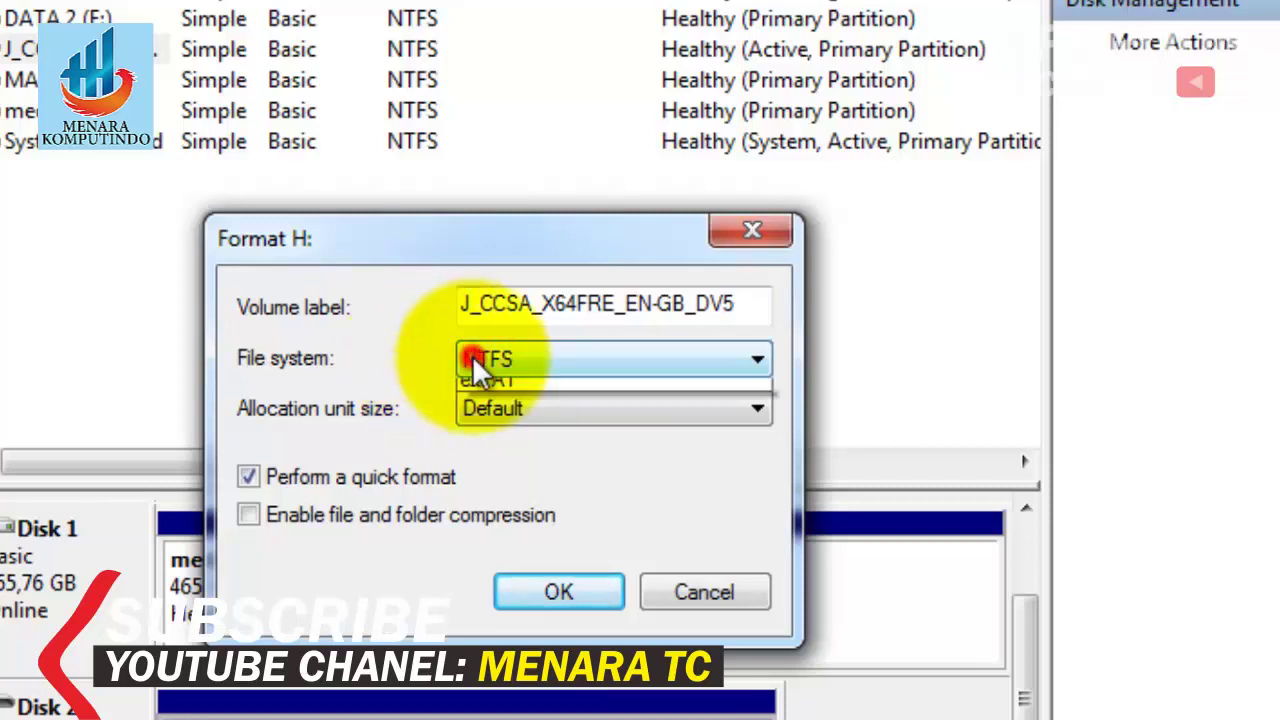
click(405, 362)
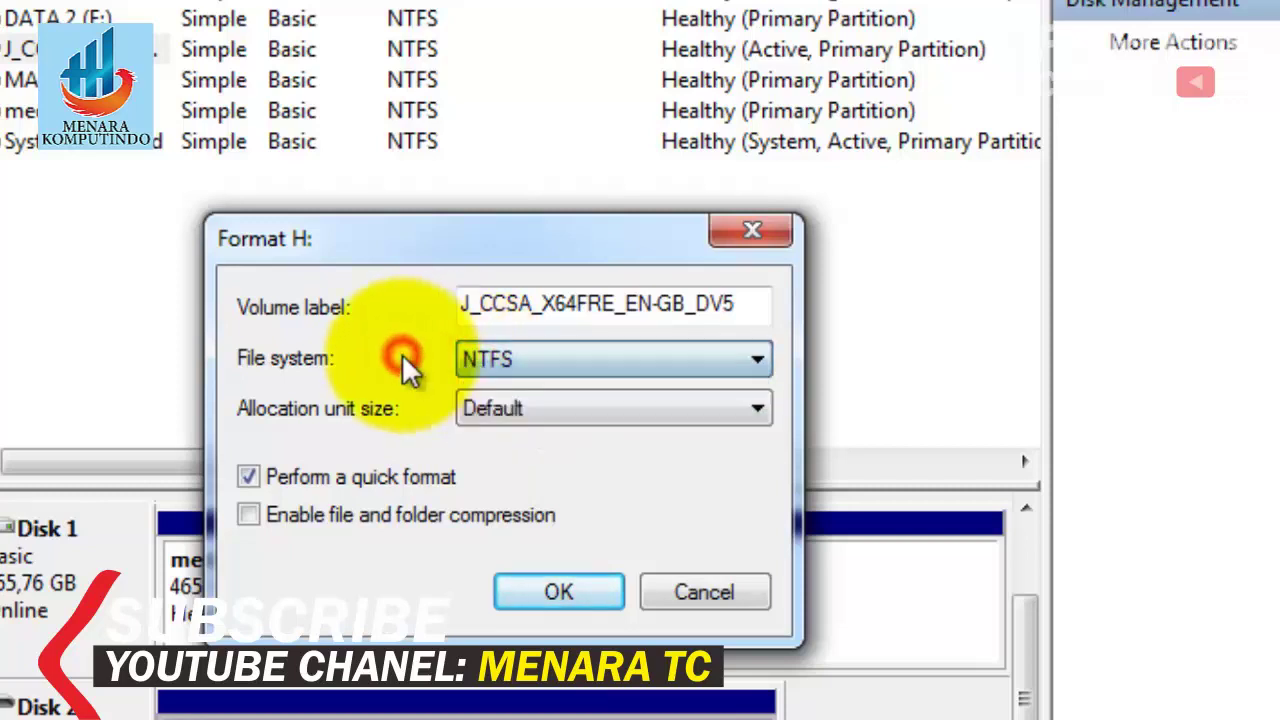
click(654, 245)
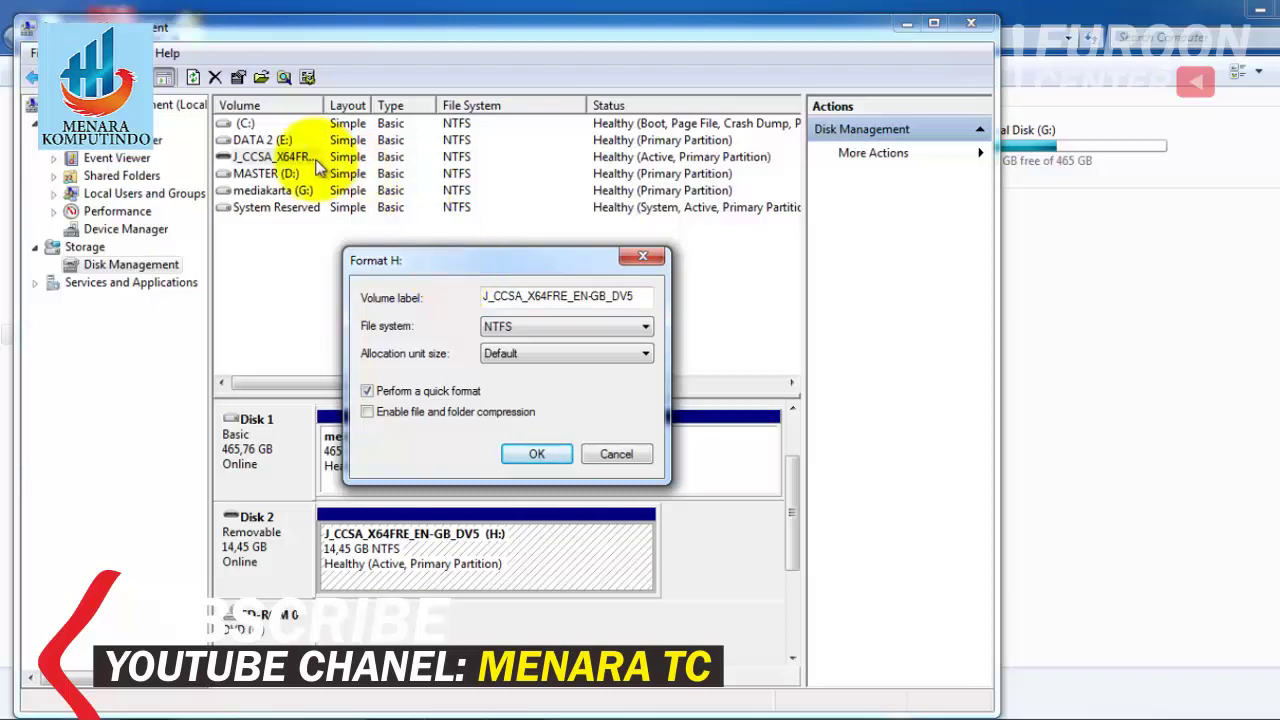
click(580, 325)
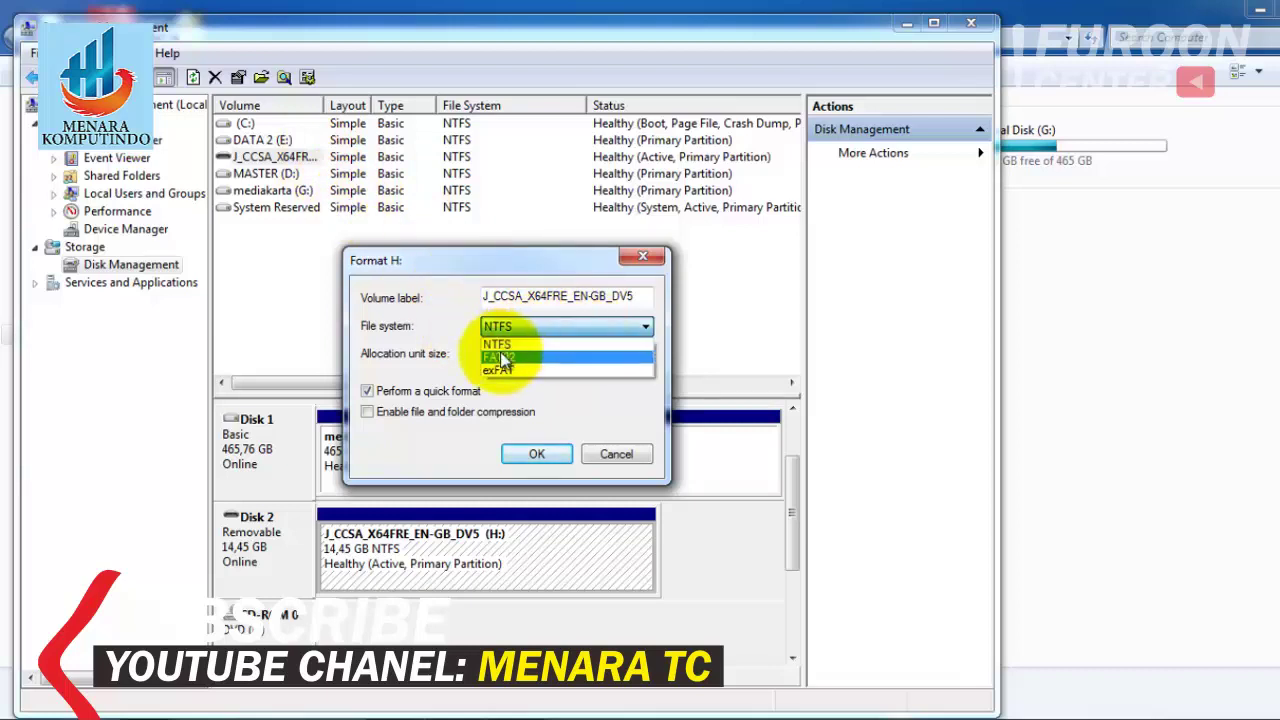
click(390, 333)
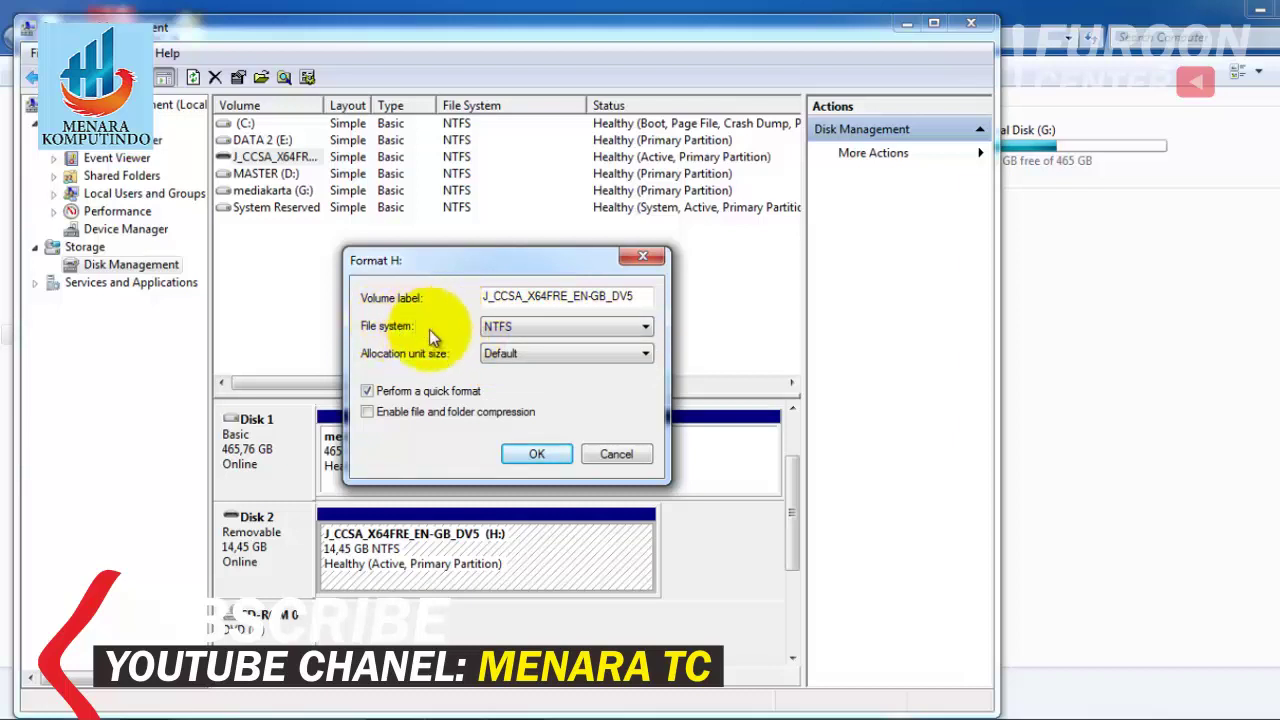
click(516, 328)
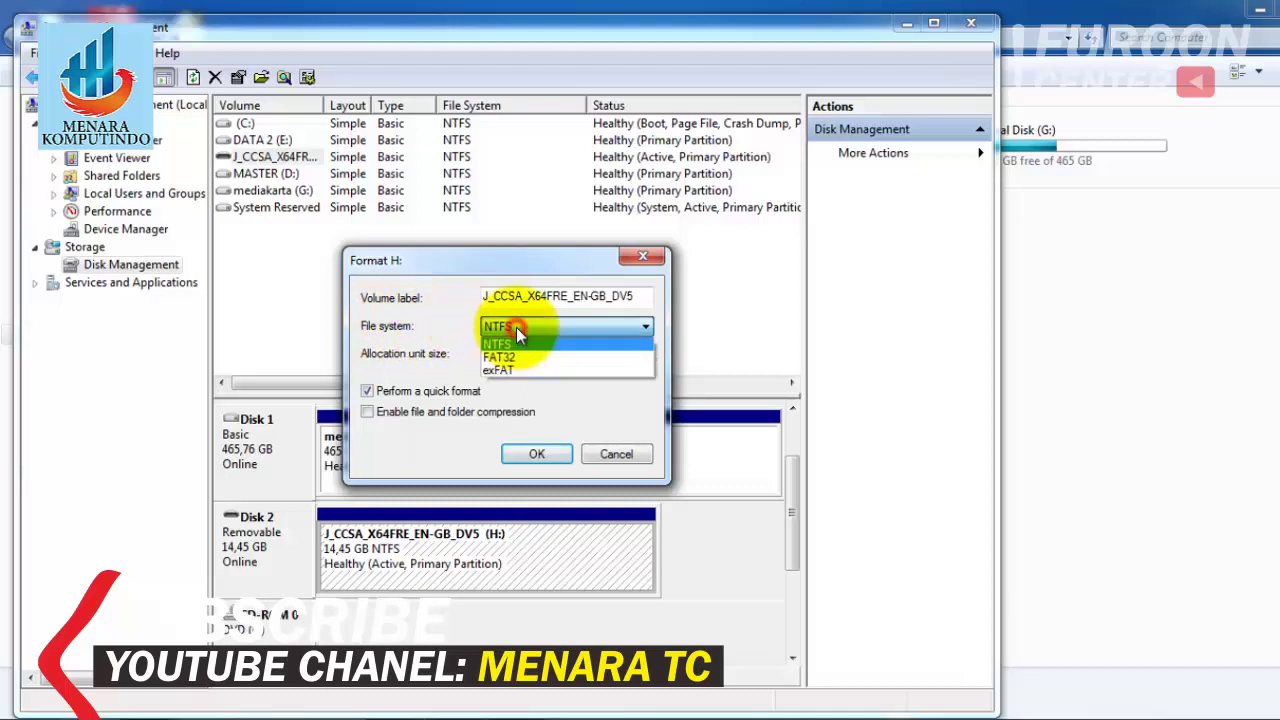
click(442, 326)
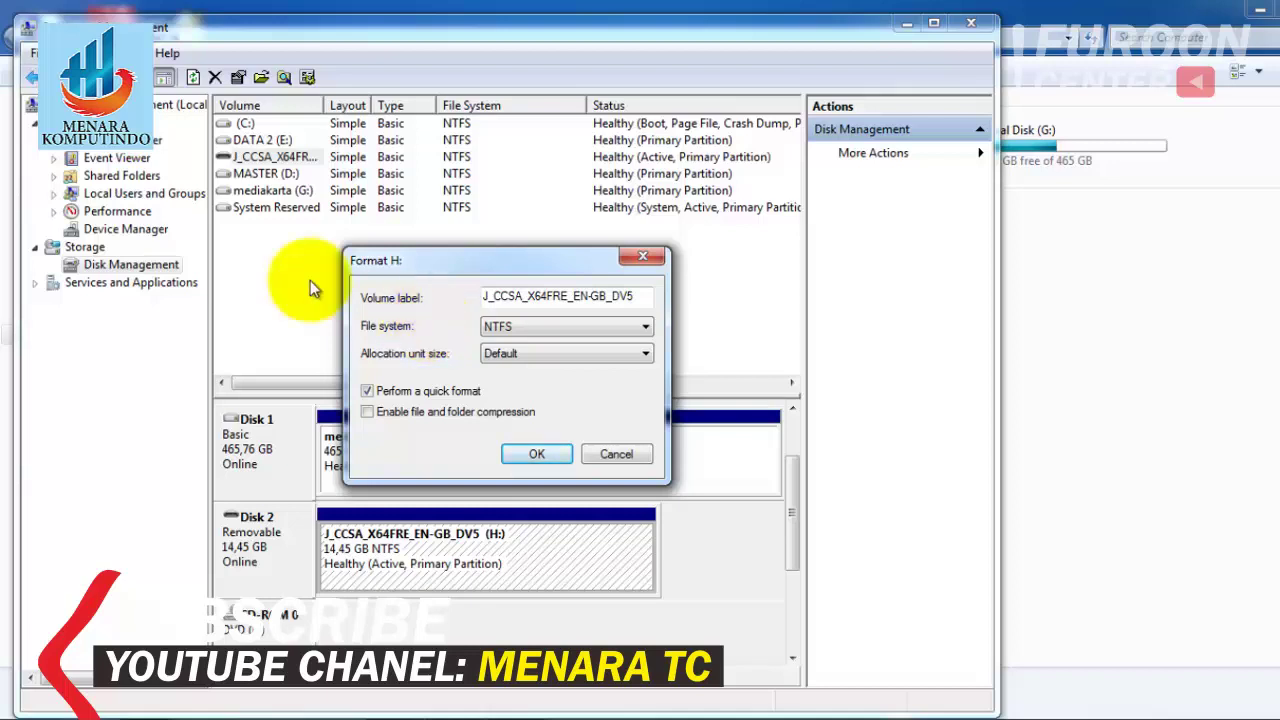
- Select FAT32 as the file system for formatting the H: volume
click(480, 322)
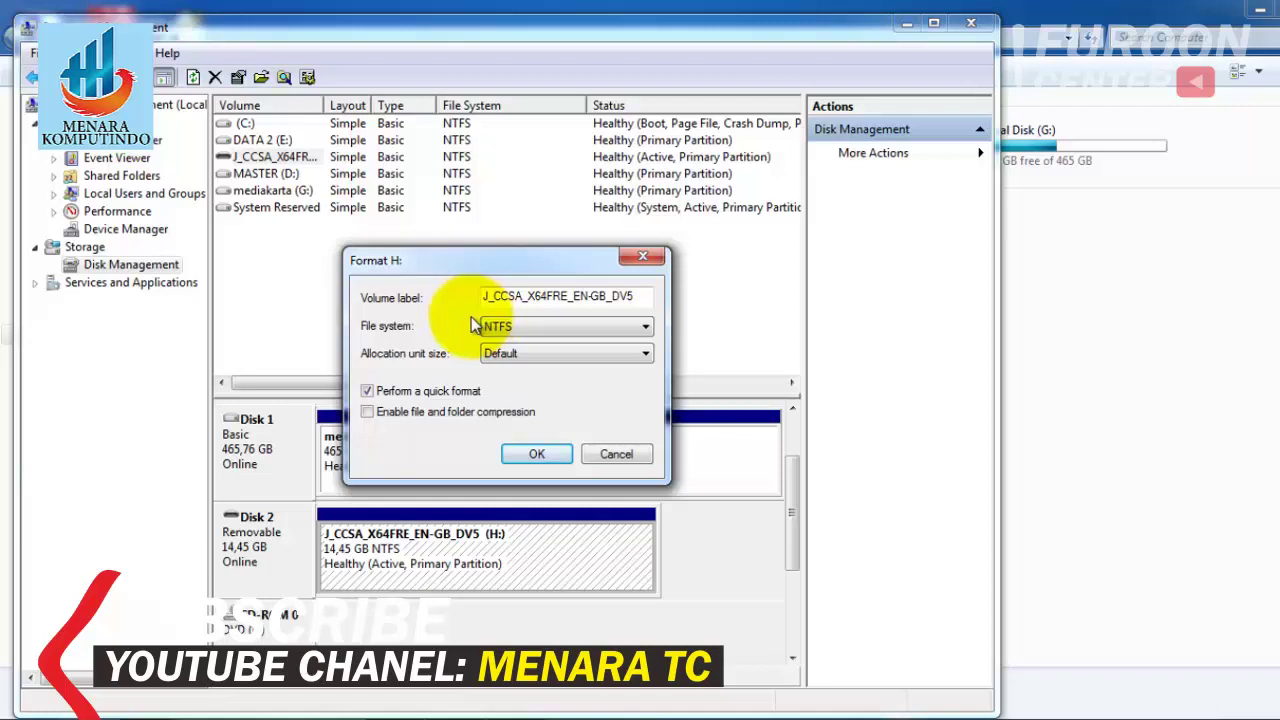
click(511, 333)
click(500, 360)
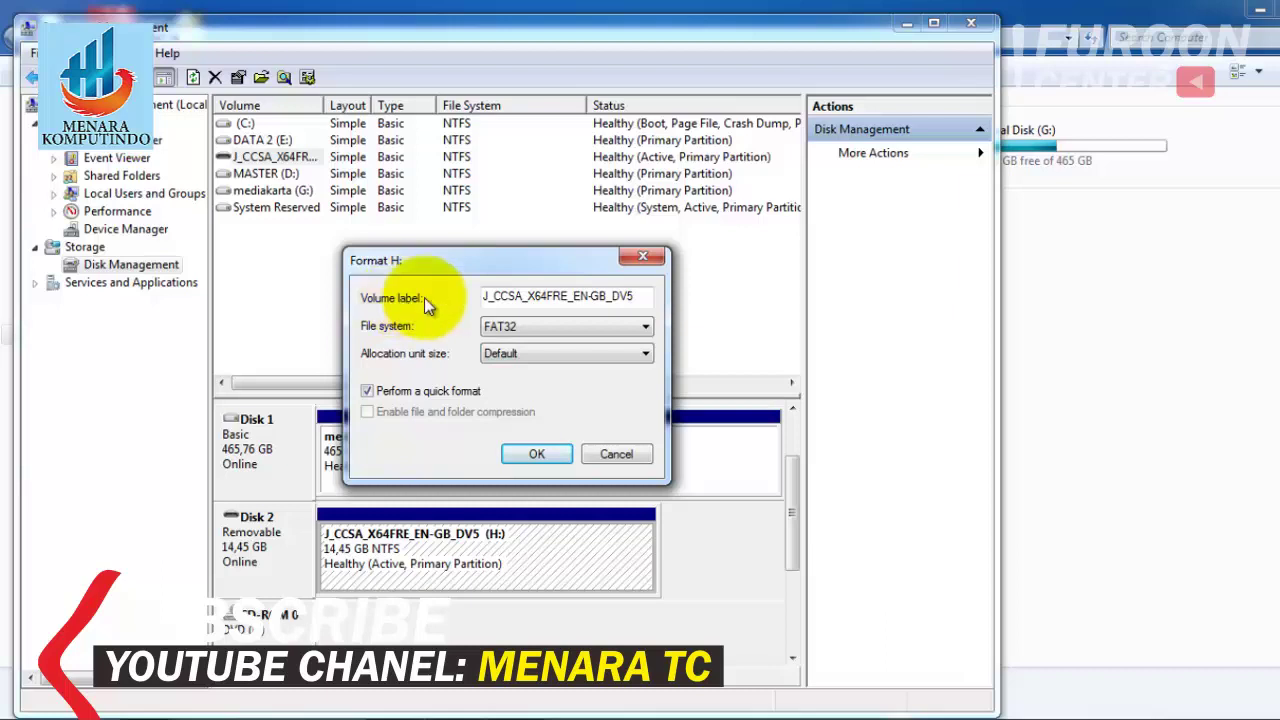
- Bring the Computer window forward and close the AutoPlay window for the H: drive
click(1115, 472)
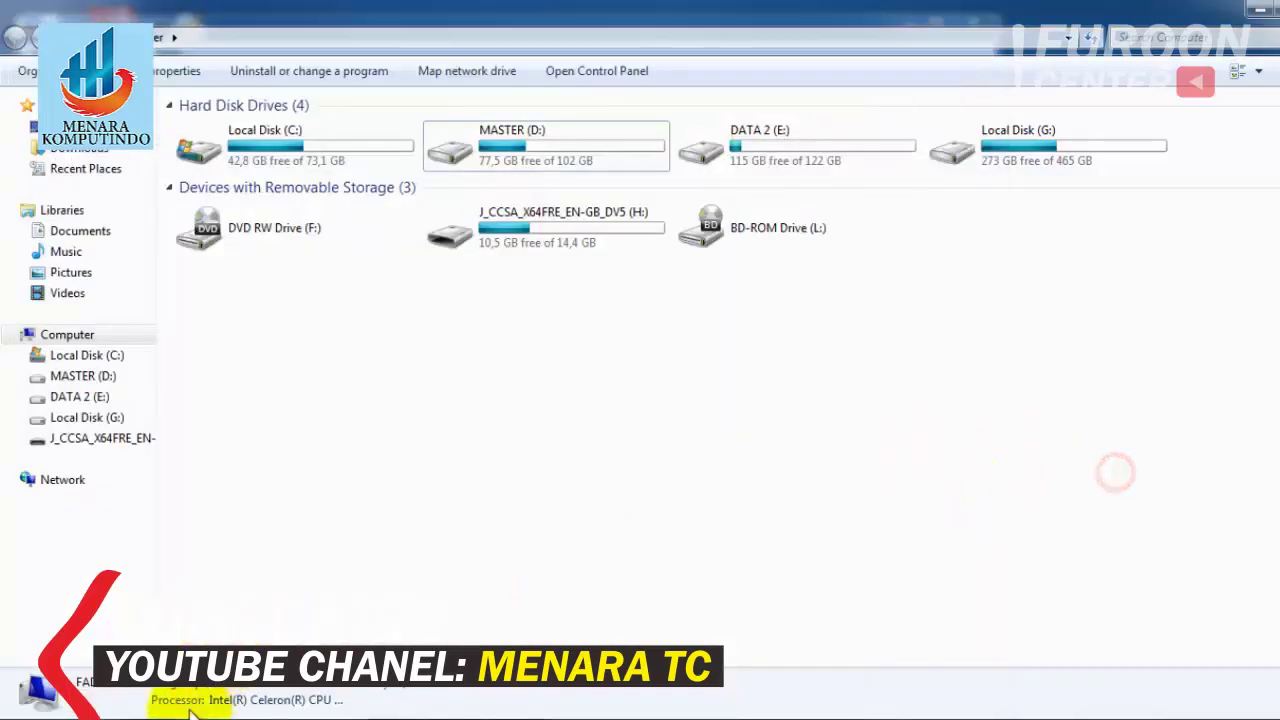
mouse_move(40, 700)
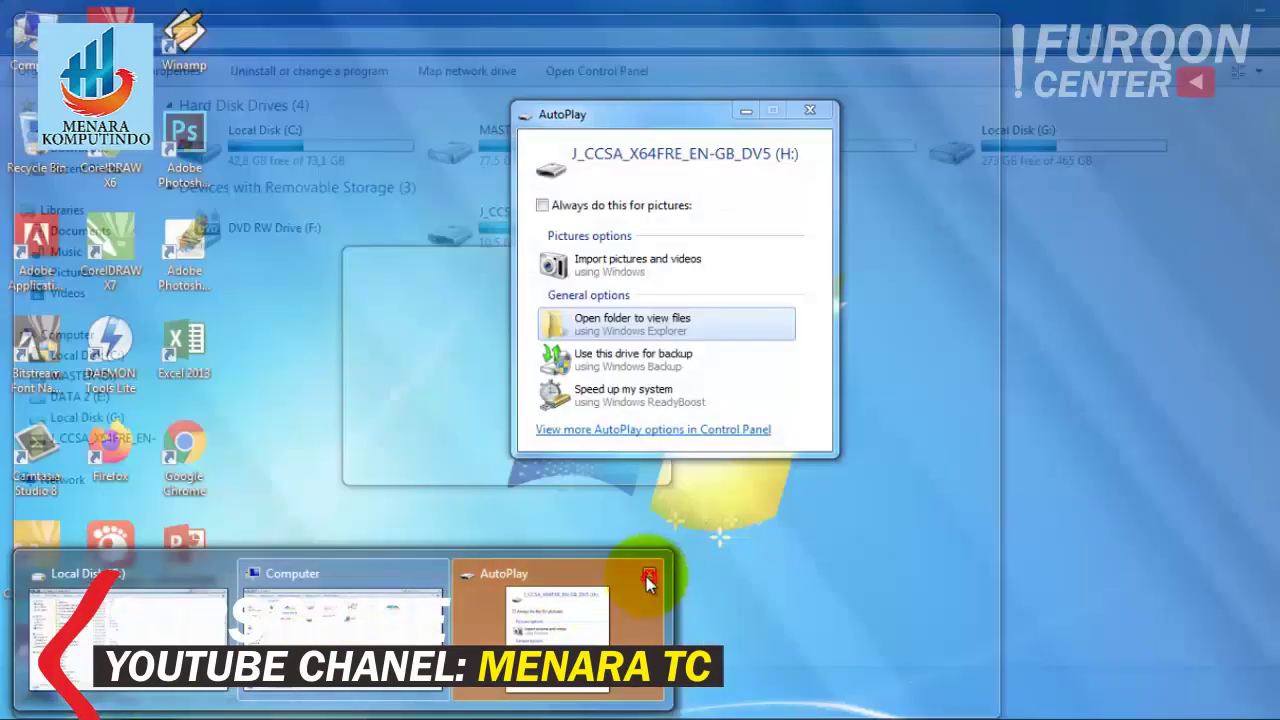
click(657, 578)
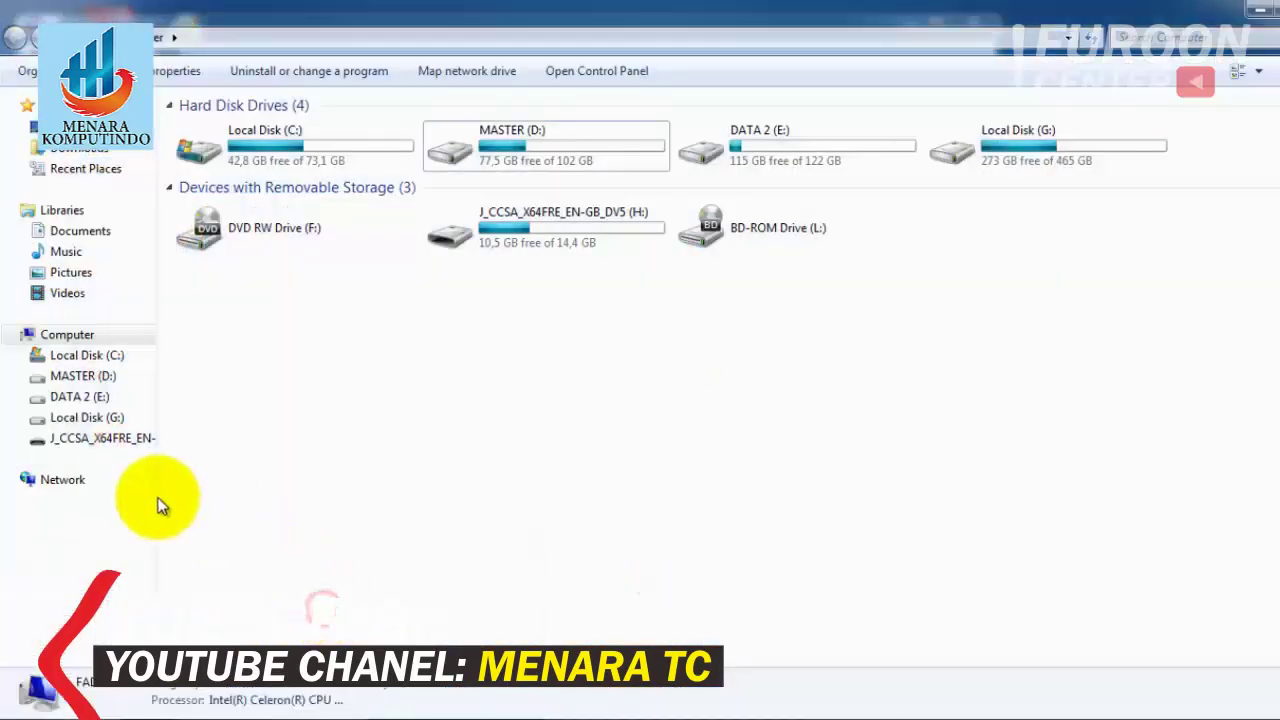
- Open MASTER WINDOWS within PAKET TEKNISI KOMPUTER on Local Disk (G:) and check the Windows image sizes, including Recomended - WINDOWS 7 AKTIF
click(86, 417)
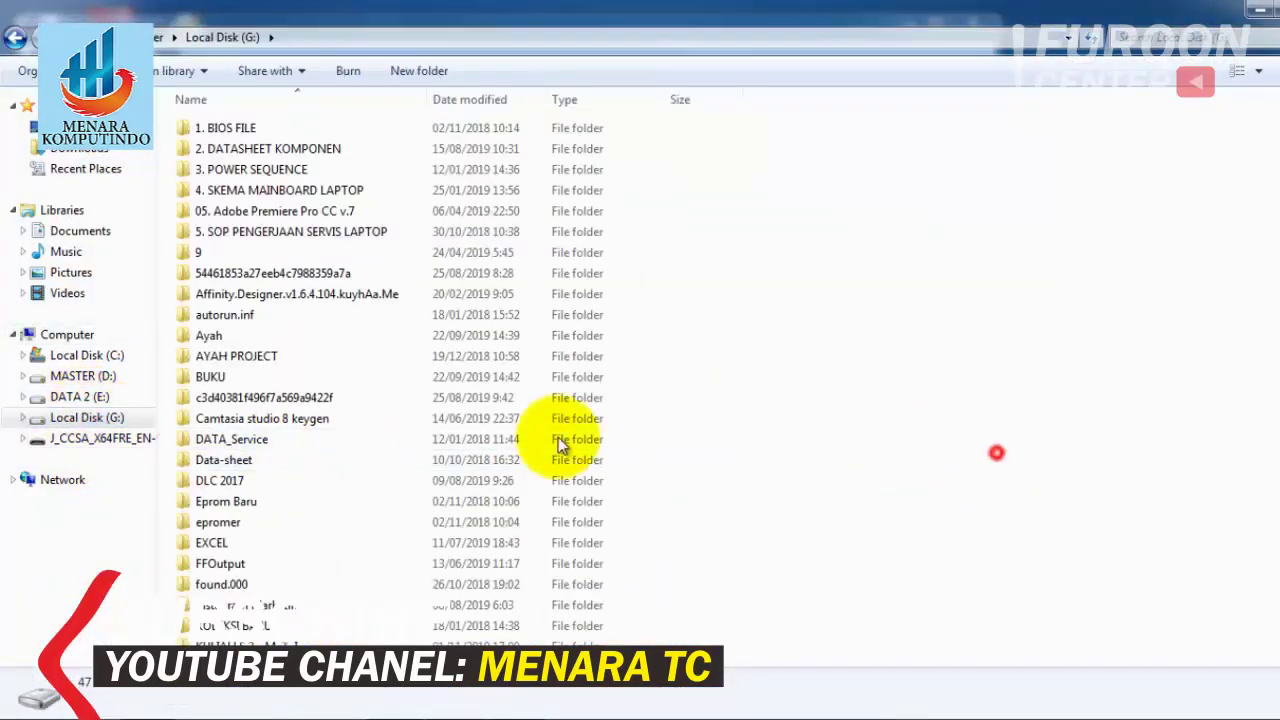
scroll(457, 475, down, 5)
double_click(291, 359)
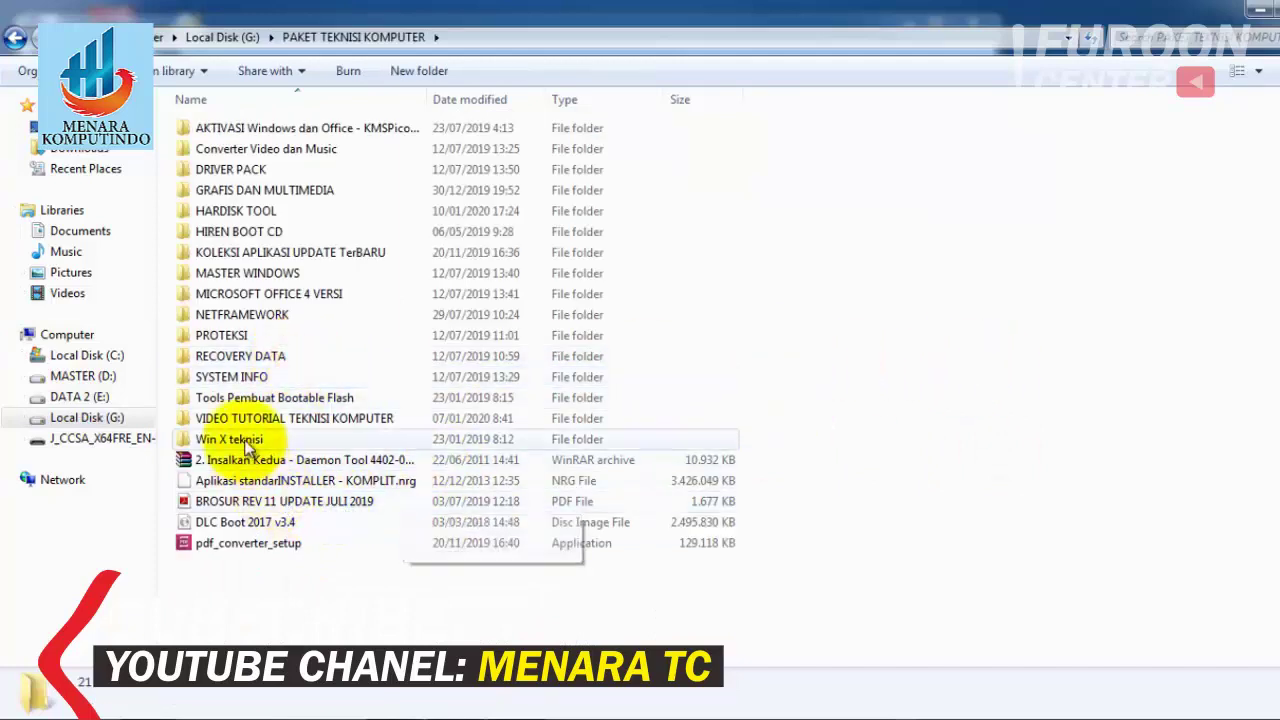
double_click(243, 277)
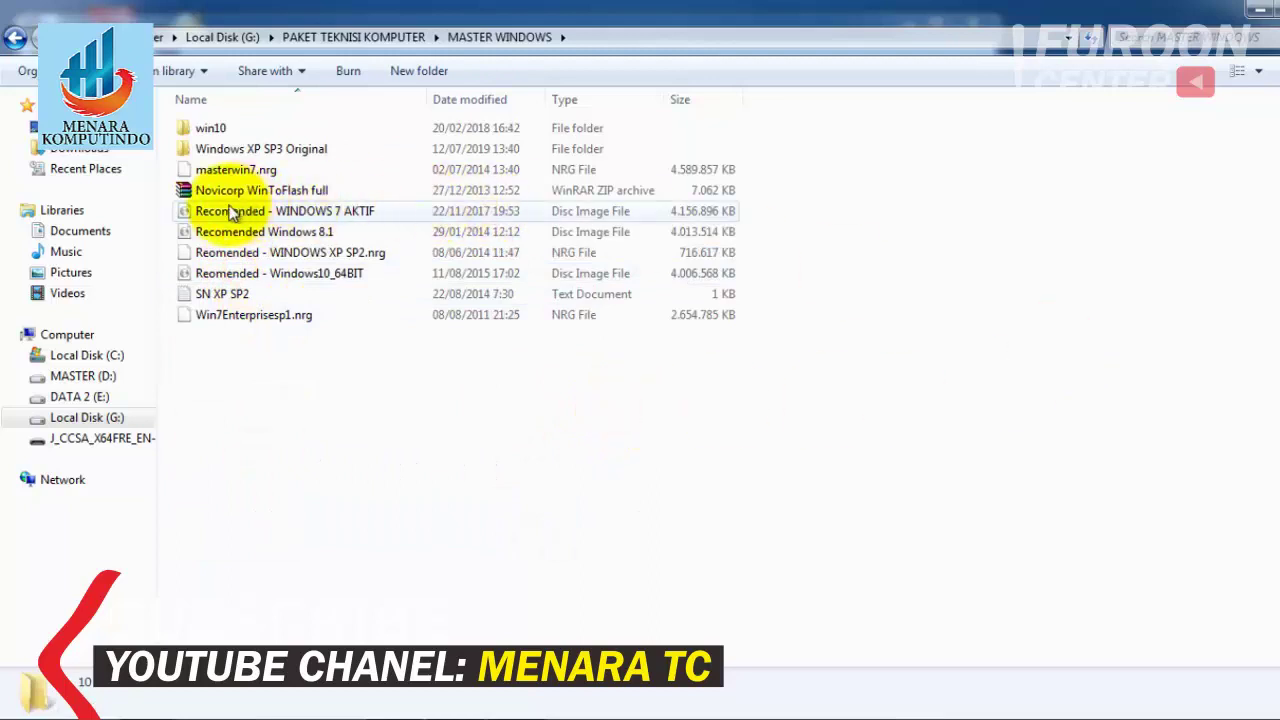
click(215, 211)
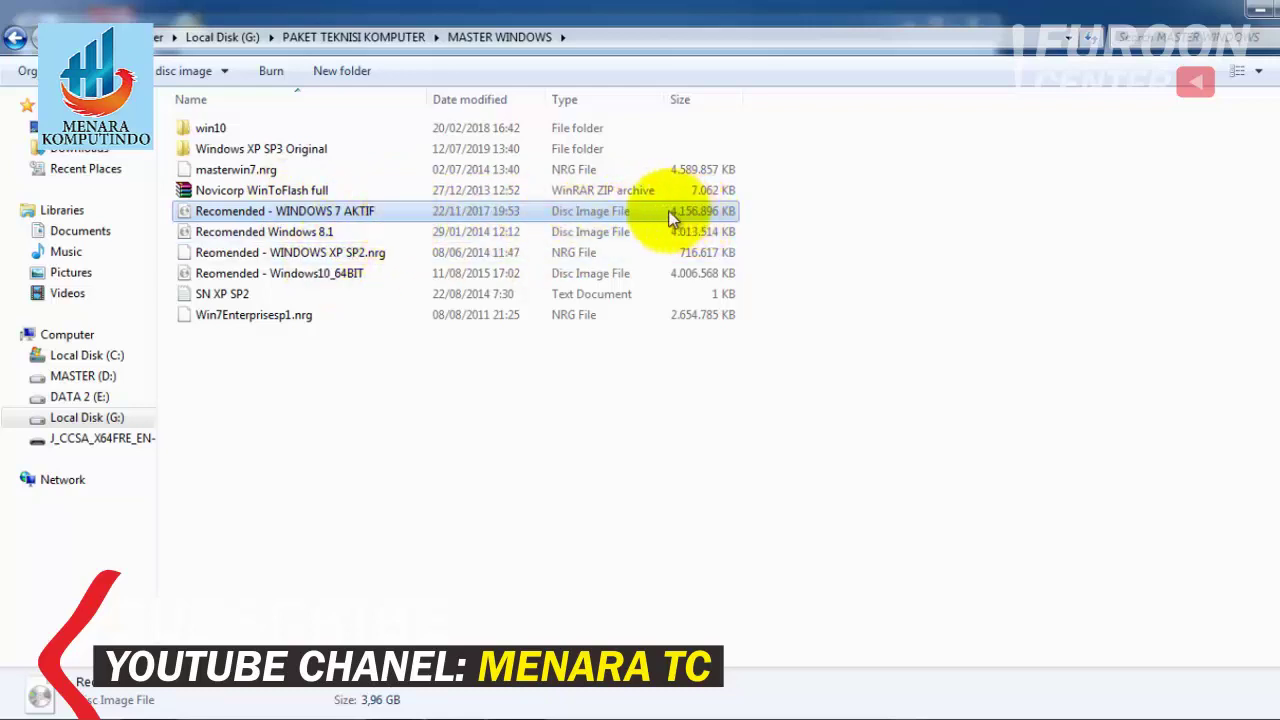
click(216, 316)
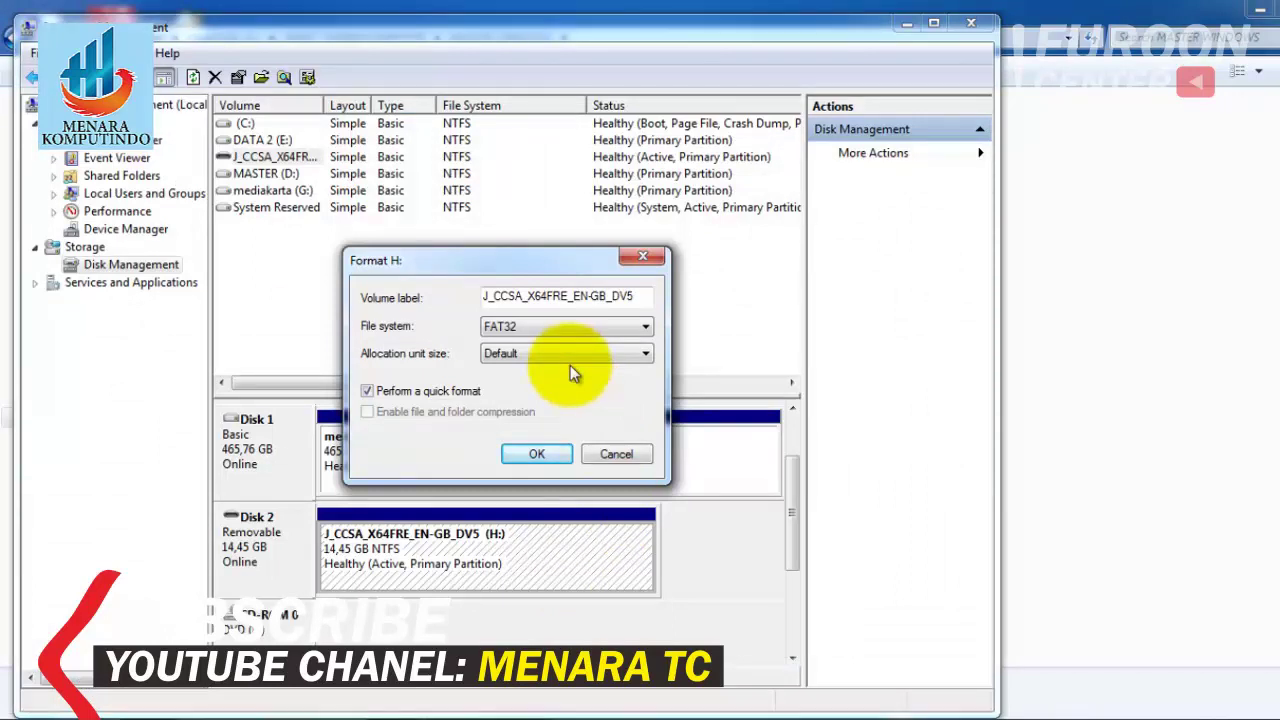
- Switch the H: volume's file system choice to NTFS in the Format dialog and cancel the format
click(439, 328)
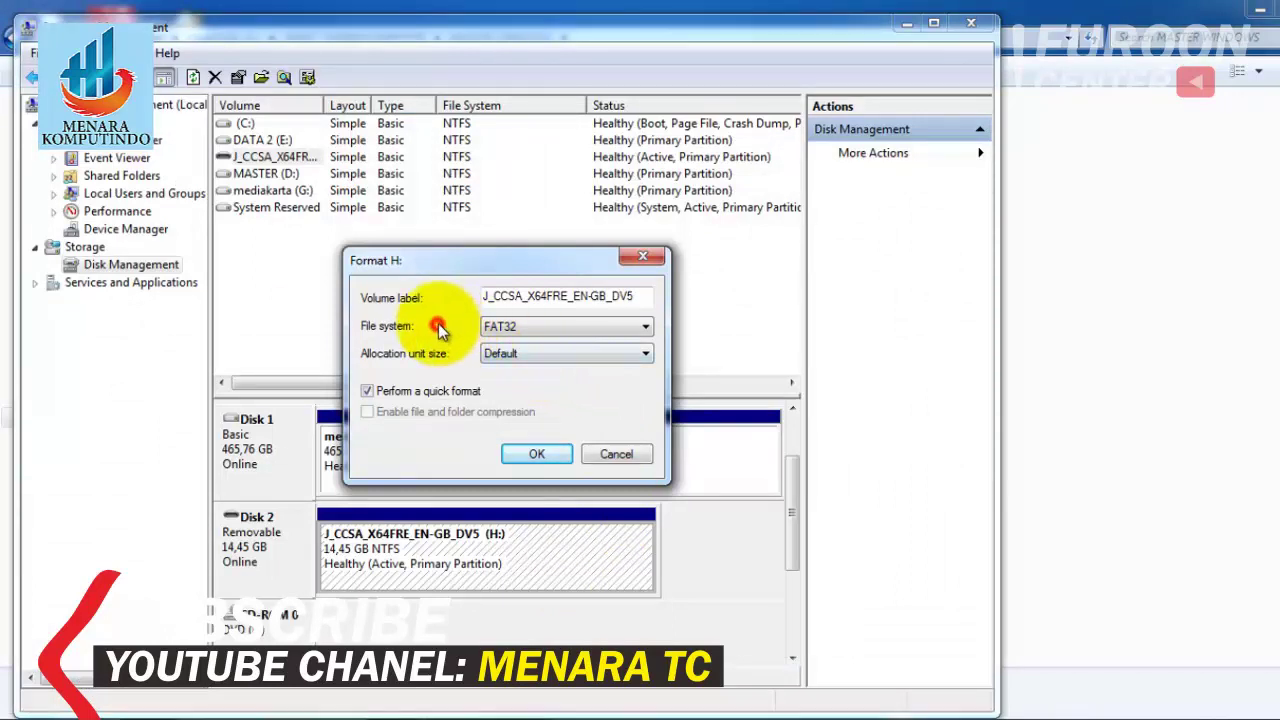
click(565, 327)
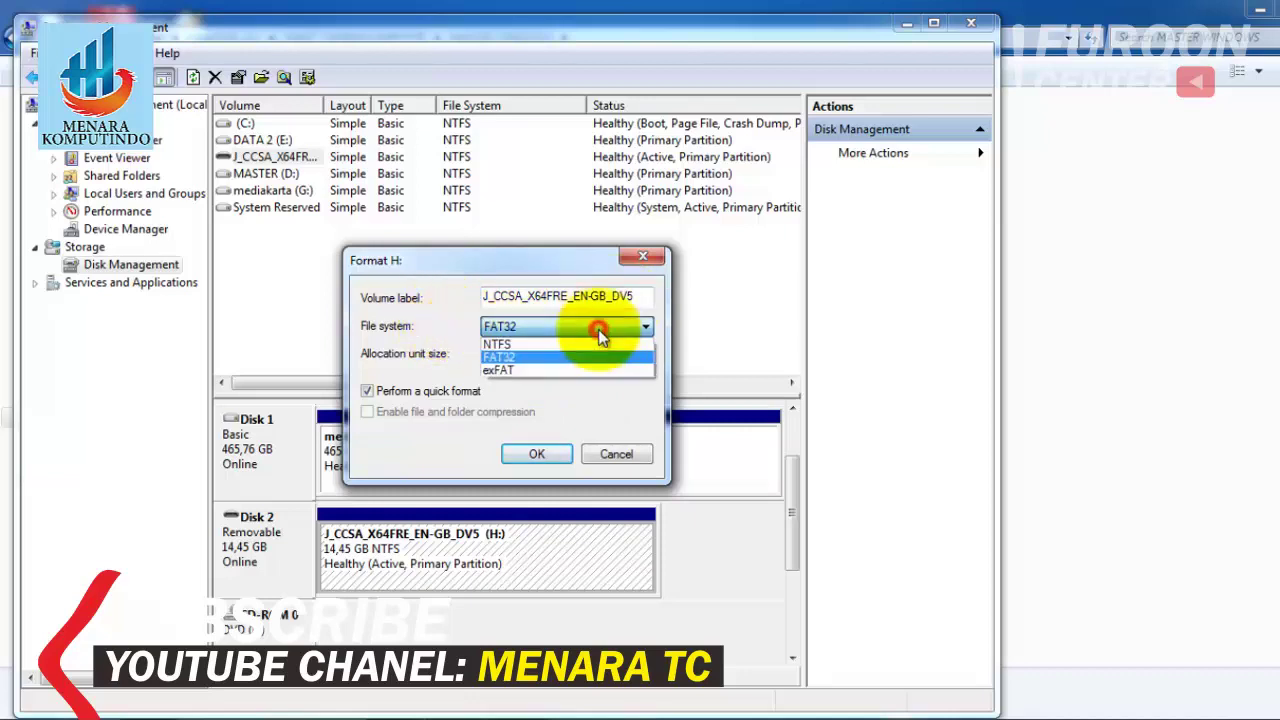
click(530, 345)
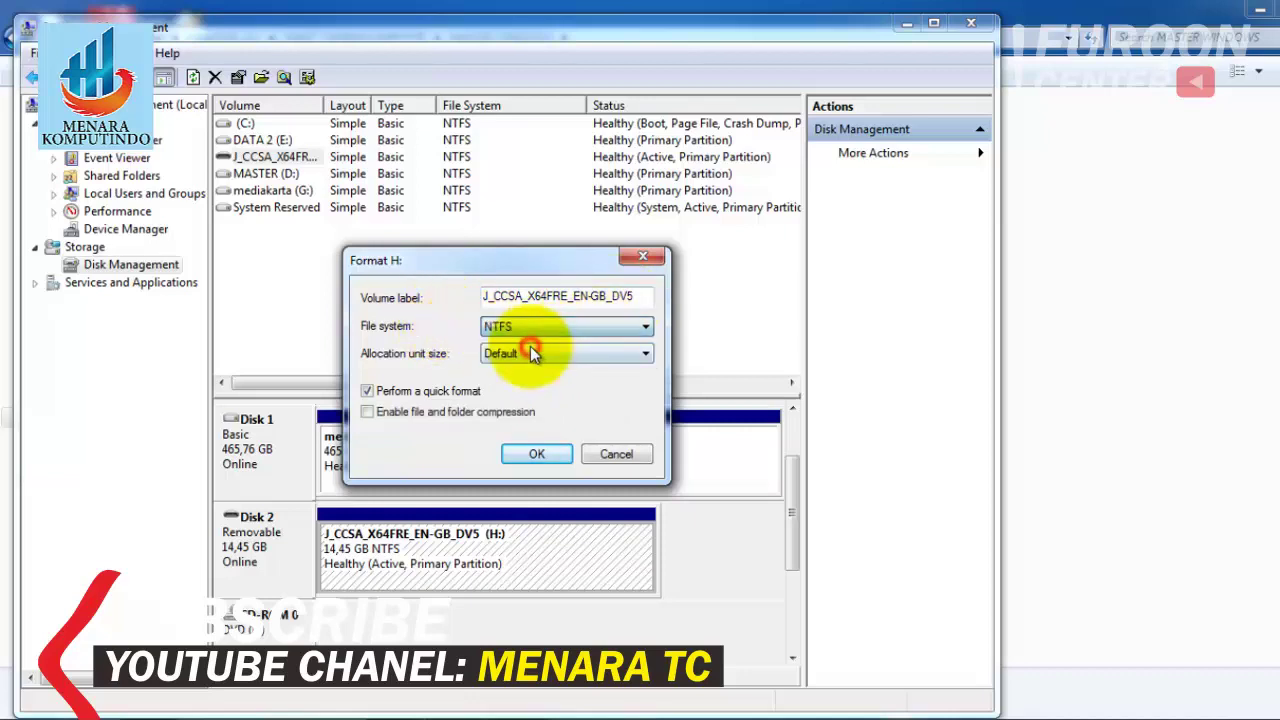
click(618, 455)
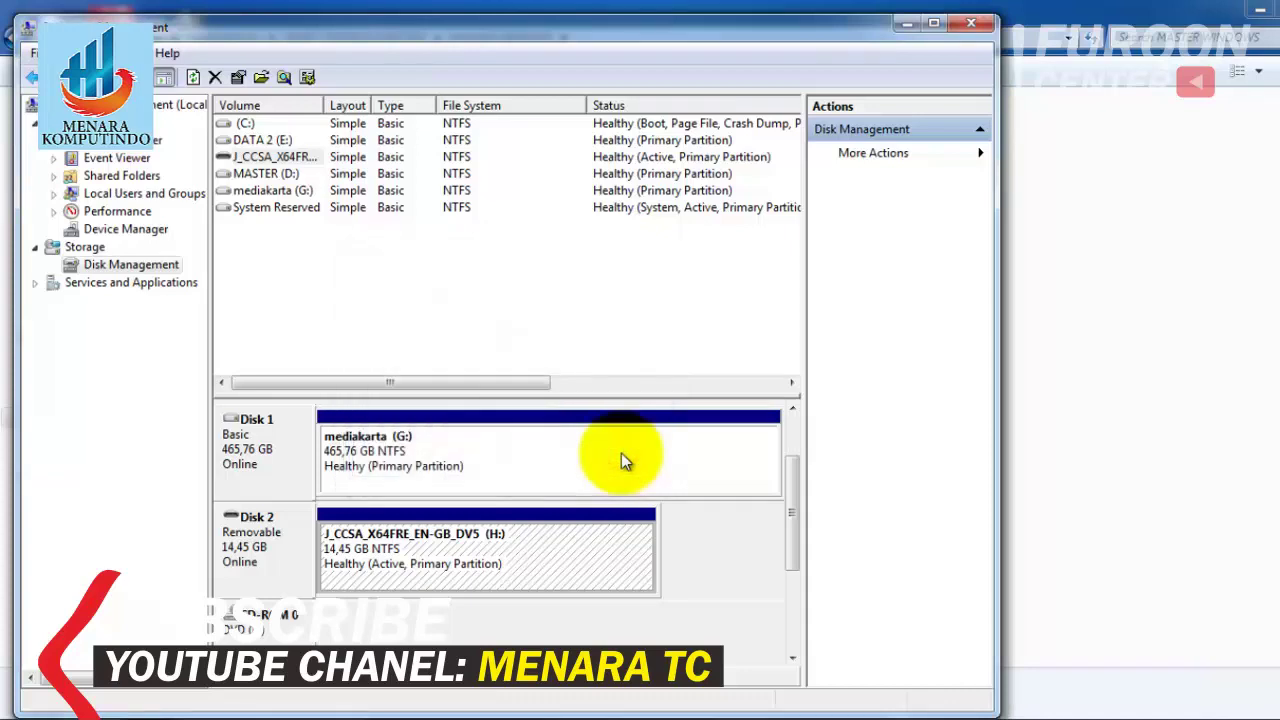
- Review the removable H: volume, the (C:), MASTER (D:) and DATA 2 (E:) partitions on Disk 0, and Disk 1 in Disk Management
click(790, 424)
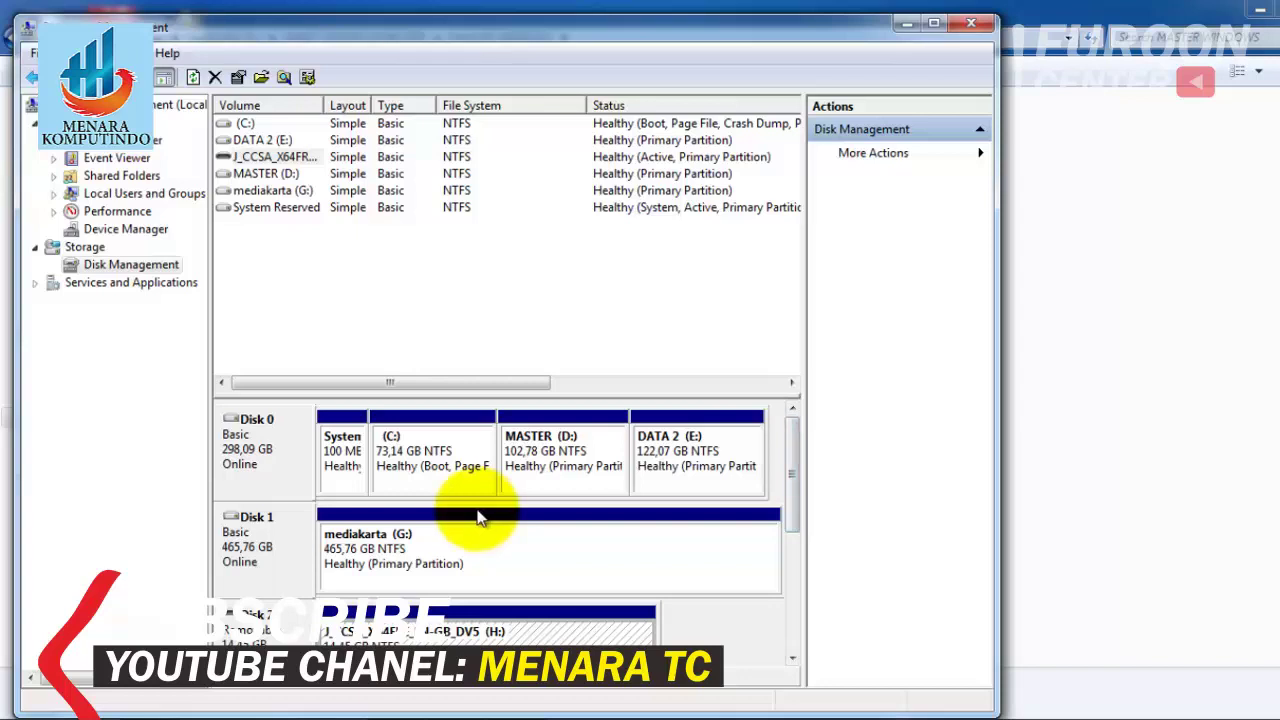
click(425, 630)
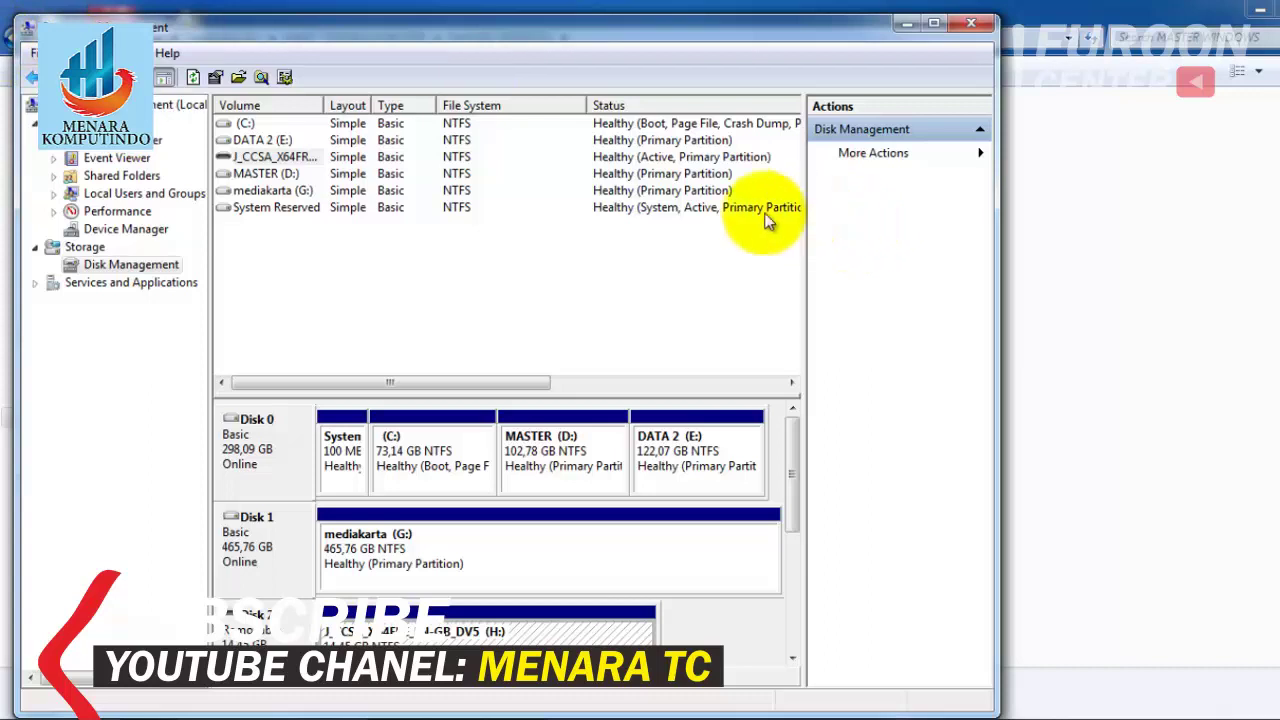
click(410, 455)
click(565, 450)
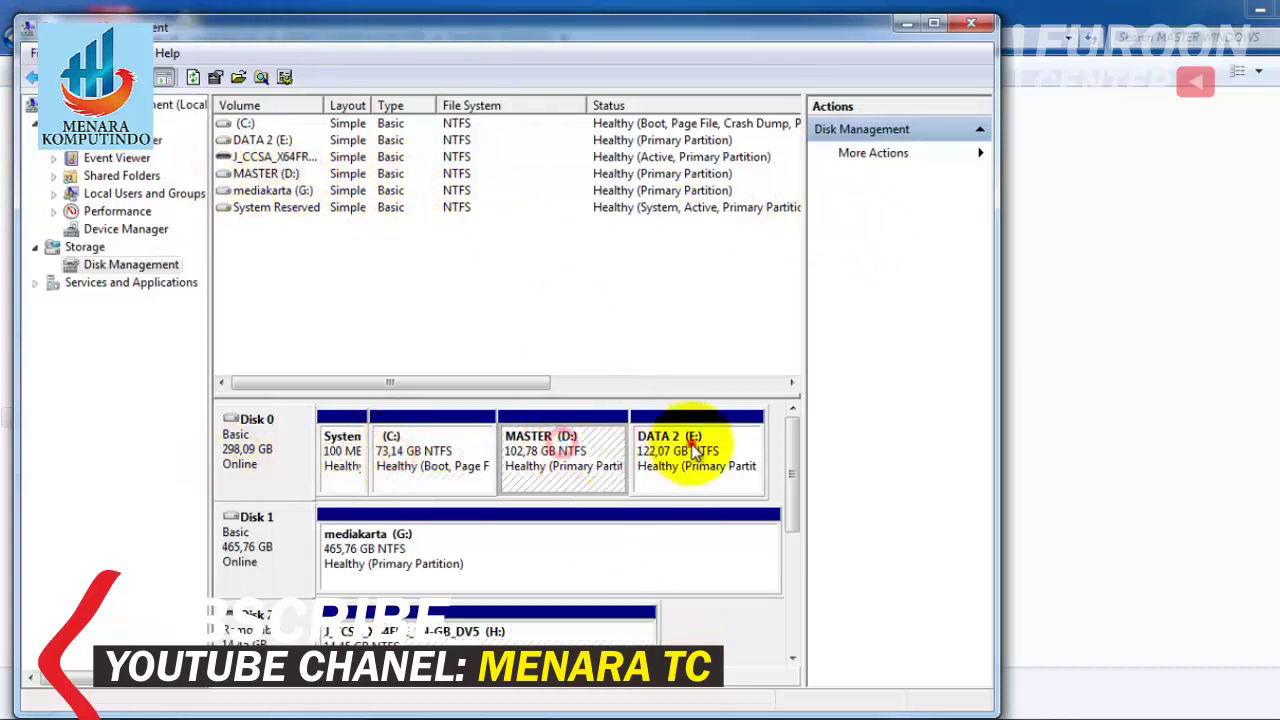
click(706, 450)
click(425, 450)
click(535, 450)
click(645, 460)
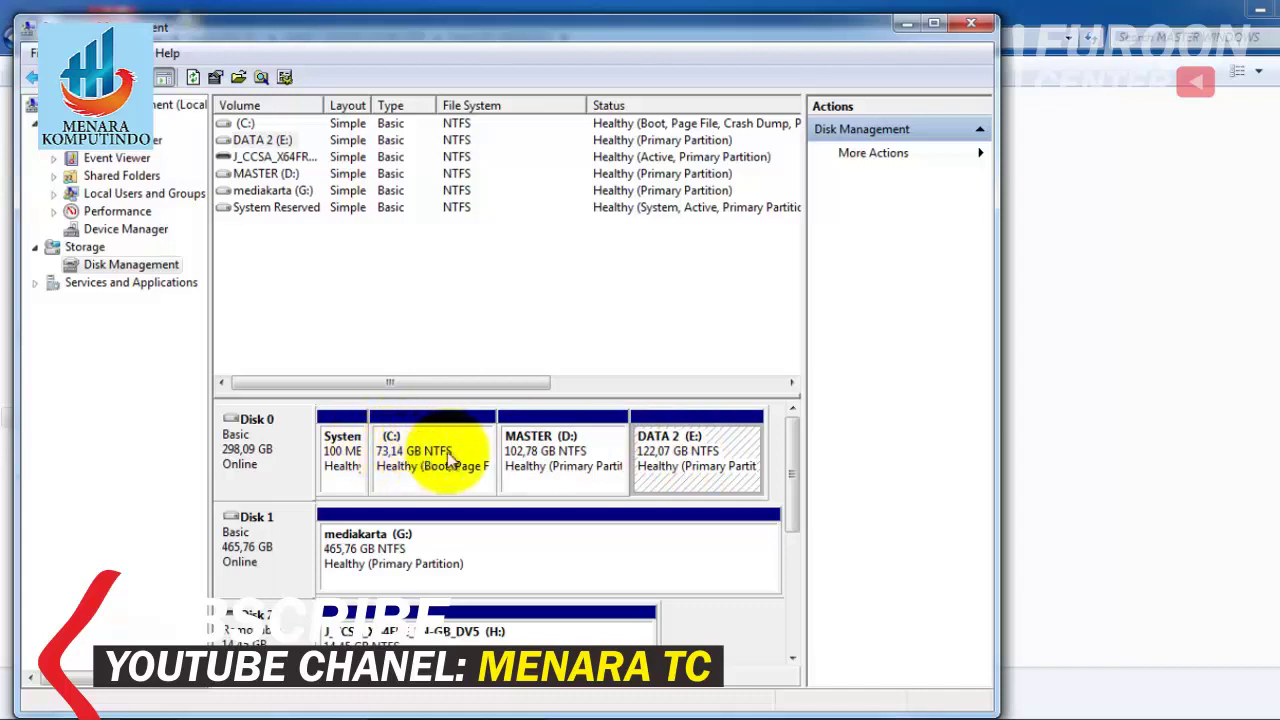
click(703, 452)
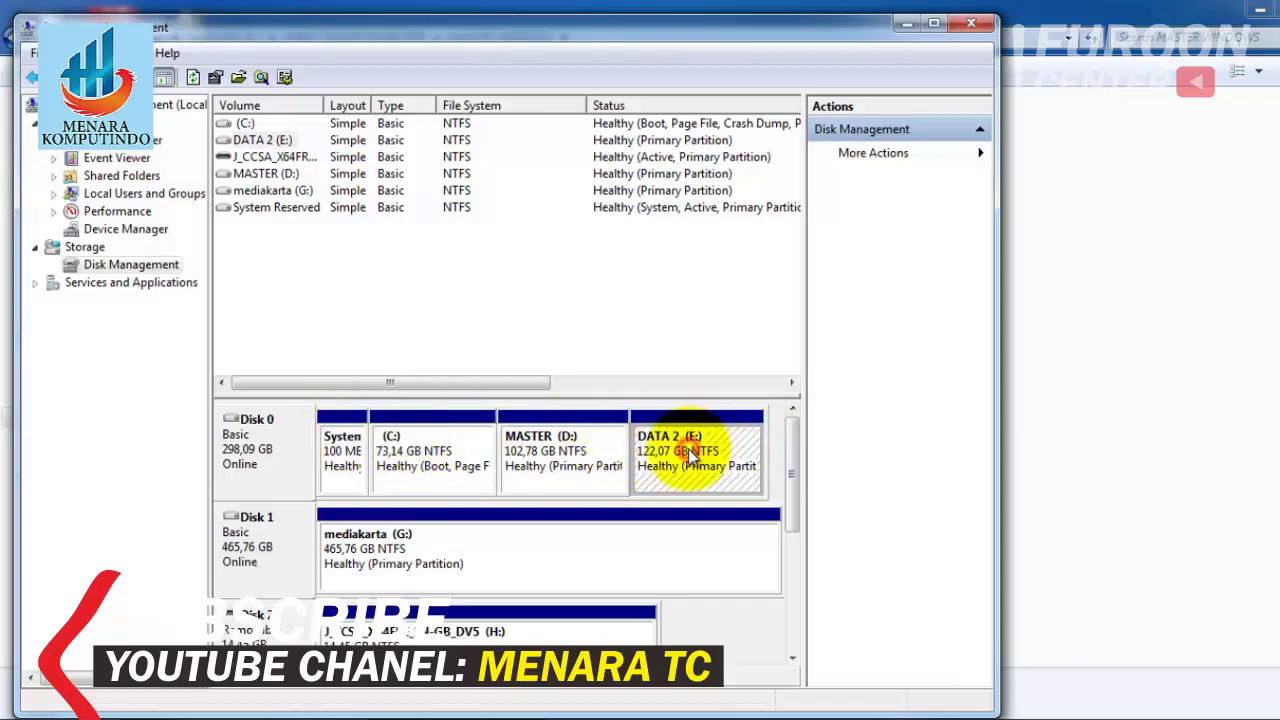
click(262, 541)
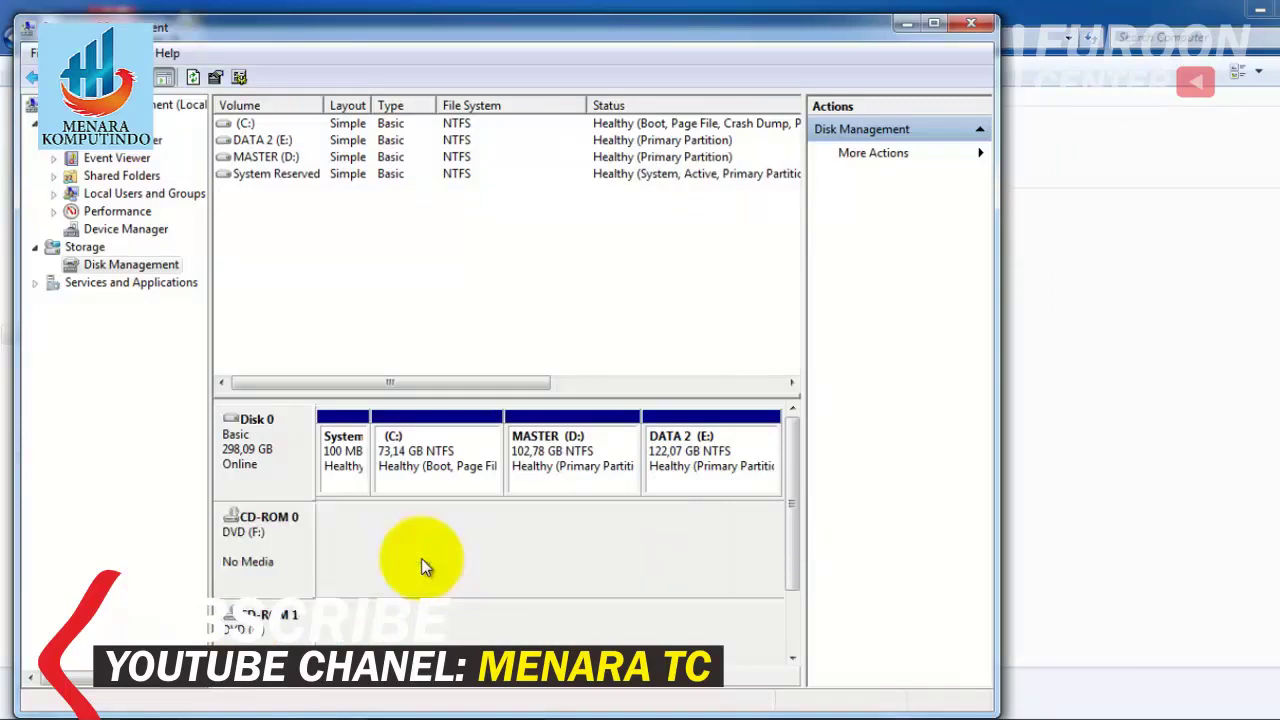
- Compare the hard drives in the Computer window with the (C:), MASTER (D:) and DATA 2 (E:) partitions on Disk 0
click(1055, 250)
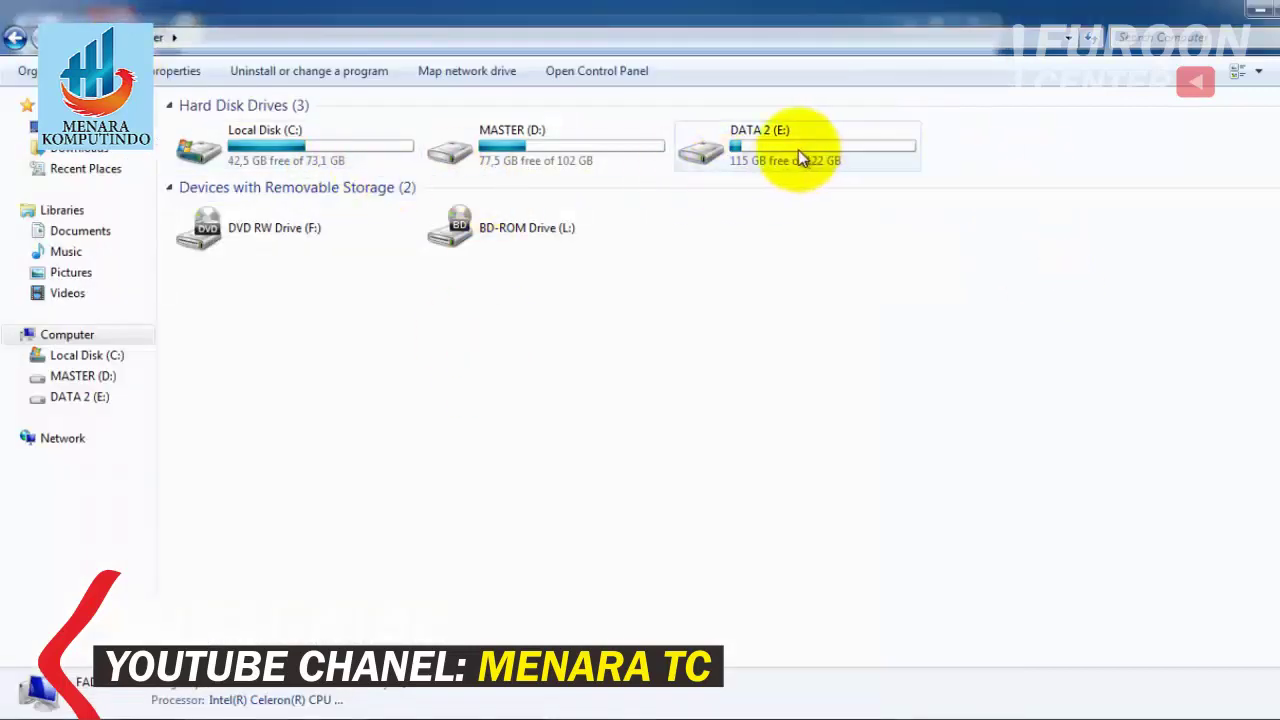
click(848, 143)
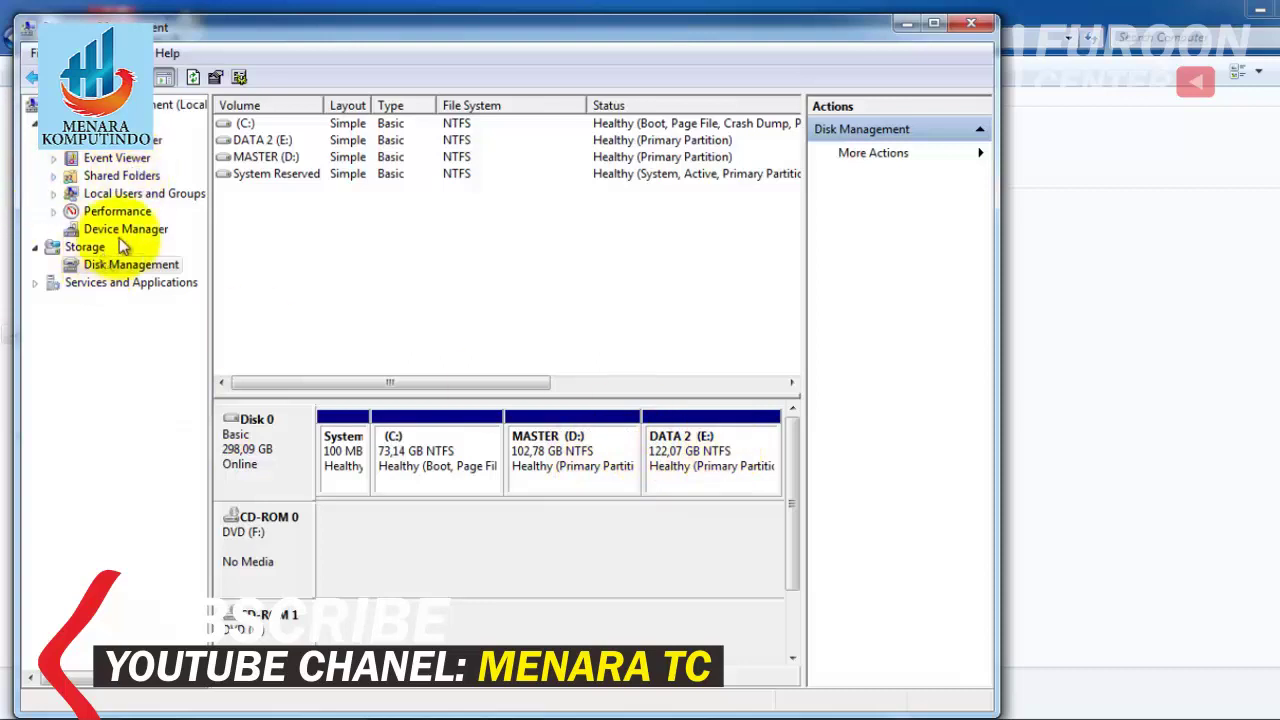
click(690, 456)
click(545, 440)
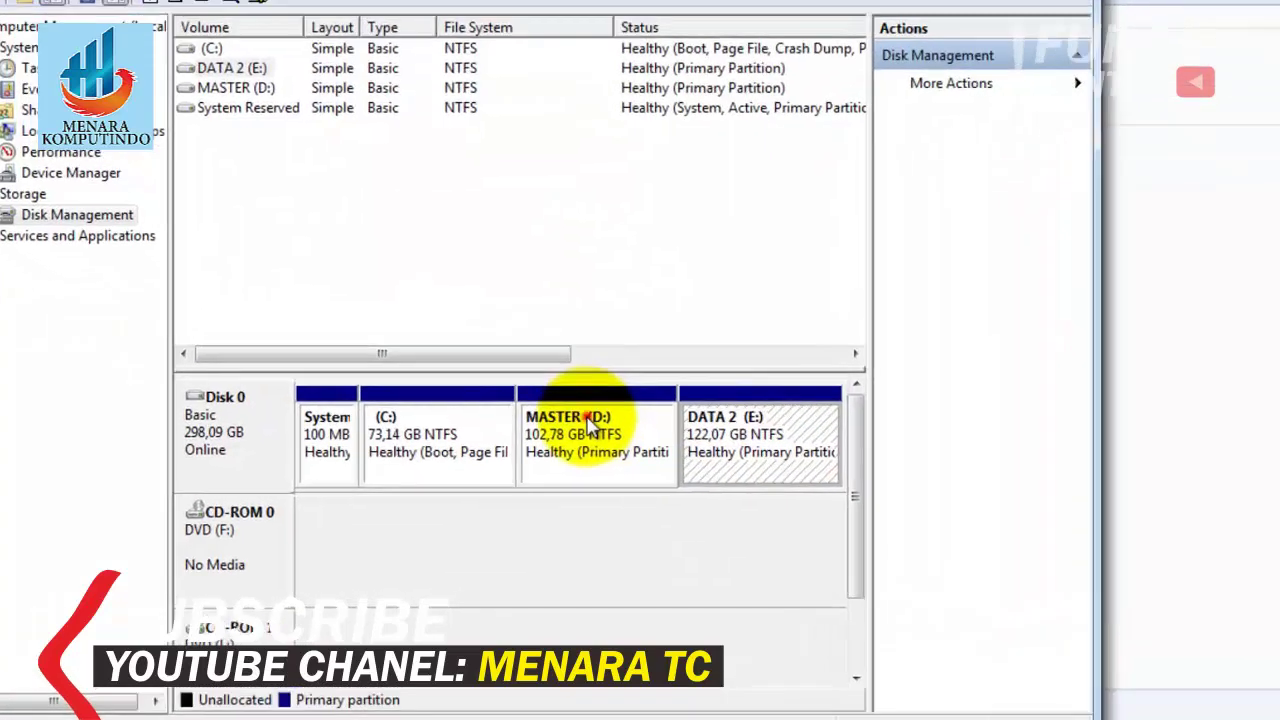
click(449, 439)
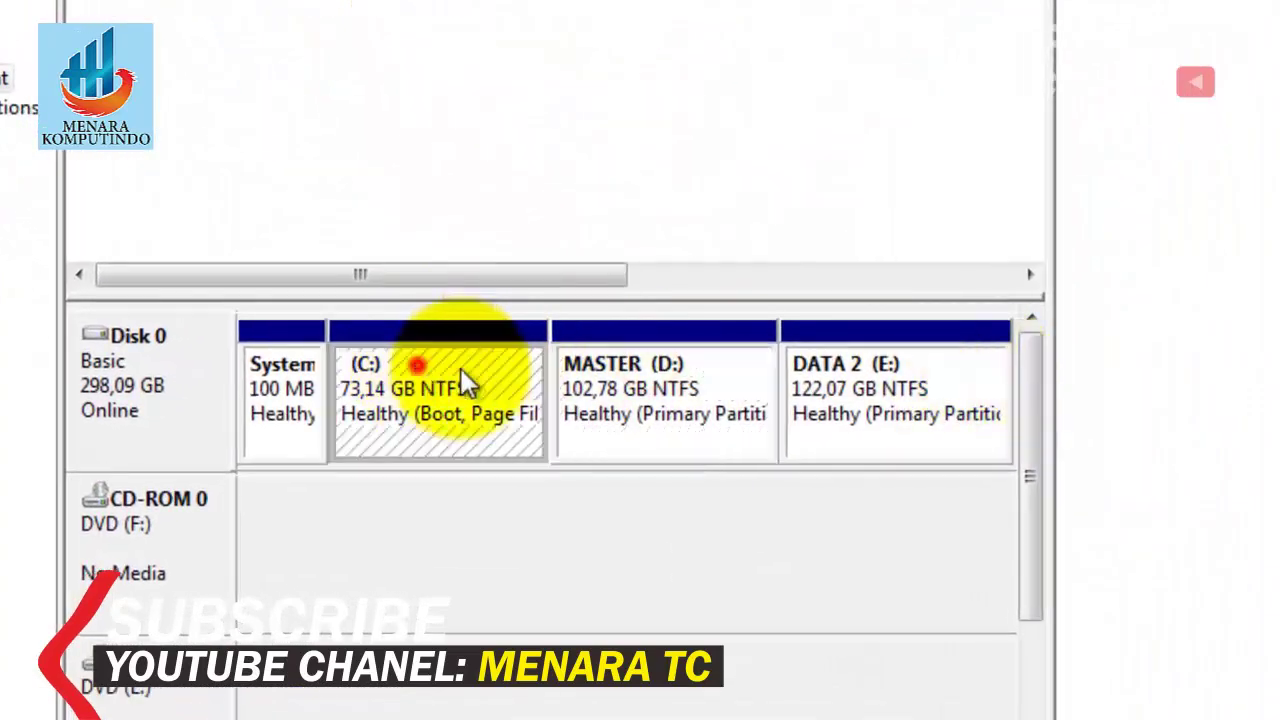
click(908, 366)
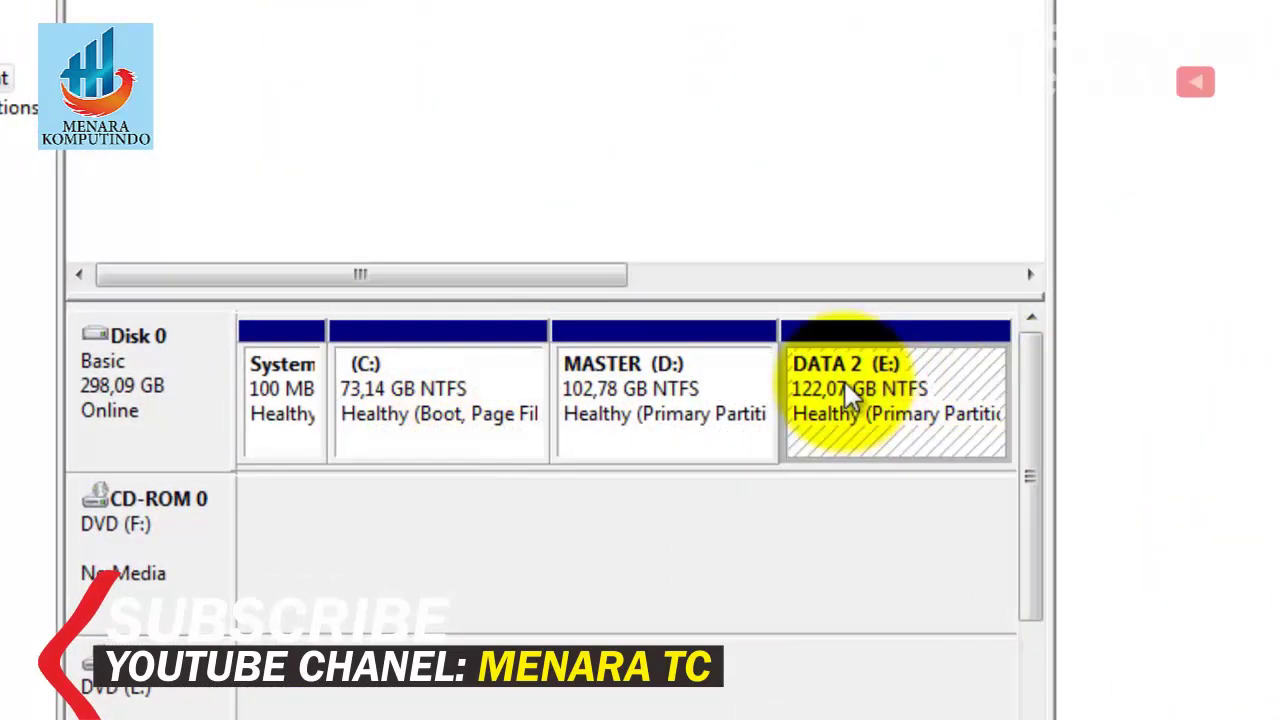
- Try to shrink the DATA 2 (E:) volume on Disk 0 by 25000 MB with Shrink Volume
right_click(845, 382)
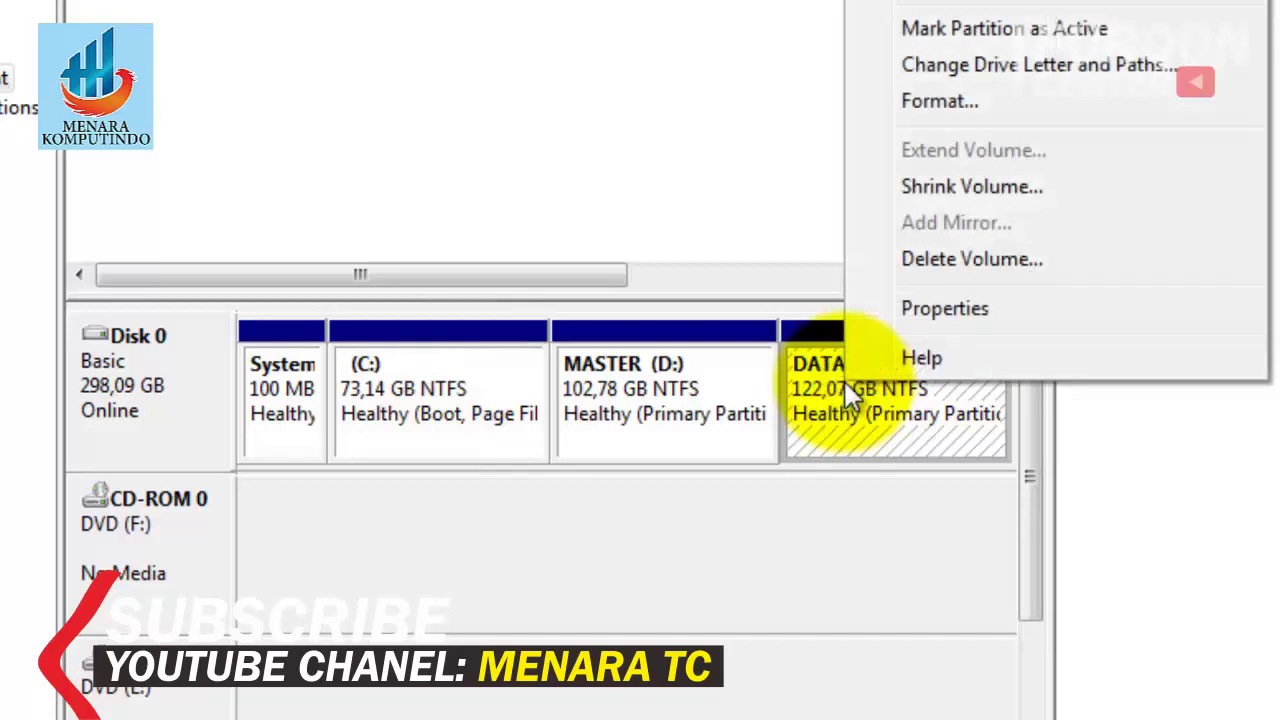
click(967, 189)
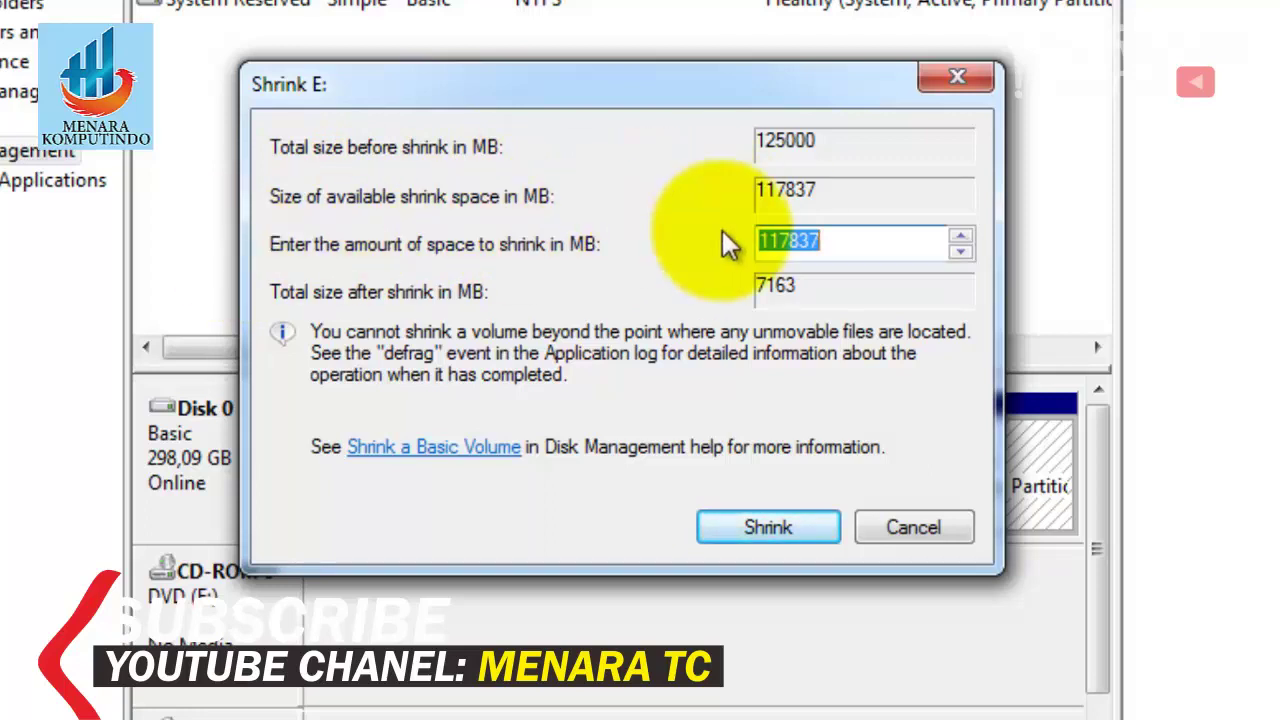
click(838, 249)
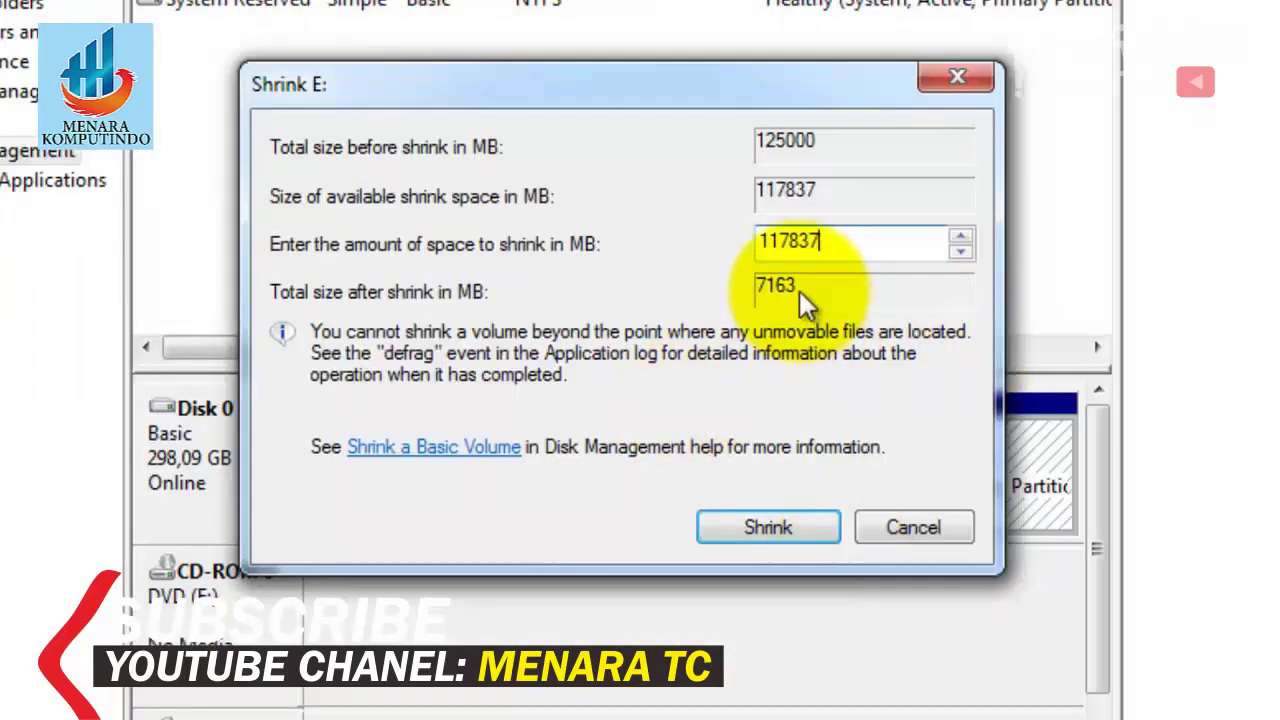
double_click(855, 243)
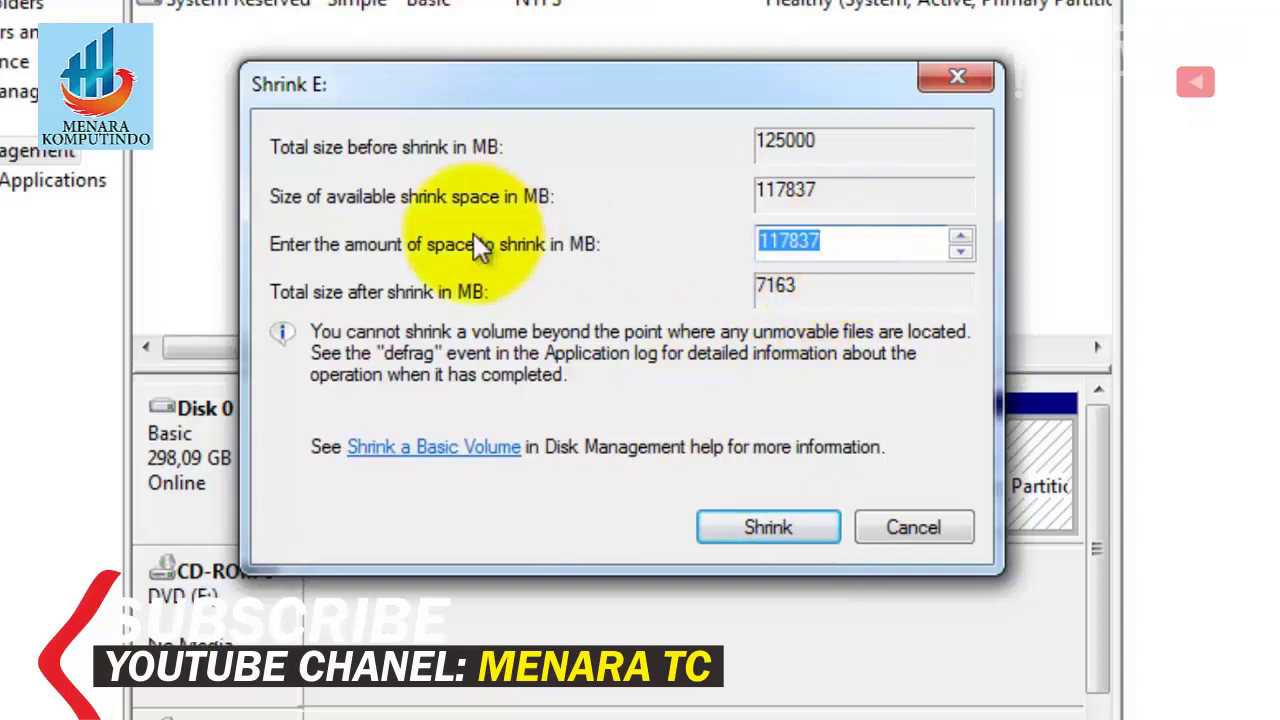
text(25000)
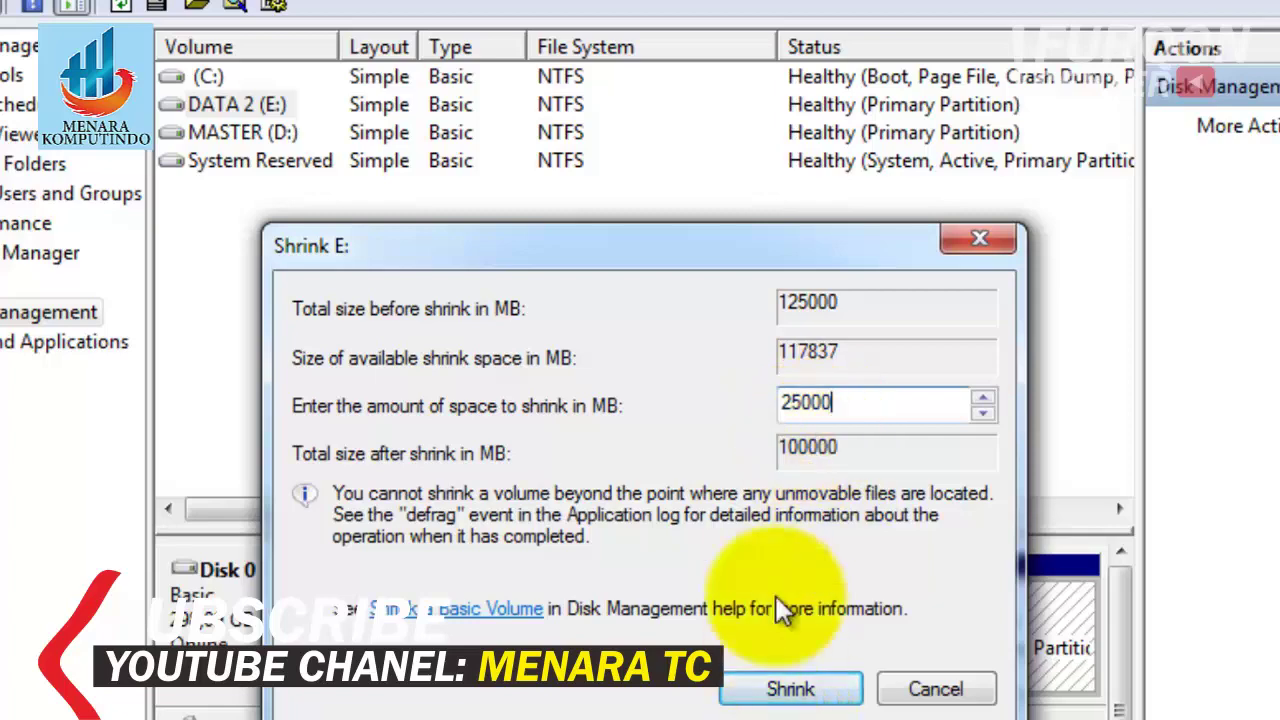
click(791, 690)
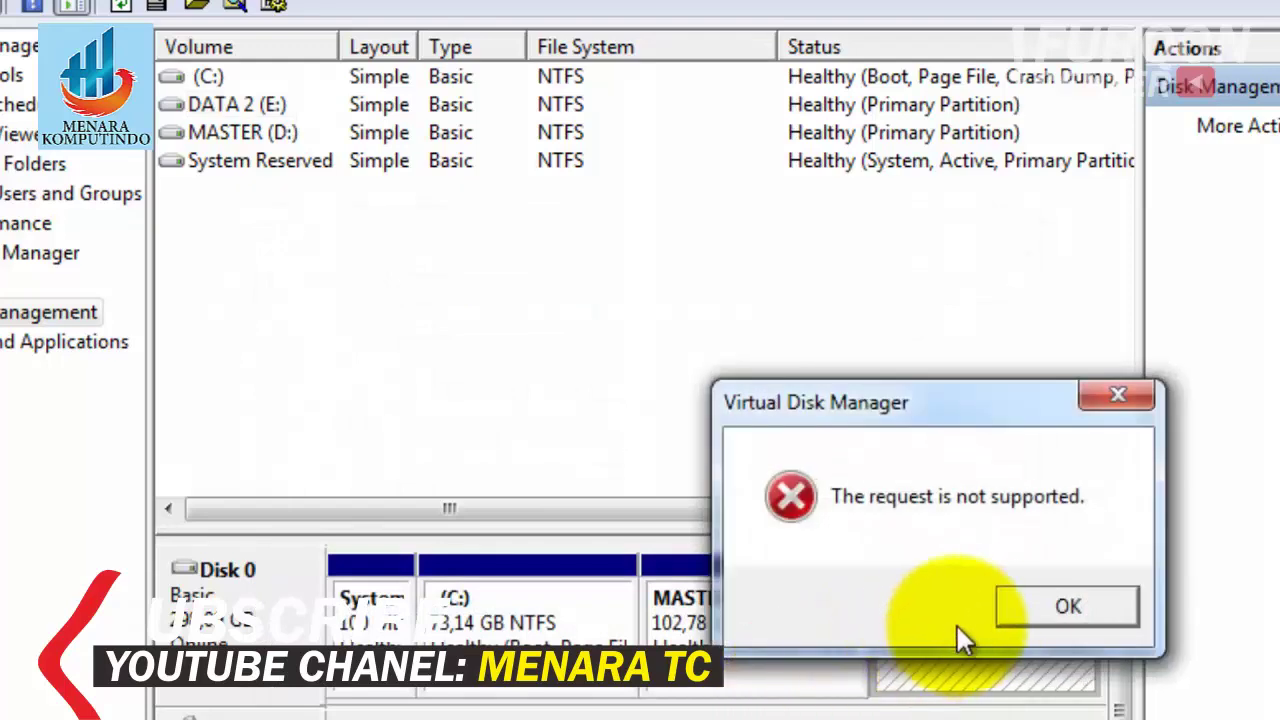
click(1039, 612)
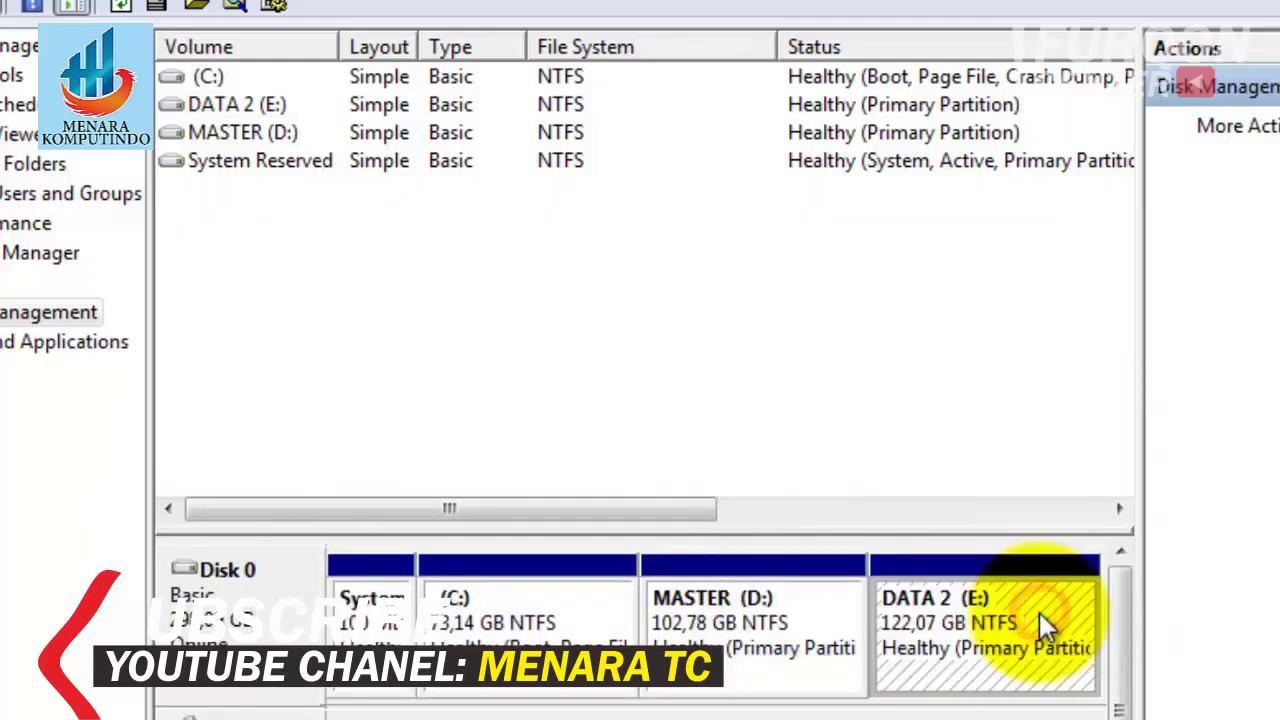
- Look over the Disk 0 and Disk 1 partitions and close the Computer Management window
drag(1118, 659, 1120, 578)
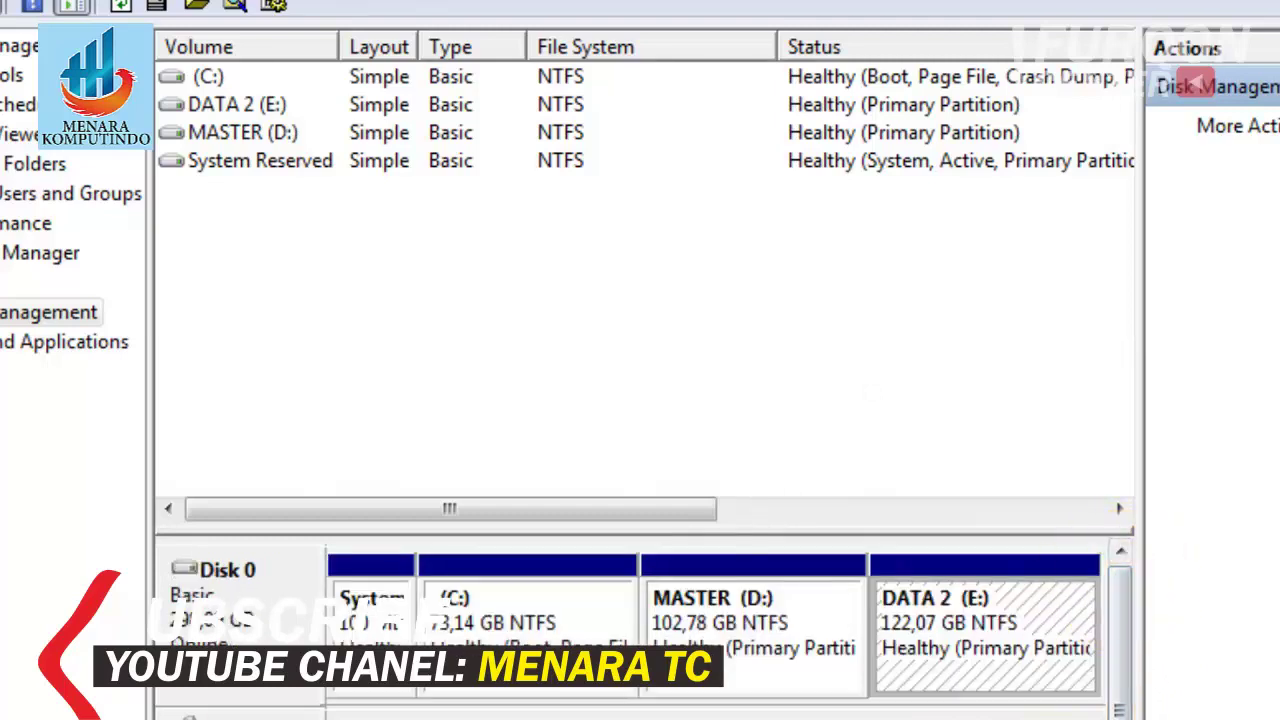
click(357, 565)
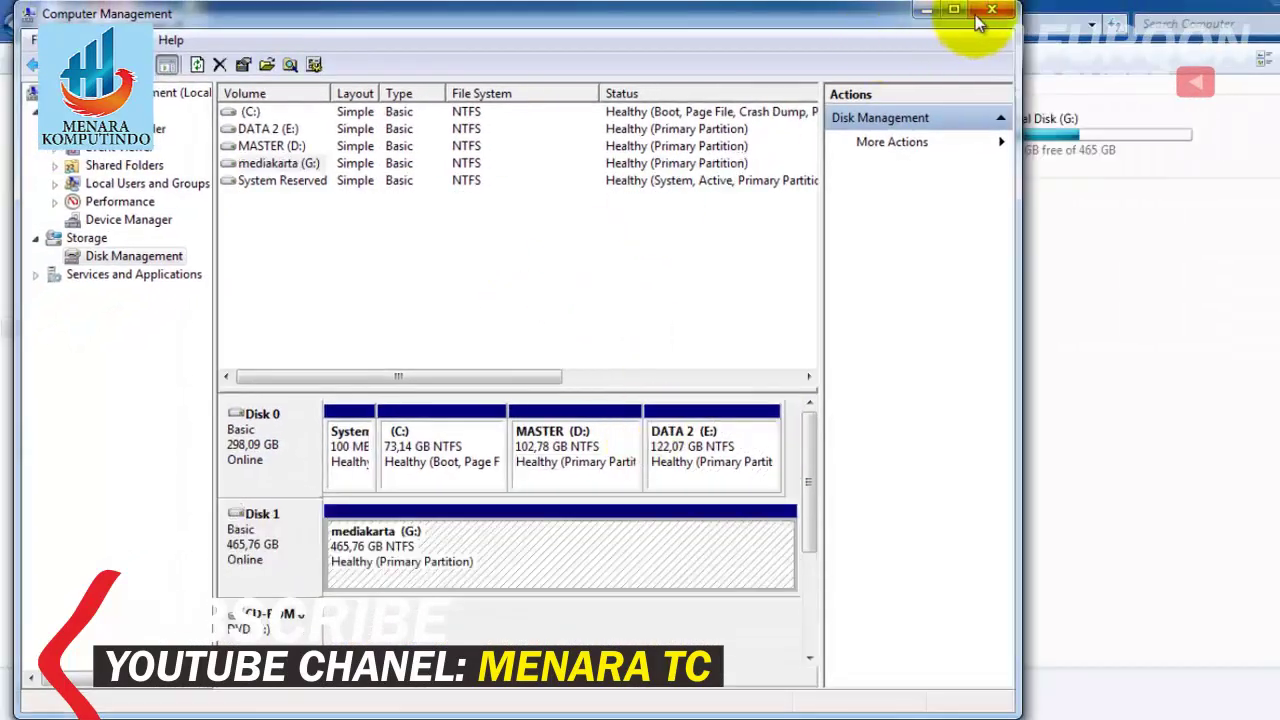
click(987, 12)
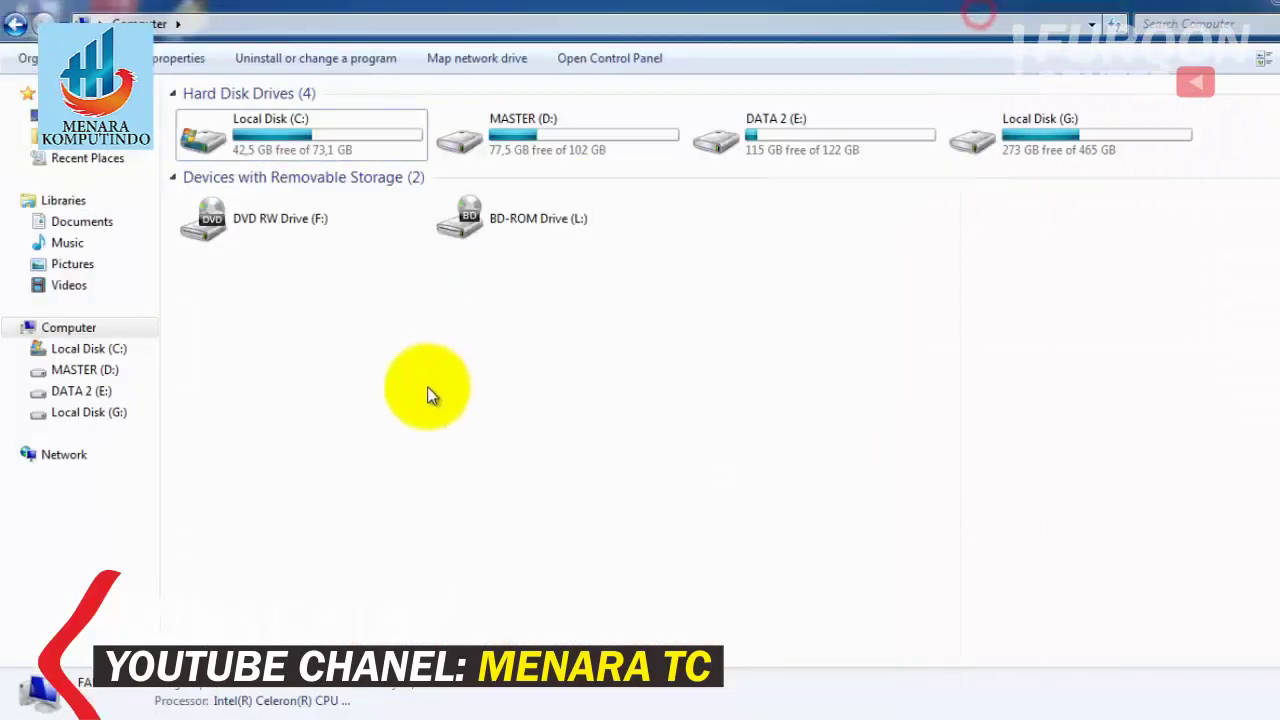
- Open the HARDISK TOOL folder within PAKET TEKNISI KOMPUTER on Local Disk (G:)
click(84, 416)
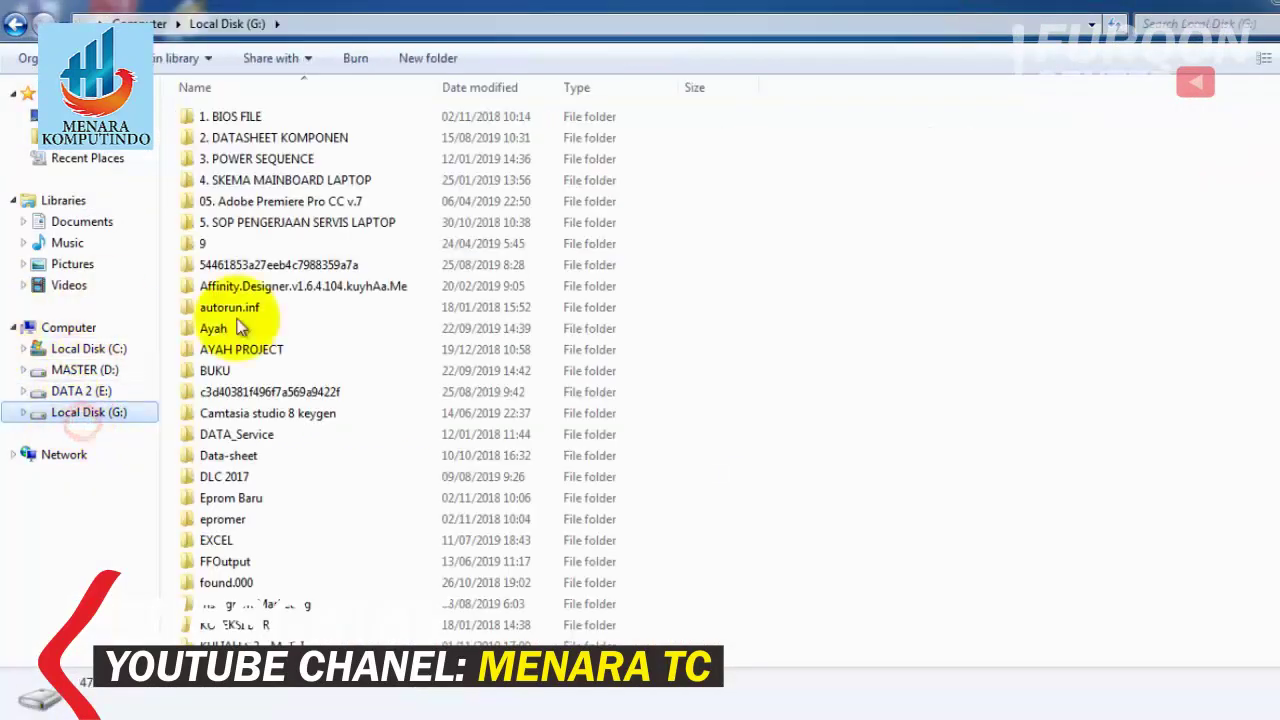
click(857, 471)
scroll(380, 550, down, 3)
double_click(303, 489)
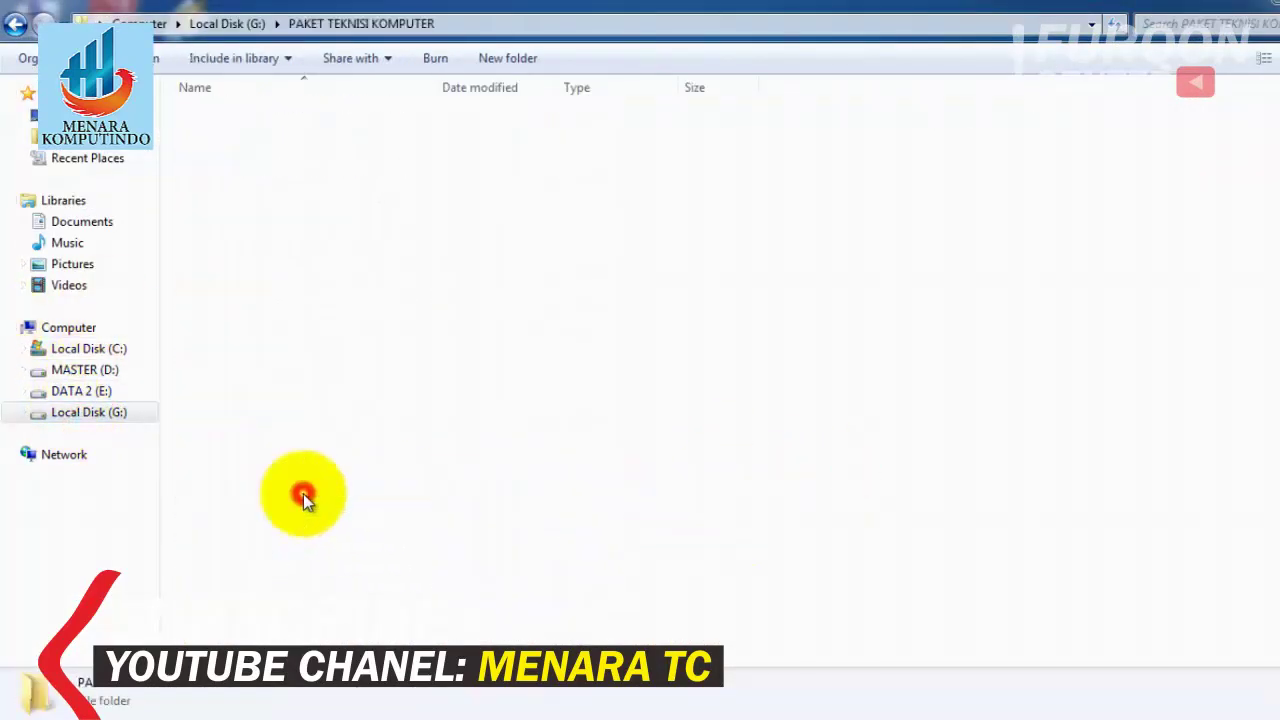
click(1032, 420)
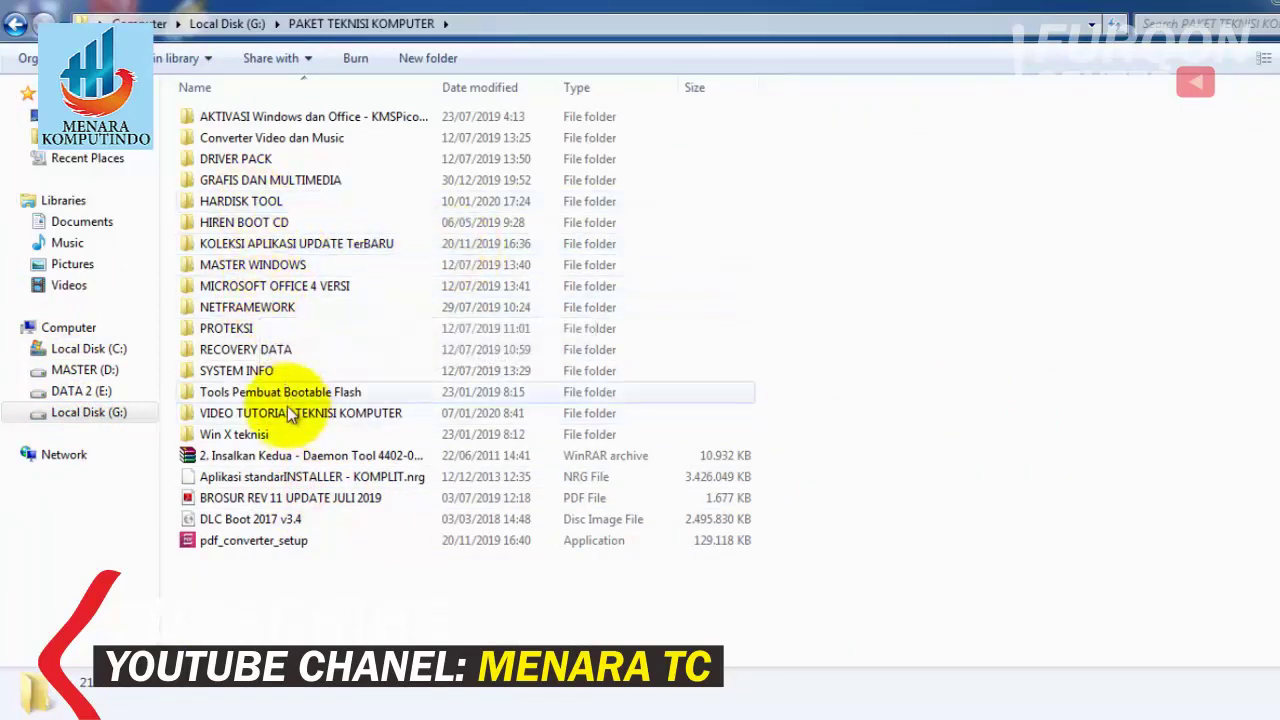
double_click(251, 201)
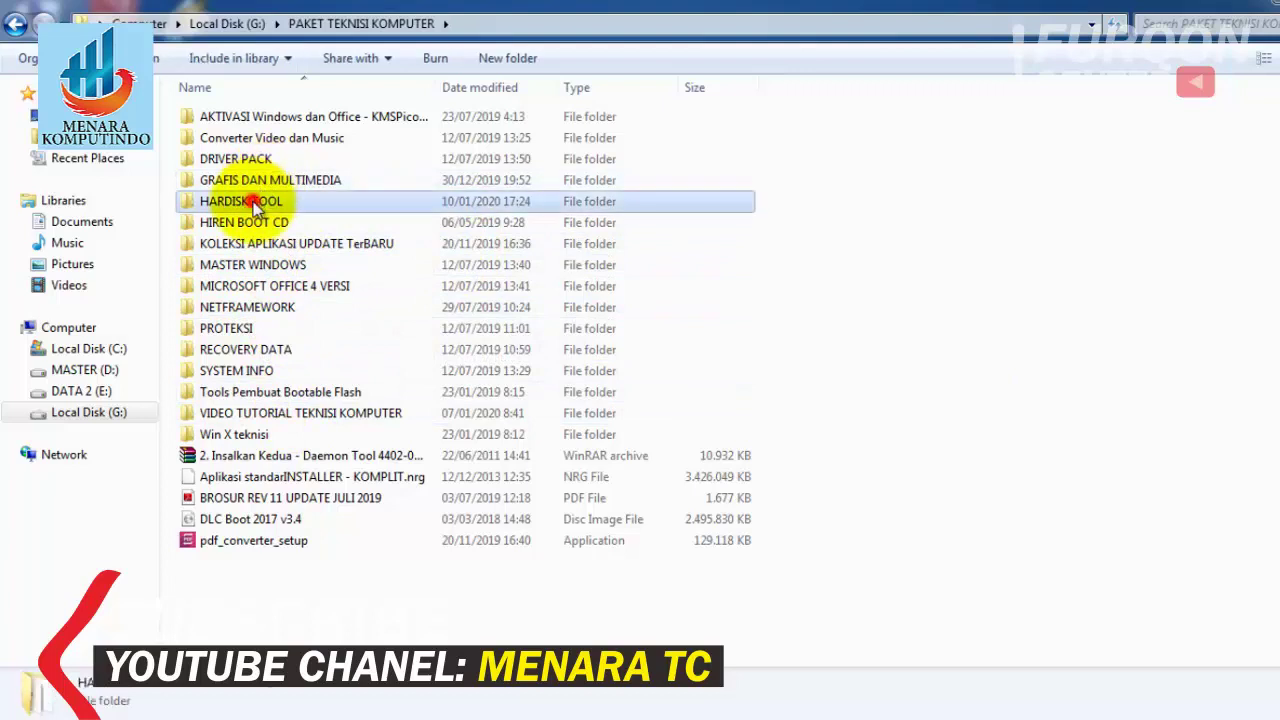
- Install EASEUS Partition Master 9.1.0 Home Edition from EaseUSPartitionMaster, accepting the licence agreement and keeping the default setup options
click(257, 140)
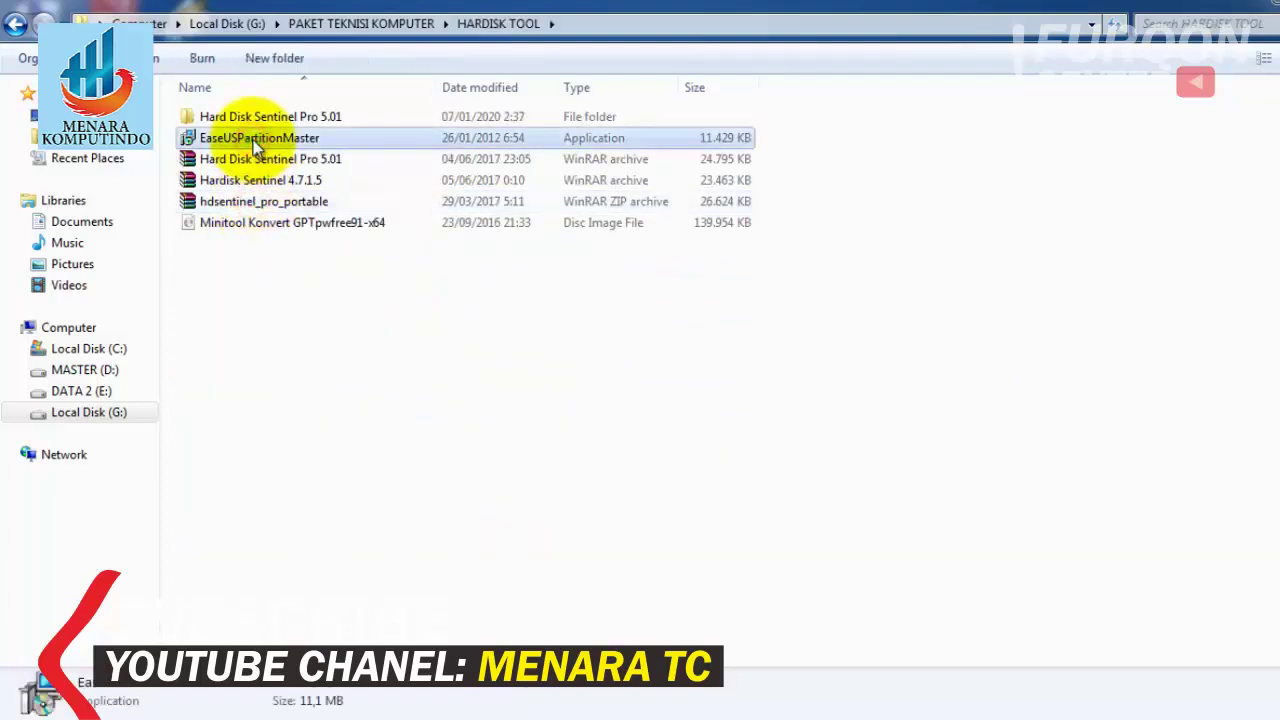
double_click(252, 140)
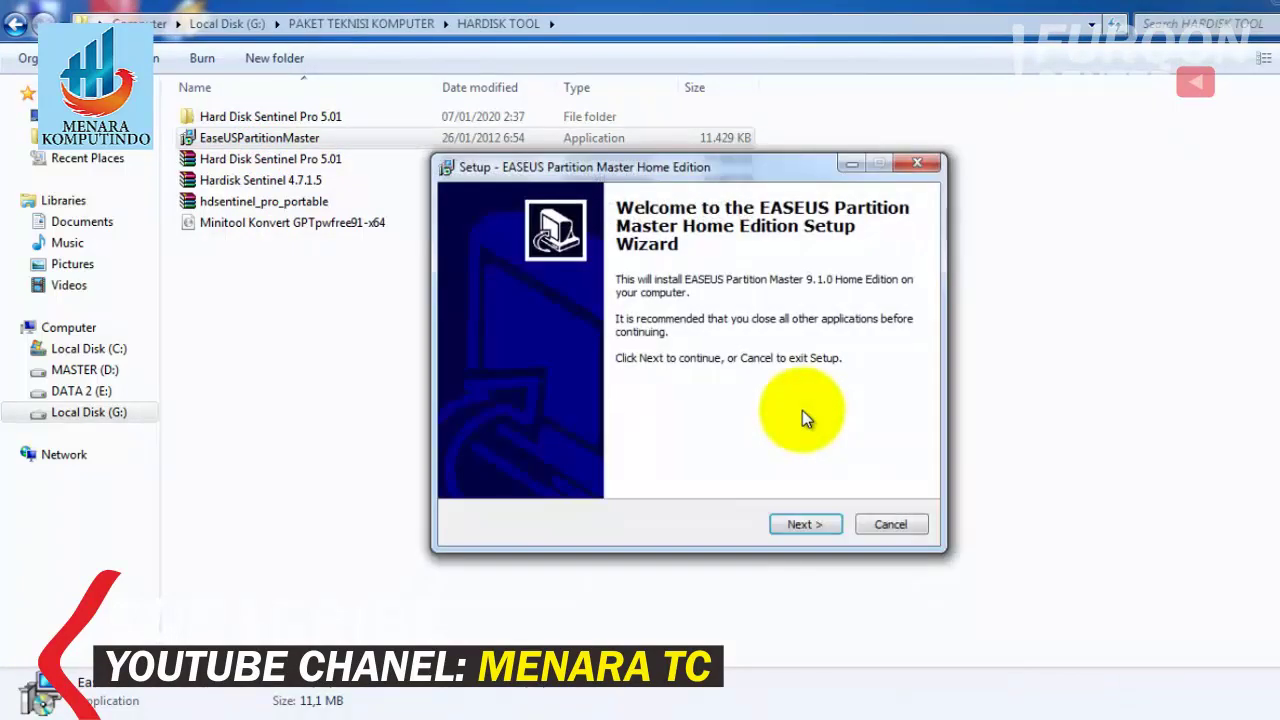
click(800, 524)
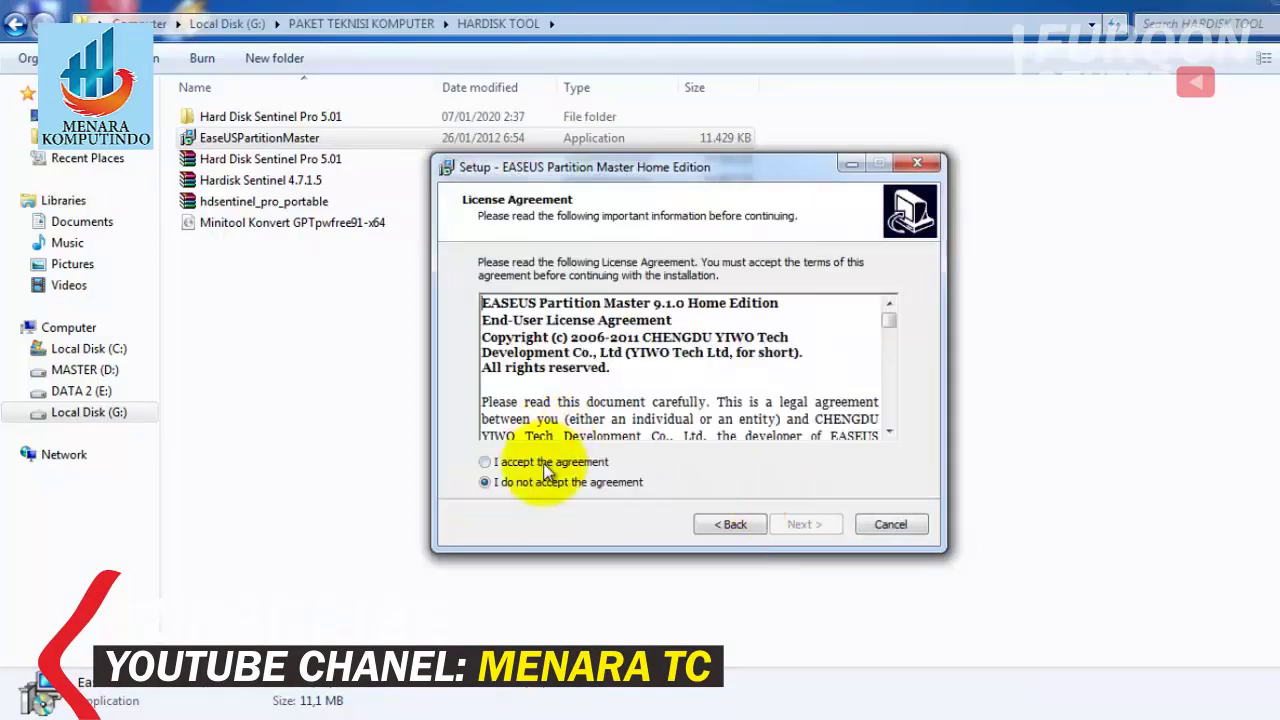
click(484, 461)
click(804, 518)
click(806, 521)
click(806, 521)
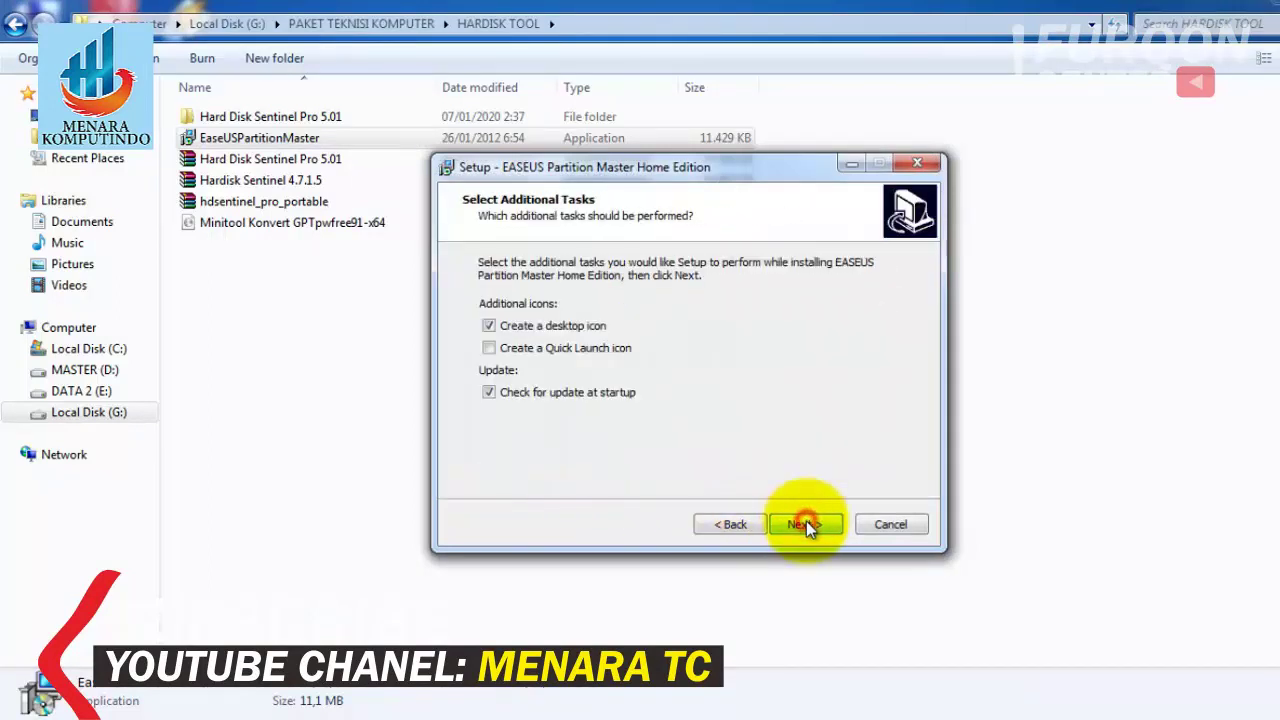
click(806, 521)
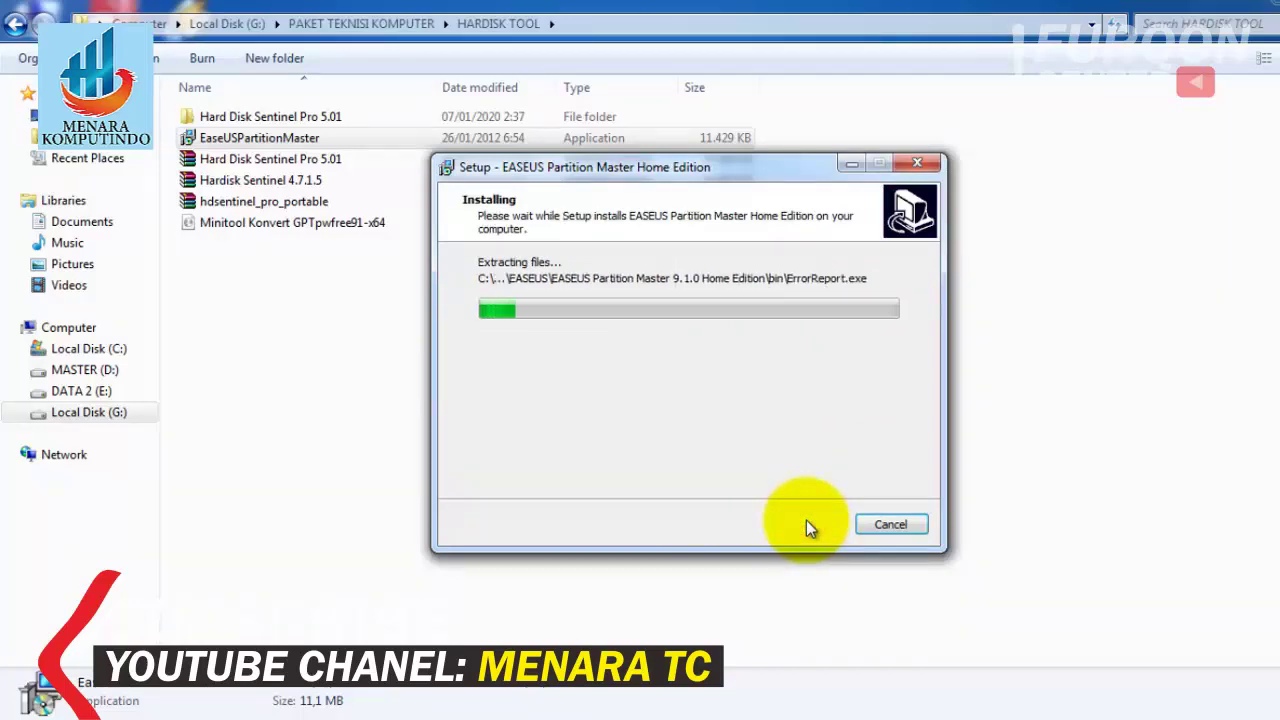
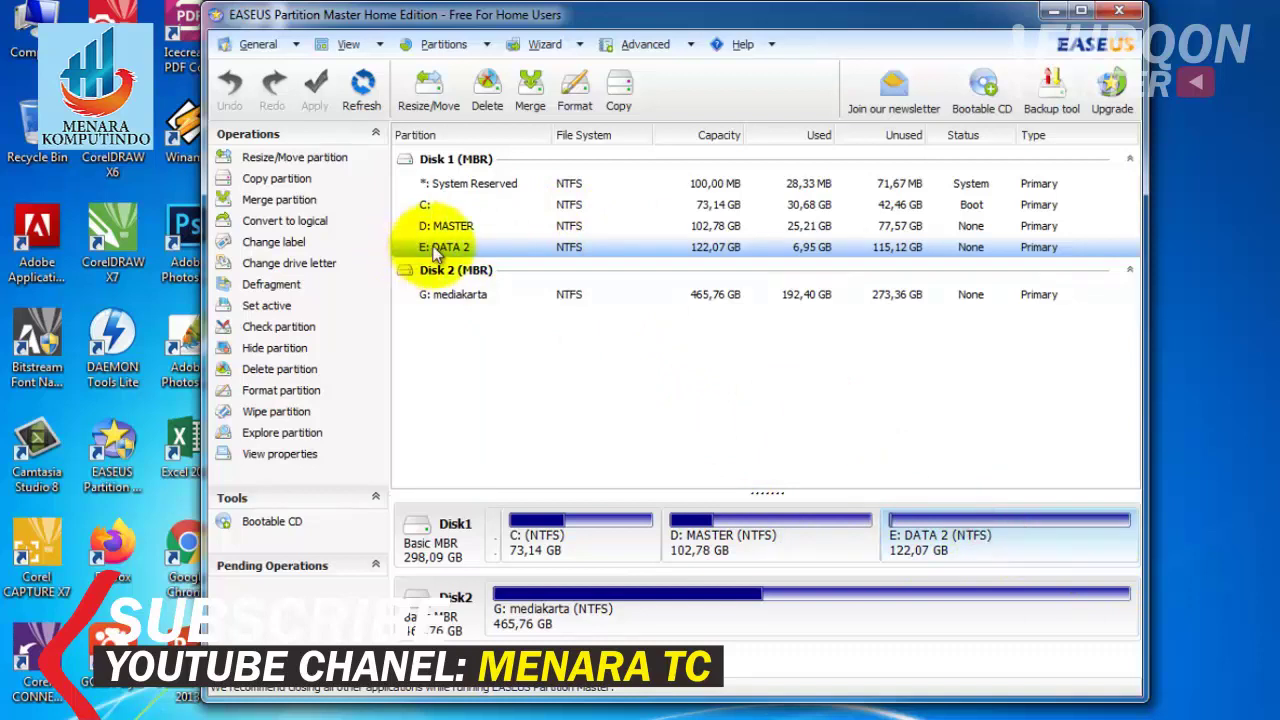
- Start the Resize/Move operation for partition E: DATA 2 on Disk 1 in EASEUS Partition Master
click(440, 249)
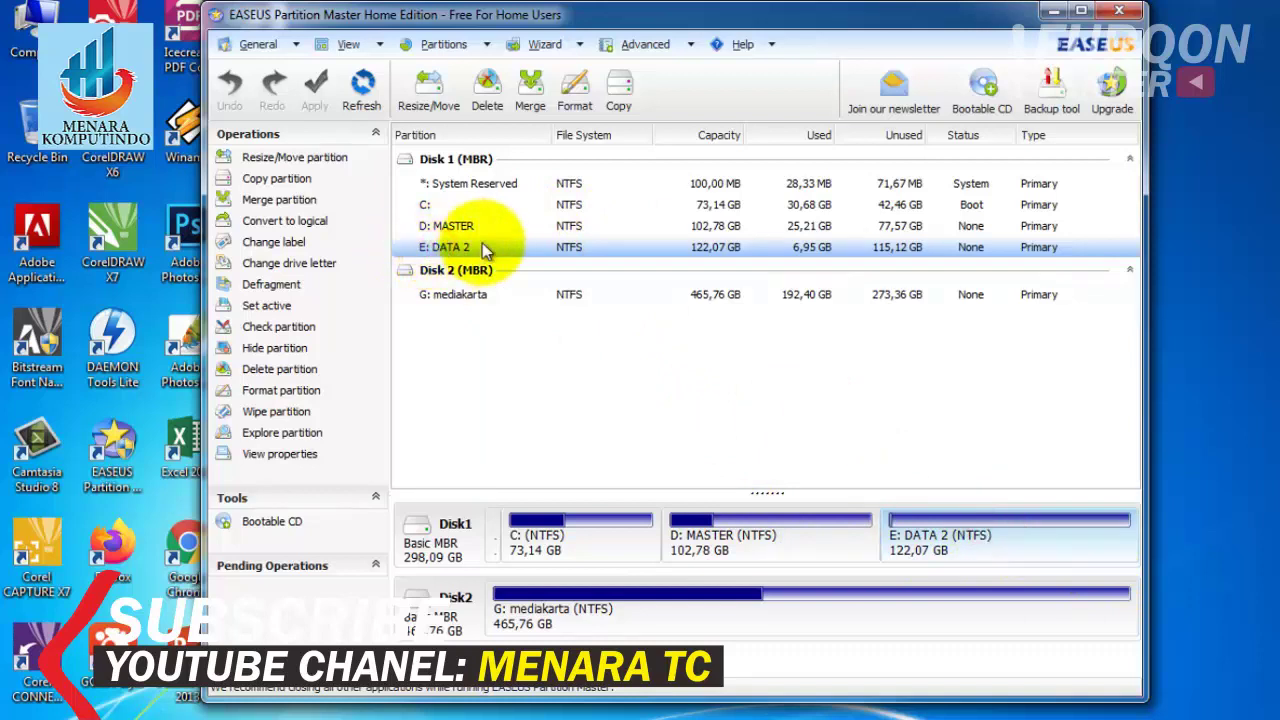
click(458, 228)
click(432, 249)
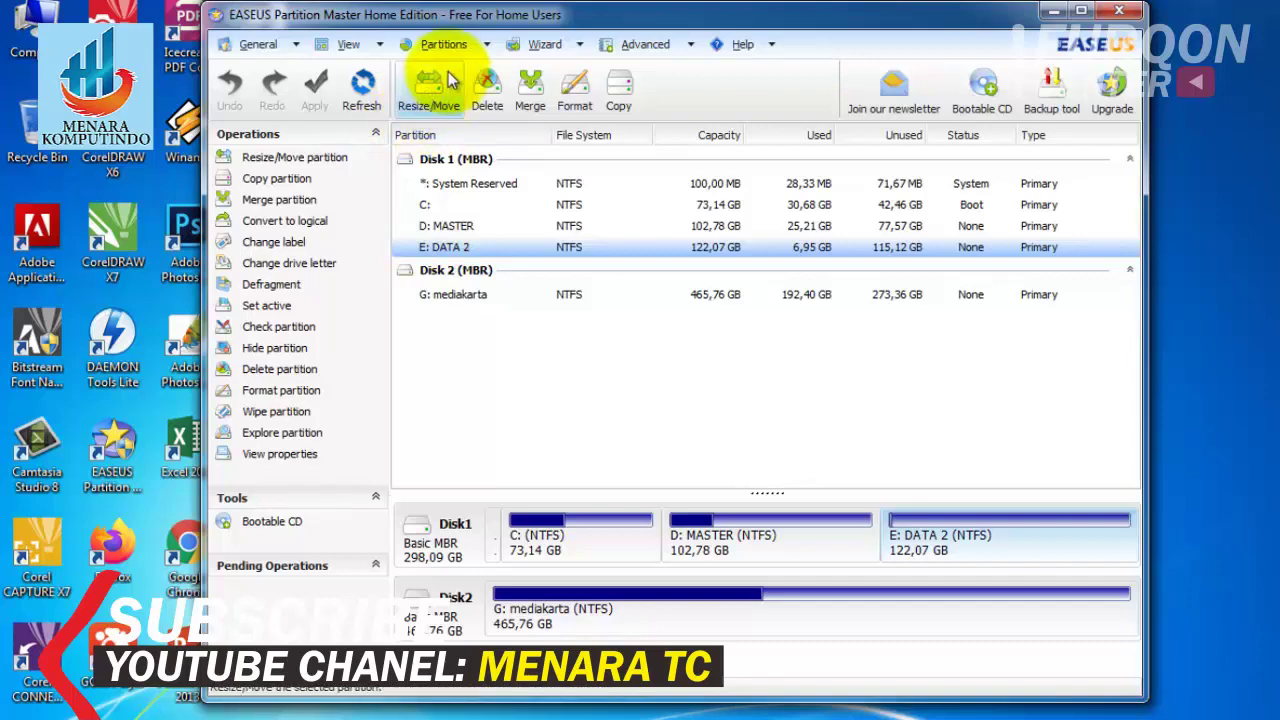
click(428, 95)
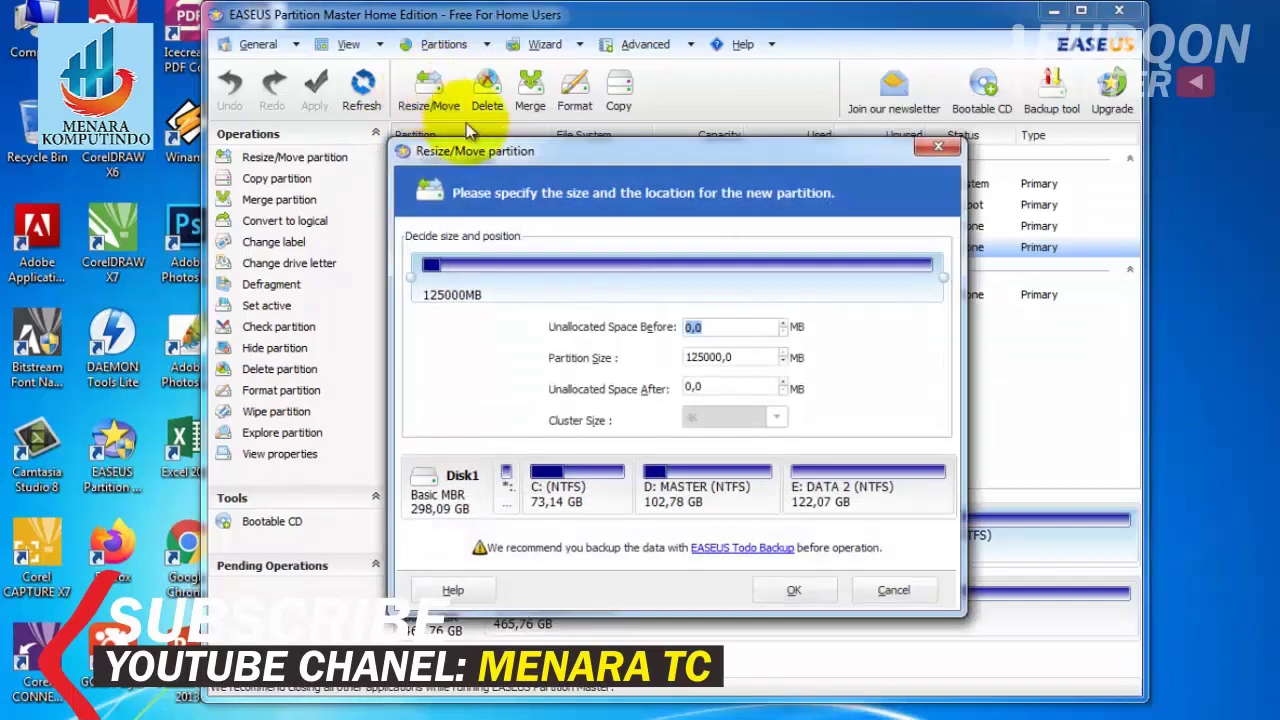
drag(595, 153, 683, 185)
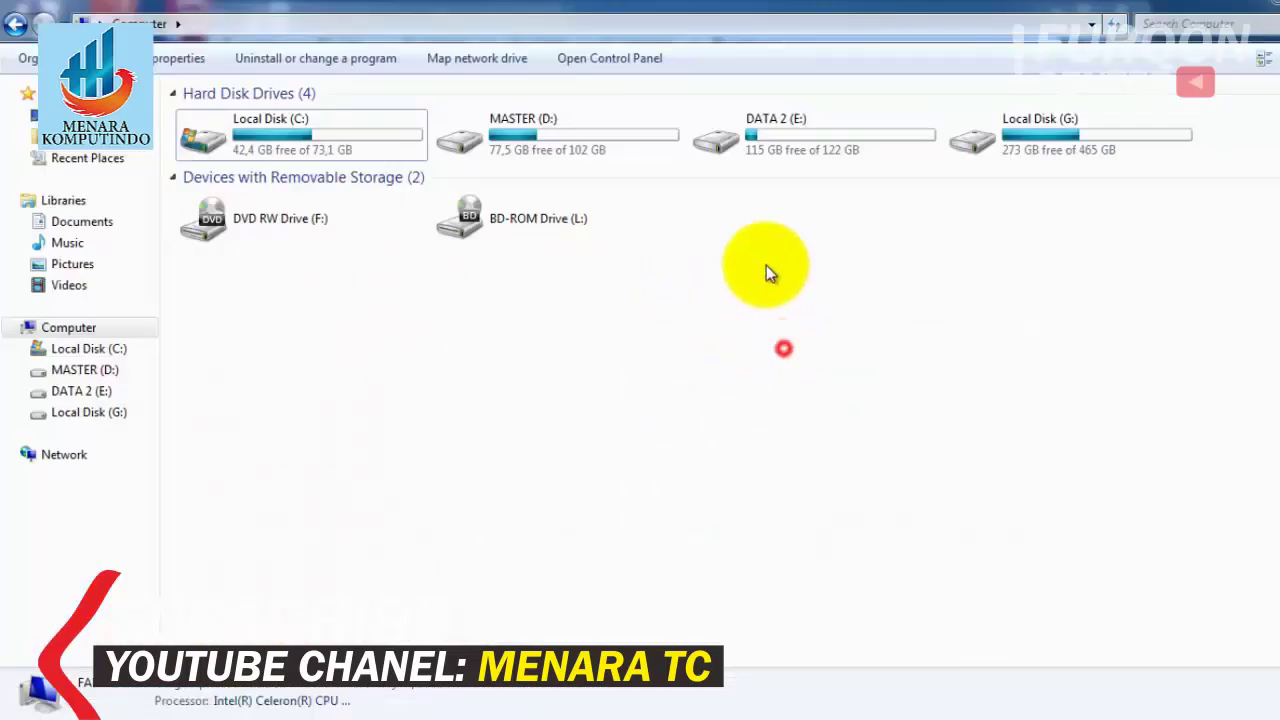
- Switch to the Computer window and compare the MASTER (D:) and DATA 2 (E:) drives
click(538, 138)
click(785, 128)
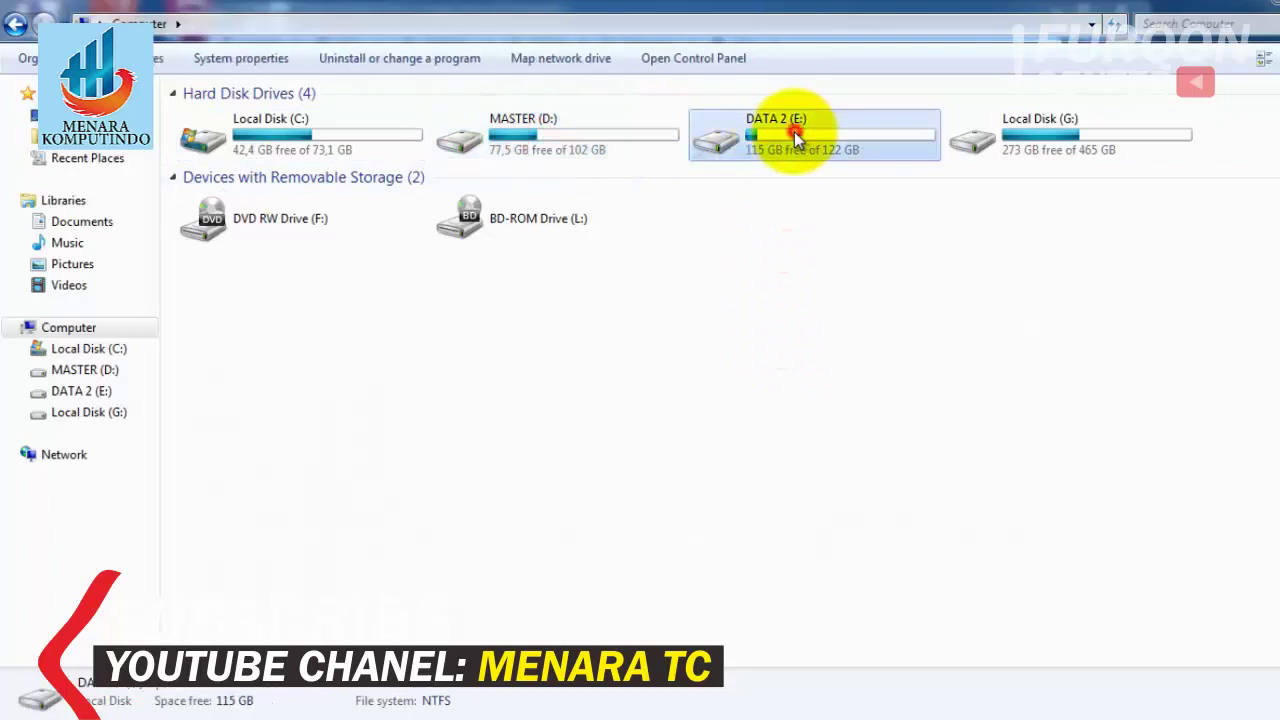
click(652, 295)
click(782, 125)
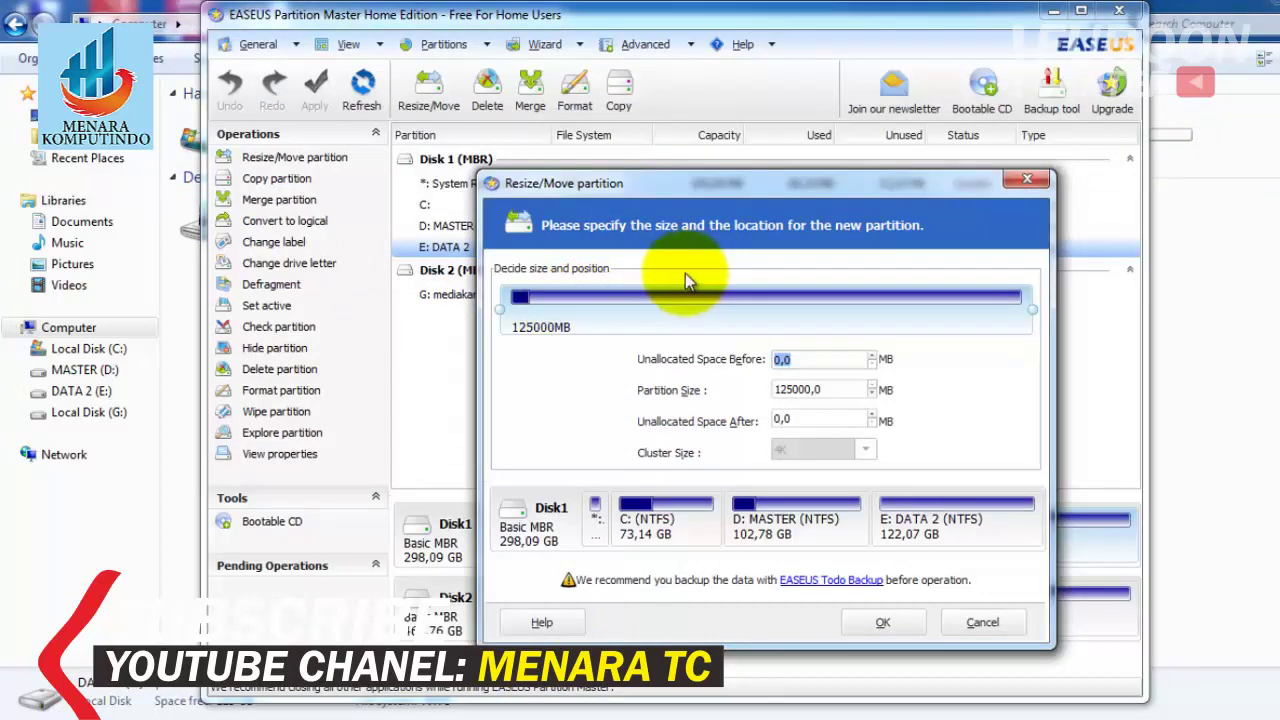
- Try shrinking E: DATA 2 from its end to about 65625 MB, with about 59375 MB of unallocated space after it
mouse_move(501, 311)
mouse_down()
mouse_move(710, 307)
mouse_move(506, 309)
mouse_up()
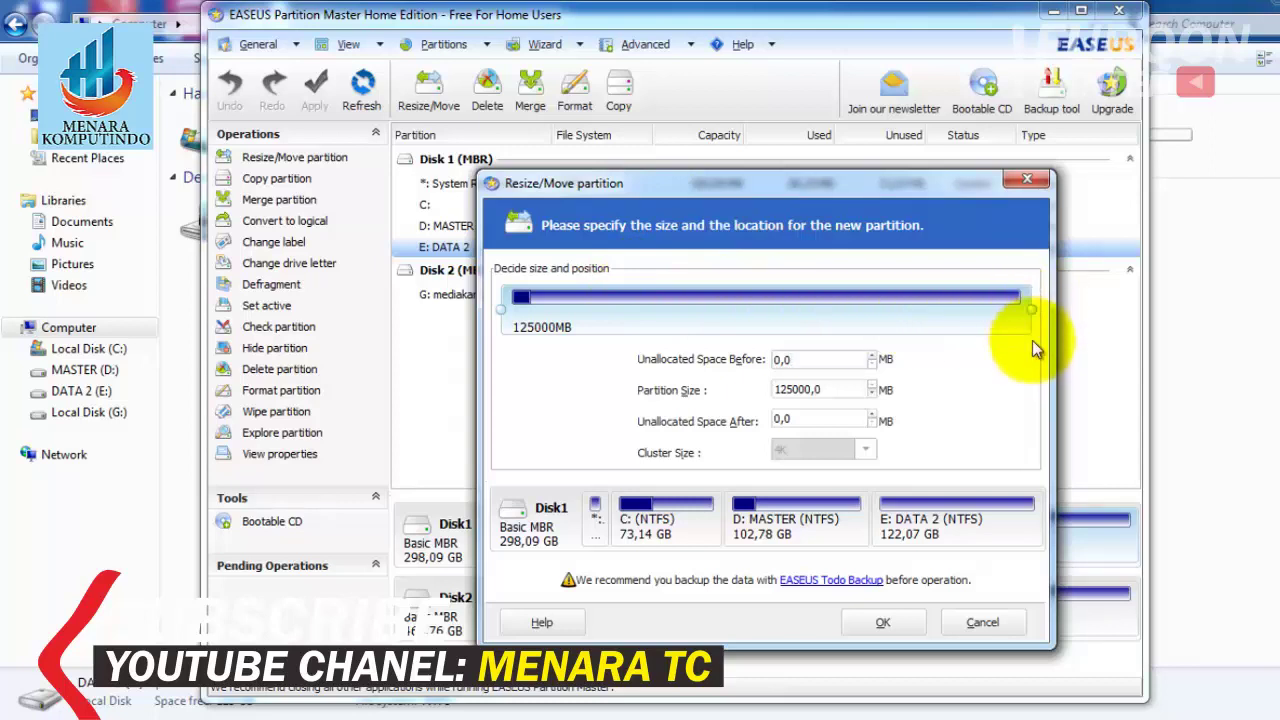
drag(1030, 310, 784, 312)
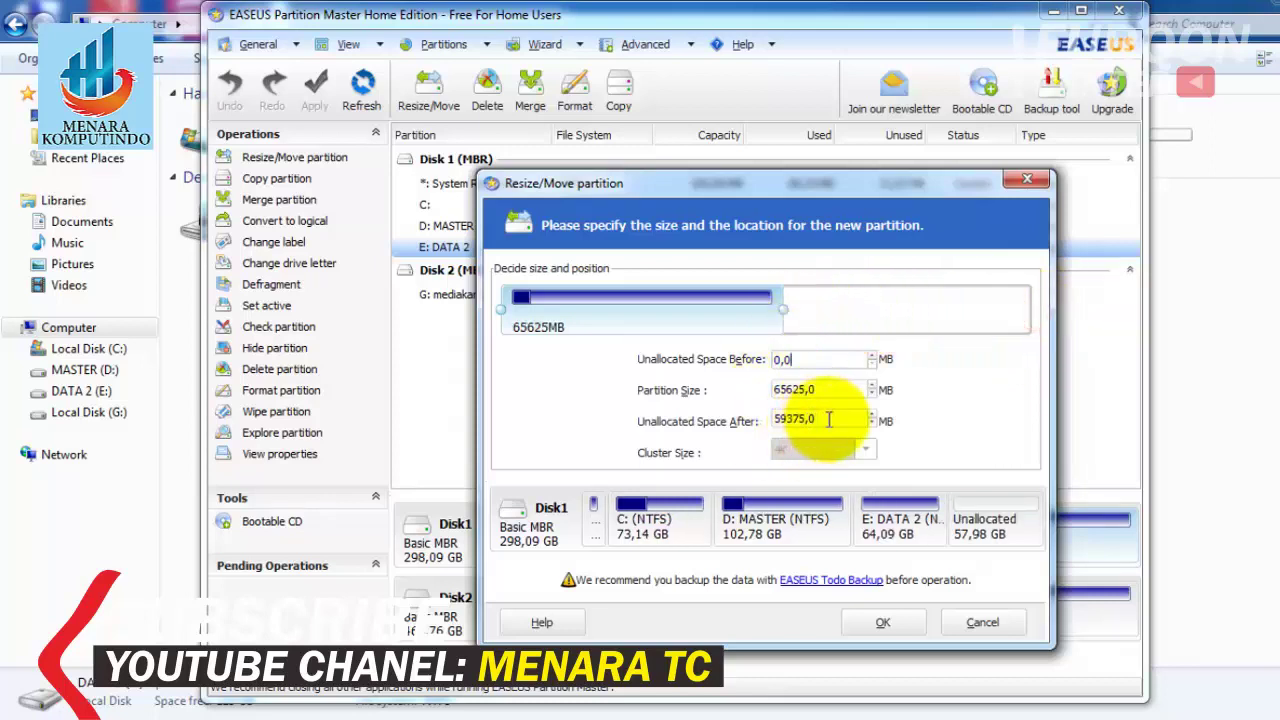
drag(828, 419, 729, 425)
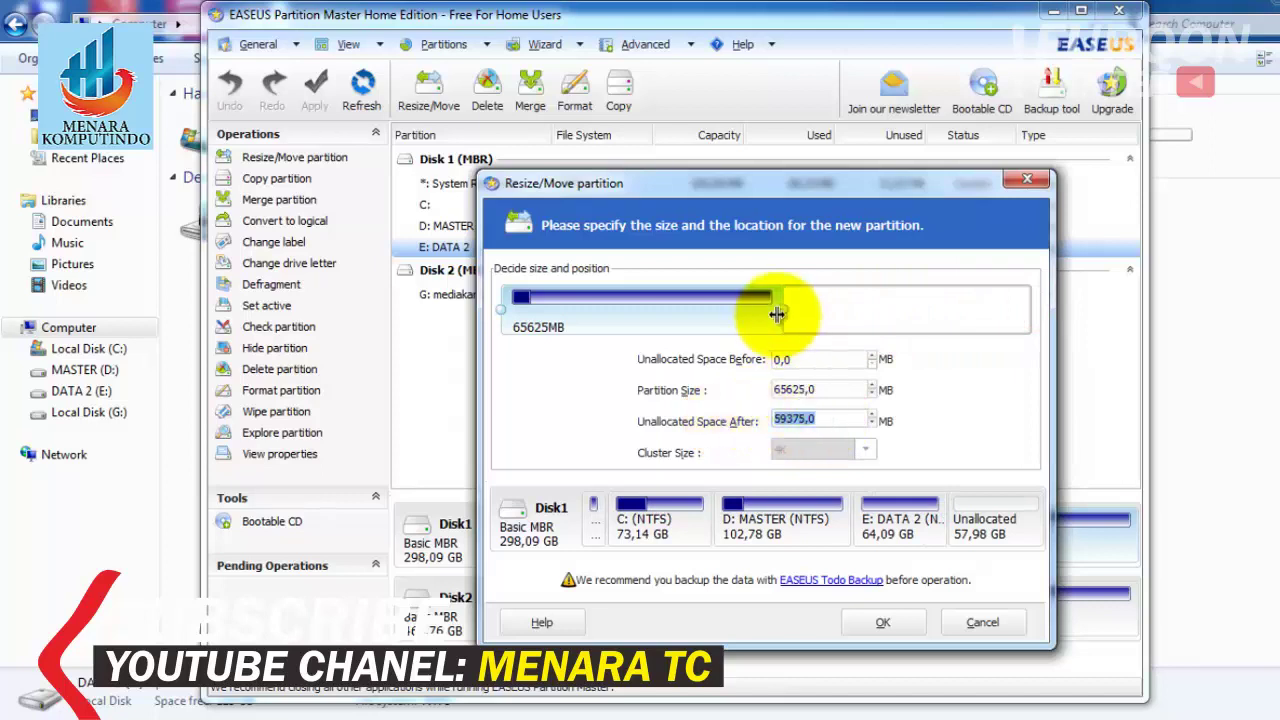
- Try E: DATA 2 at about 91827 MB with 30000 MB entered as unallocated space after it, and restore its full 125000 MB size
drag(784, 311, 899, 305)
double_click(835, 418)
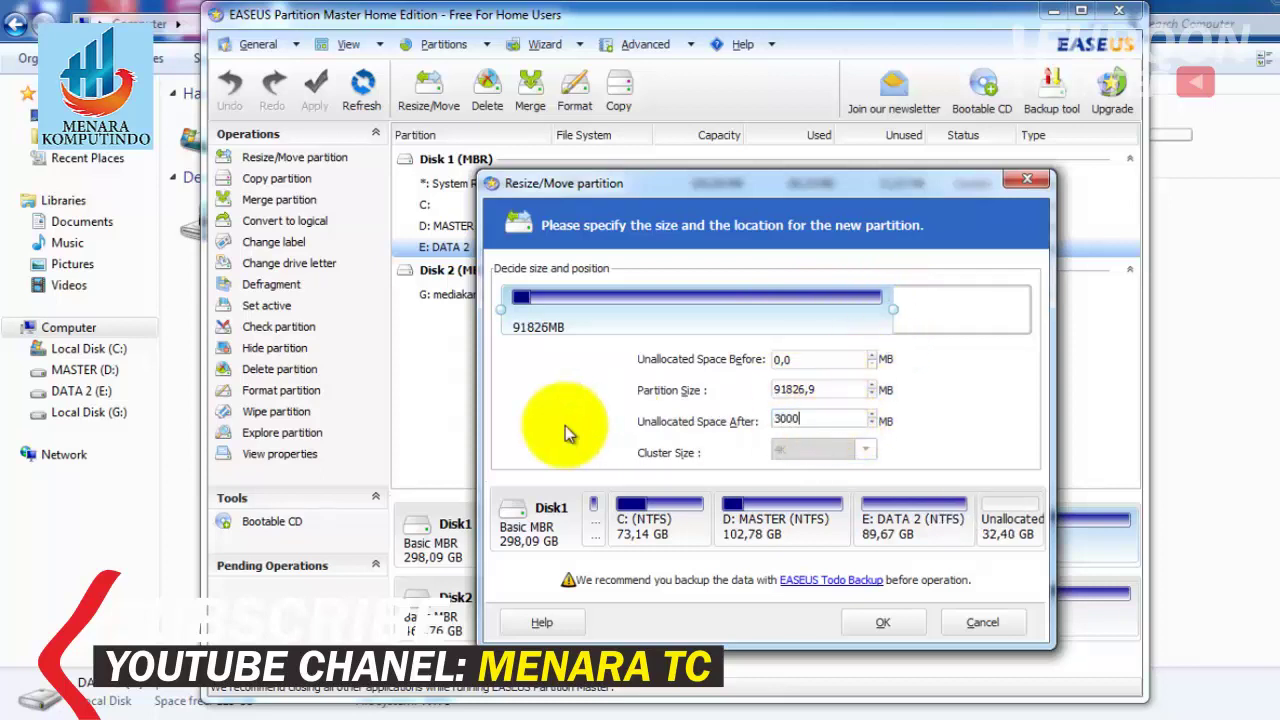
text(30000)
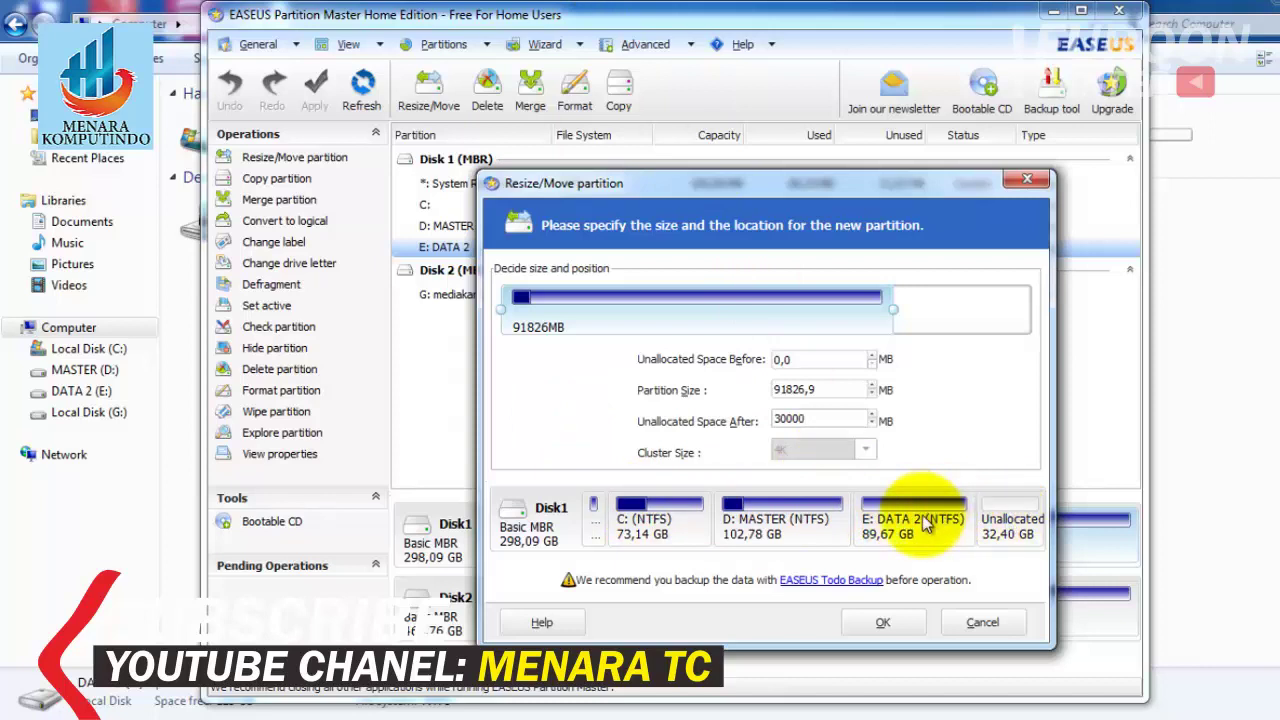
click(1000, 527)
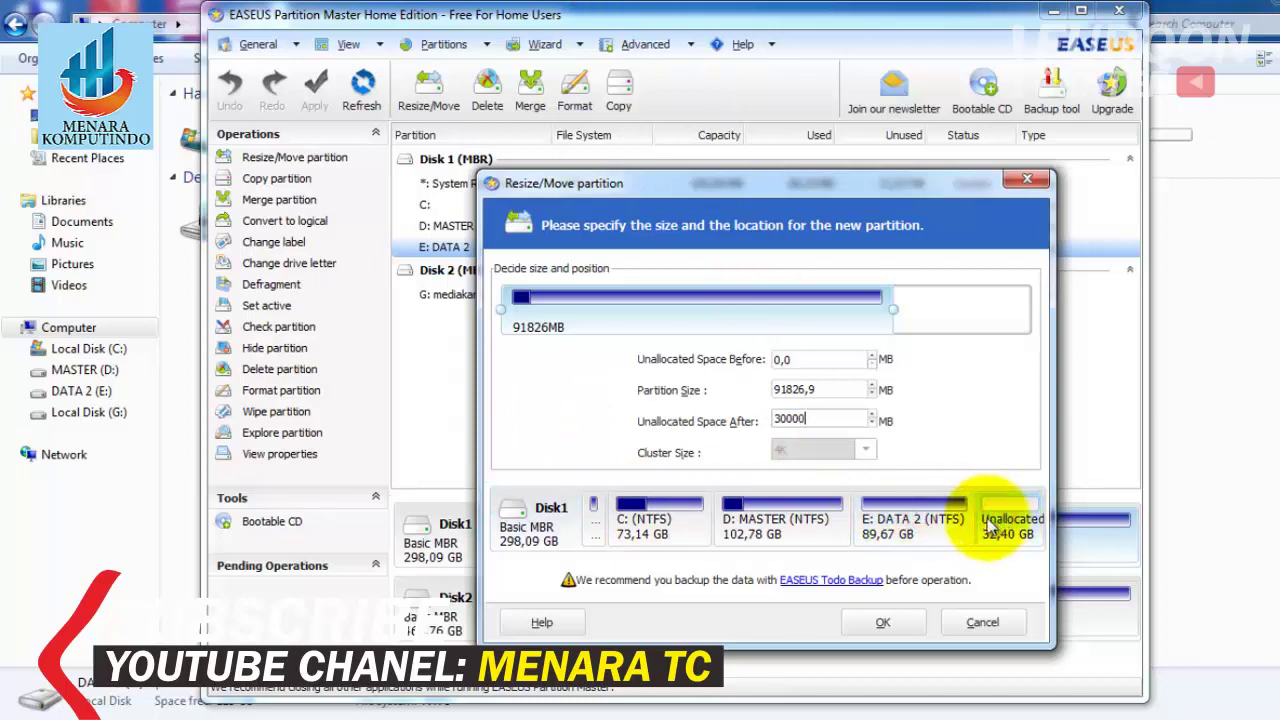
drag(892, 306, 1062, 308)
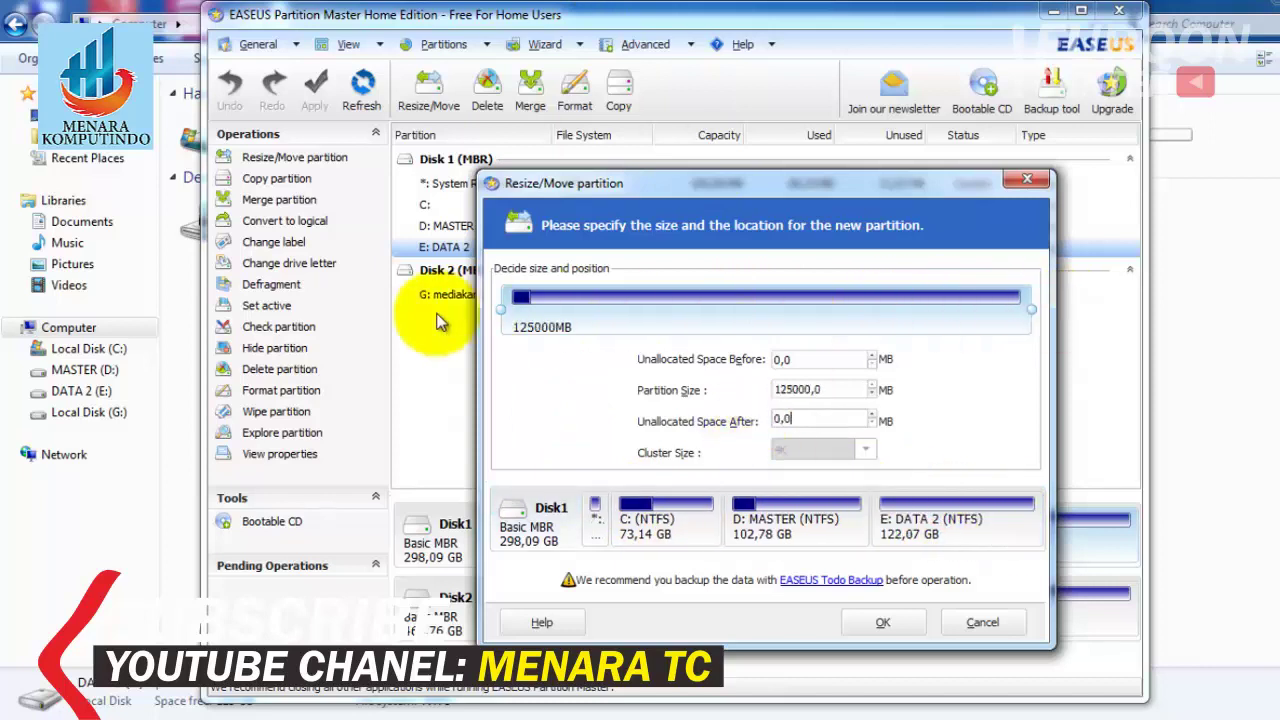
- Shrink E: DATA 2 from its start to about 78846 MB, leaving about 46154 MB unallocated between it and D: MASTER
drag(503, 309, 693, 309)
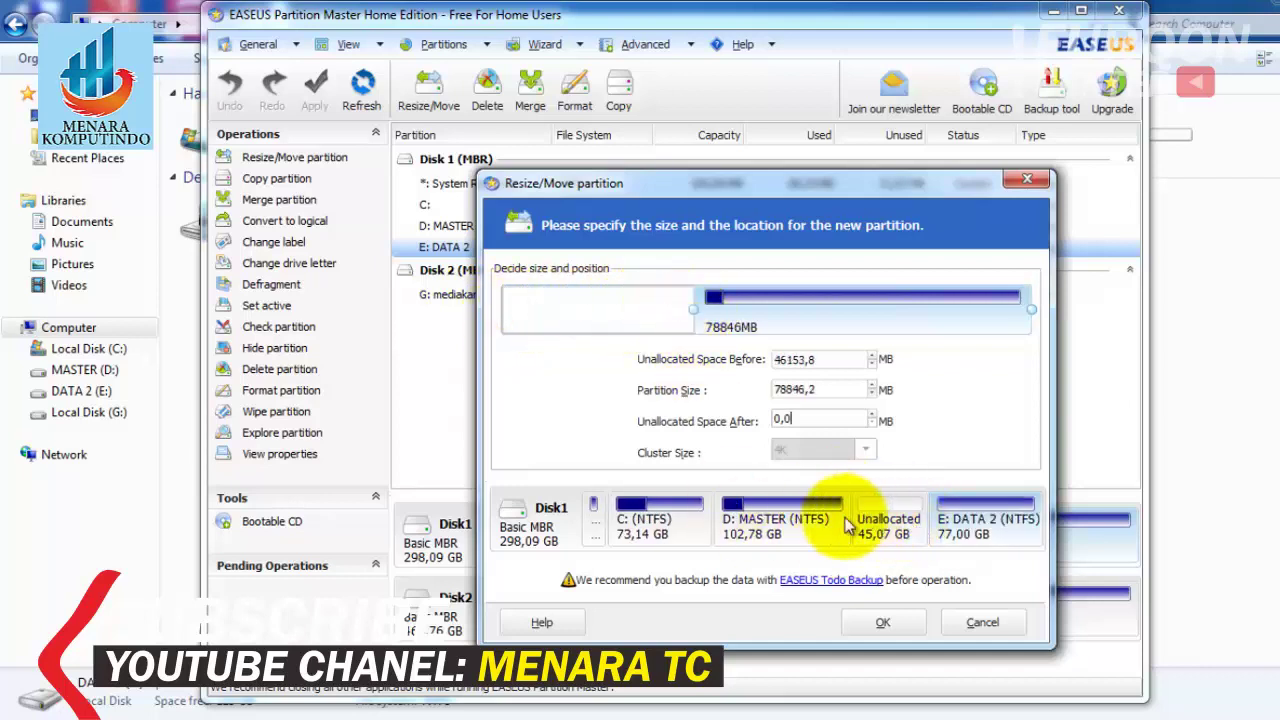
click(788, 528)
click(943, 526)
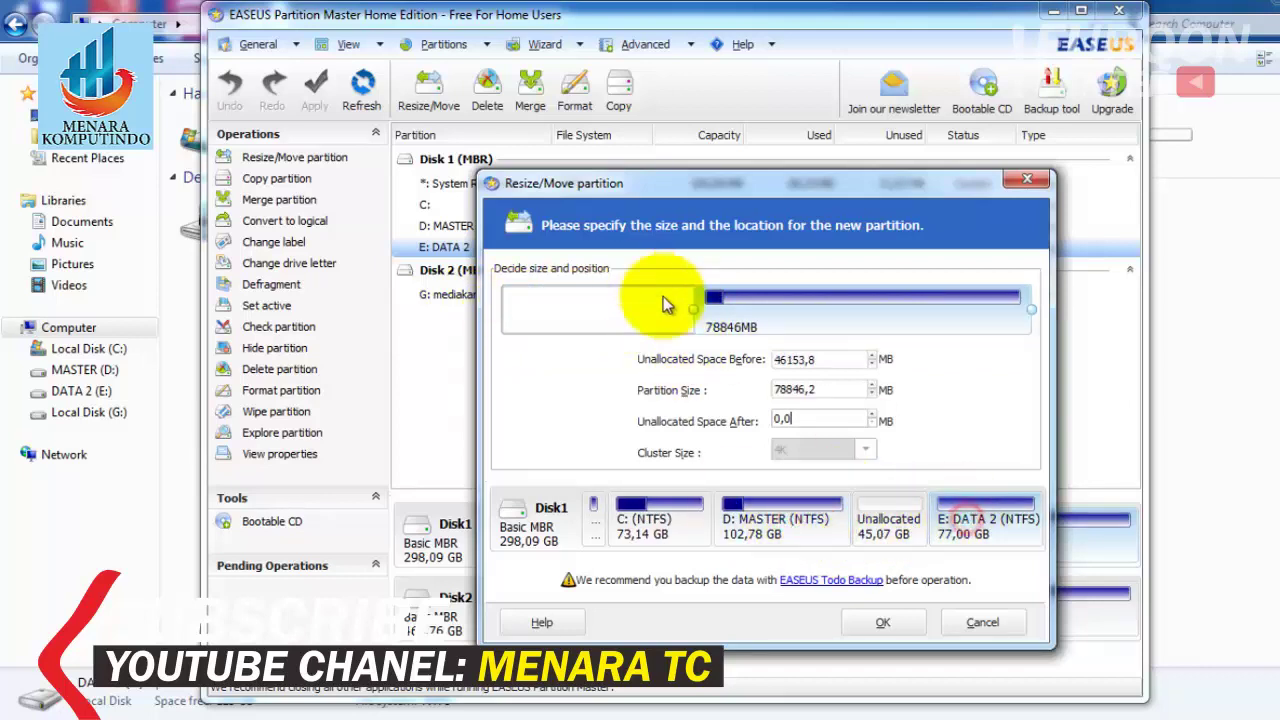
- Restore E: DATA 2 to full size, shrink it from its end to about 81971 MB, and enter 30000 MB as unallocated space after it
drag(688, 310, 400, 312)
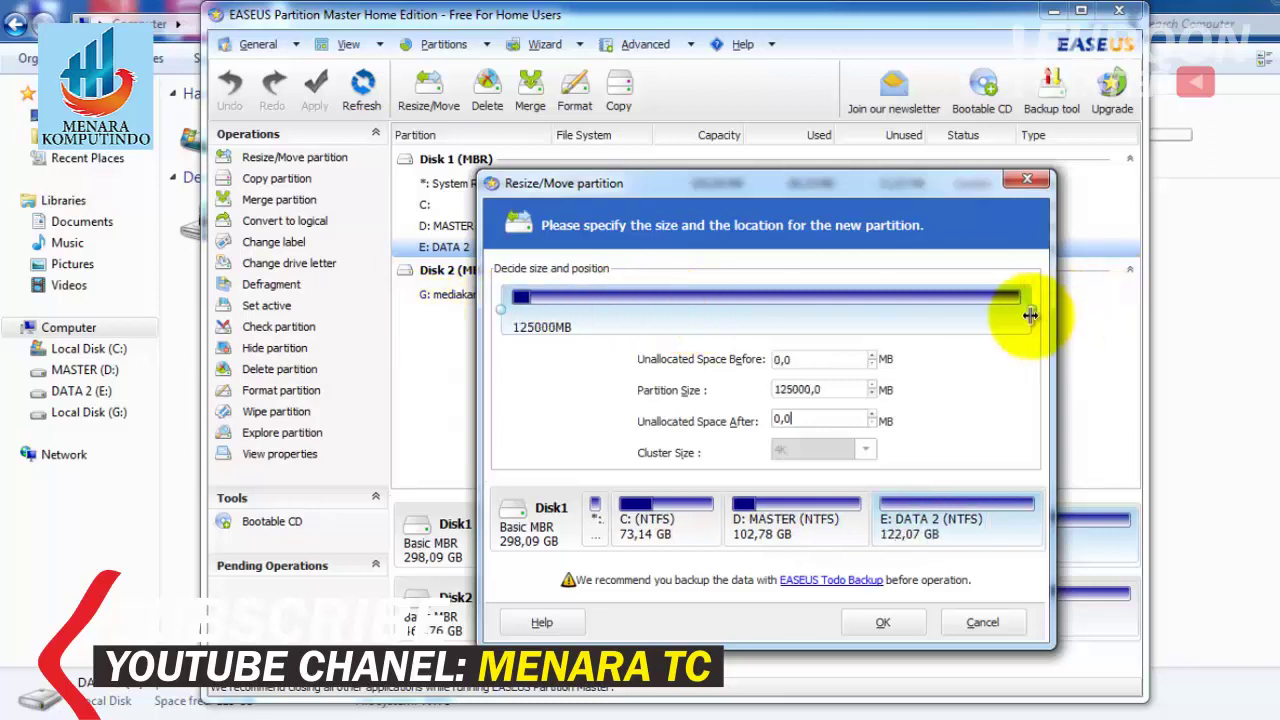
drag(1029, 310, 851, 308)
double_click(828, 419)
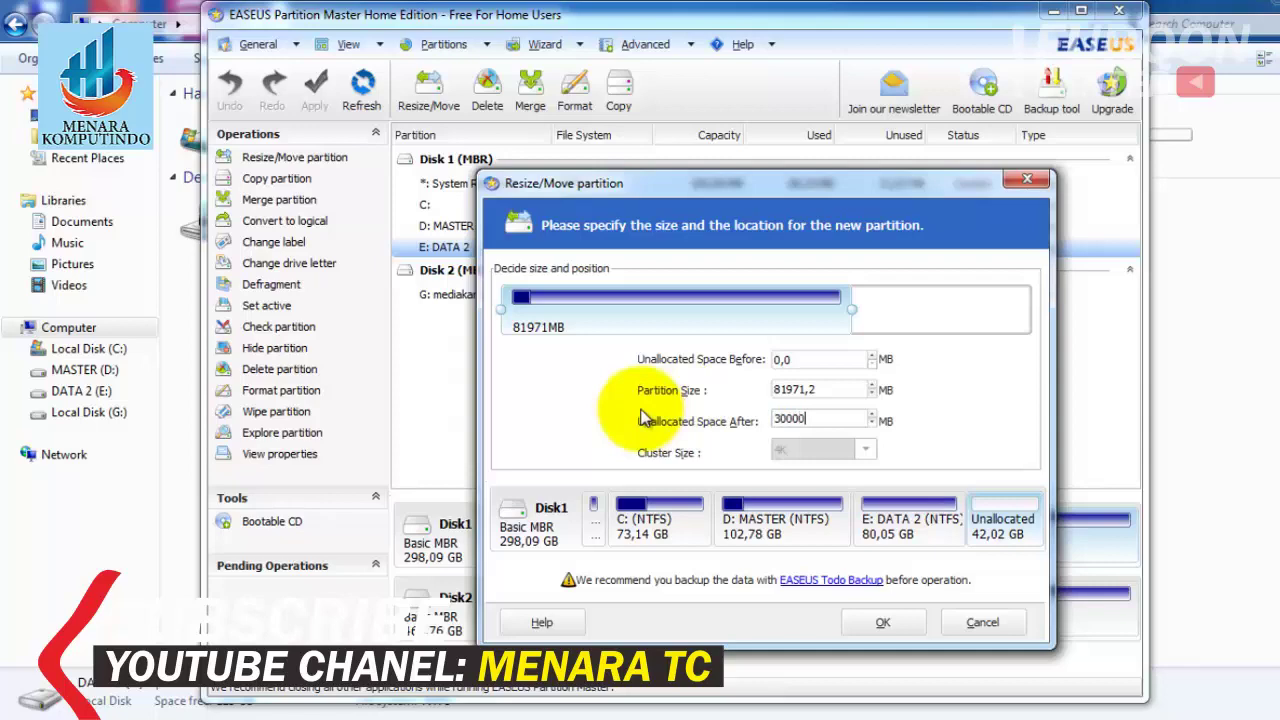
click(890, 622)
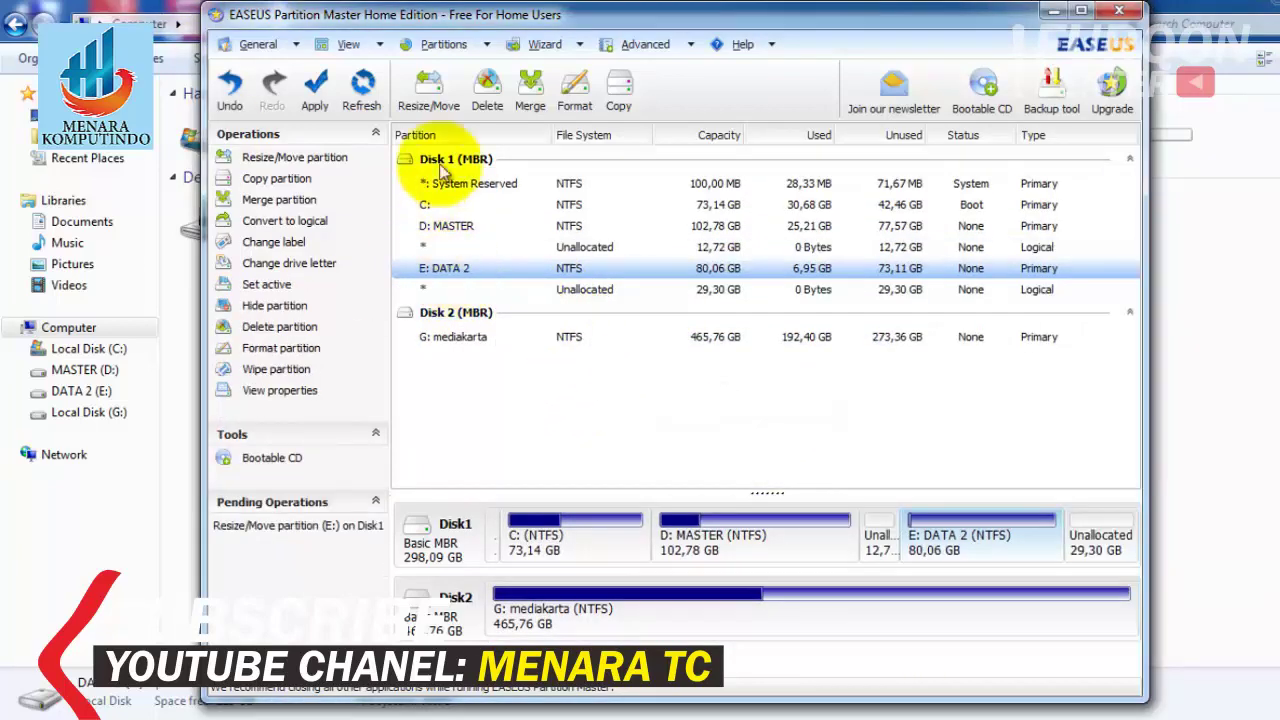
- Inspect the two unallocated blocks before and after E: DATA 2, and undo the pending resize
click(462, 288)
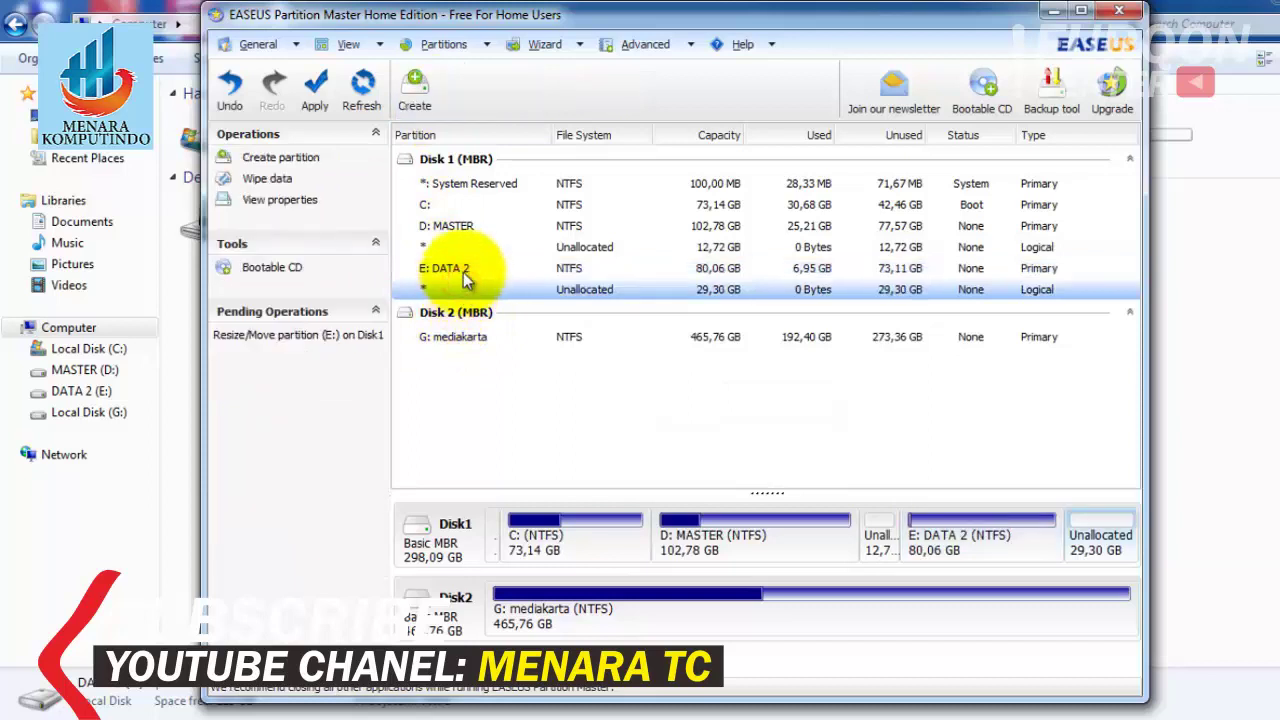
click(430, 247)
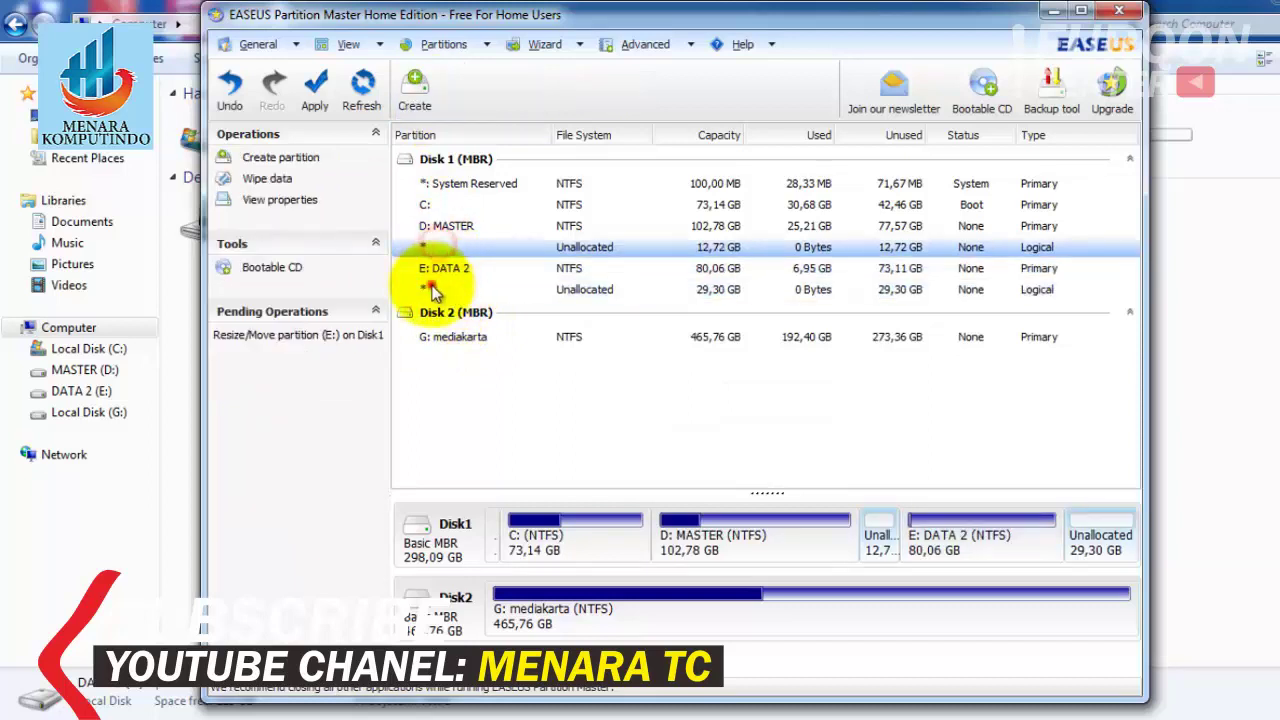
click(432, 289)
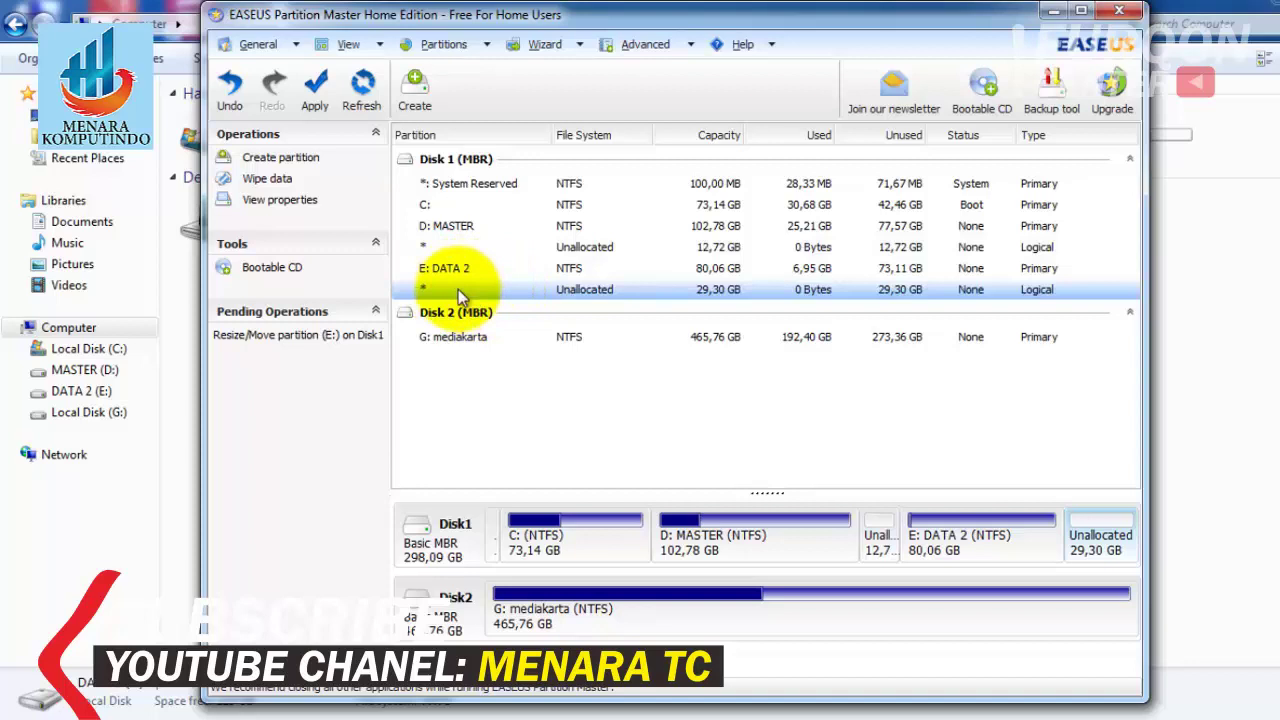
click(884, 540)
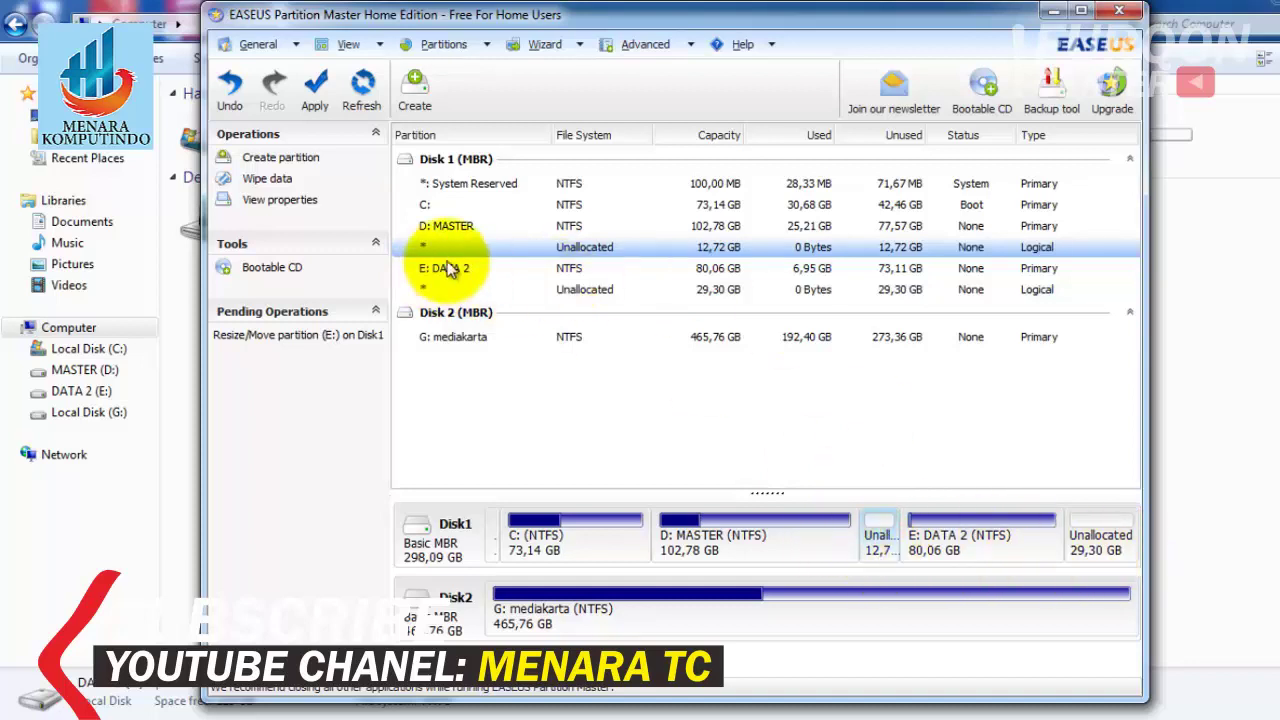
click(229, 92)
- Shrink E: DATA 2 from its end to about 89904 MB, and enter 30000 MB as unallocated space after it
click(445, 112)
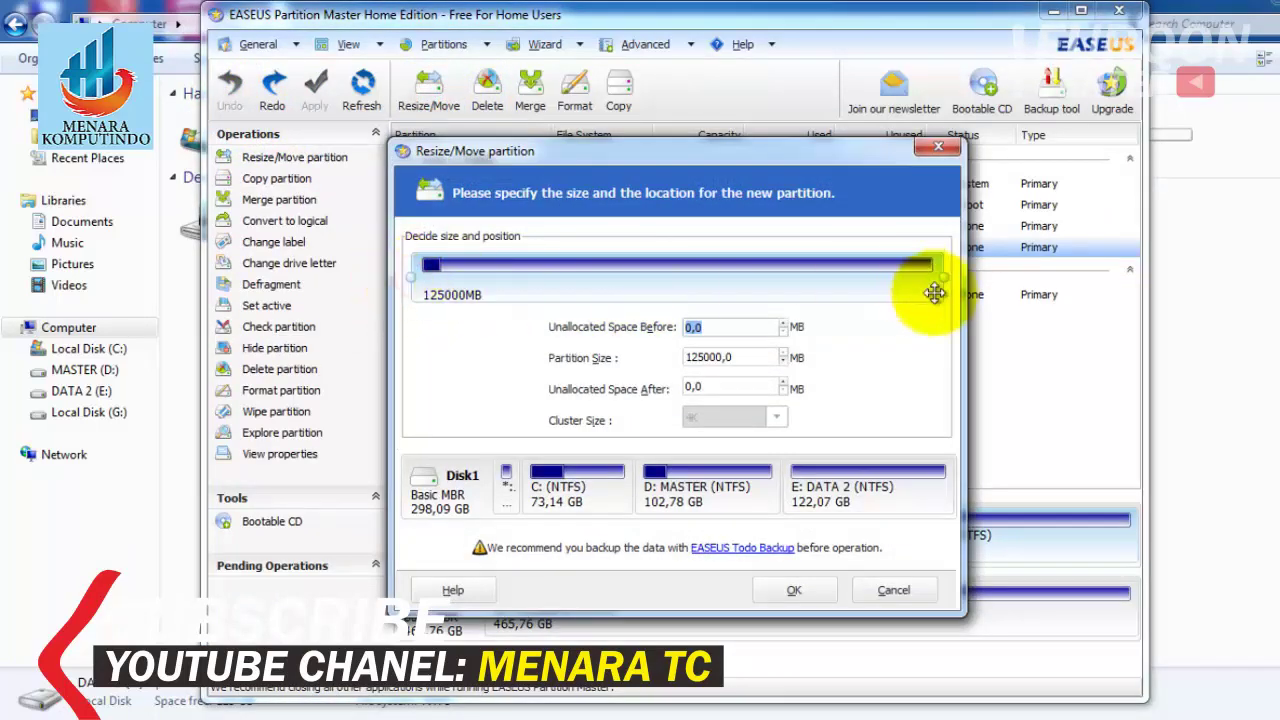
drag(941, 277, 797, 276)
drag(741, 387, 549, 390)
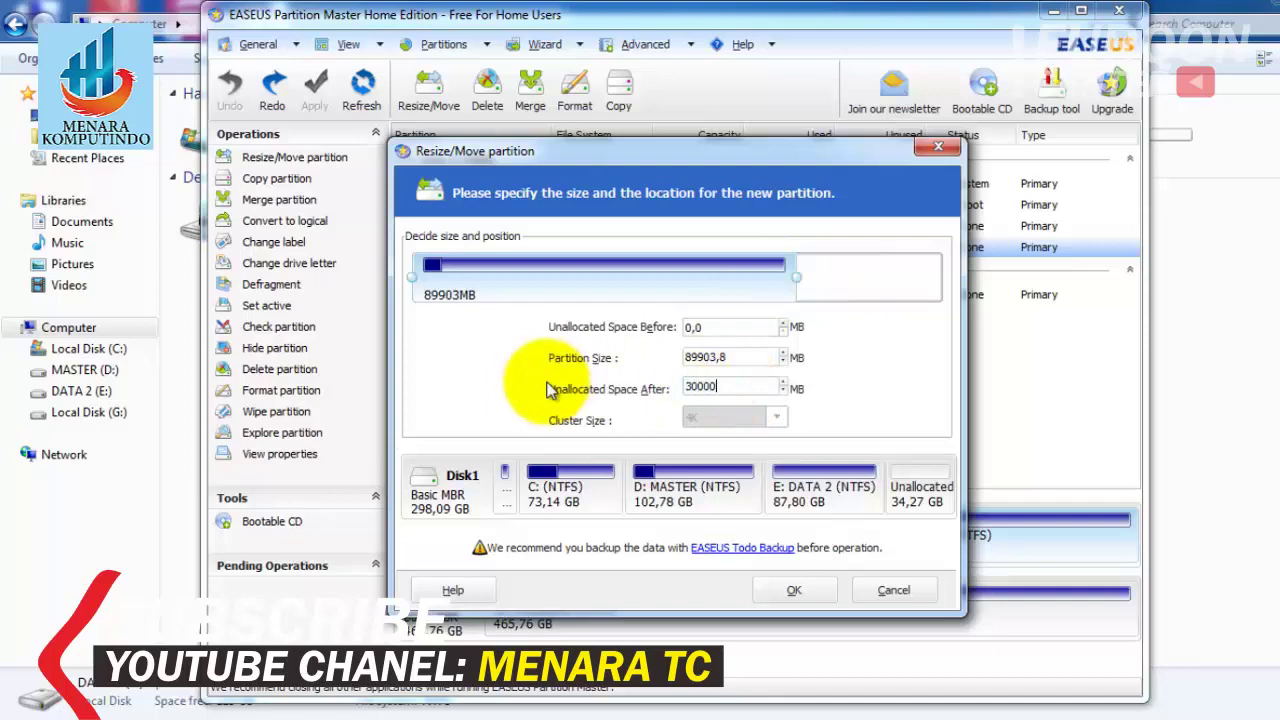
click(794, 590)
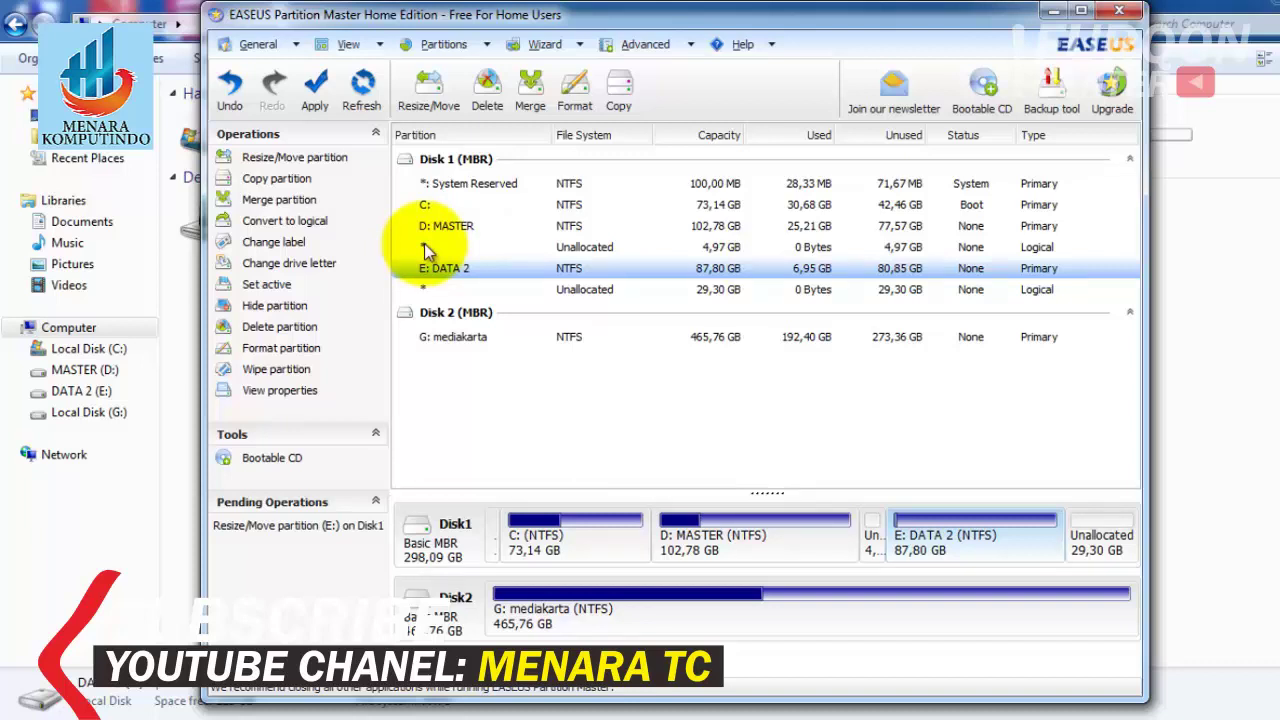
- Select the unallocated space after E: DATA 2, and check the existing drives in the Computer window
click(442, 289)
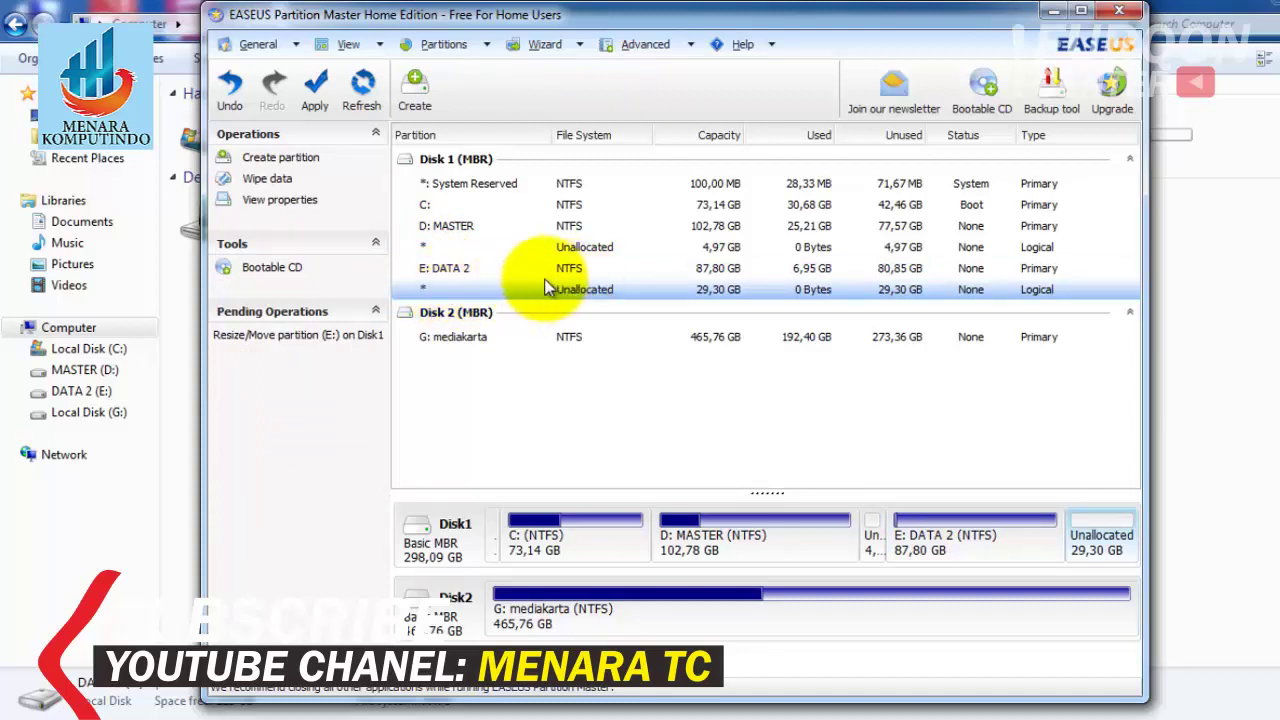
click(1246, 286)
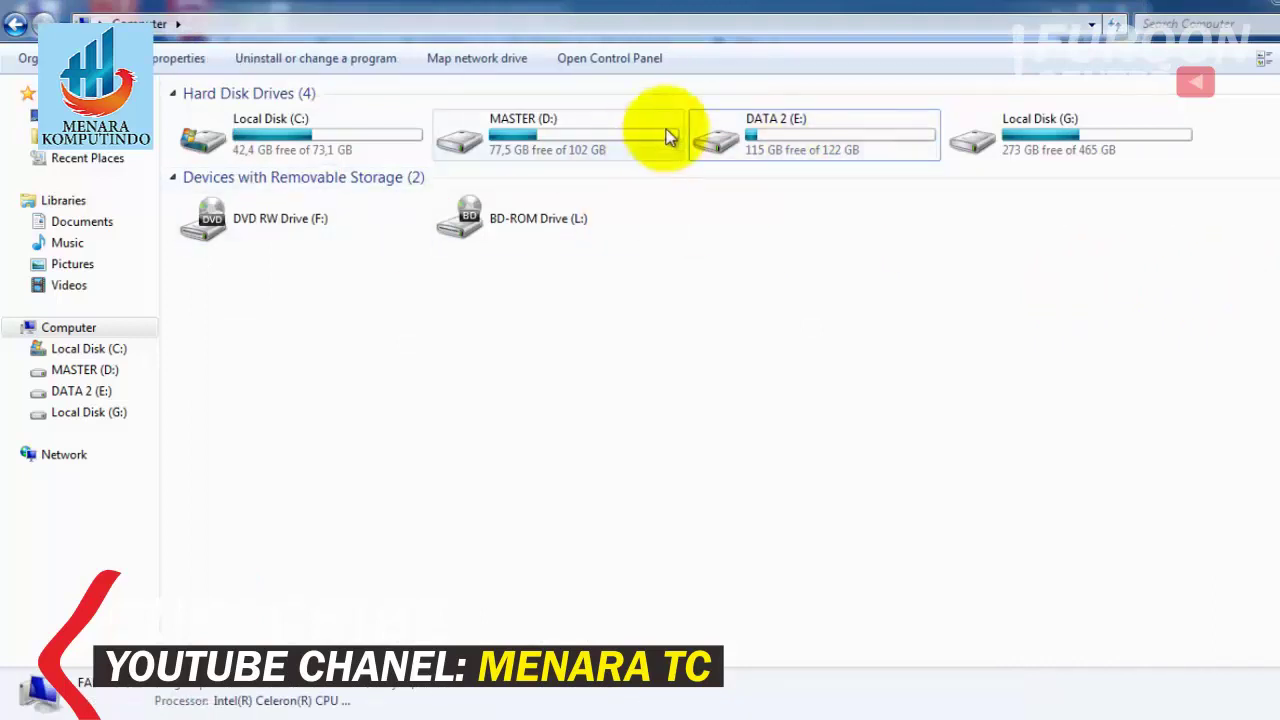
click(475, 700)
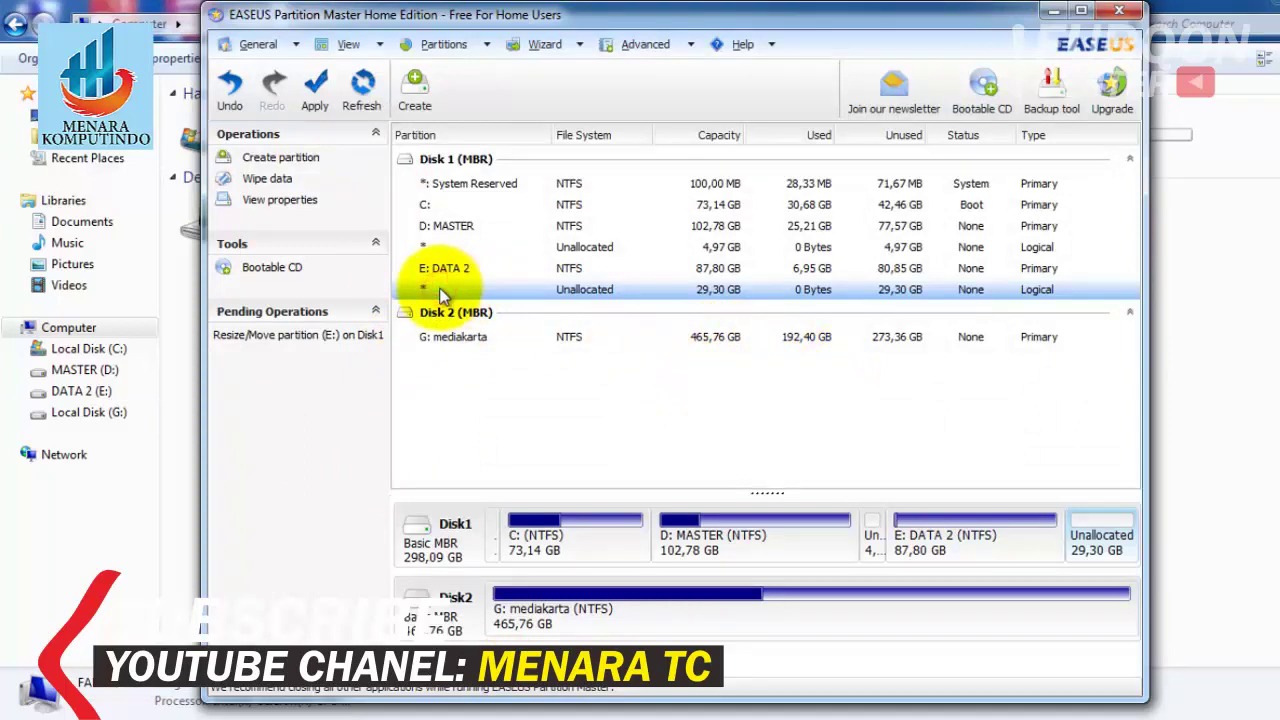
- Try twice to create a partition in the unallocated space after E: DATA 2, and undo the pending resize
click(414, 88)
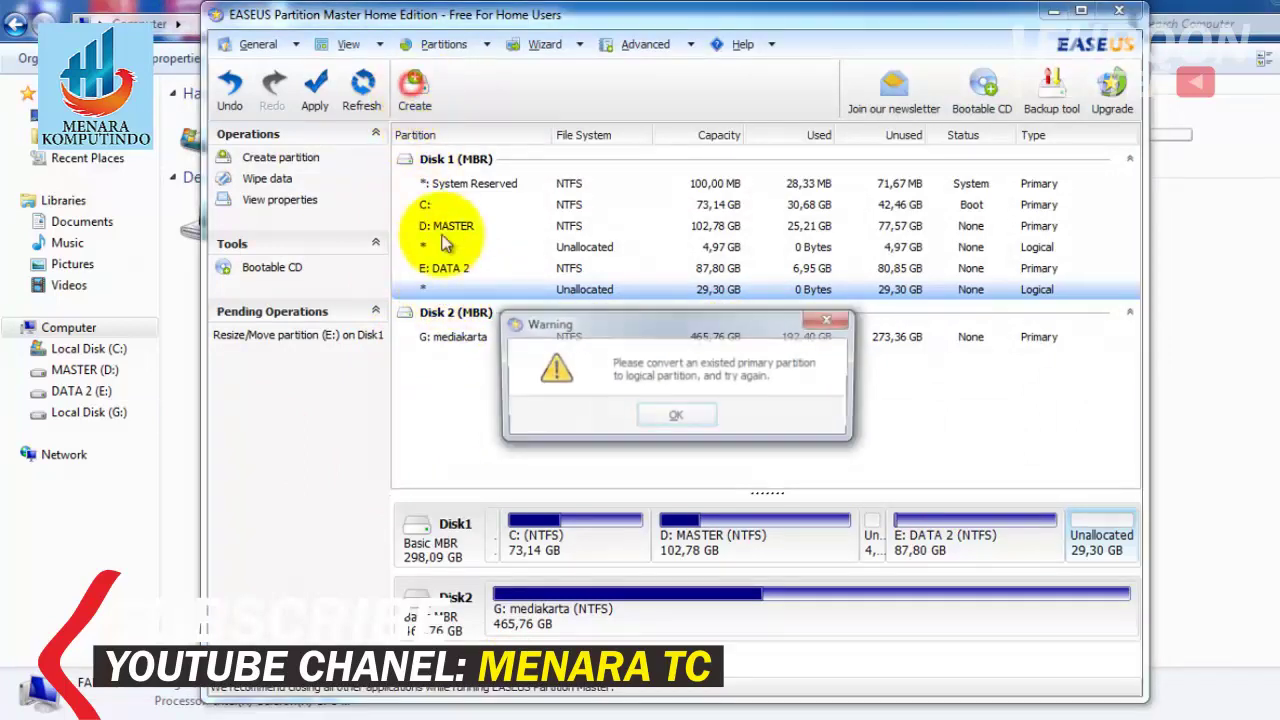
click(684, 416)
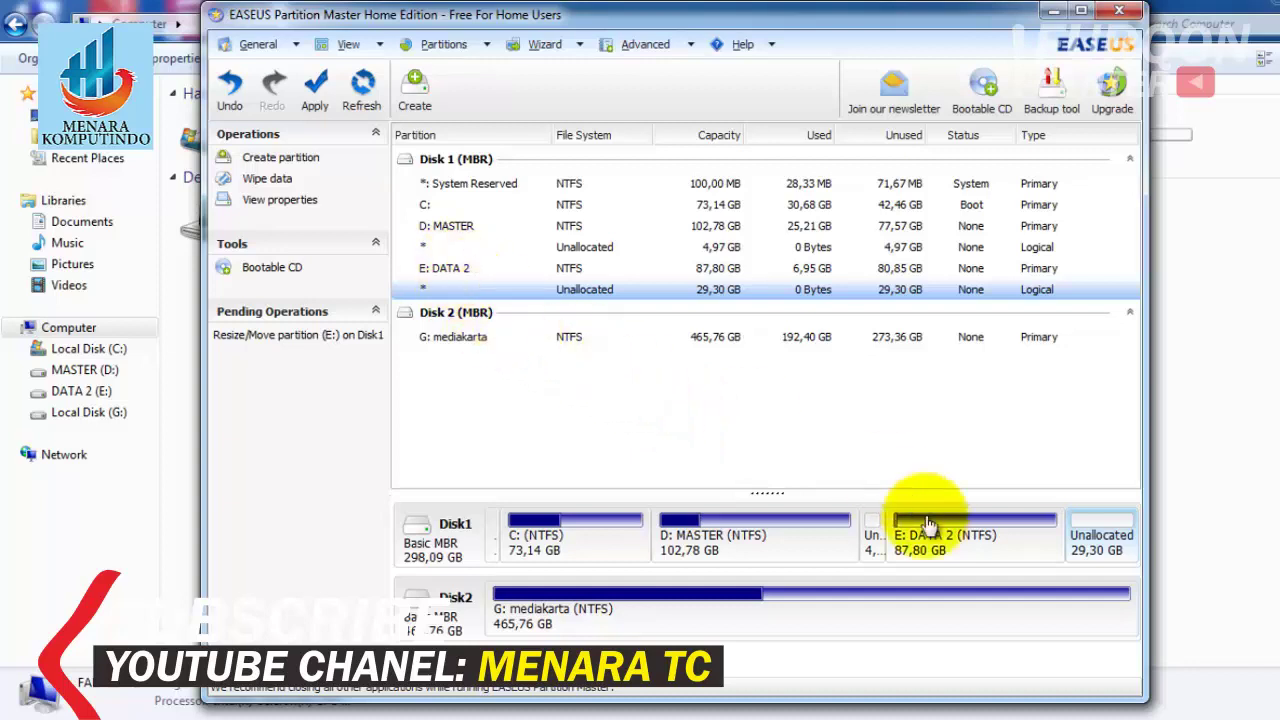
click(979, 532)
click(1108, 533)
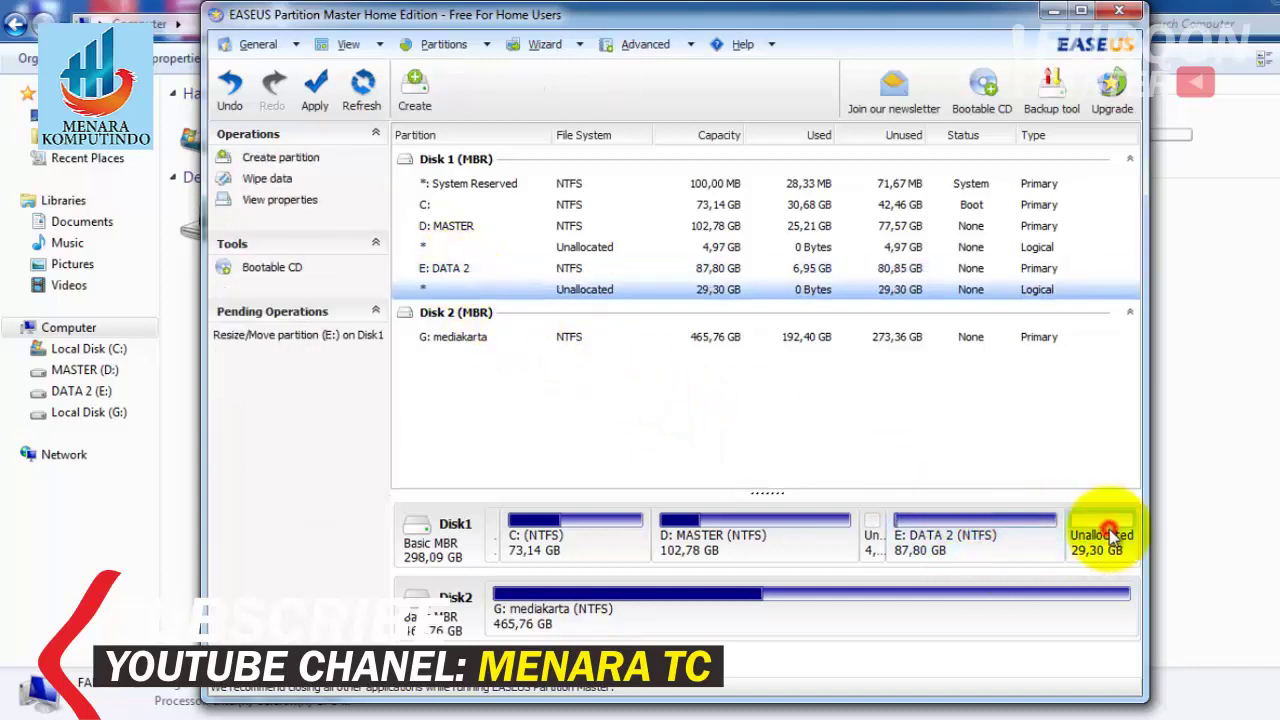
click(447, 289)
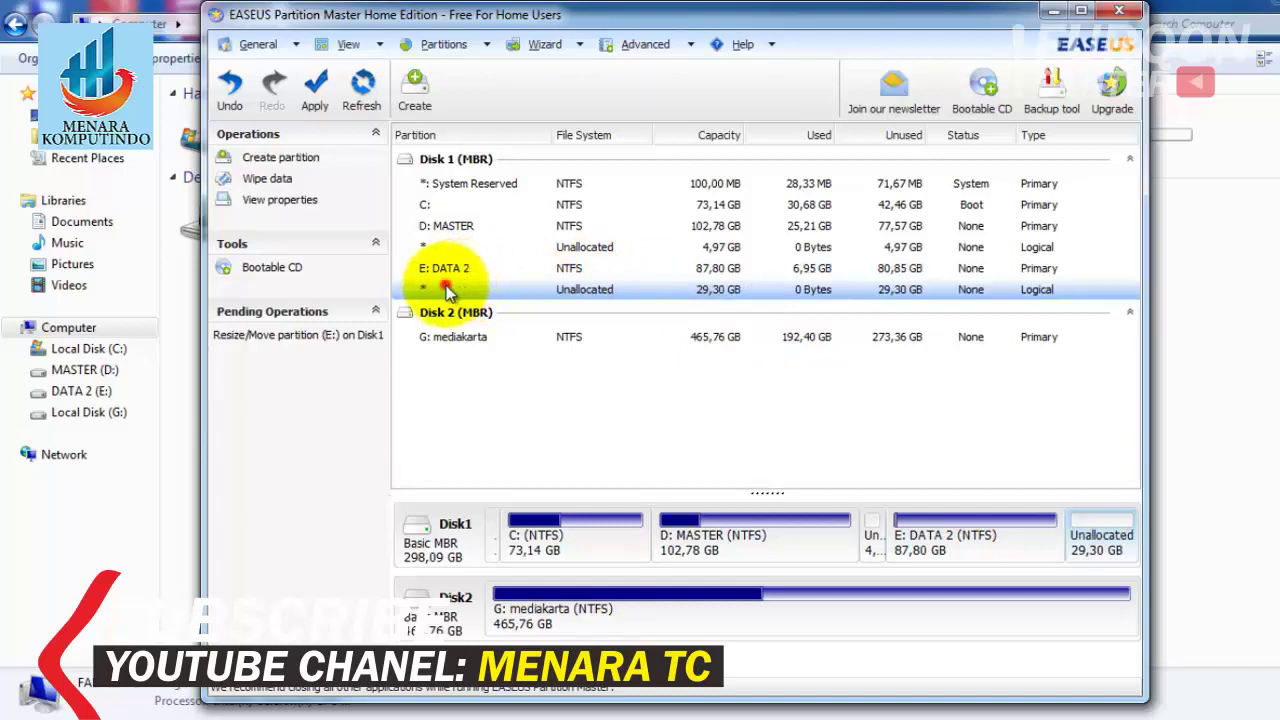
right_click(444, 289)
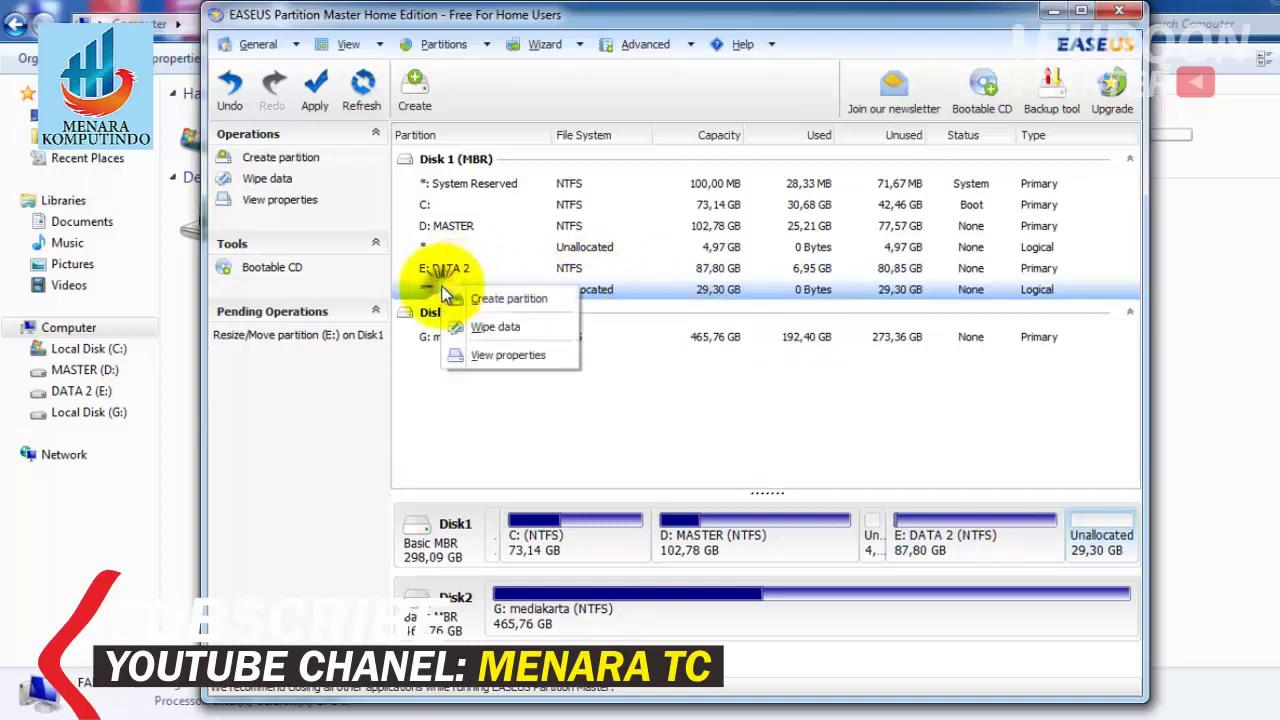
click(476, 304)
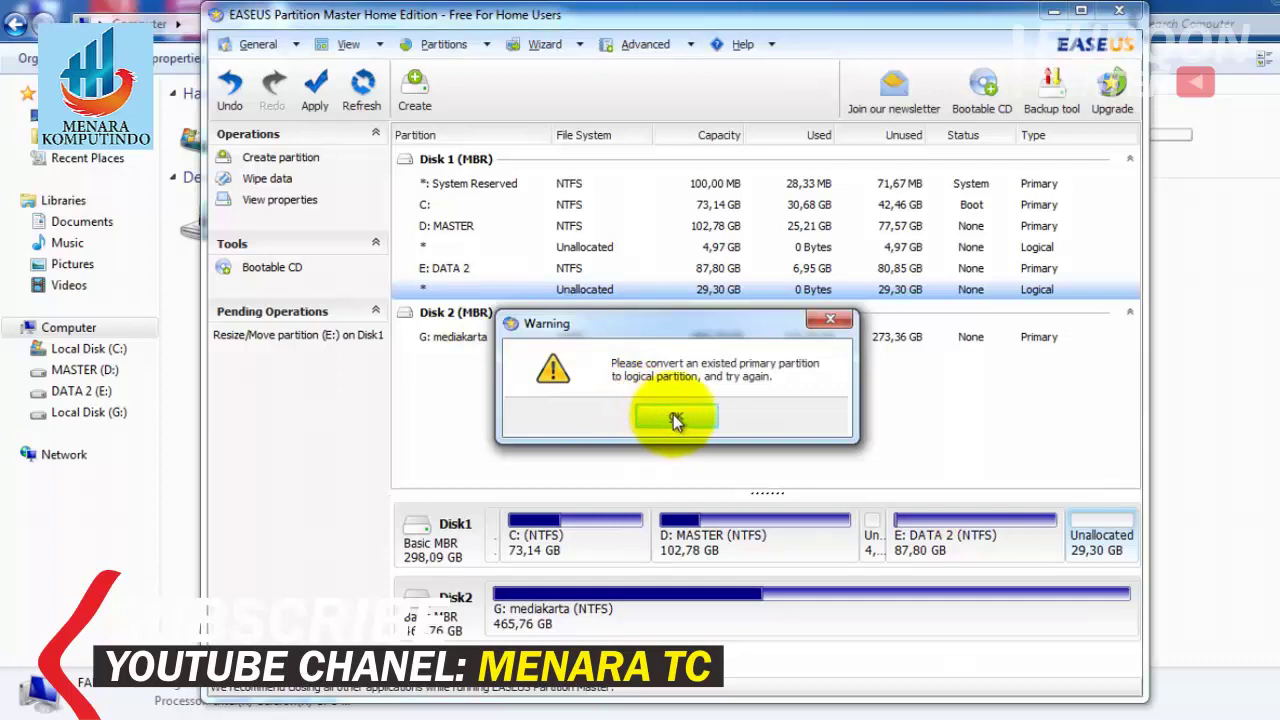
click(675, 420)
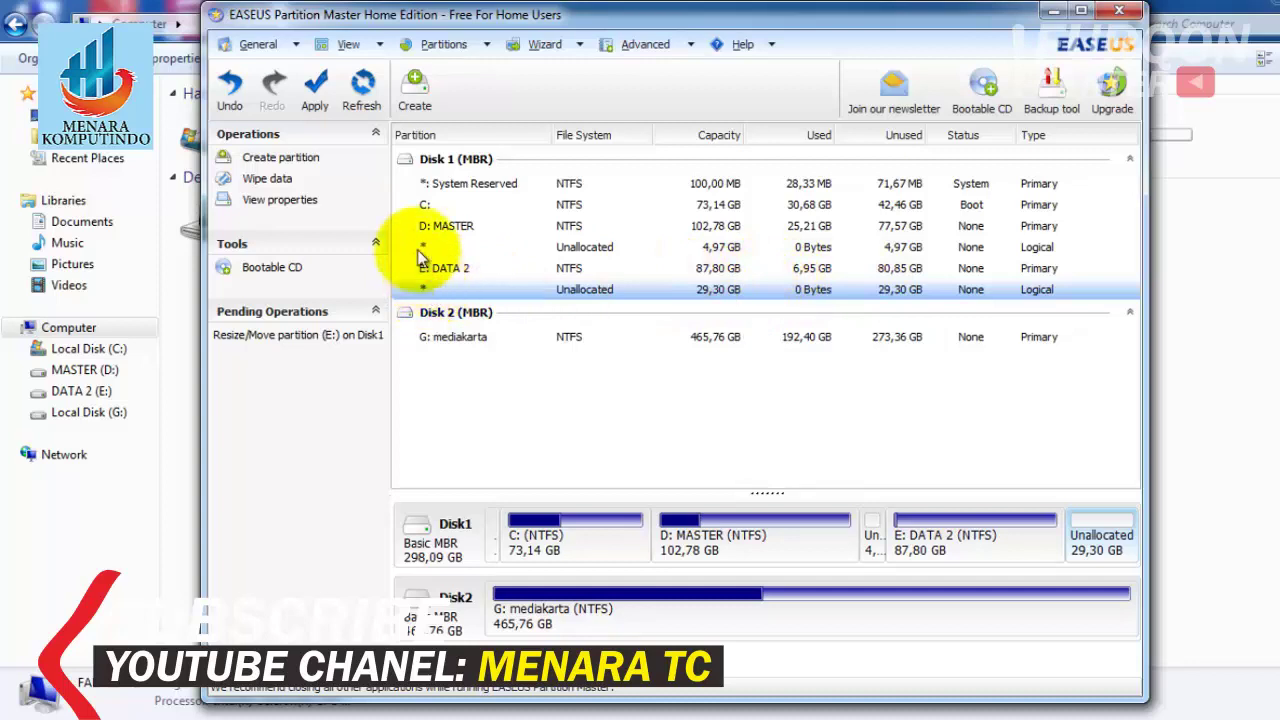
click(225, 88)
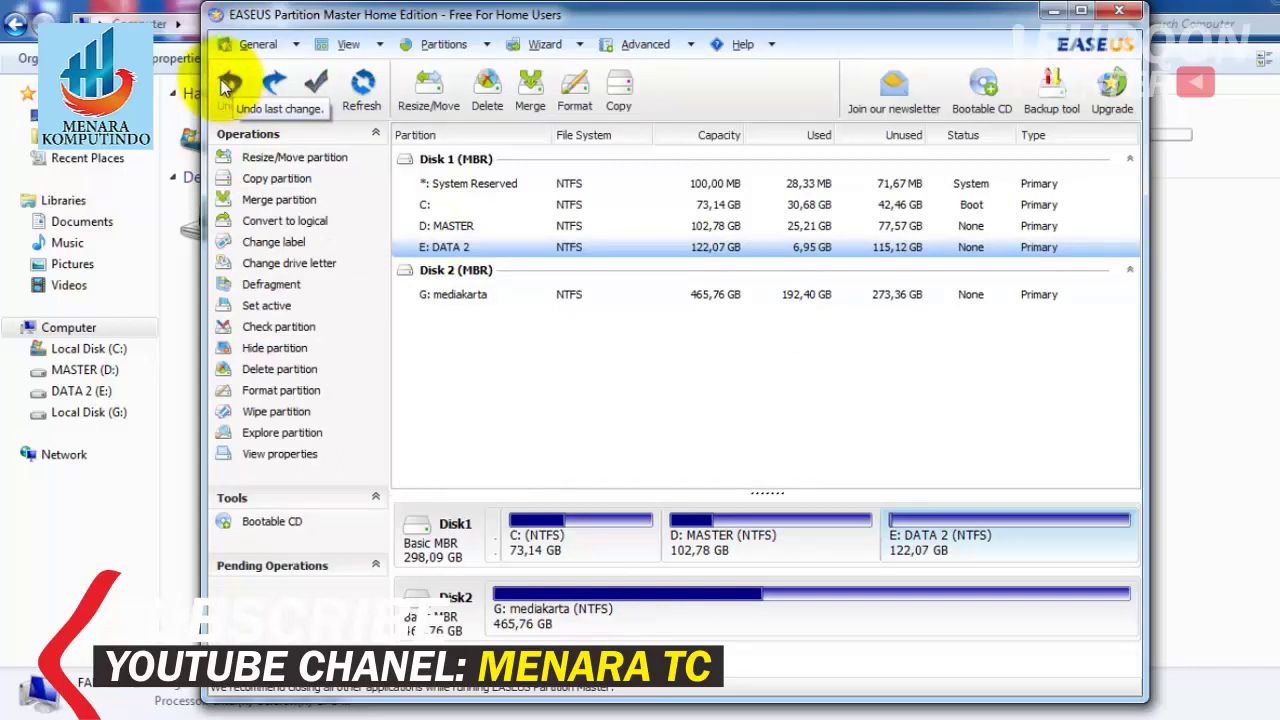
click(226, 86)
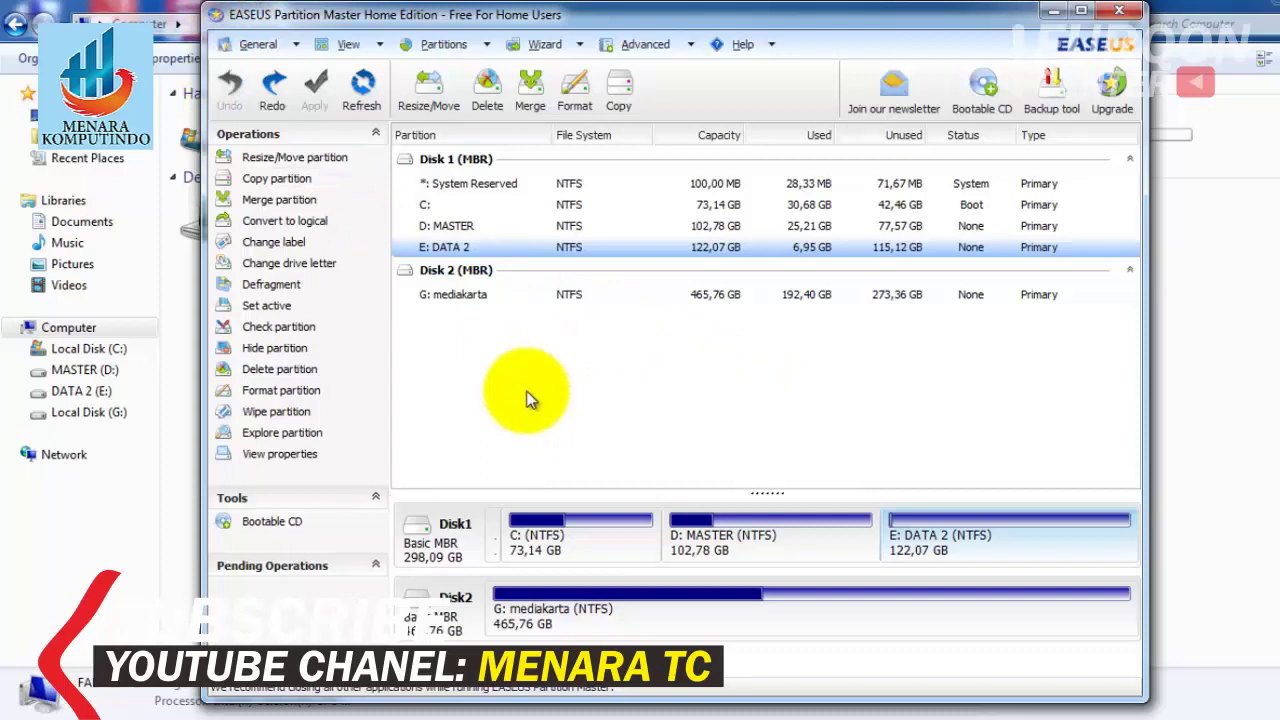
- Shrink G: mediakarta on Disk 2 from its end to about 296251 MB, and enter 100000 MB as unallocated space after it
click(776, 607)
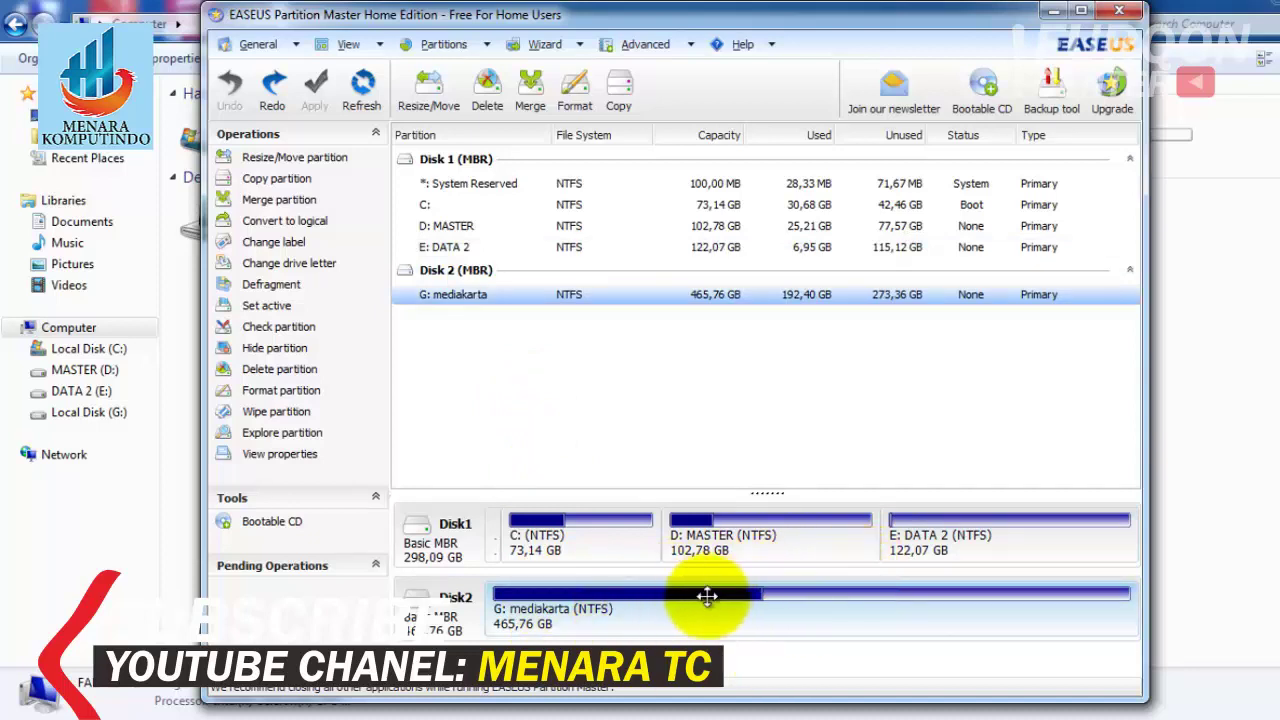
click(428, 90)
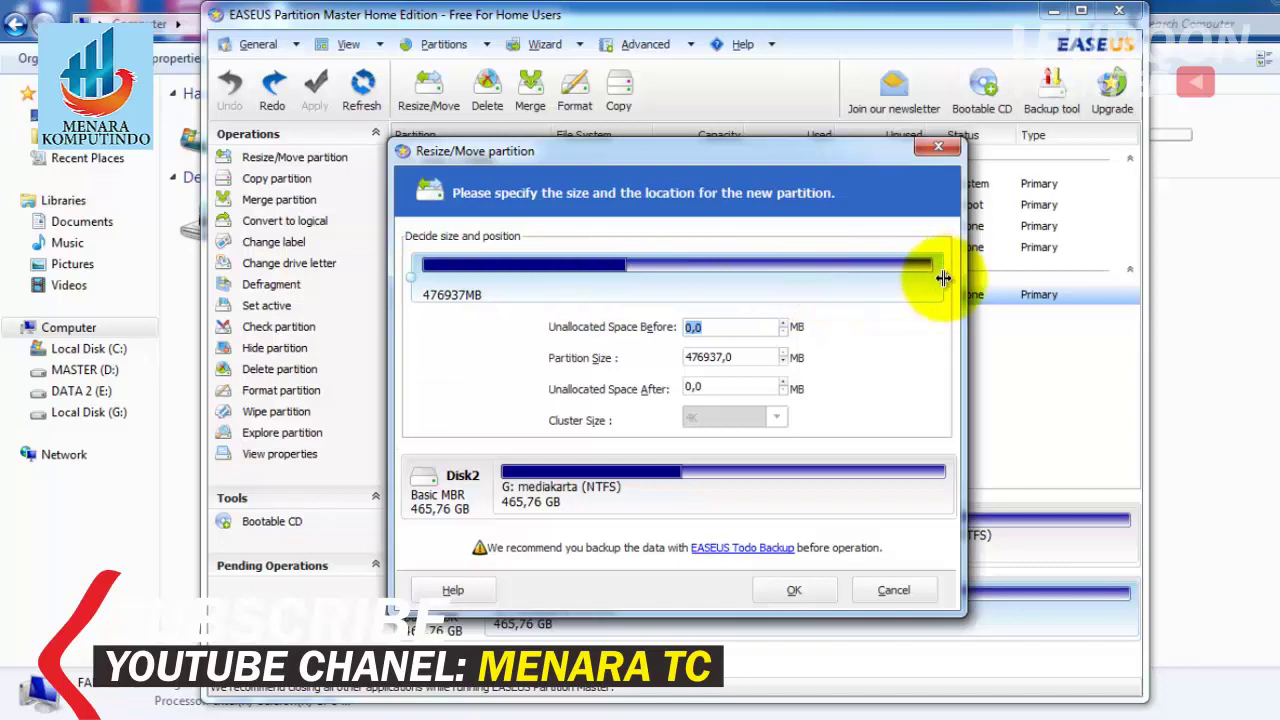
drag(942, 278, 745, 278)
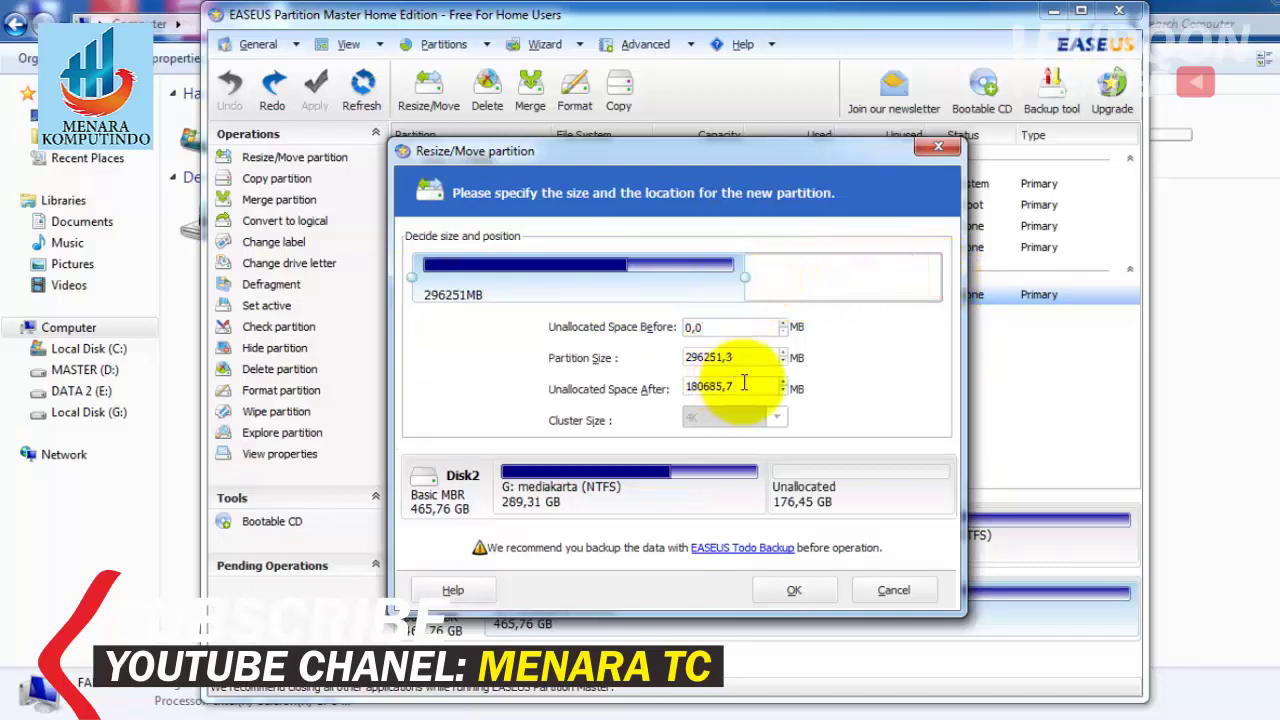
double_click(743, 386)
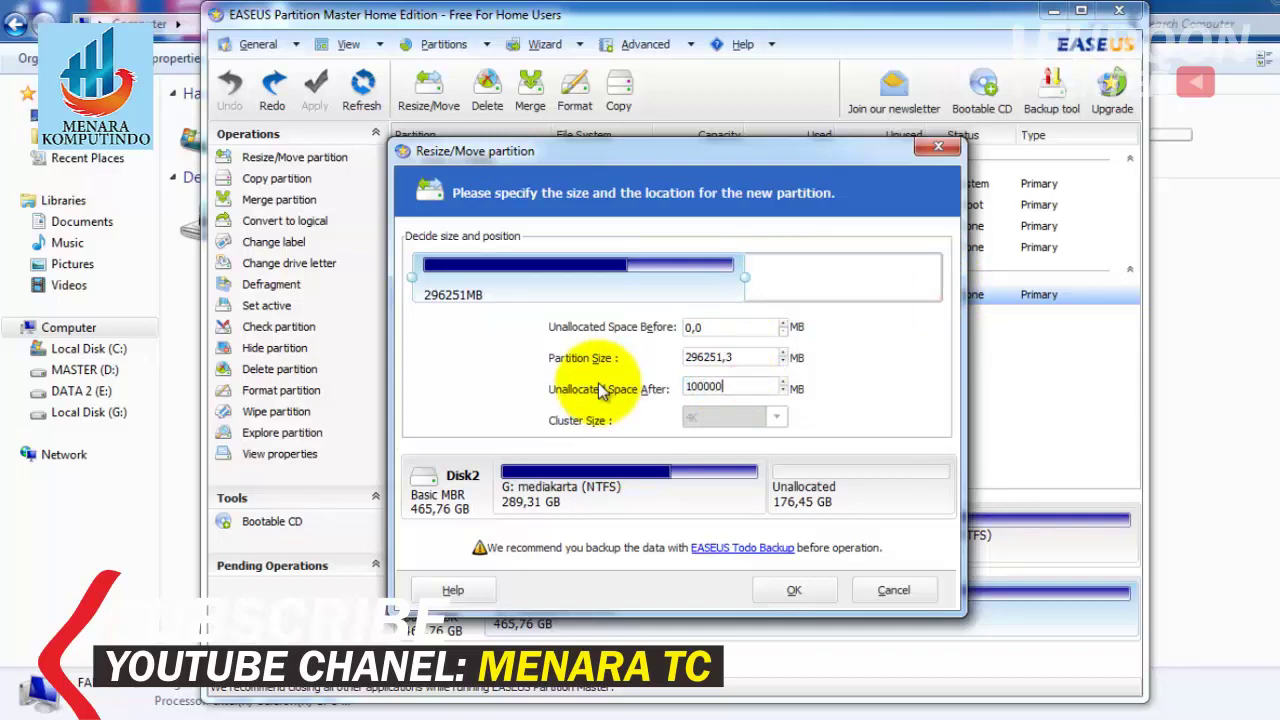
click(790, 590)
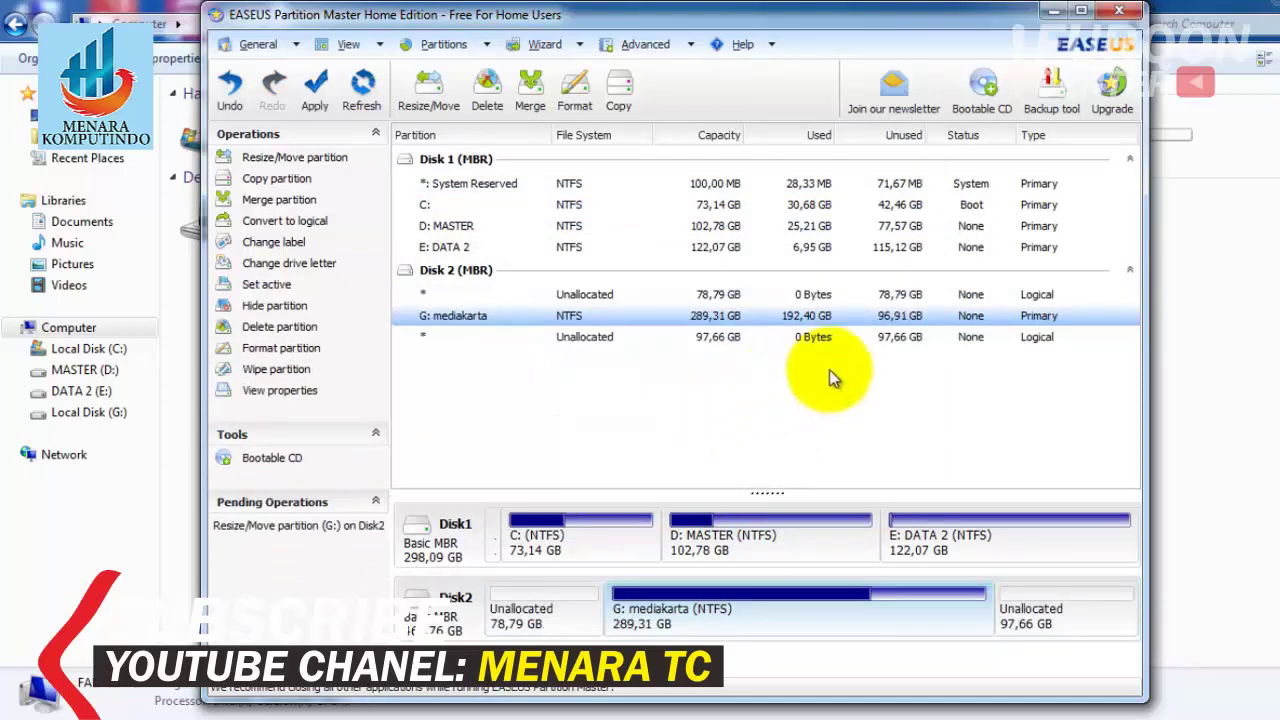
- Compare the unallocated blocks before and after G: mediakarta on Disk 2
click(1030, 610)
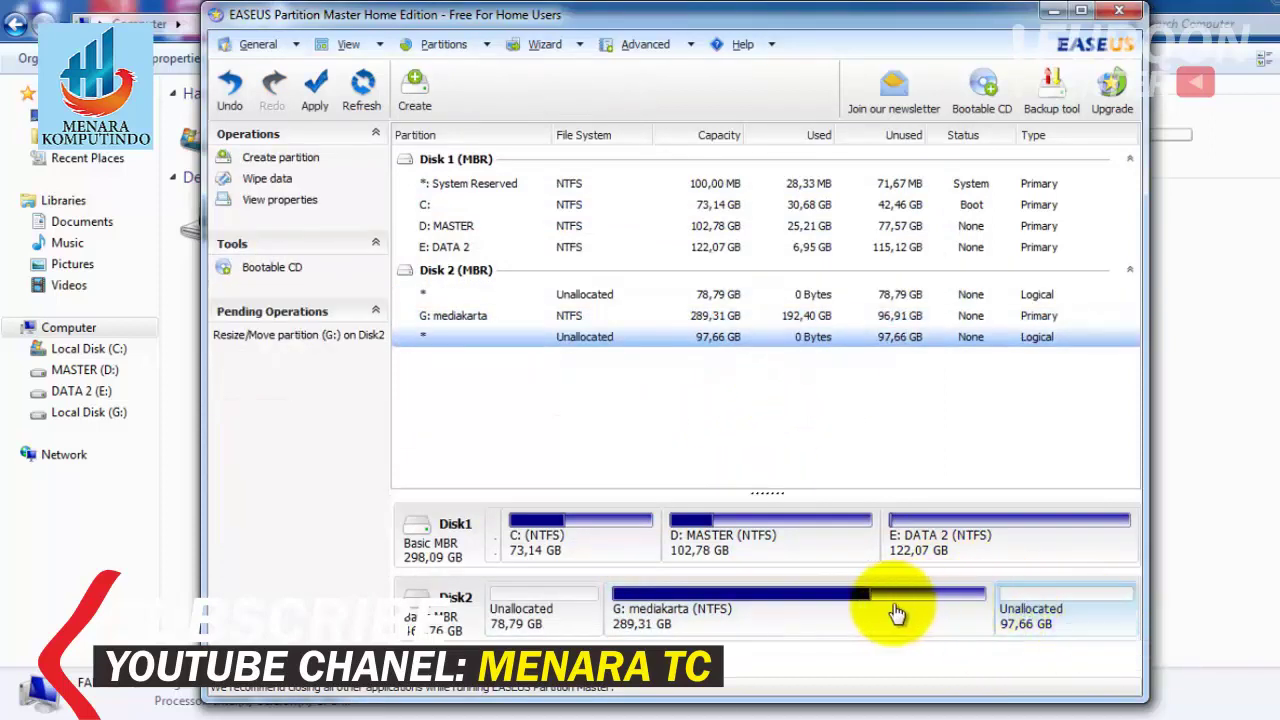
click(1040, 594)
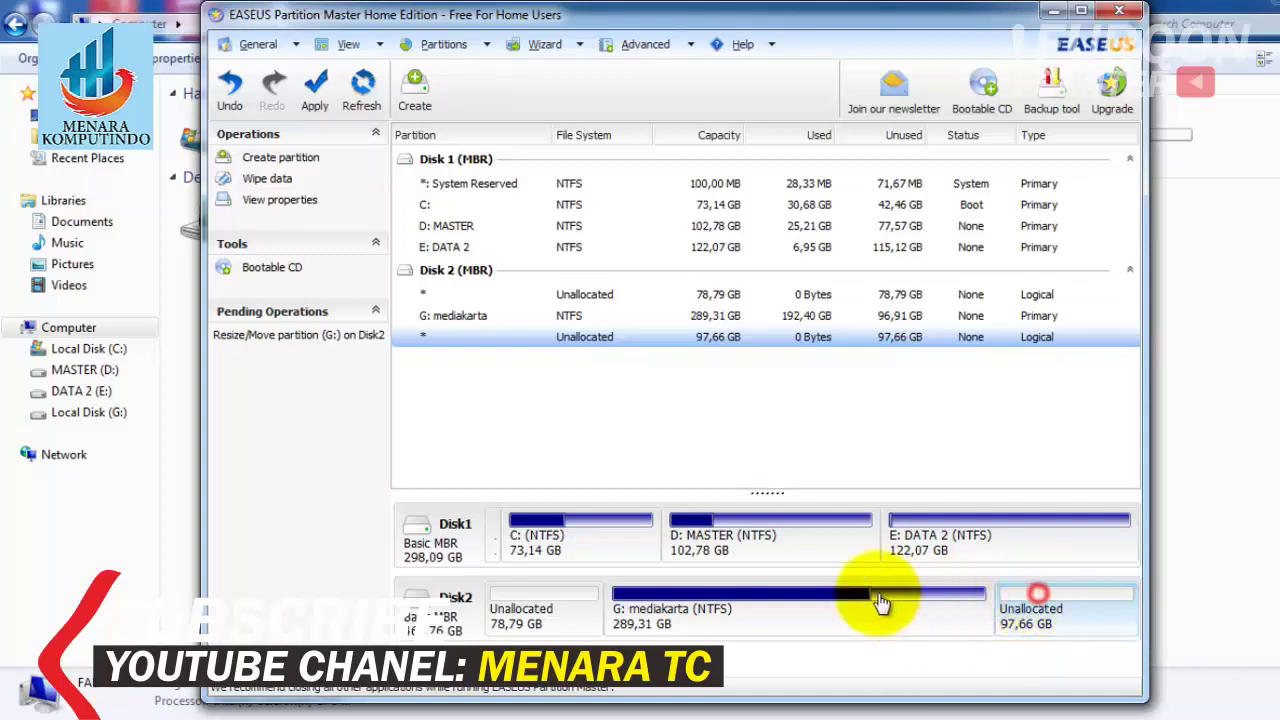
click(533, 595)
click(1038, 608)
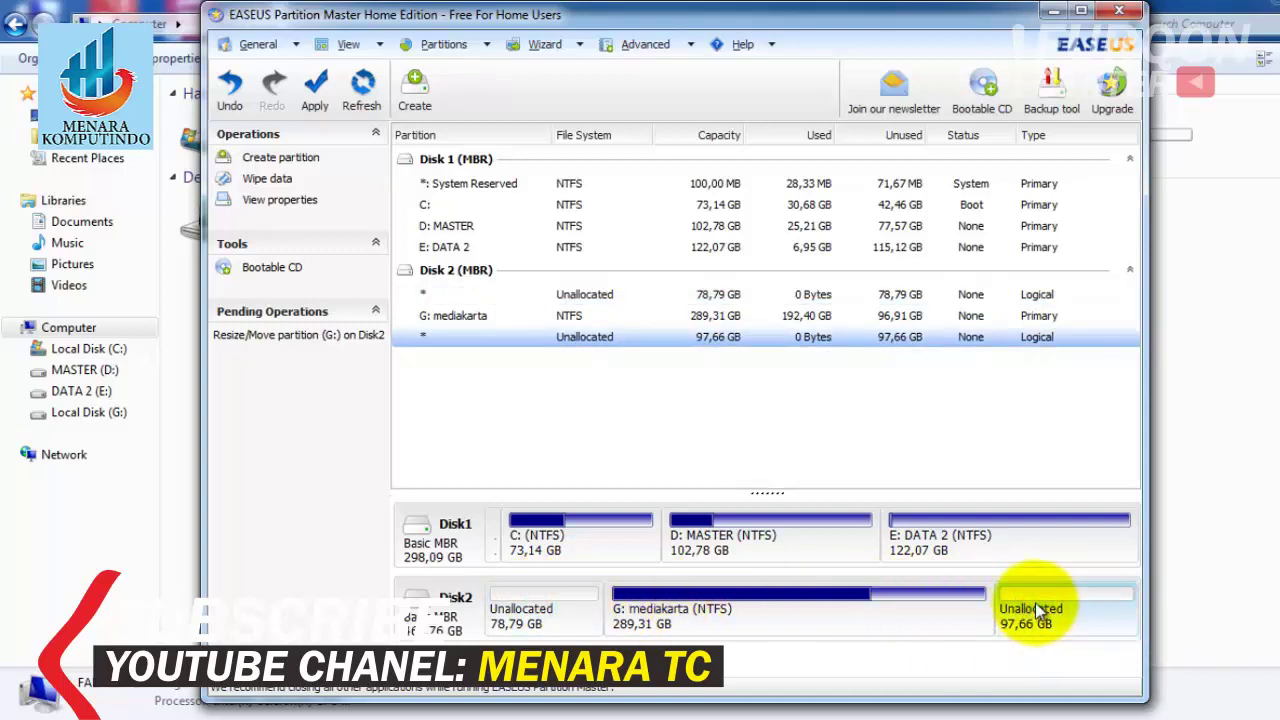
click(523, 609)
click(1036, 598)
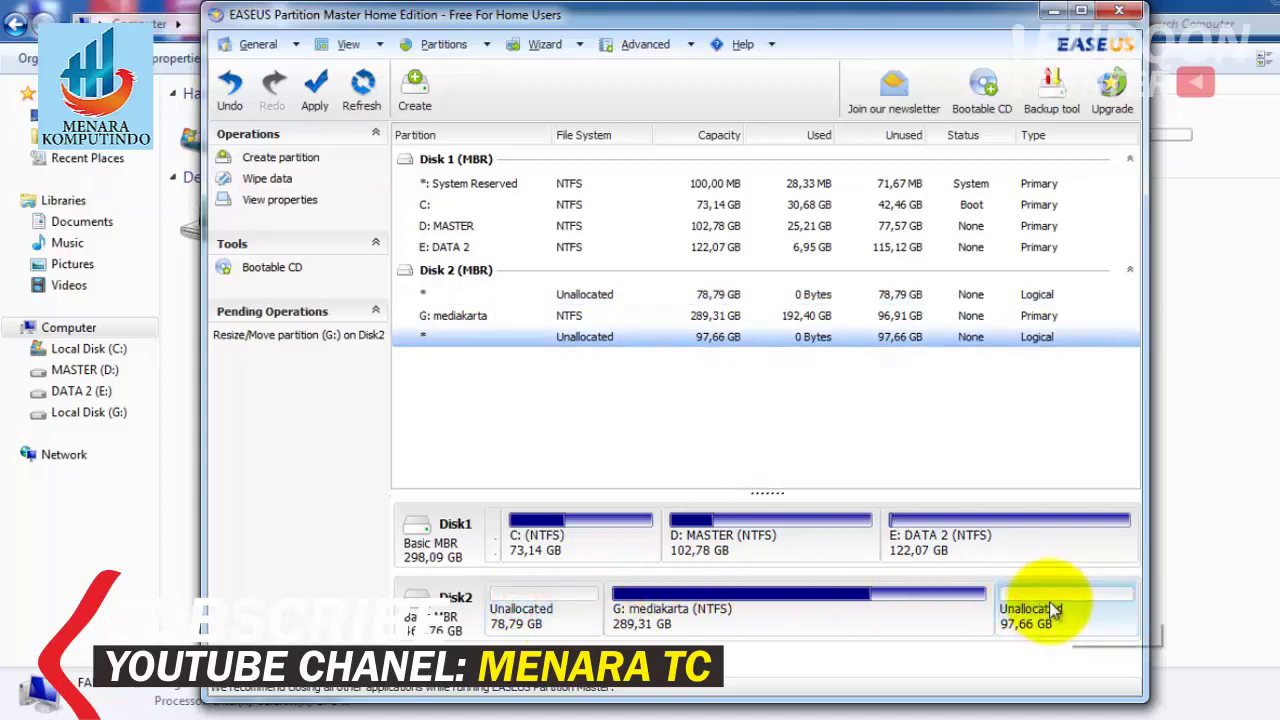
- Start a new partition in the unallocated space after G: mediakarta, labelled "data" and created as Primary
right_click(1052, 610)
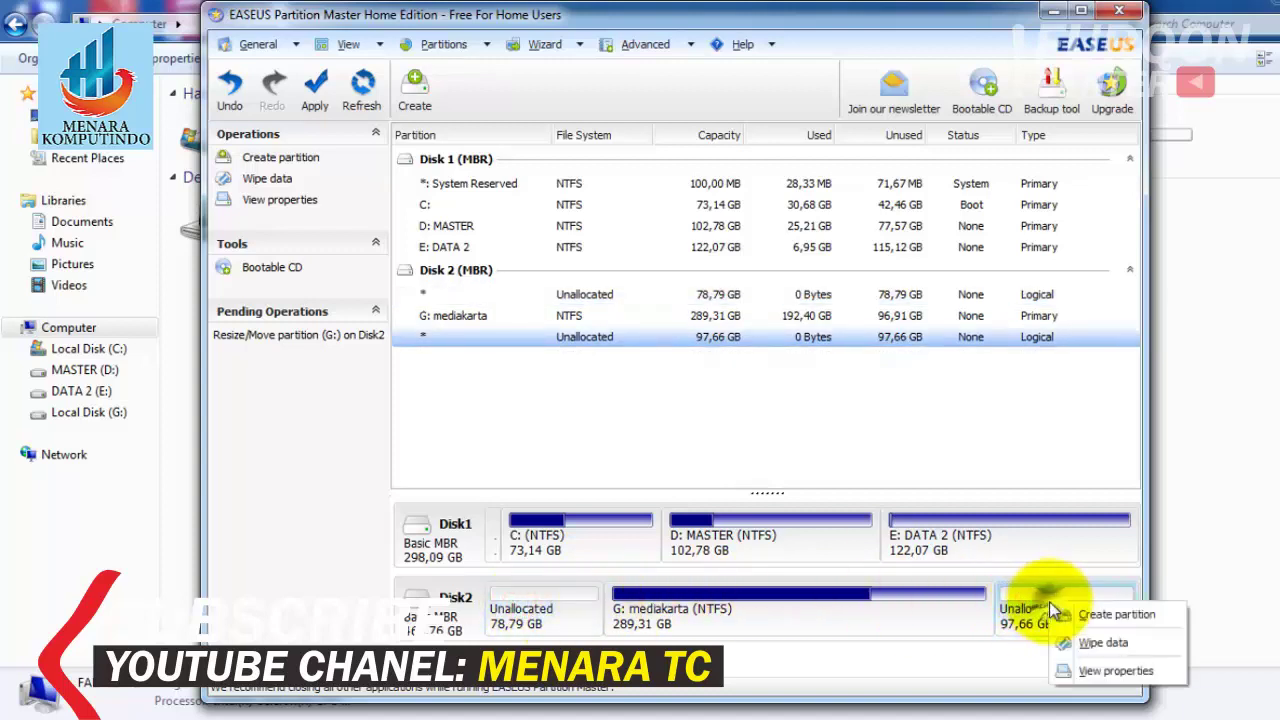
click(1100, 616)
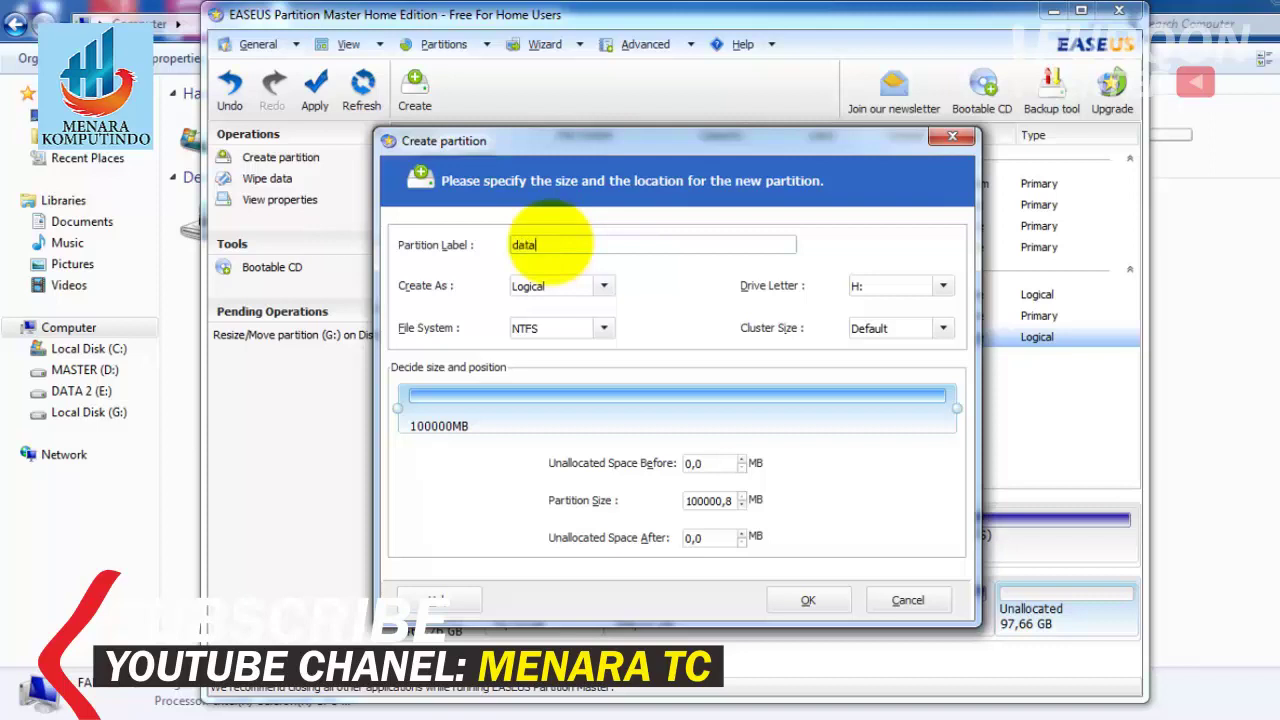
click(601, 286)
click(535, 310)
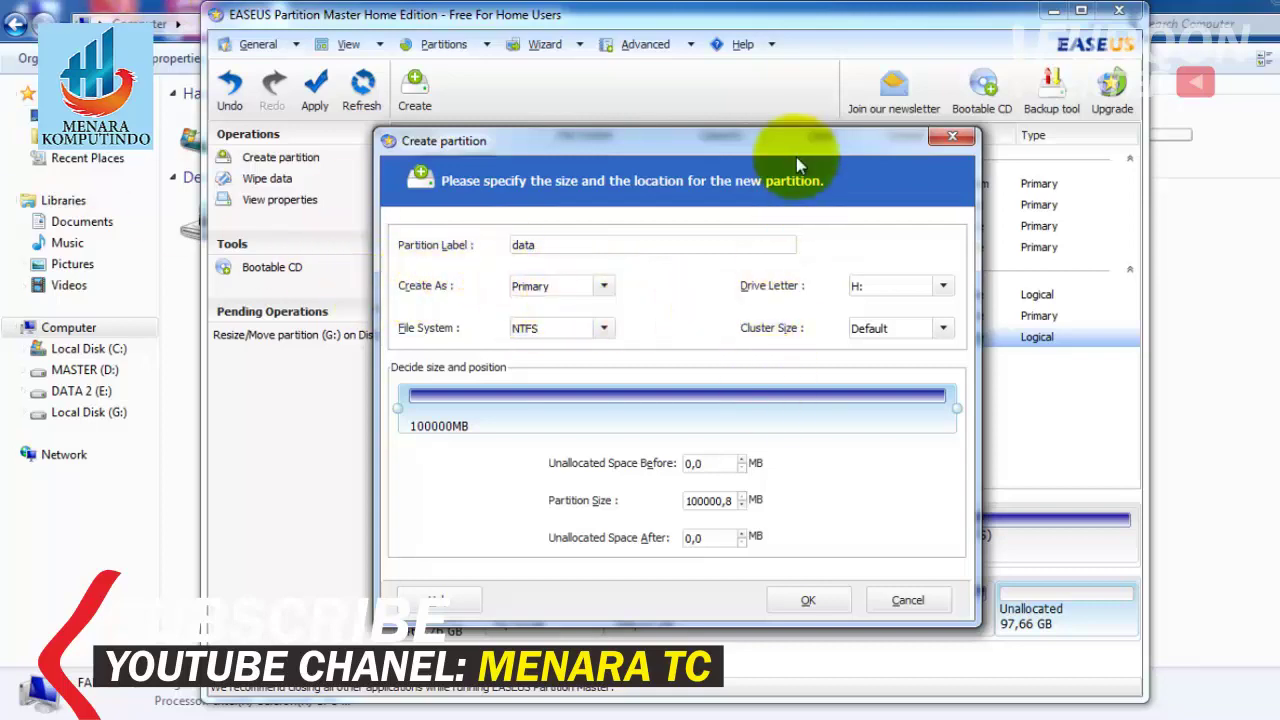
drag(666, 133, 332, 30)
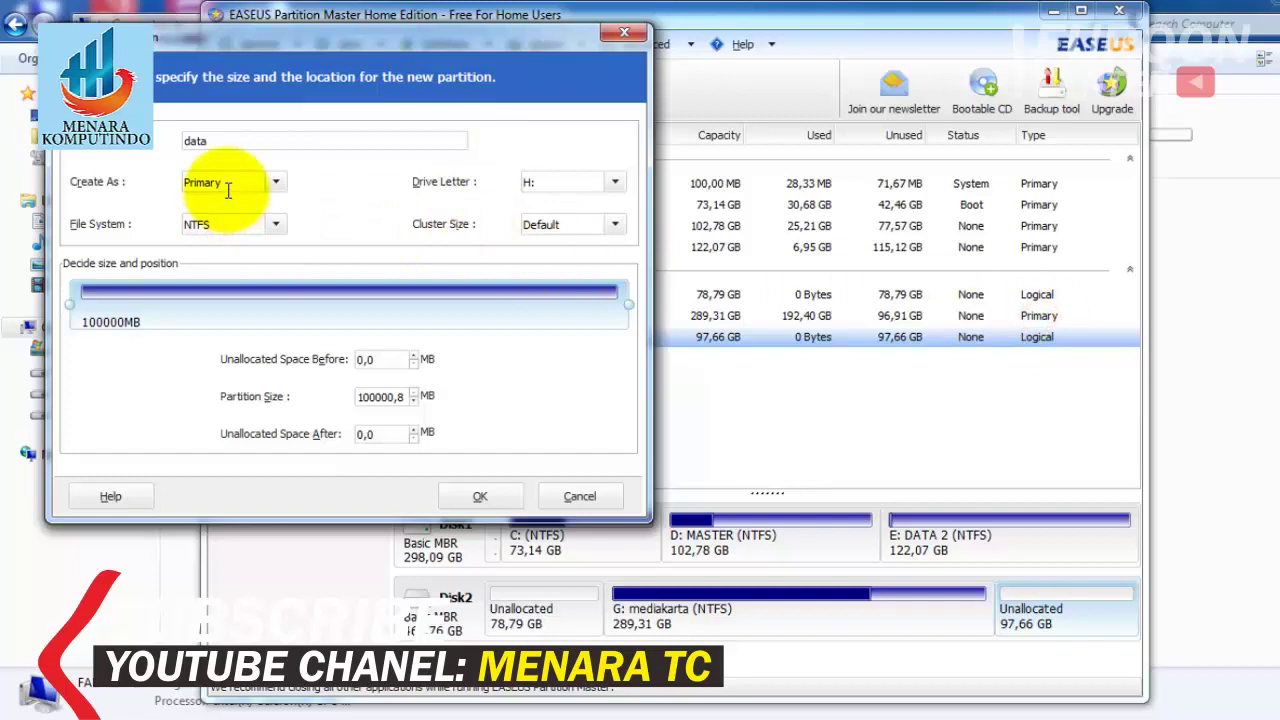
- Check the drive letter and file system choices, keep H: and NTFS, and confirm the new partition
click(615, 183)
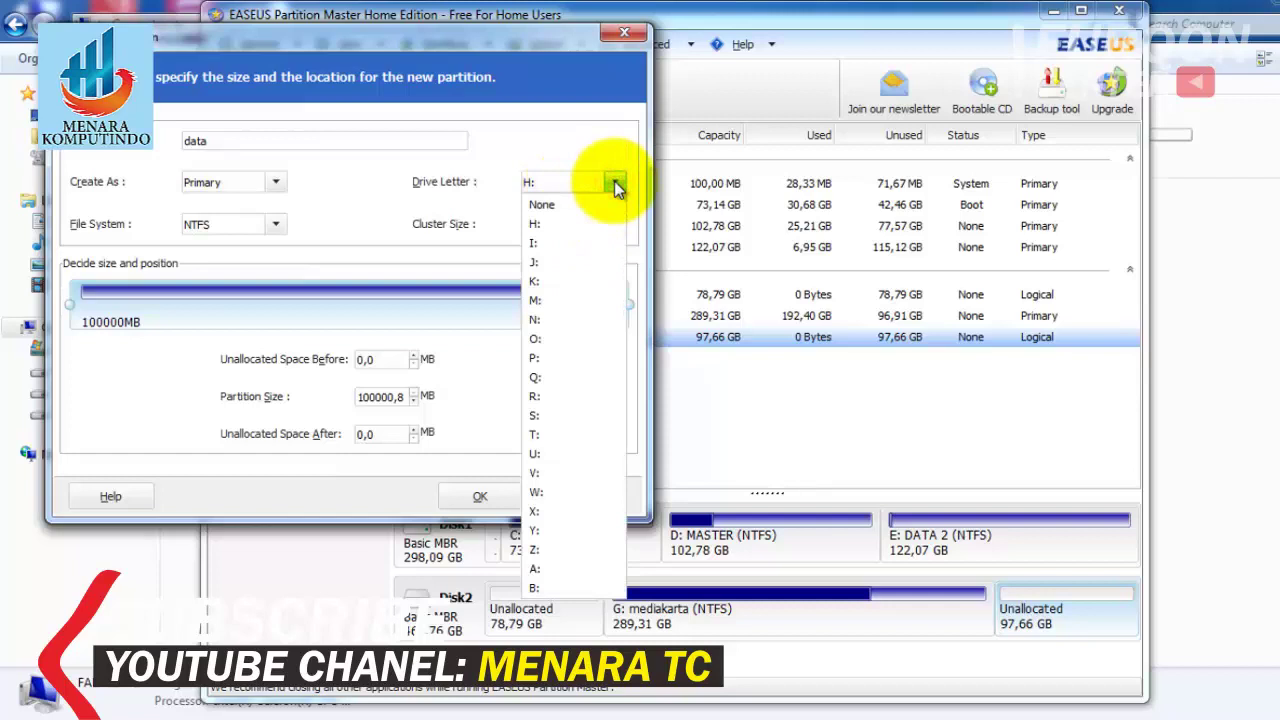
click(616, 185)
click(616, 185)
click(537, 183)
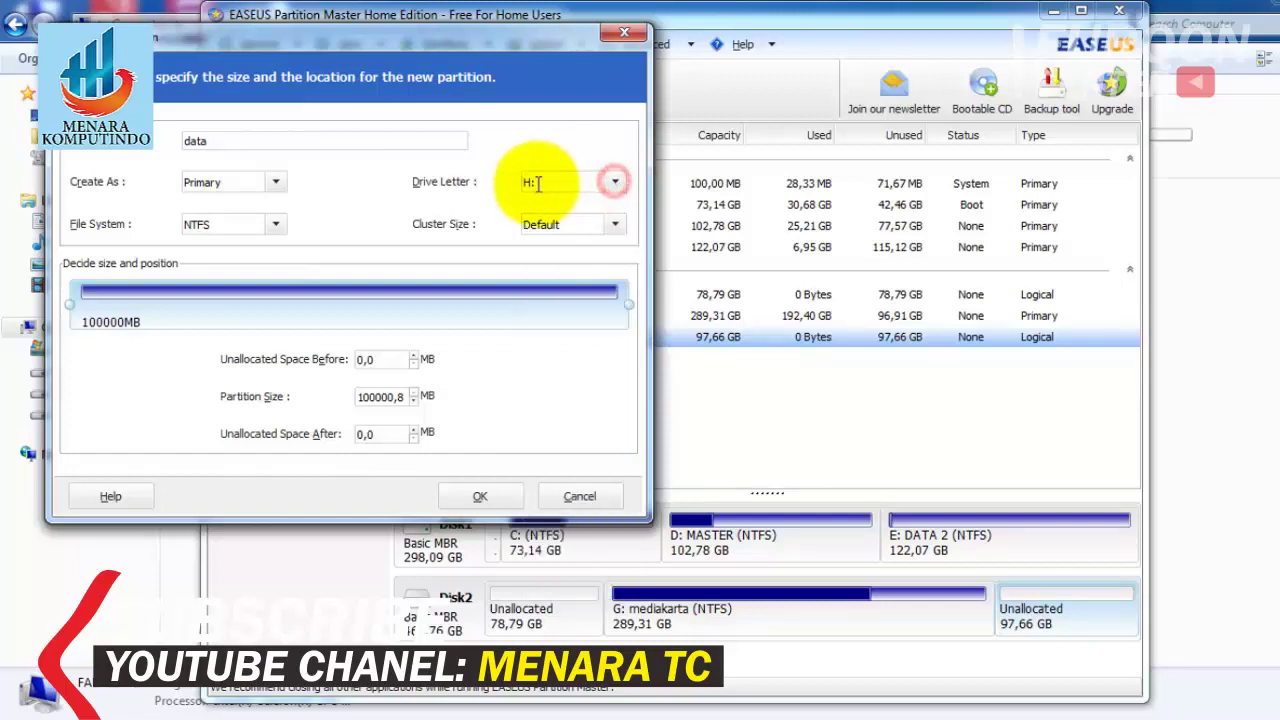
click(270, 227)
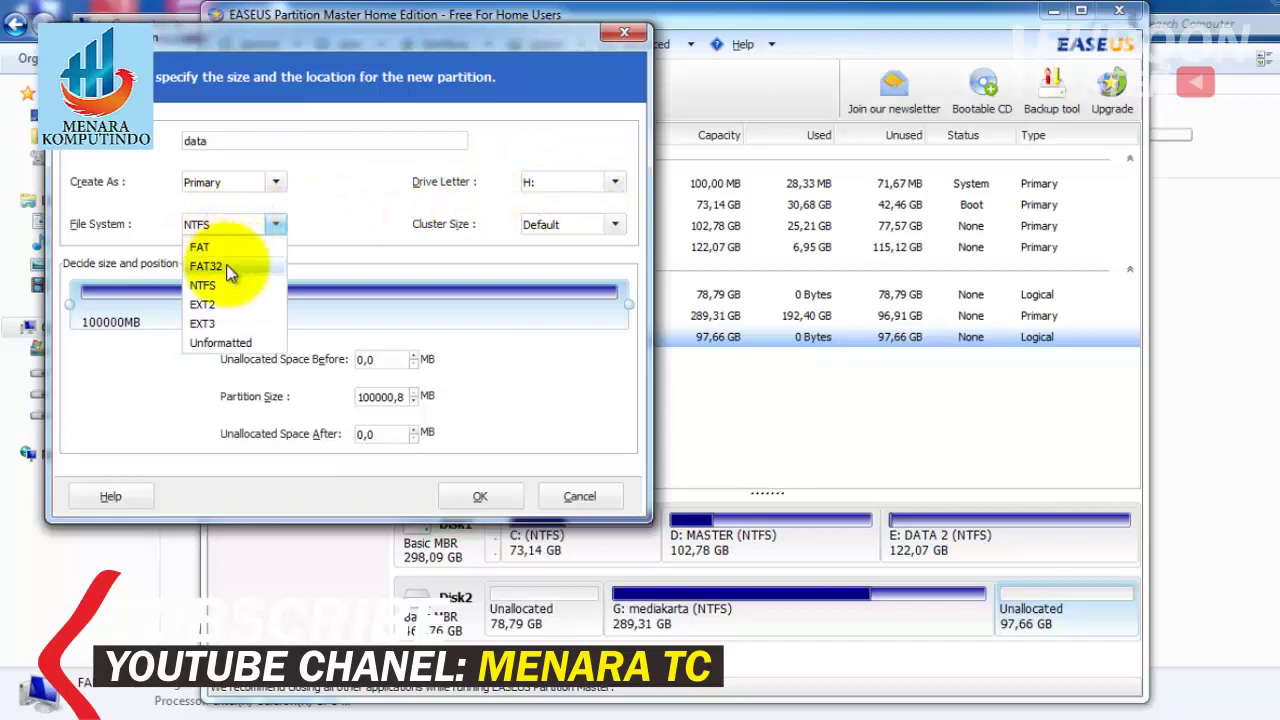
click(314, 222)
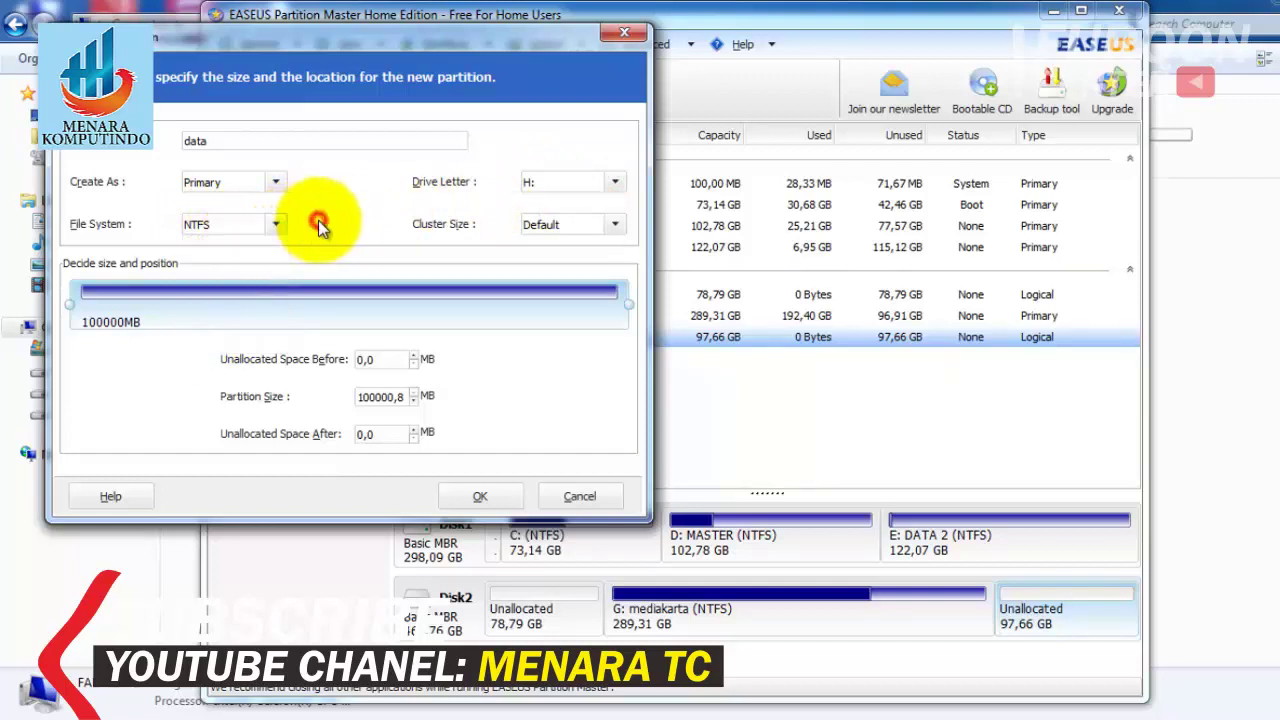
click(480, 496)
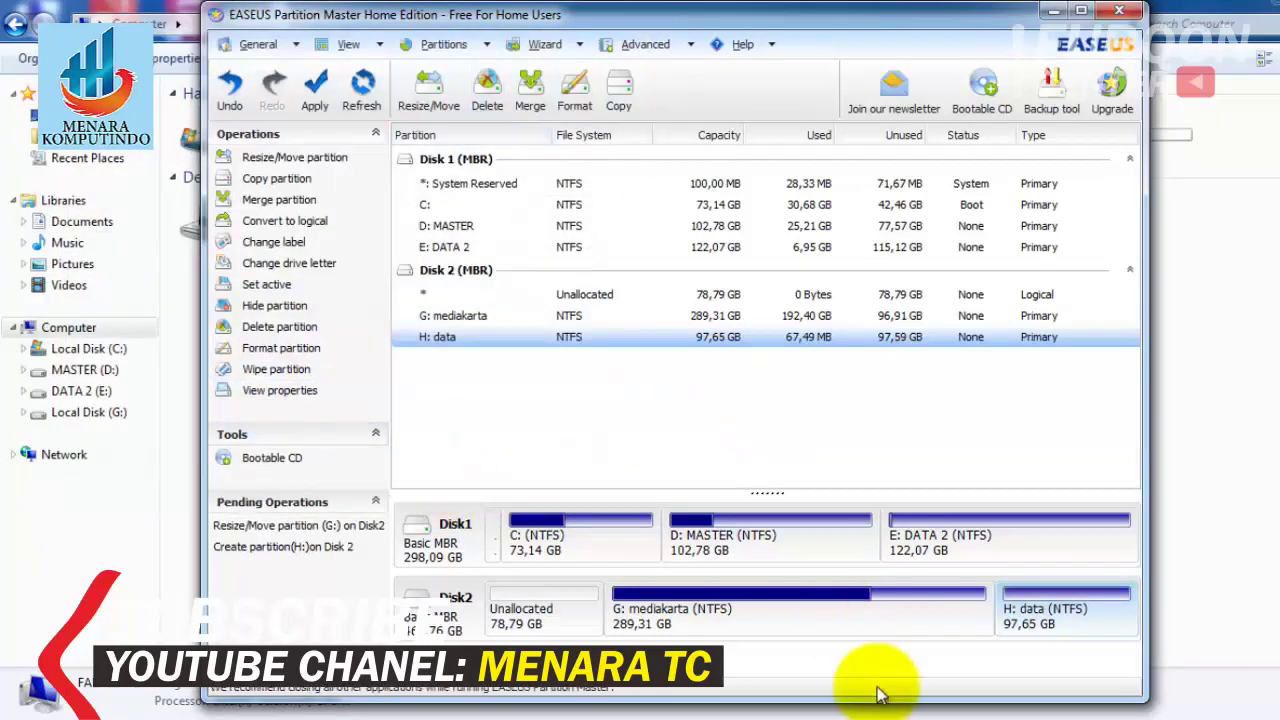
- Compare H: data, G: mediakarta and the remaining unallocated block on Disk 2
click(1045, 603)
click(703, 616)
click(1045, 608)
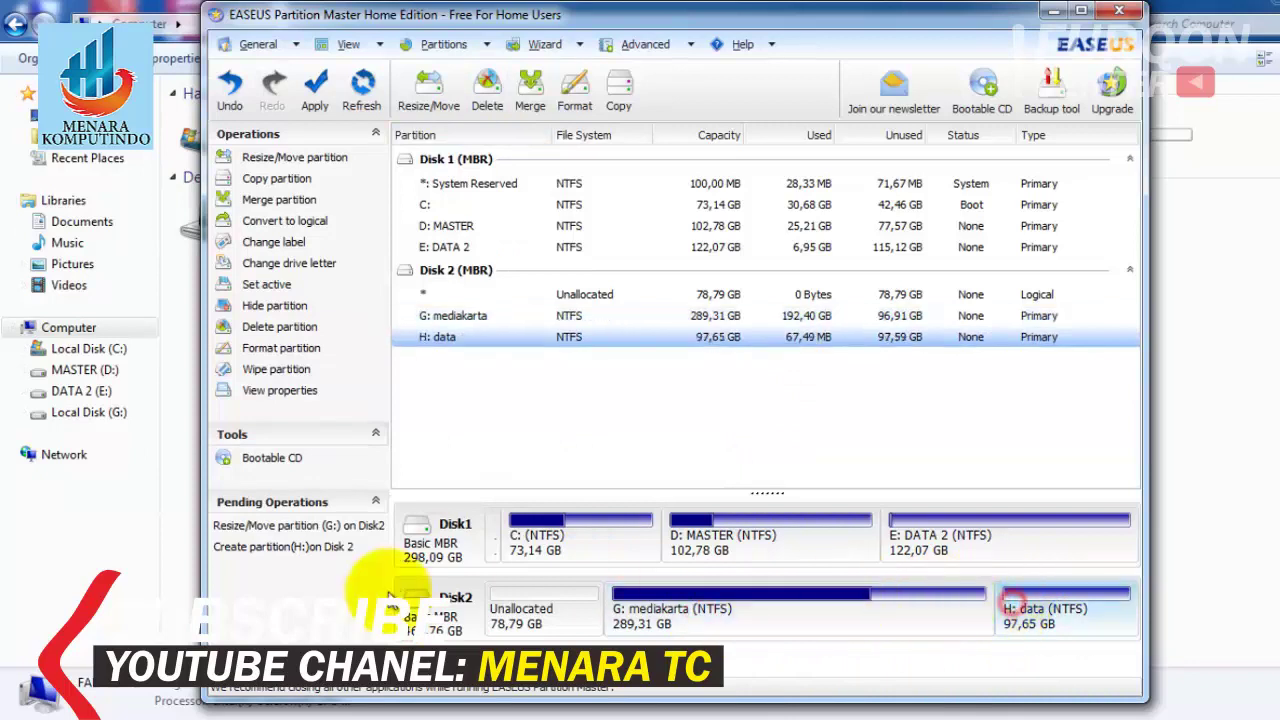
click(555, 606)
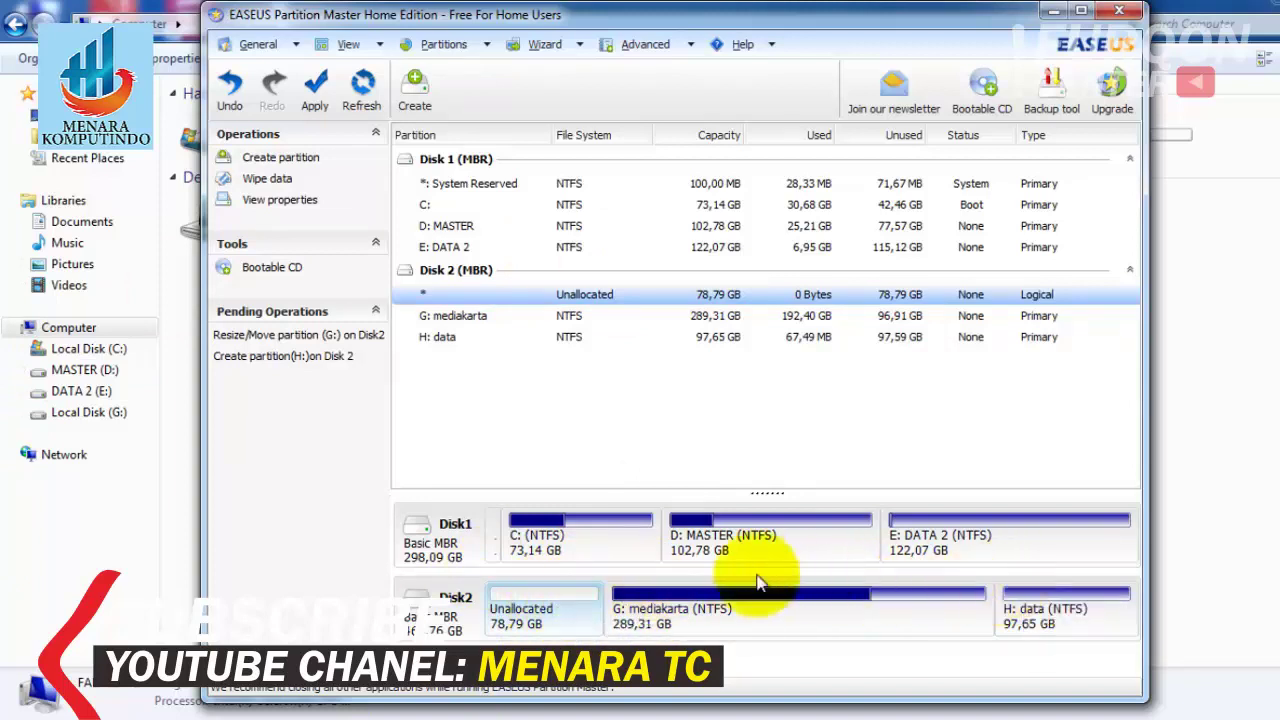
click(960, 607)
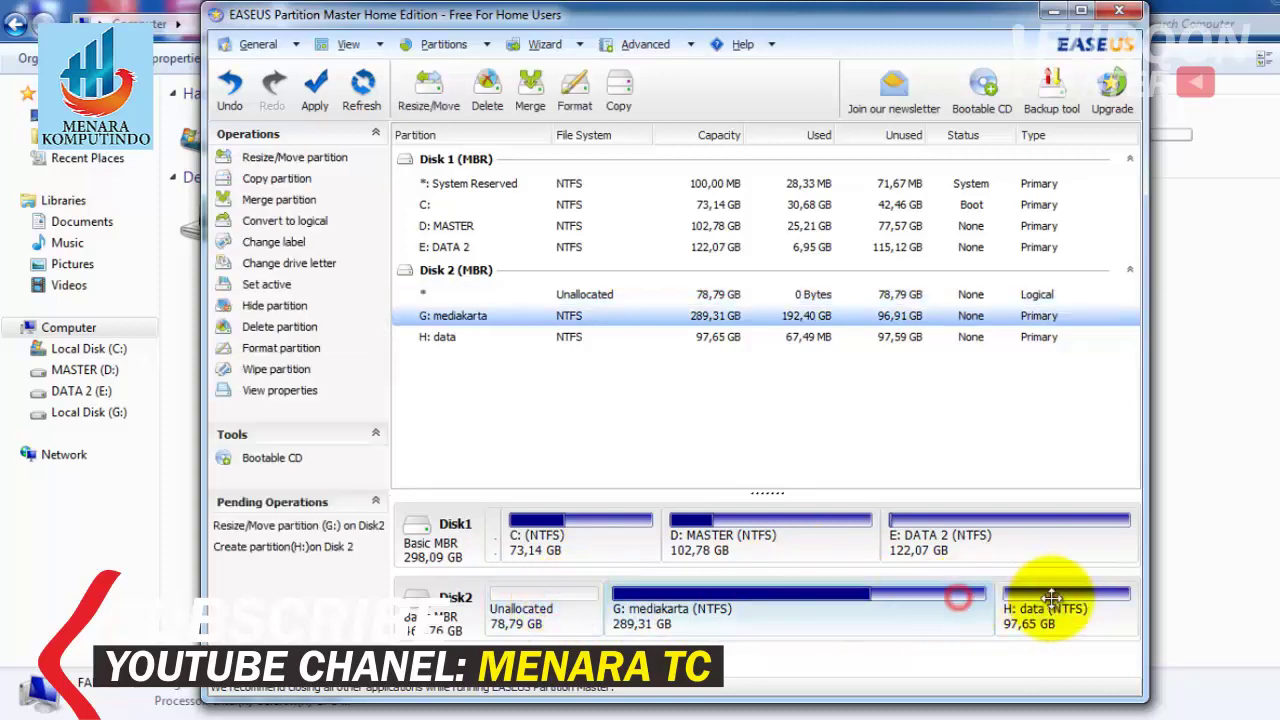
click(1049, 605)
click(797, 607)
click(1035, 603)
click(847, 606)
click(1030, 598)
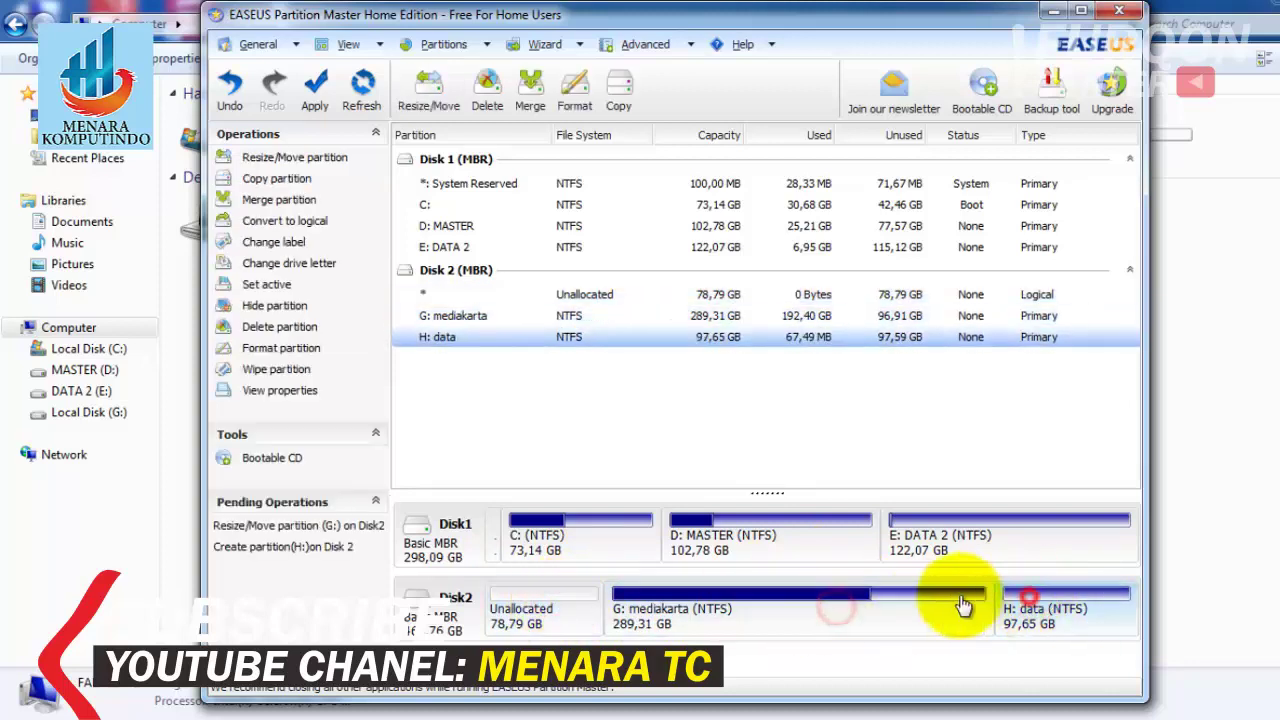
click(865, 597)
click(1040, 597)
click(877, 597)
click(1020, 602)
click(866, 597)
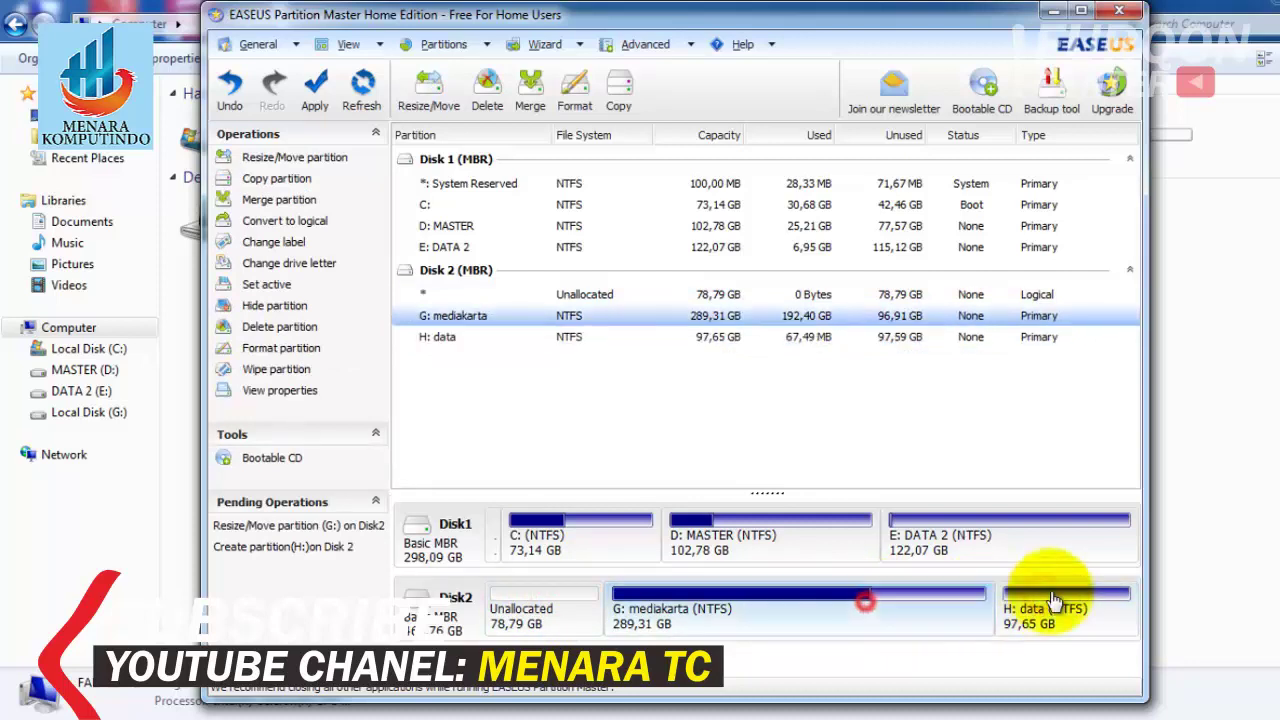
click(1049, 597)
click(868, 598)
click(1043, 600)
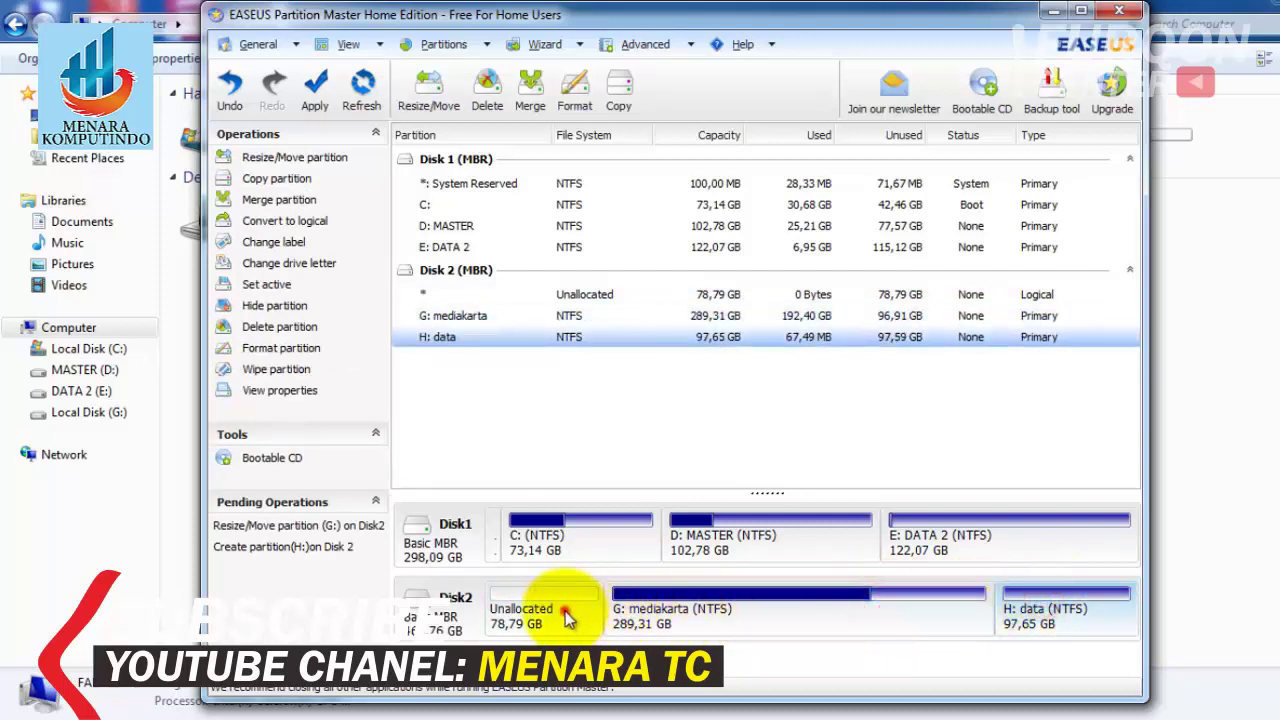
click(566, 607)
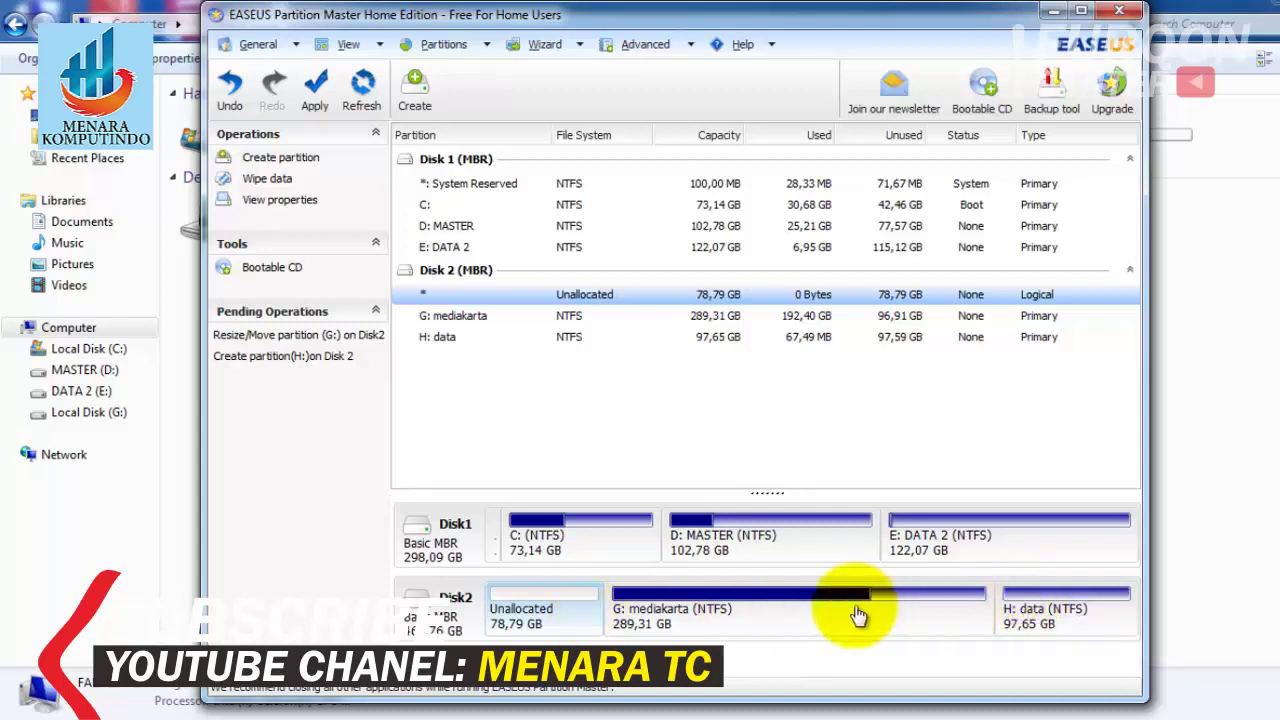
click(1090, 600)
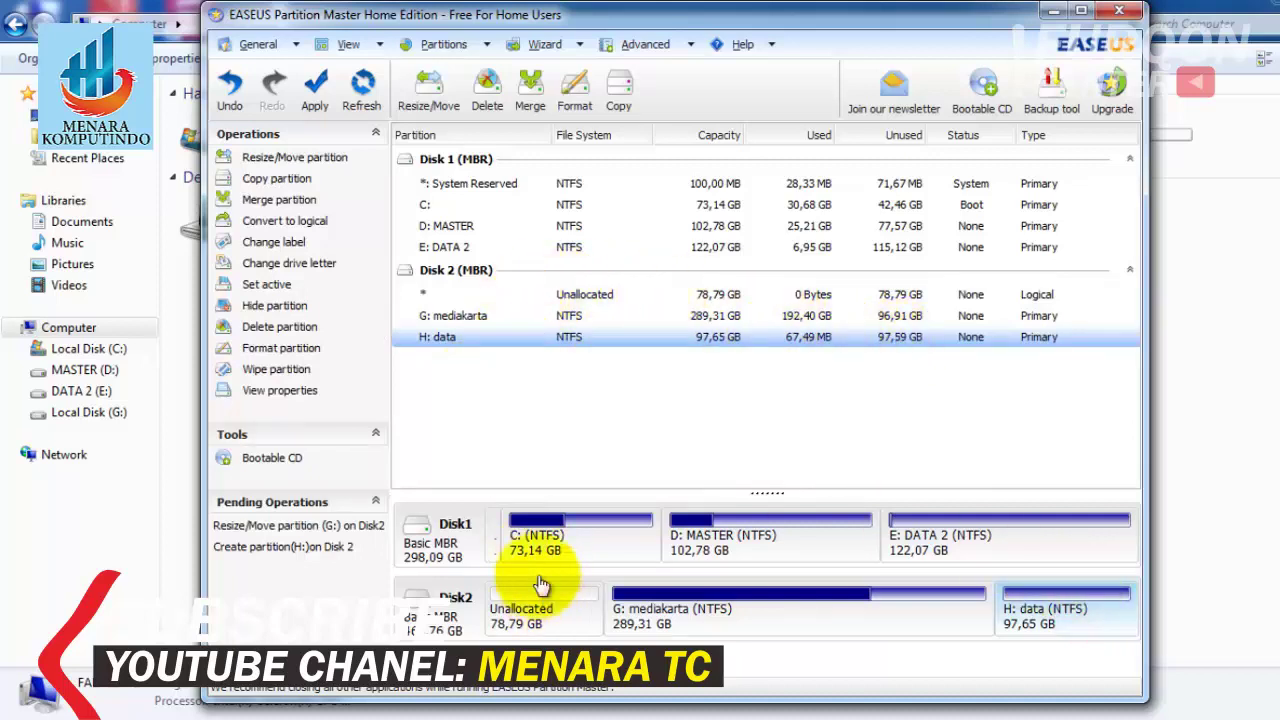
- Create a primary NTFS partition labelled "data2" with drive letter I: in the unallocated space before G: mediakarta
click(478, 290)
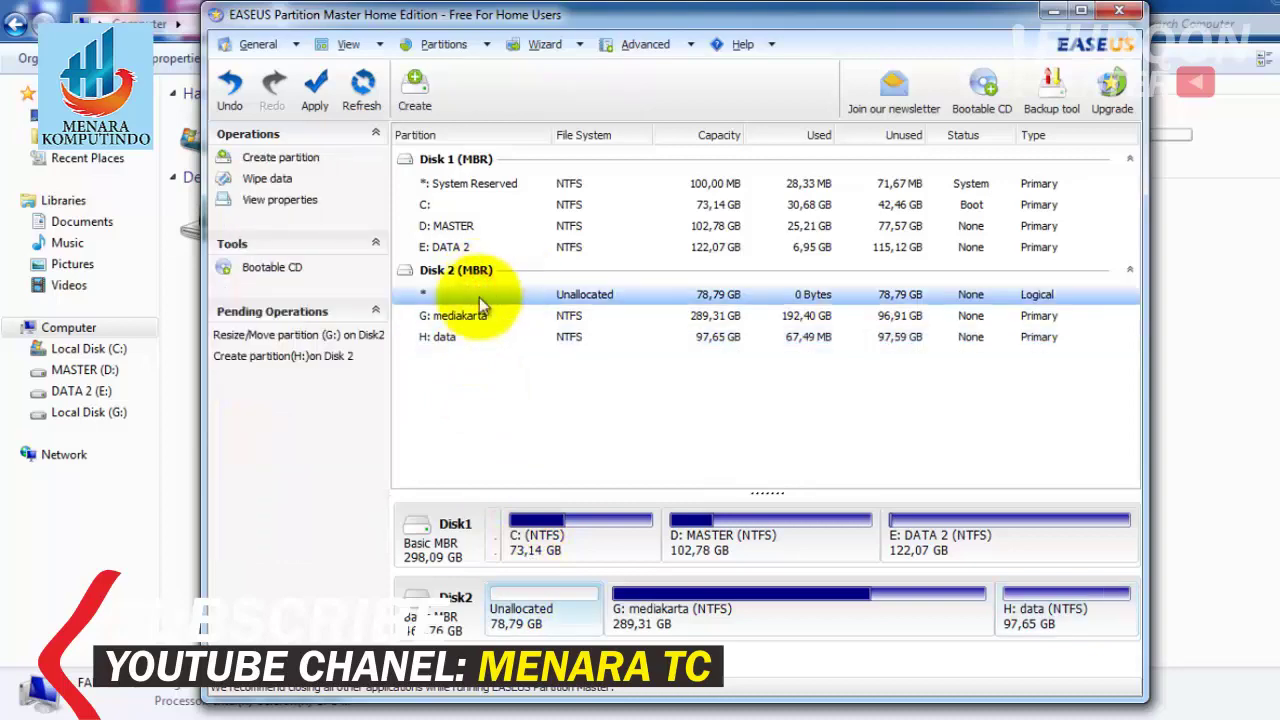
click(560, 606)
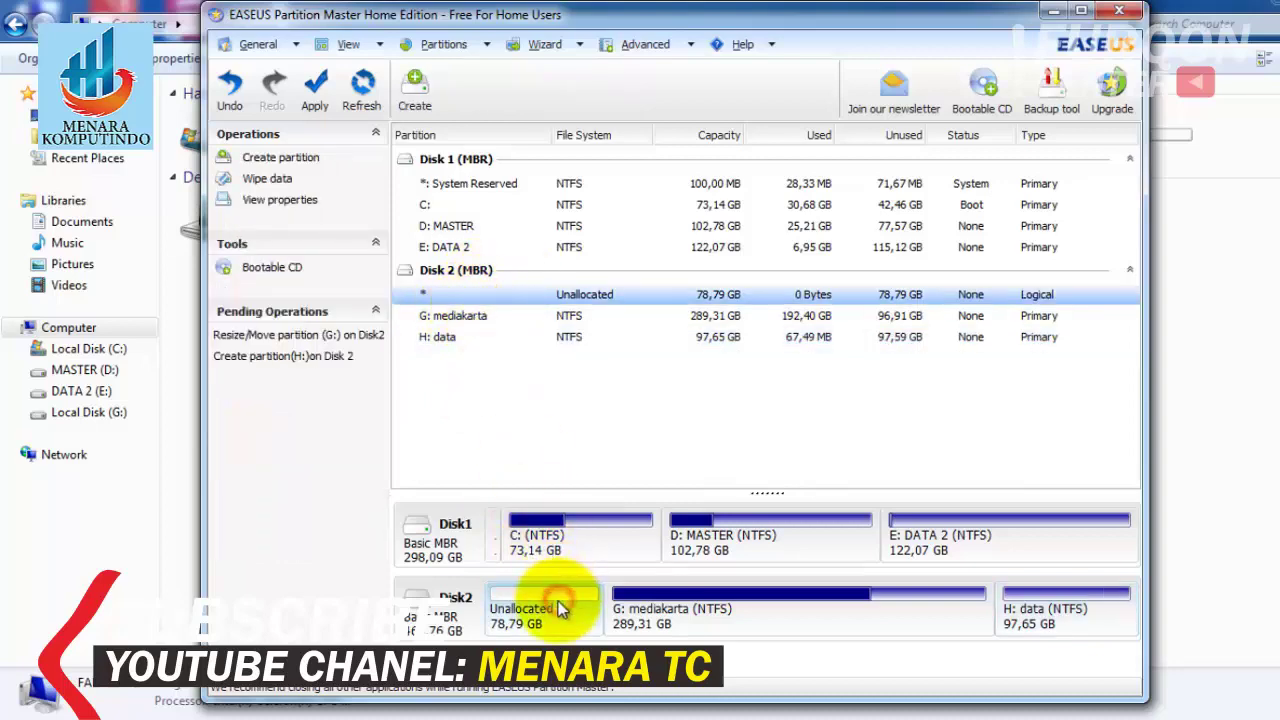
right_click(560, 608)
click(590, 611)
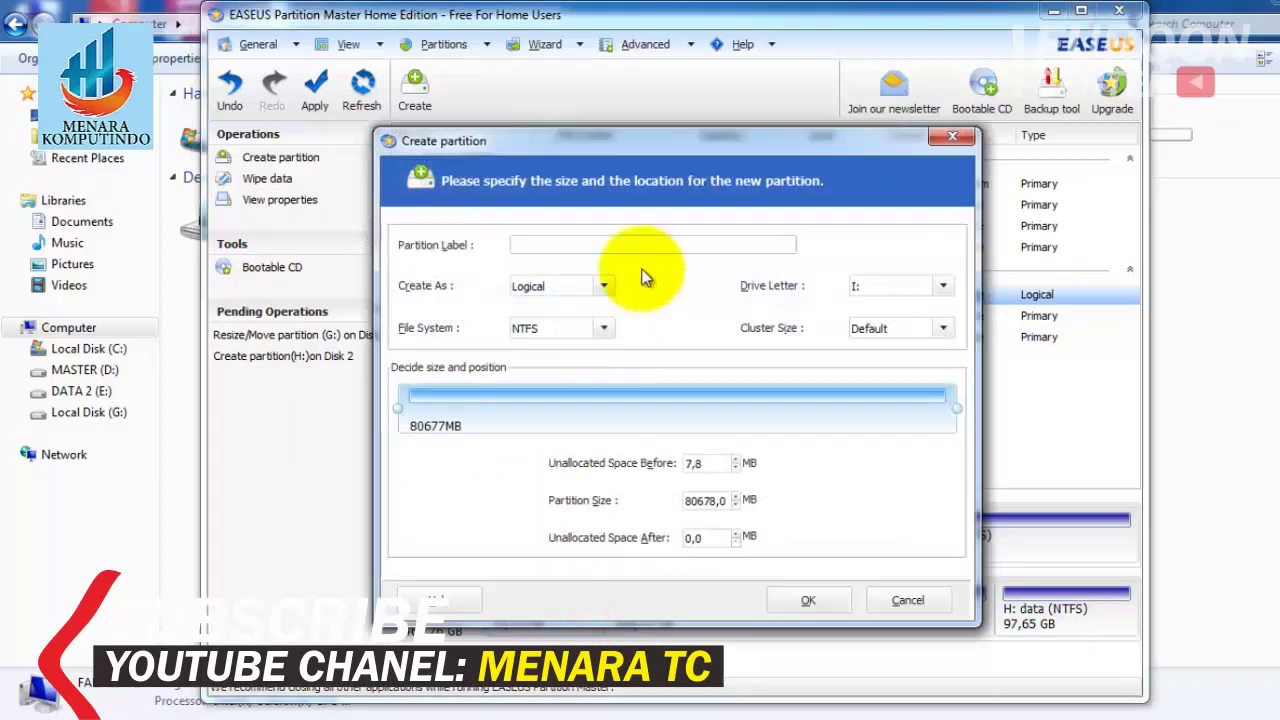
click(601, 287)
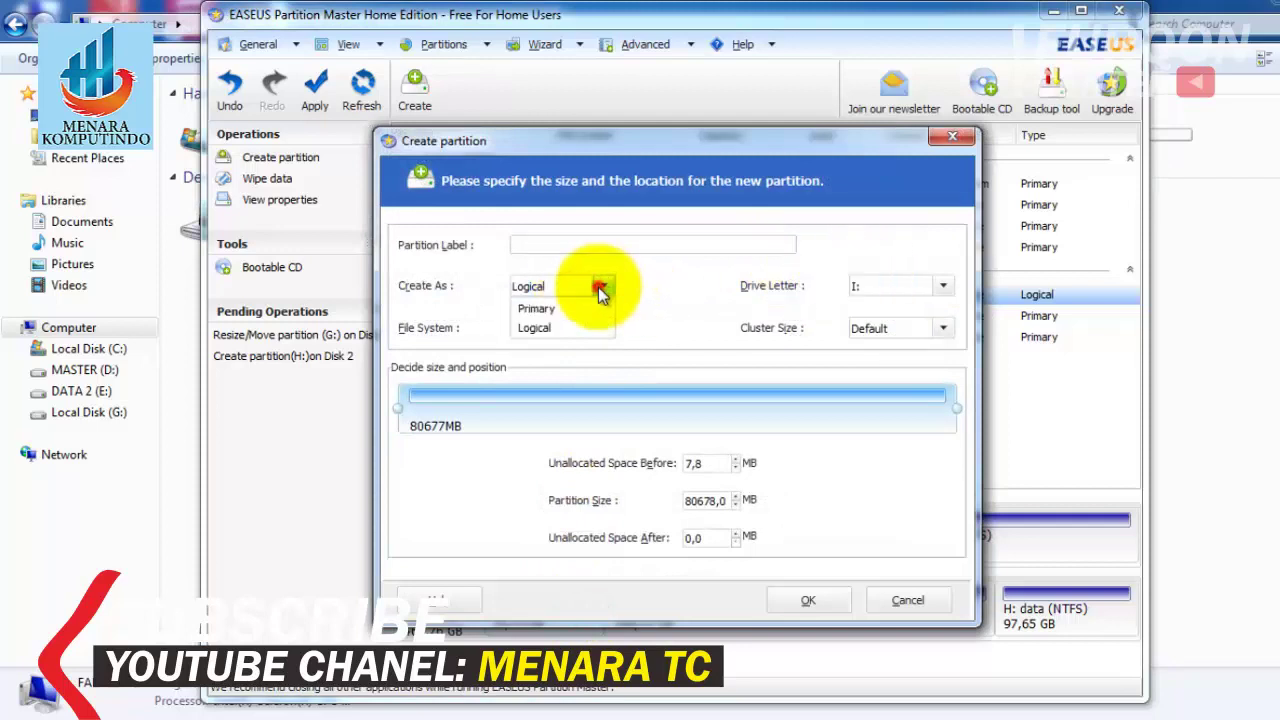
click(565, 308)
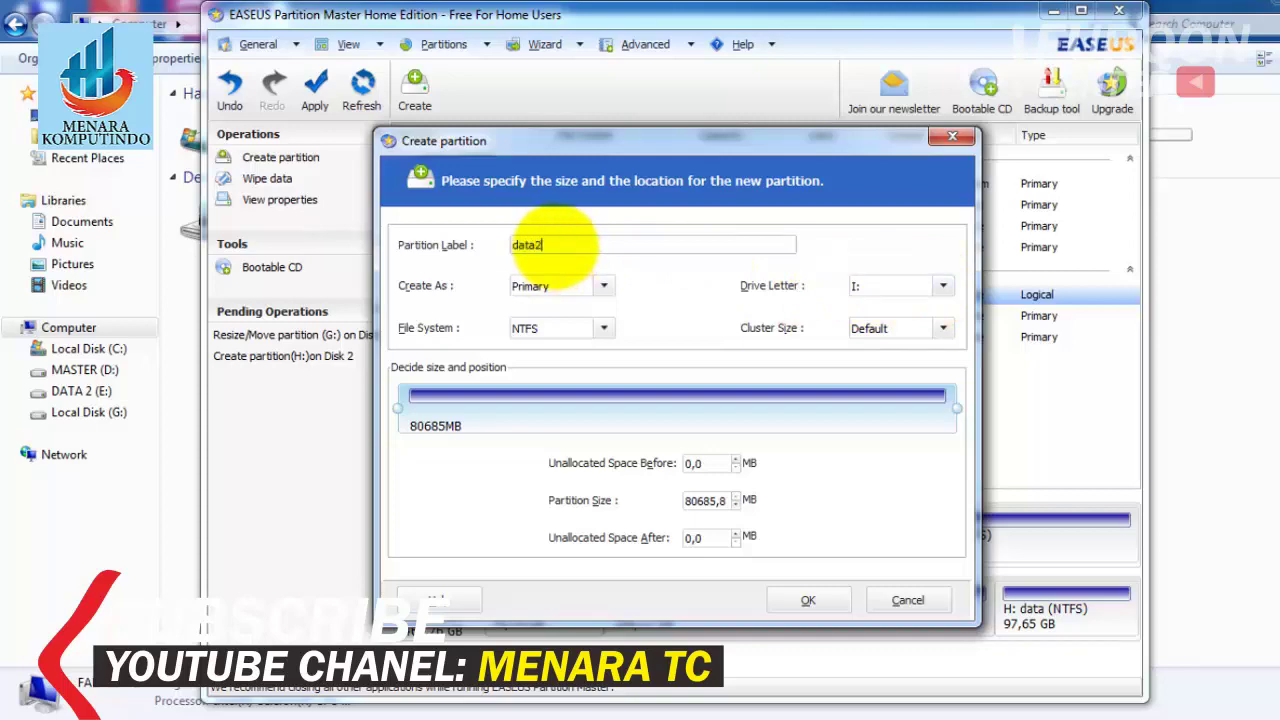
click(810, 600)
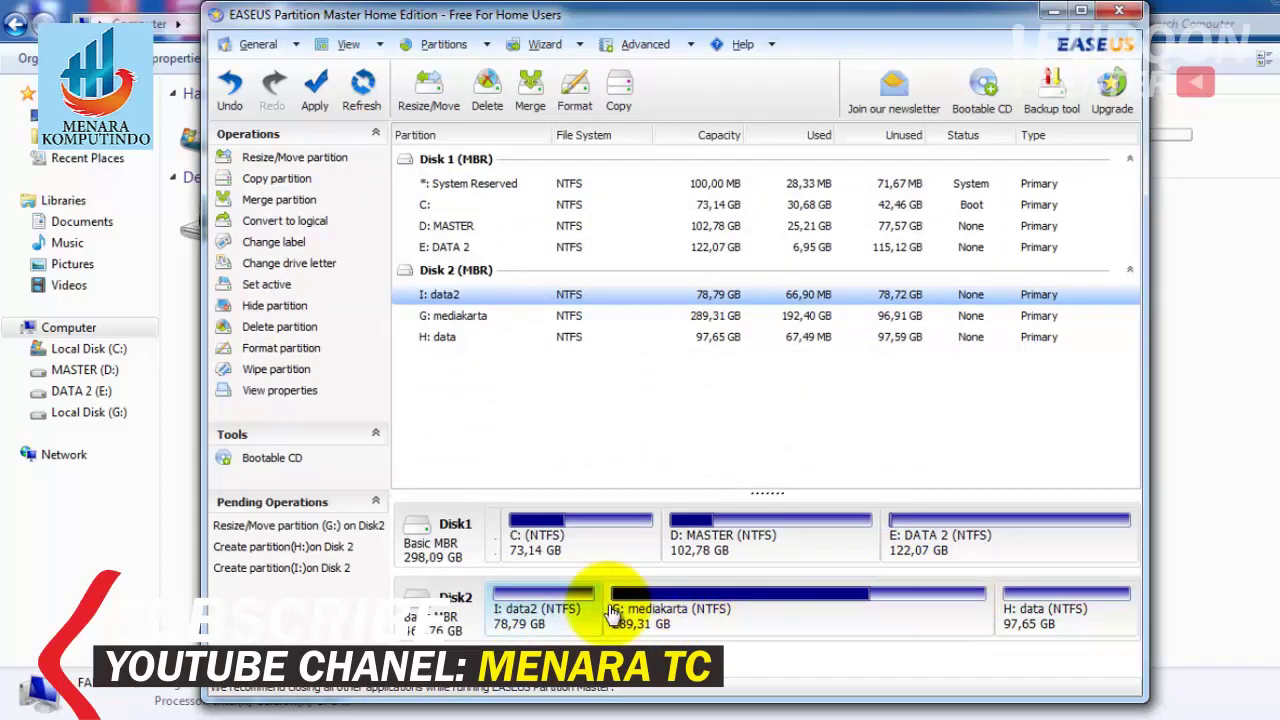
- Review the Disk 2 partitions, and view the prompt for applying the pending operations but decline it
click(447, 337)
click(452, 316)
click(452, 303)
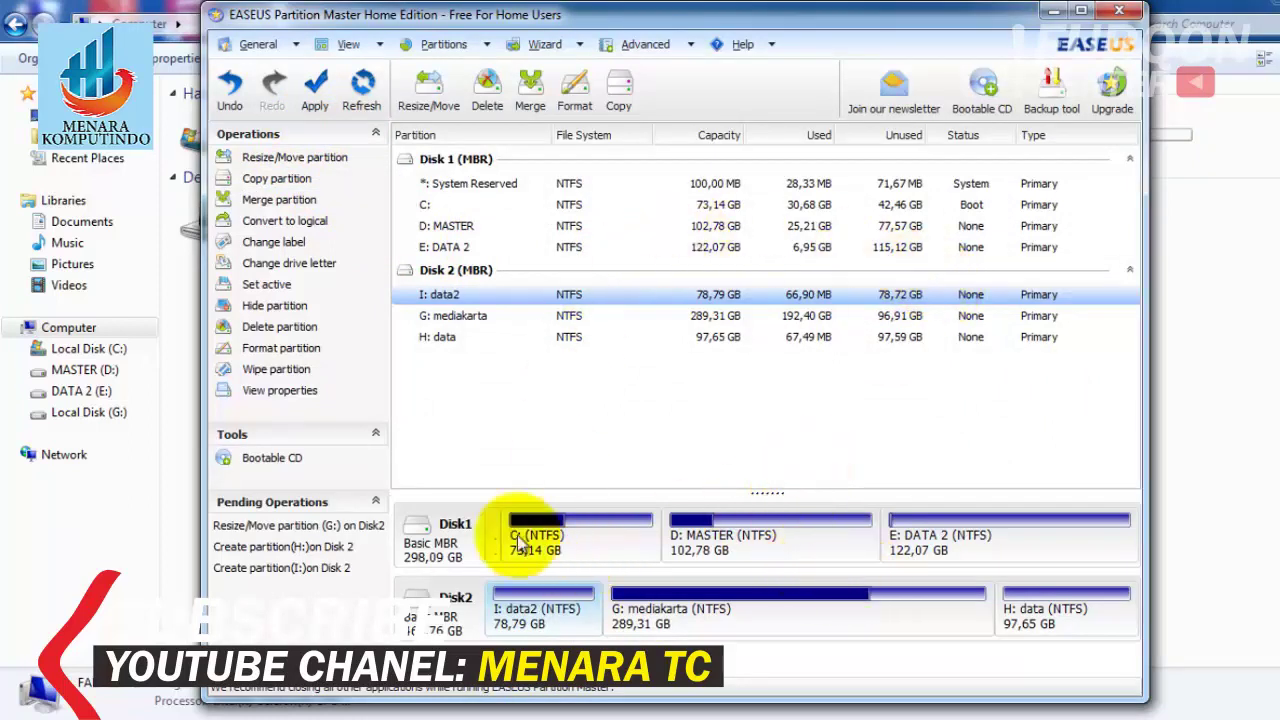
click(1203, 435)
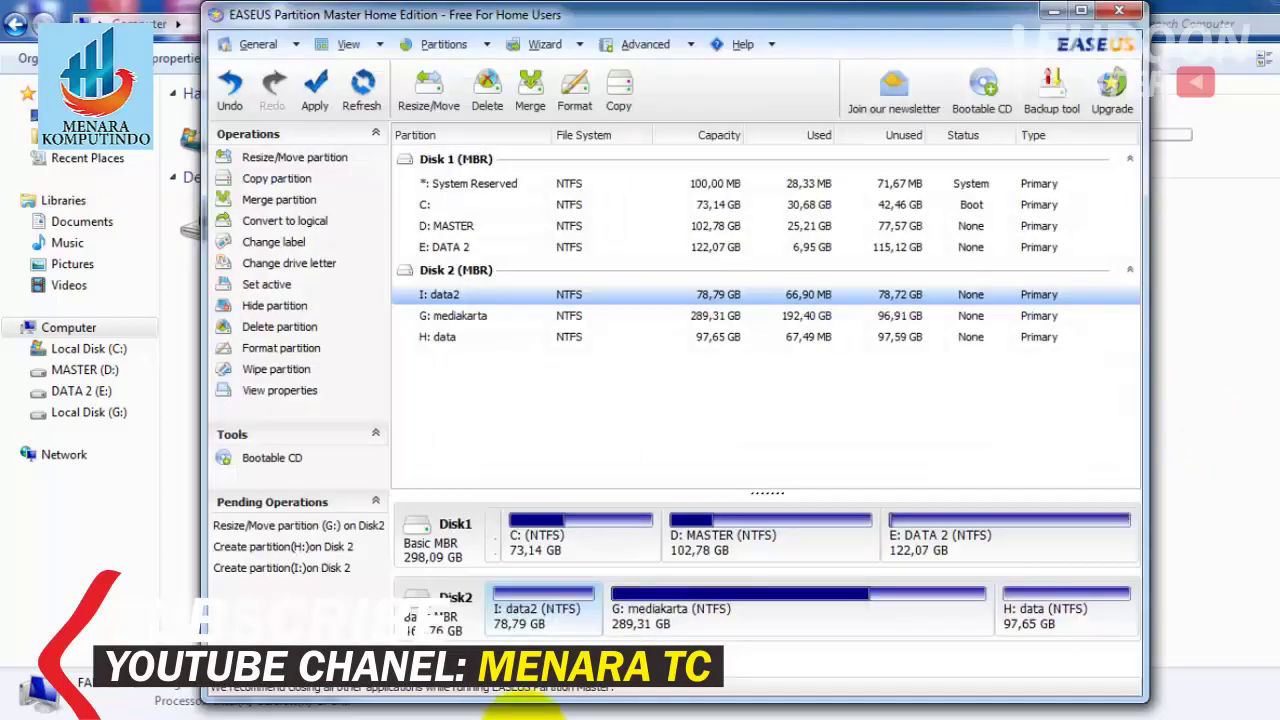
click(314, 88)
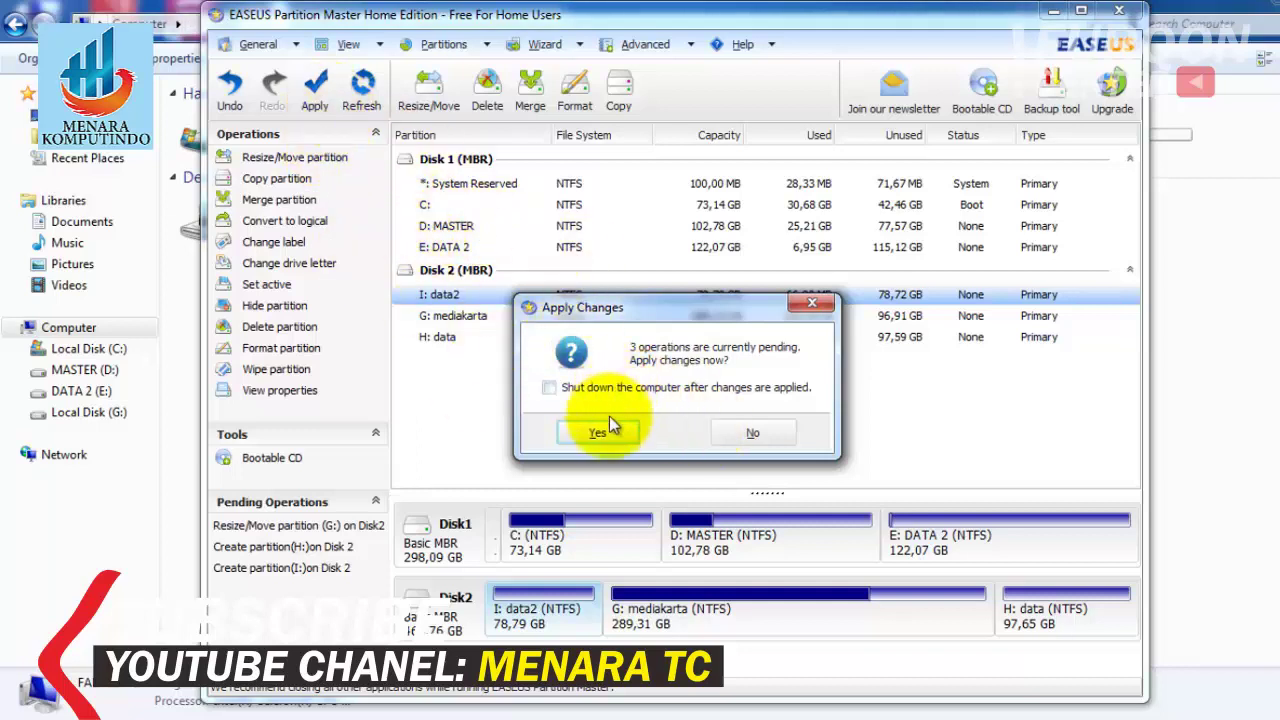
click(757, 436)
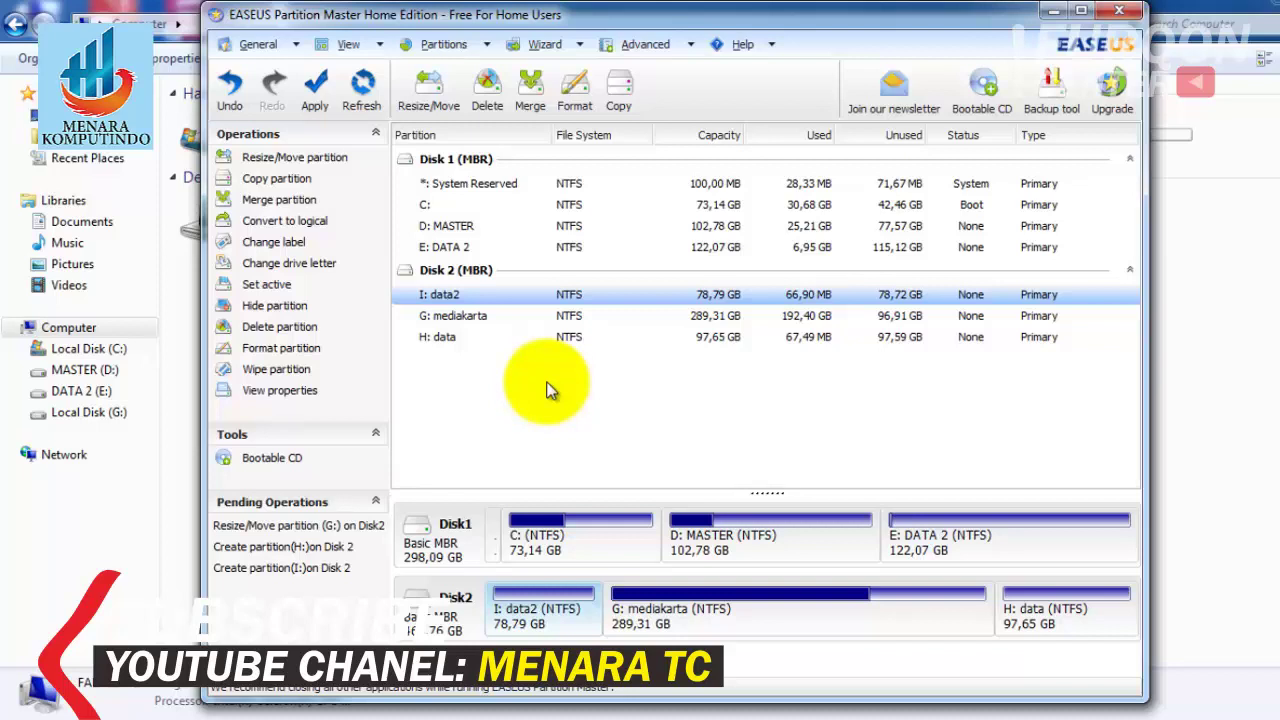
- Examine I: data2, G: mediakarta and H: data under Disk 2 as candidates for merging
click(1035, 606)
click(573, 608)
click(808, 604)
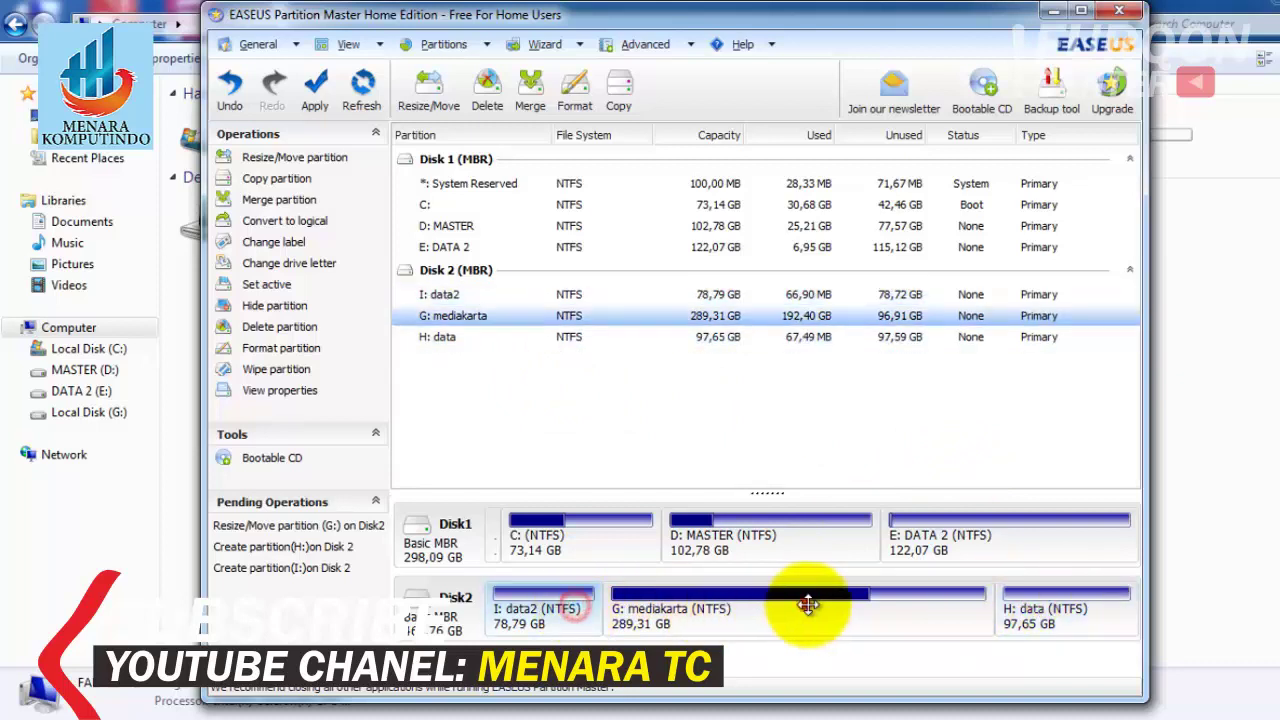
click(1025, 604)
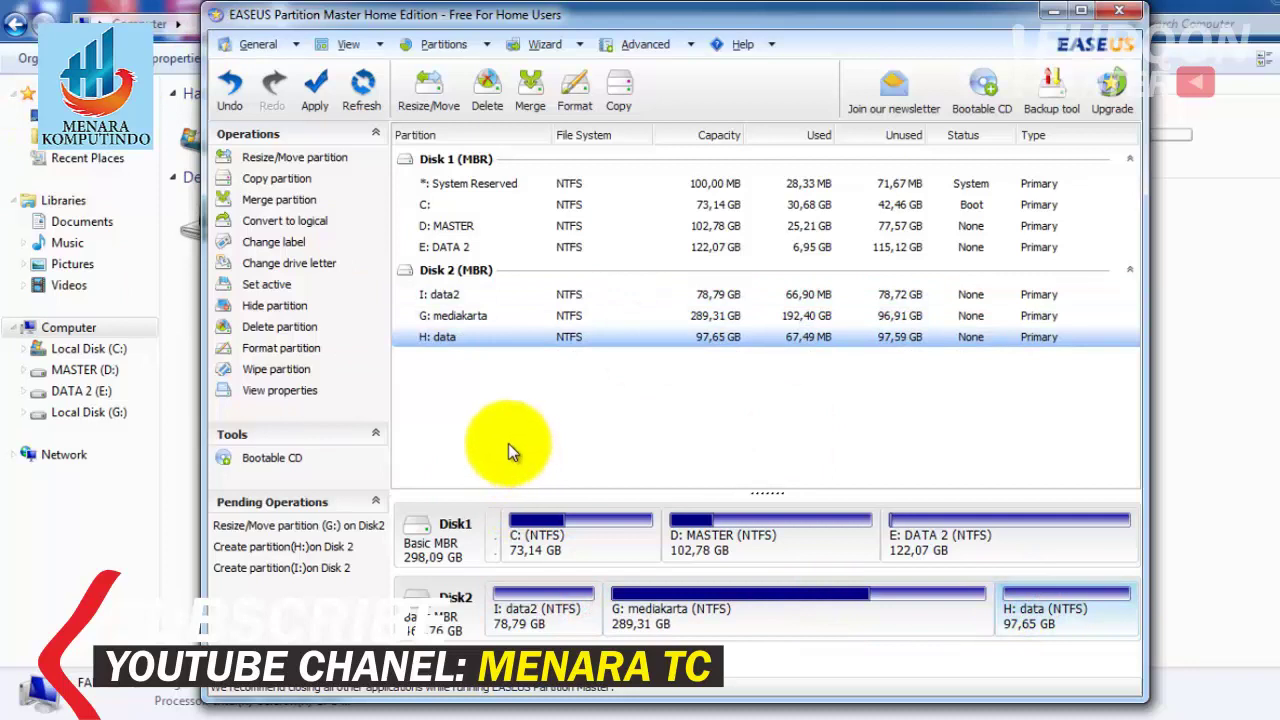
click(444, 272)
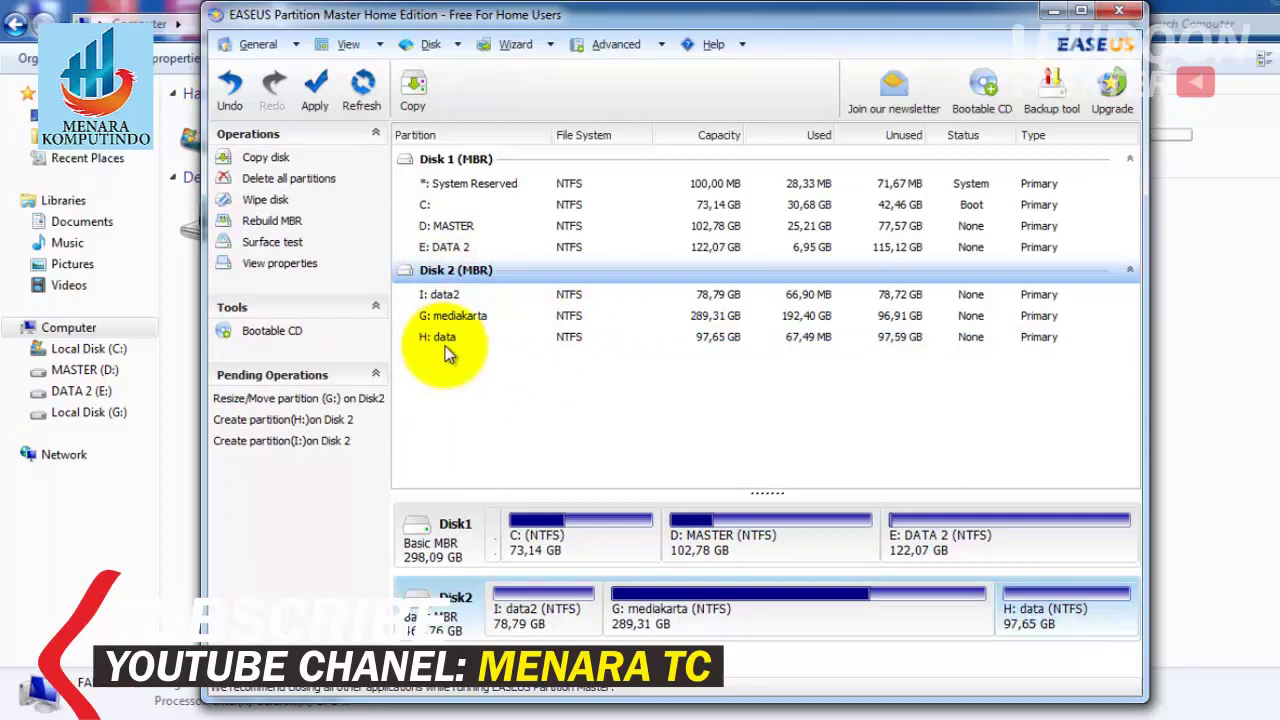
click(452, 376)
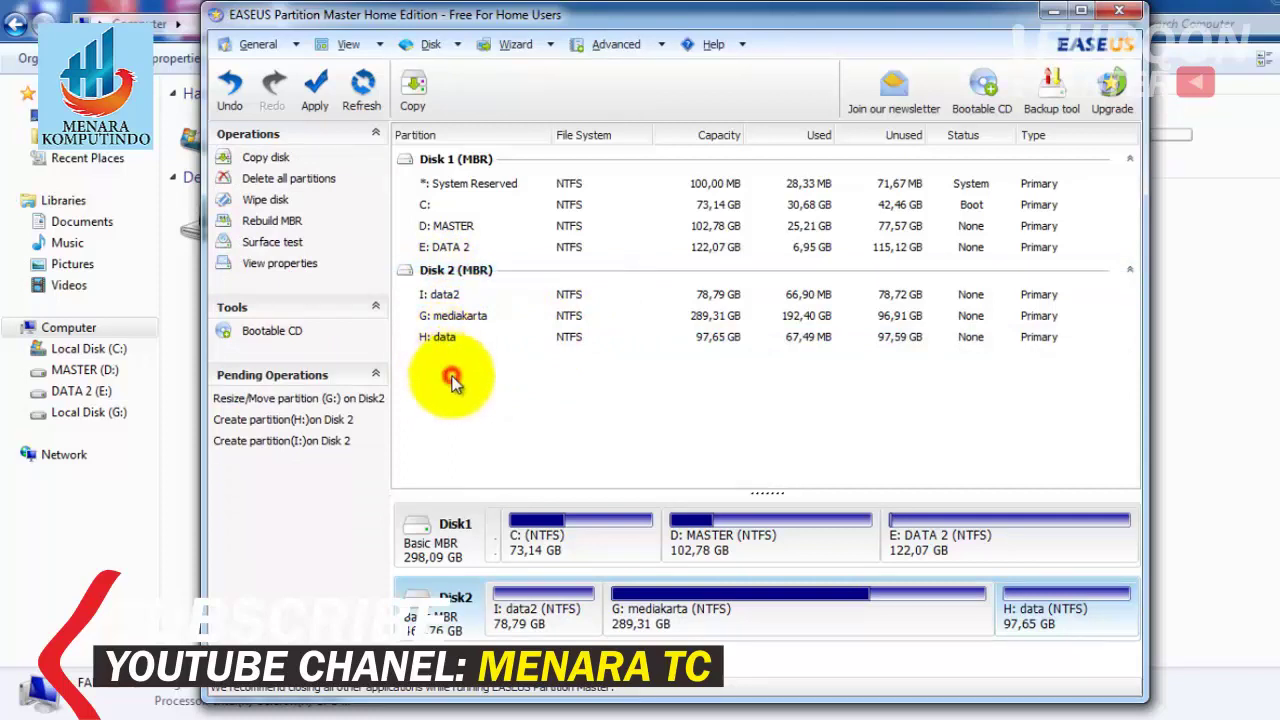
click(445, 298)
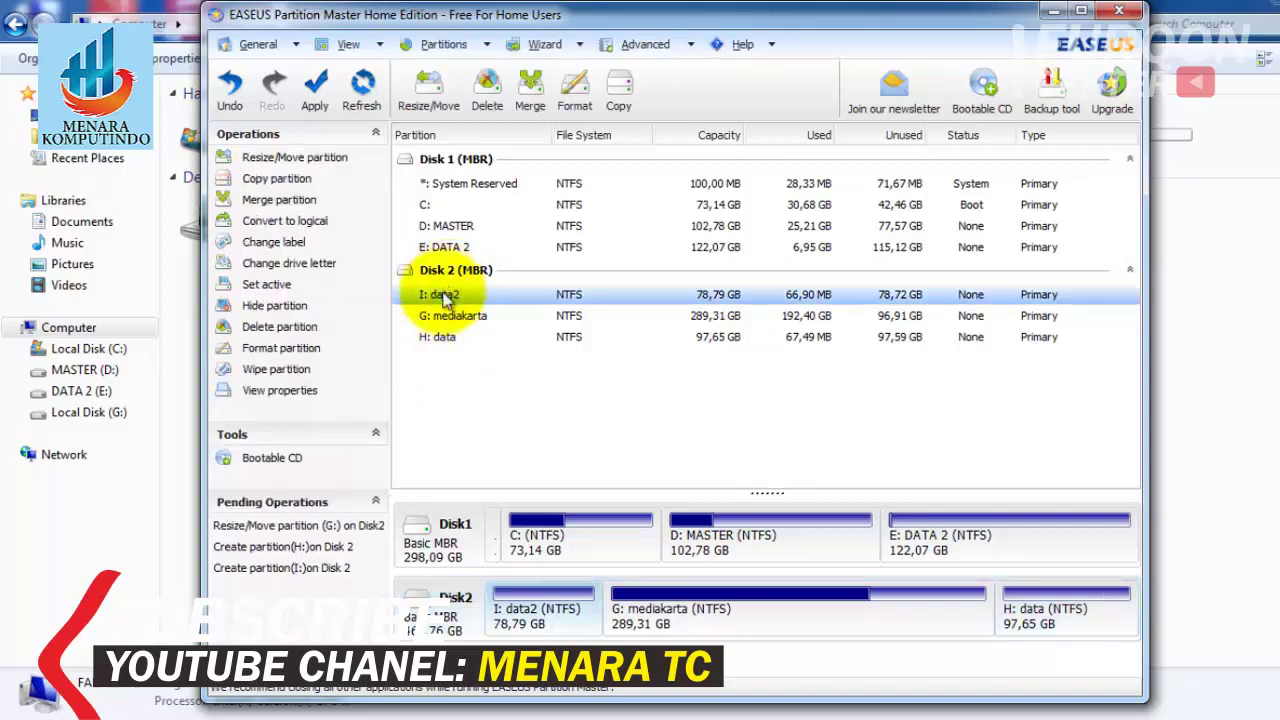
- Merge I: data2 with G: mediakarta on Disk 2, using G: mediakarta as the destination partition
click(449, 318)
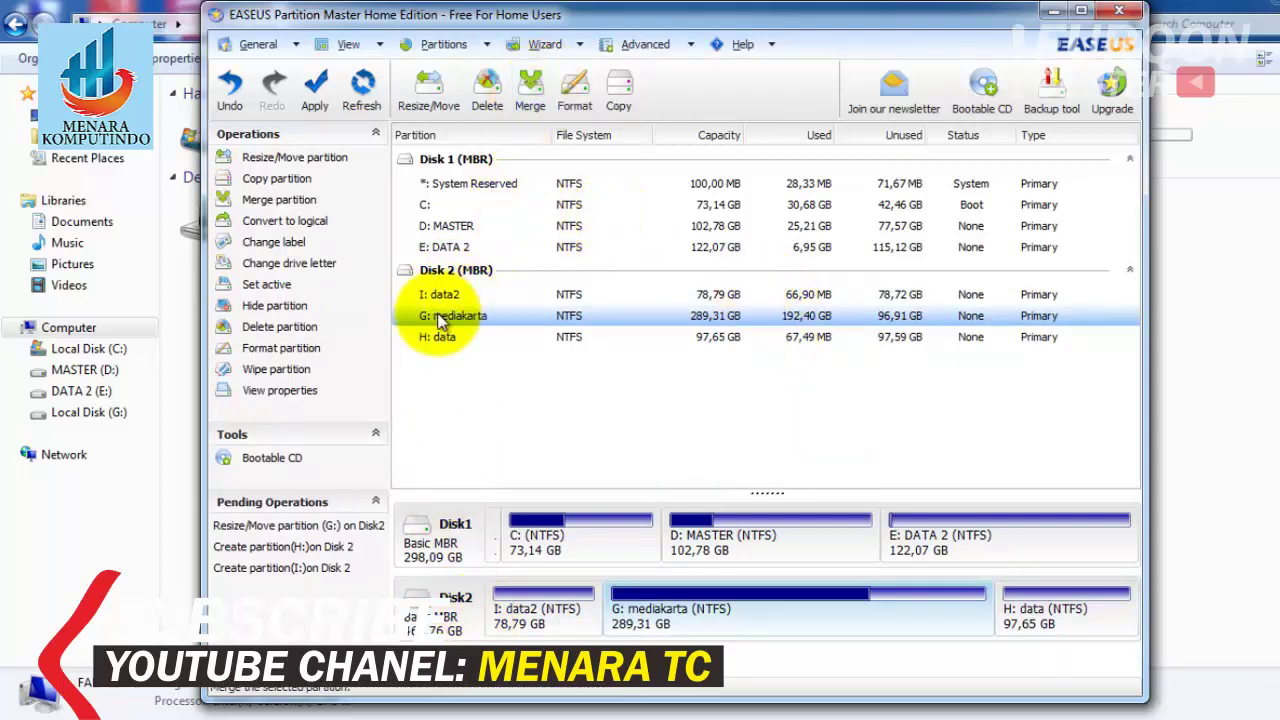
click(530, 88)
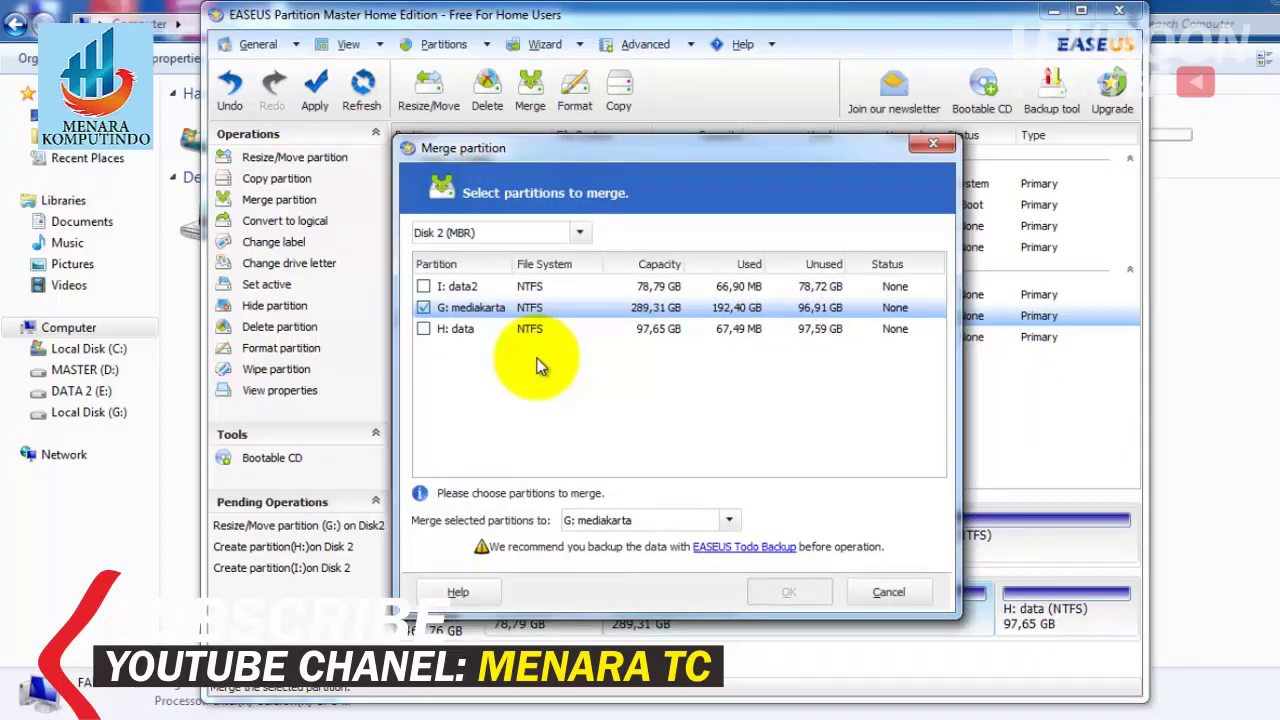
drag(590, 148, 809, 199)
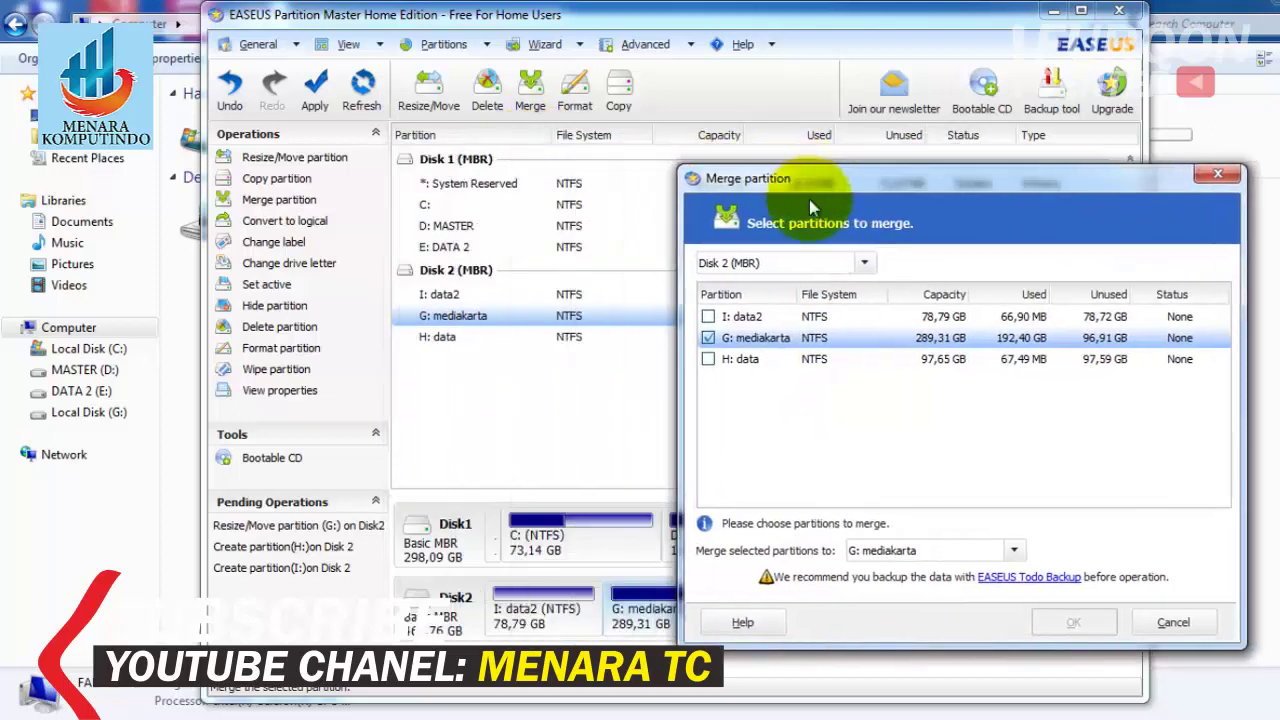
click(708, 339)
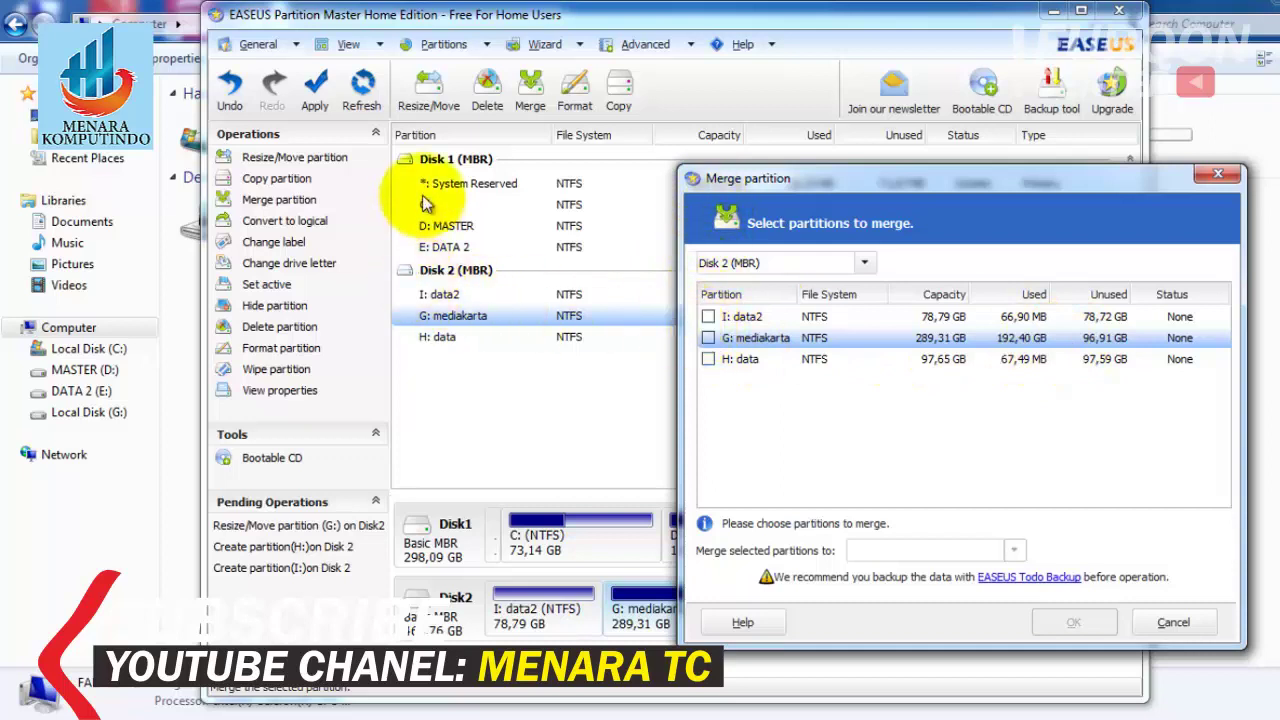
click(708, 338)
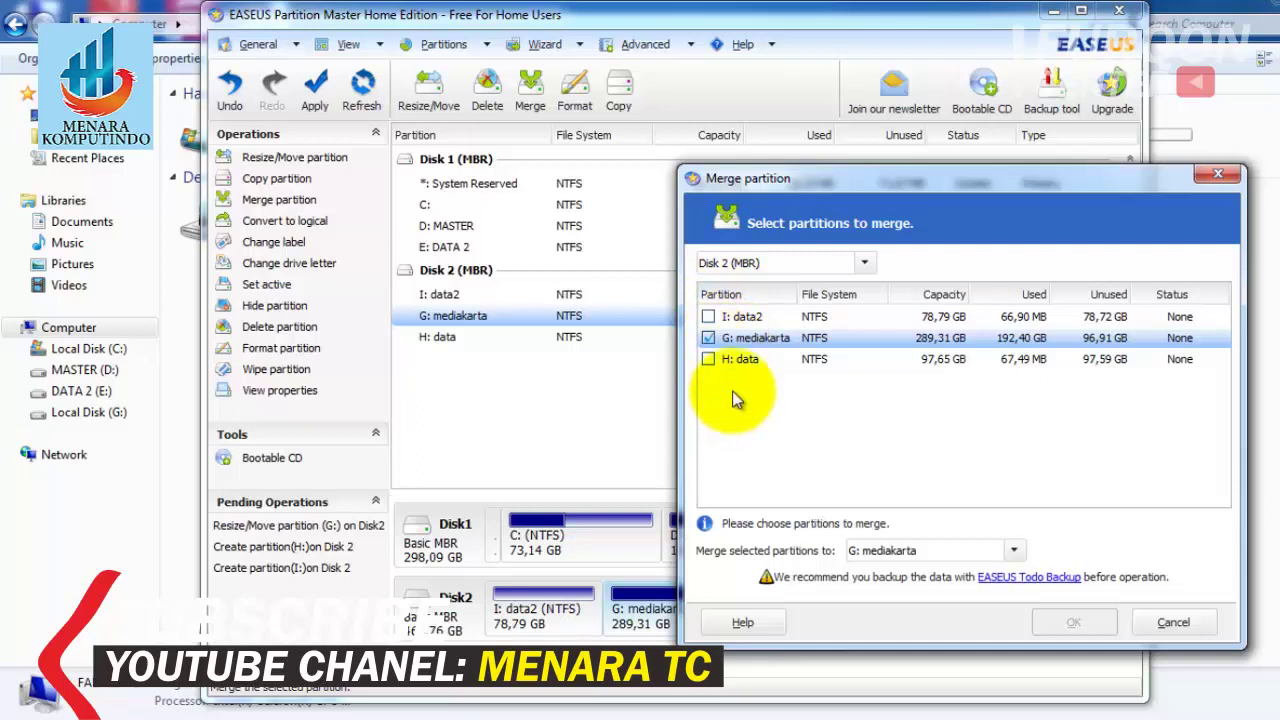
click(709, 338)
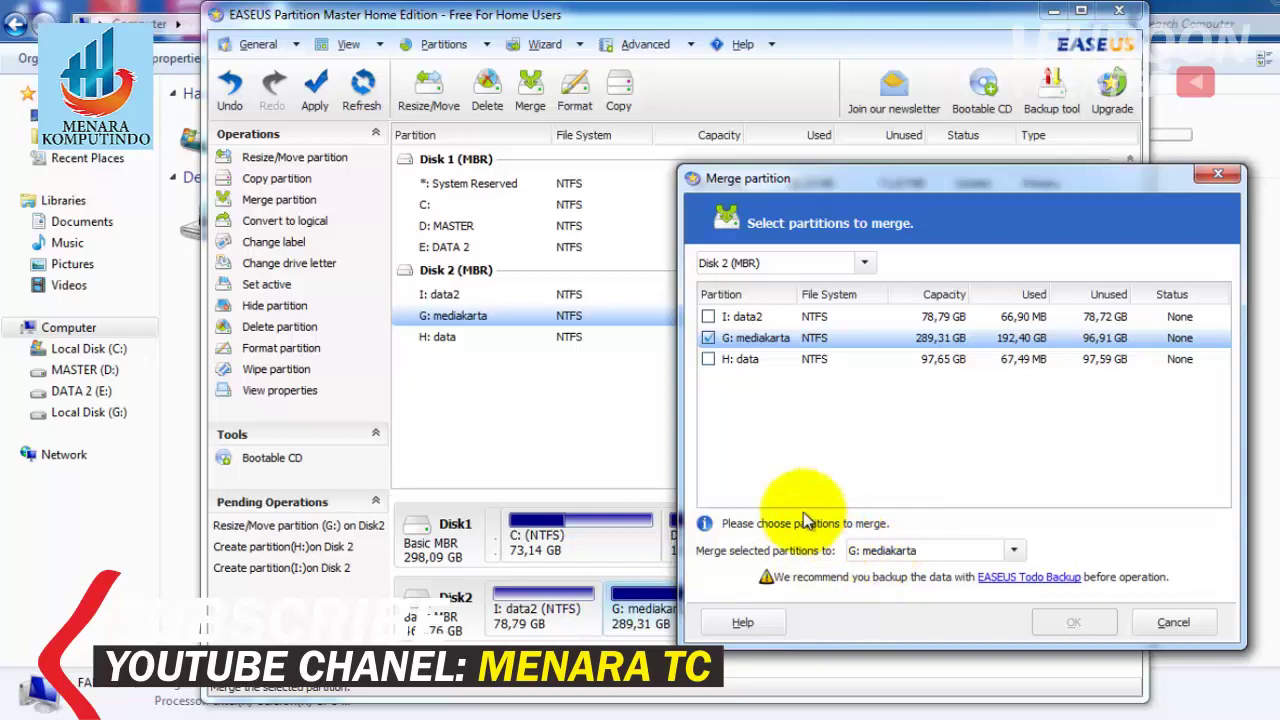
click(708, 316)
click(708, 361)
click(708, 361)
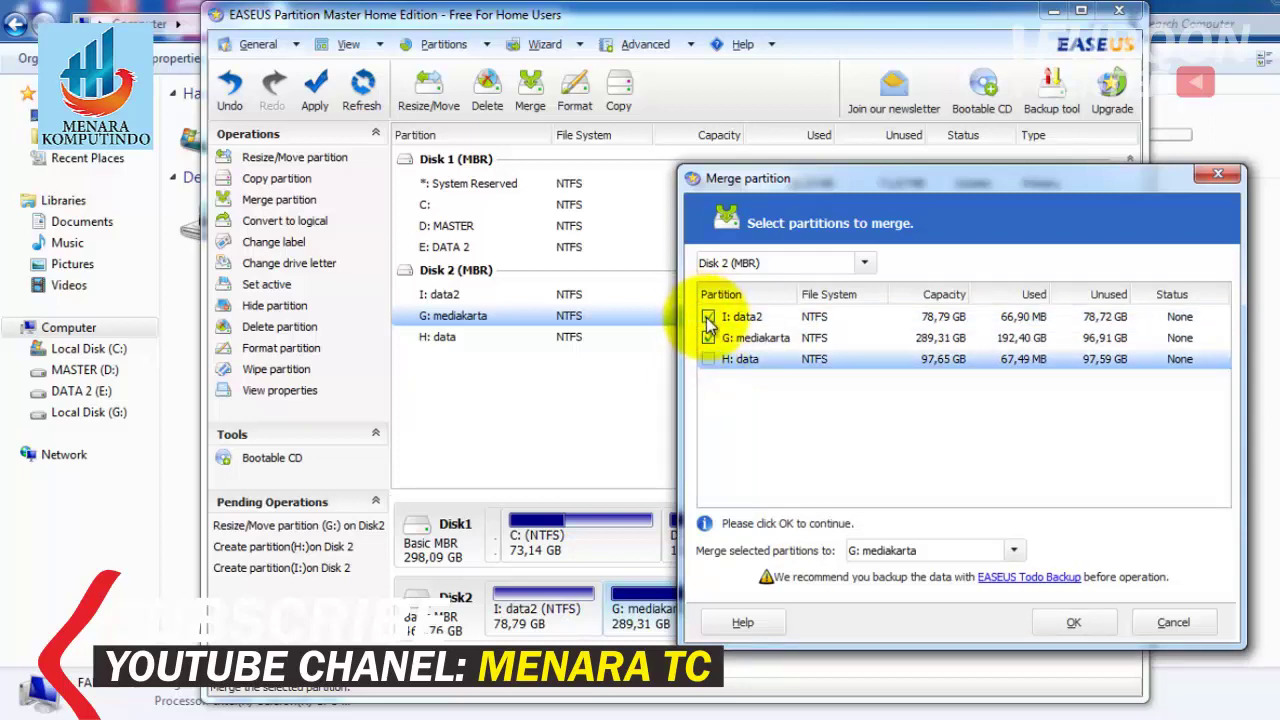
click(1066, 620)
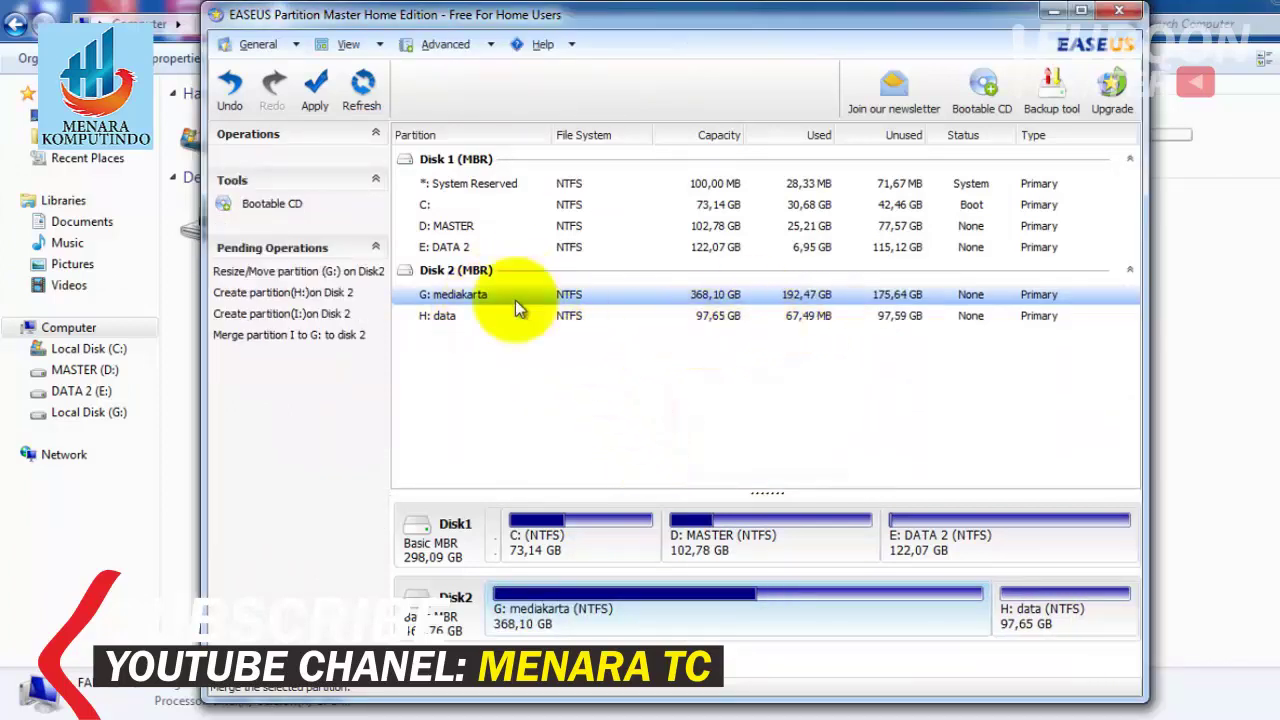
- Try to merge G: mediakarta with H: data on Disk 2, using H: data as the destination, and cancel the merge
click(457, 314)
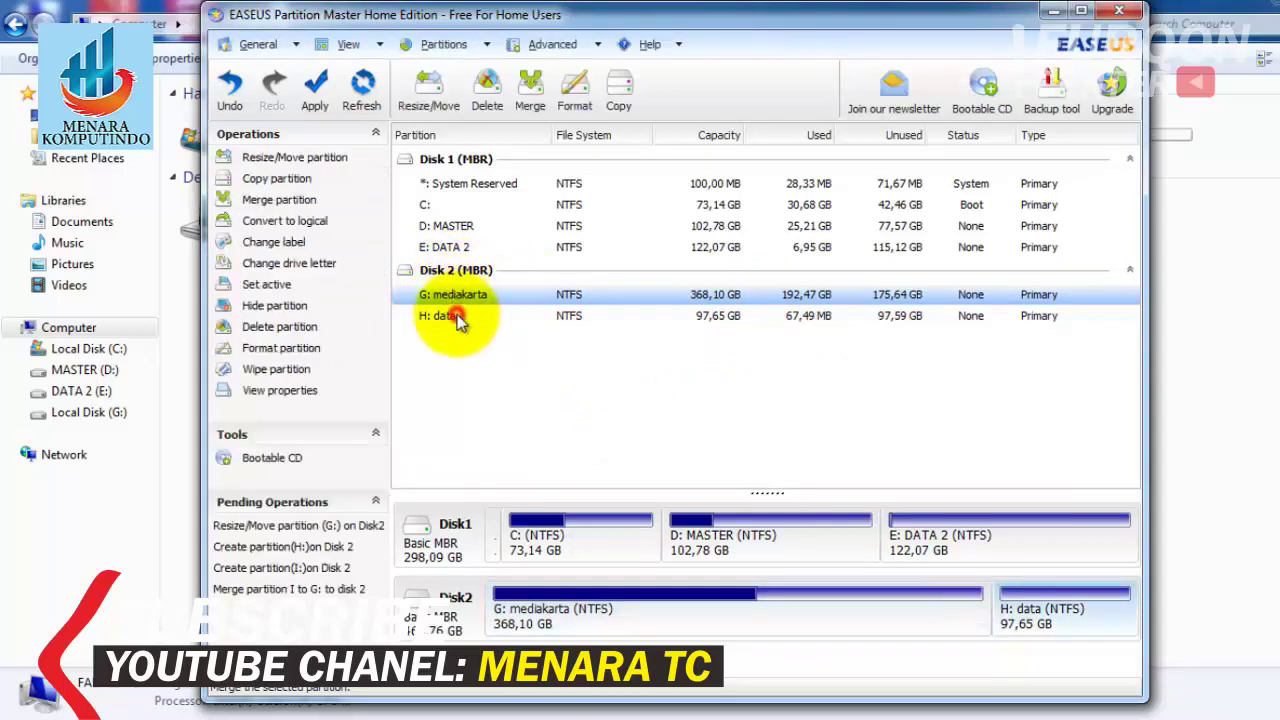
click(452, 295)
click(455, 314)
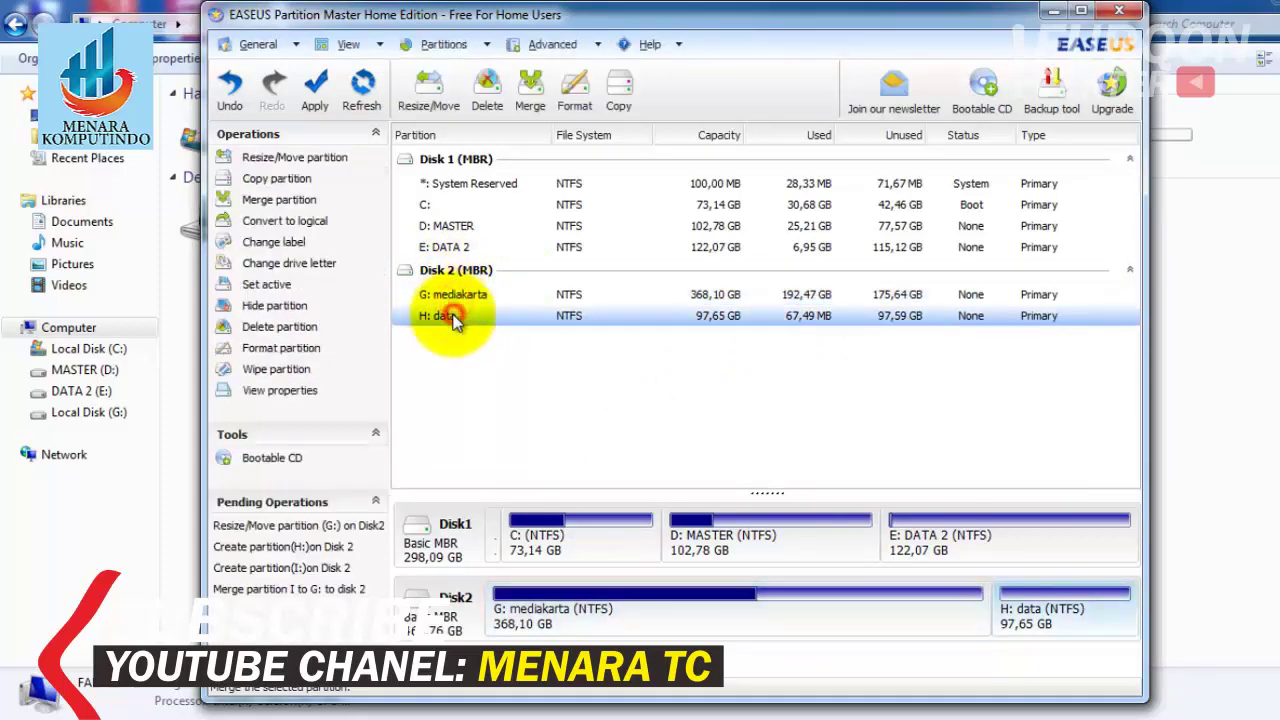
click(450, 294)
click(454, 316)
click(532, 90)
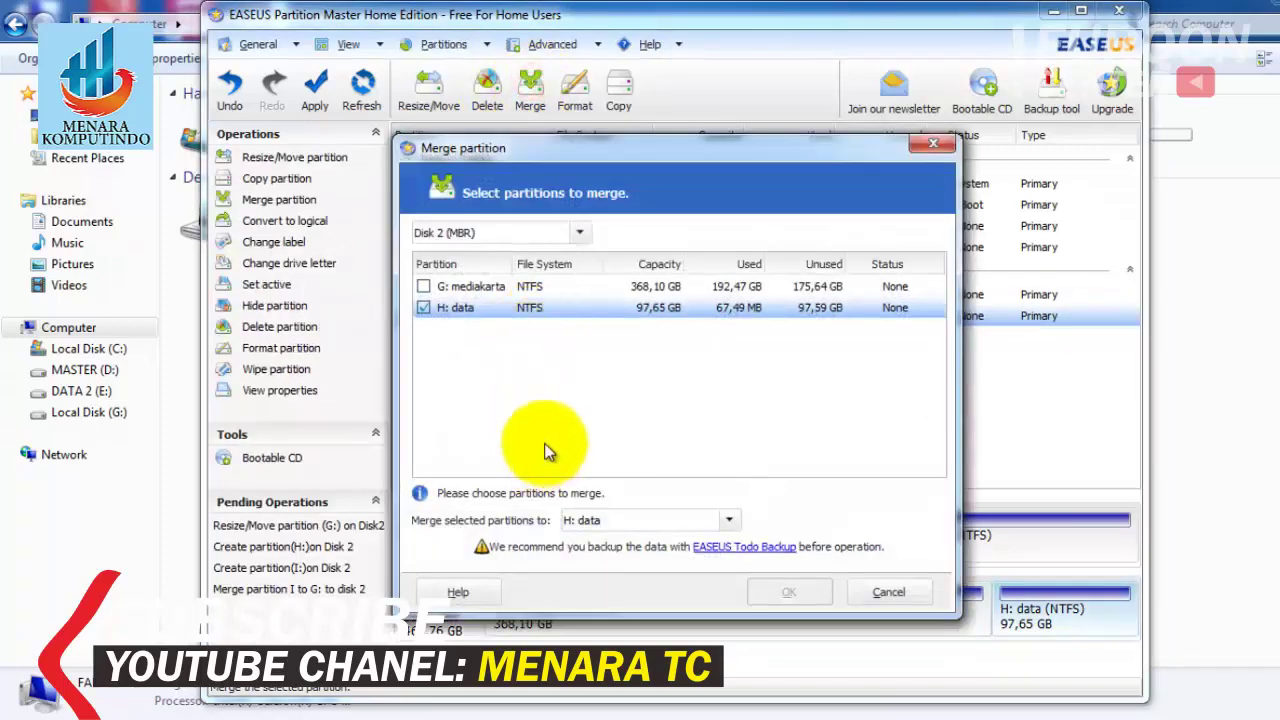
click(686, 517)
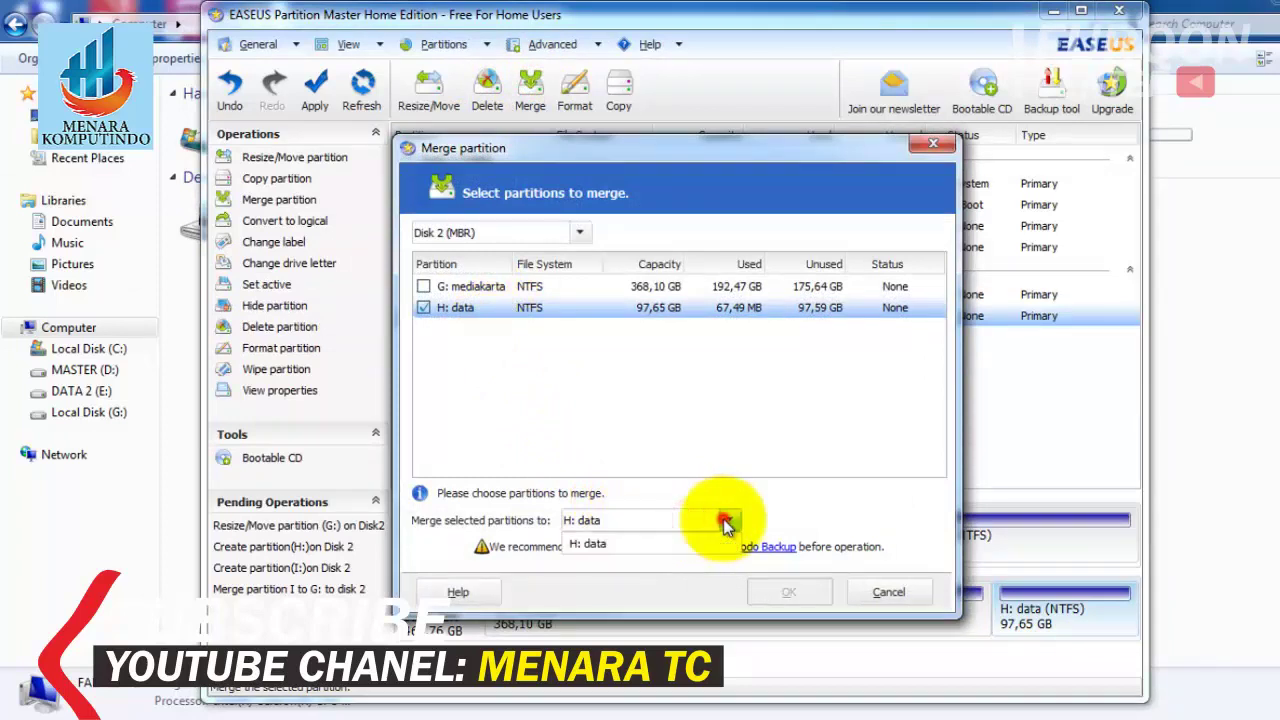
click(693, 517)
click(425, 287)
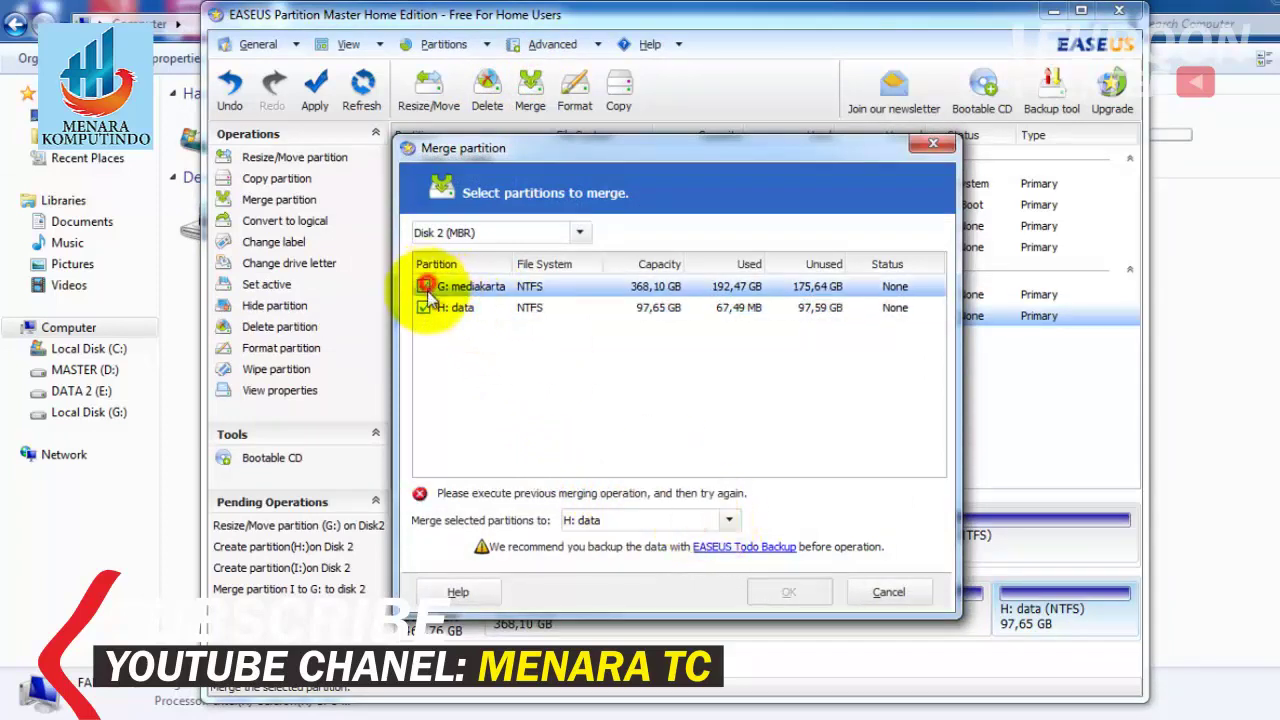
click(424, 307)
click(425, 287)
click(424, 307)
click(425, 287)
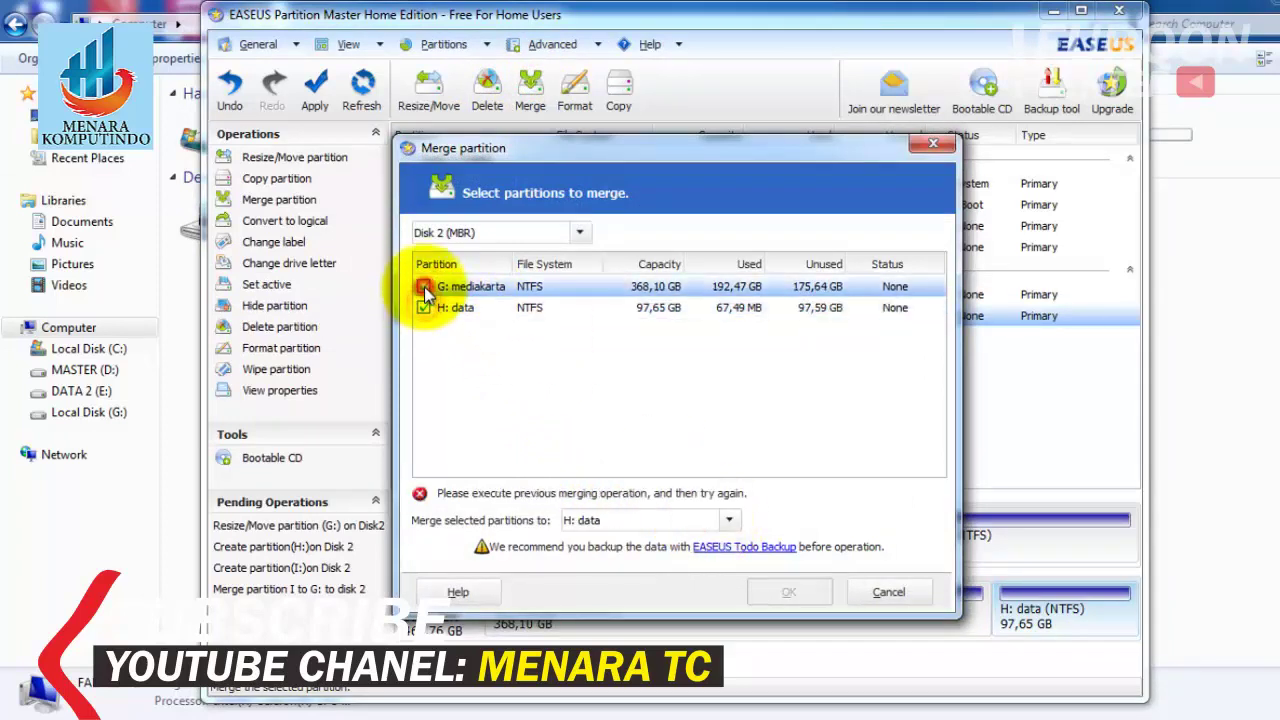
click(424, 306)
click(425, 287)
click(424, 307)
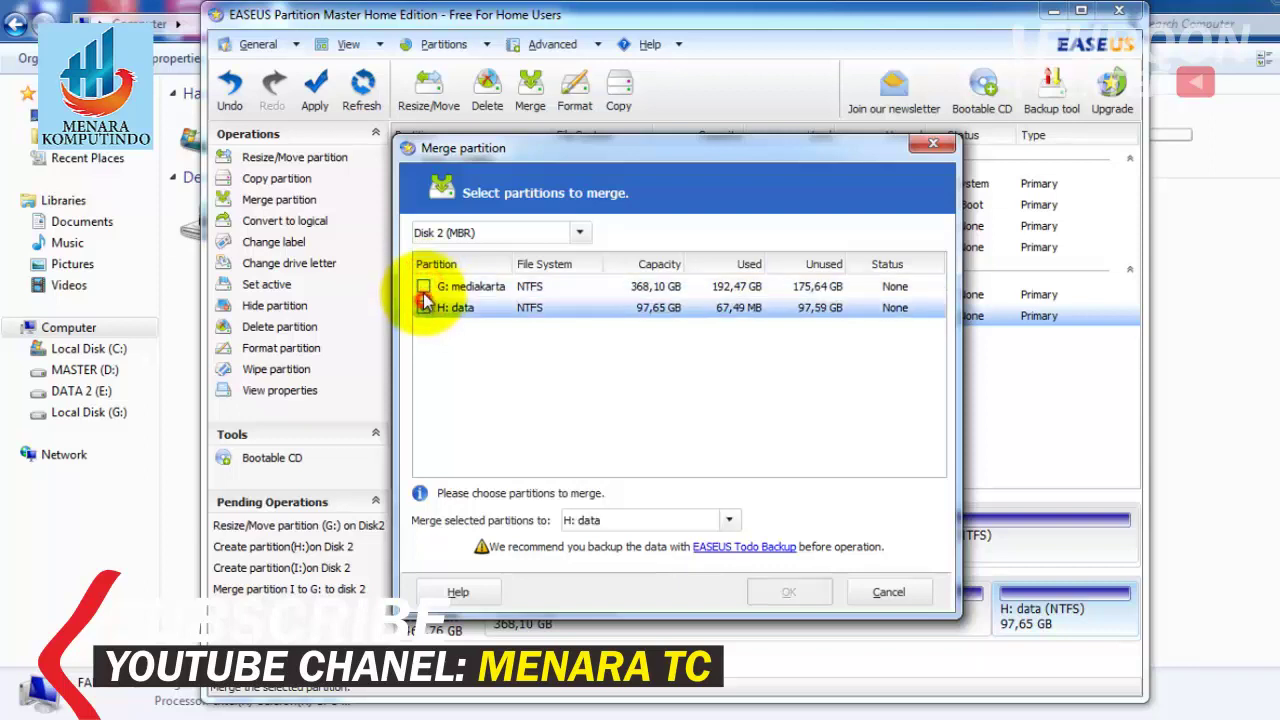
click(425, 287)
click(424, 307)
click(425, 287)
click(424, 308)
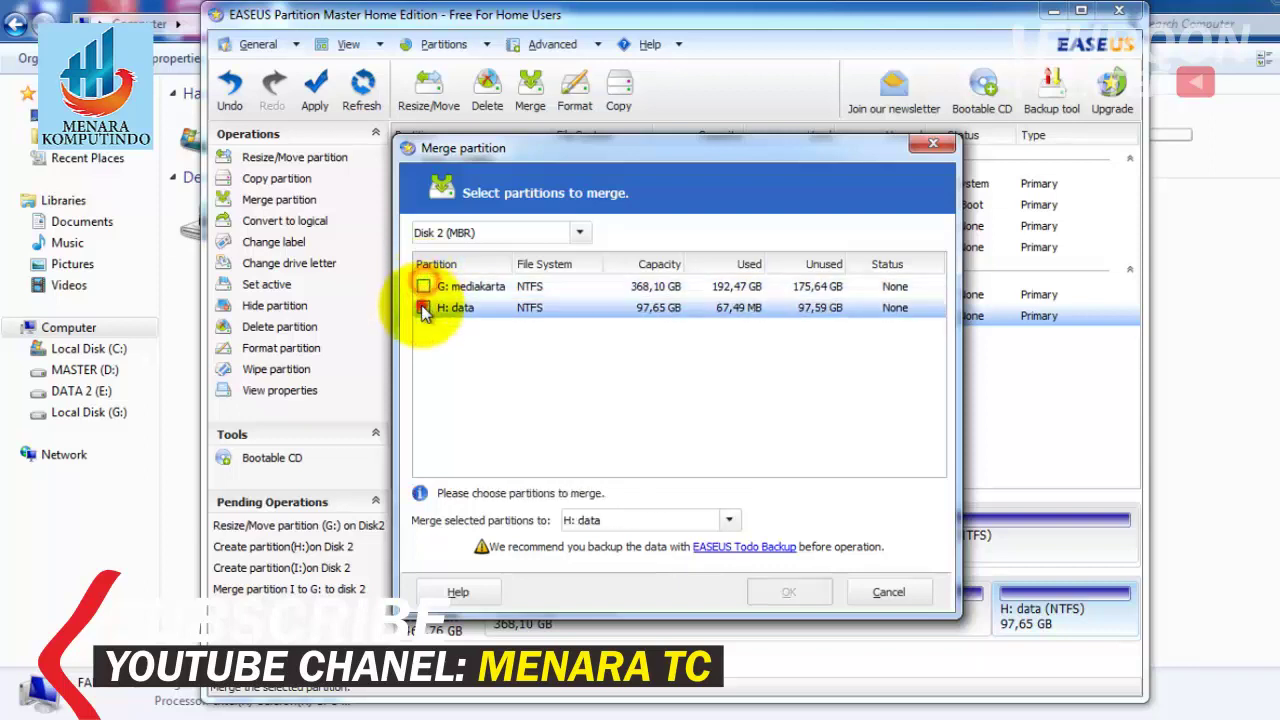
click(425, 287)
click(424, 307)
click(425, 287)
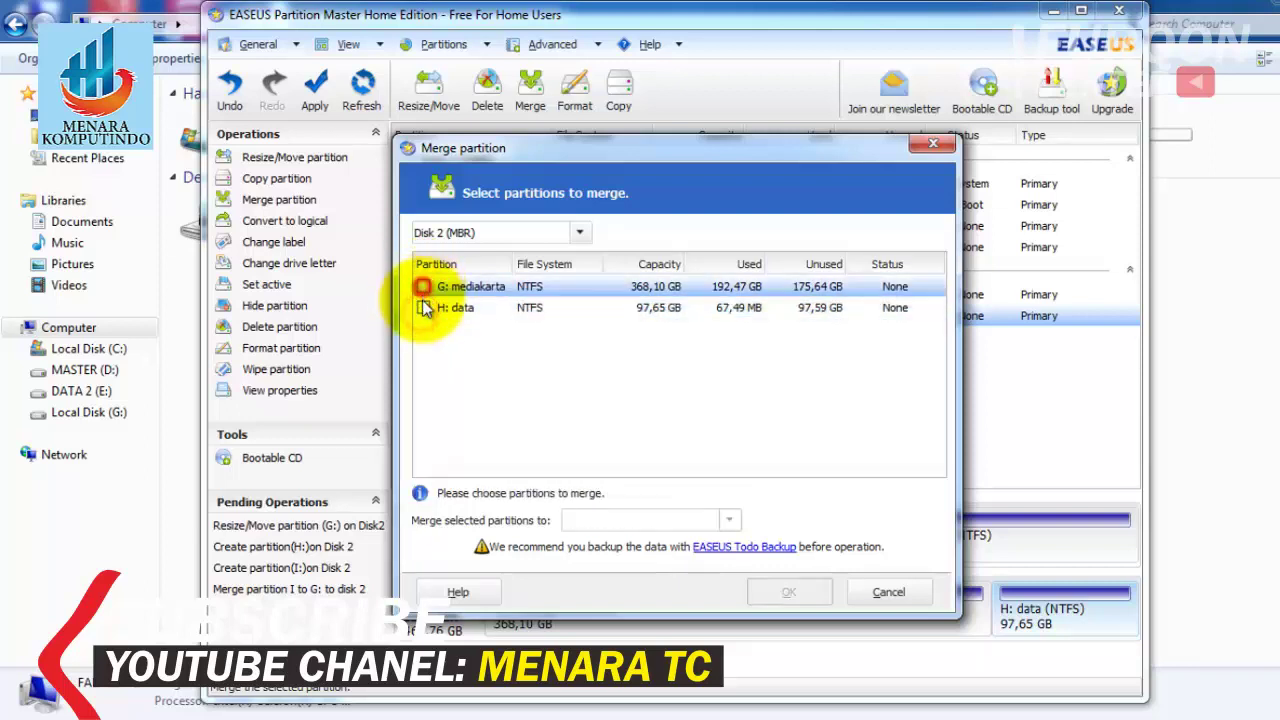
click(424, 307)
click(425, 287)
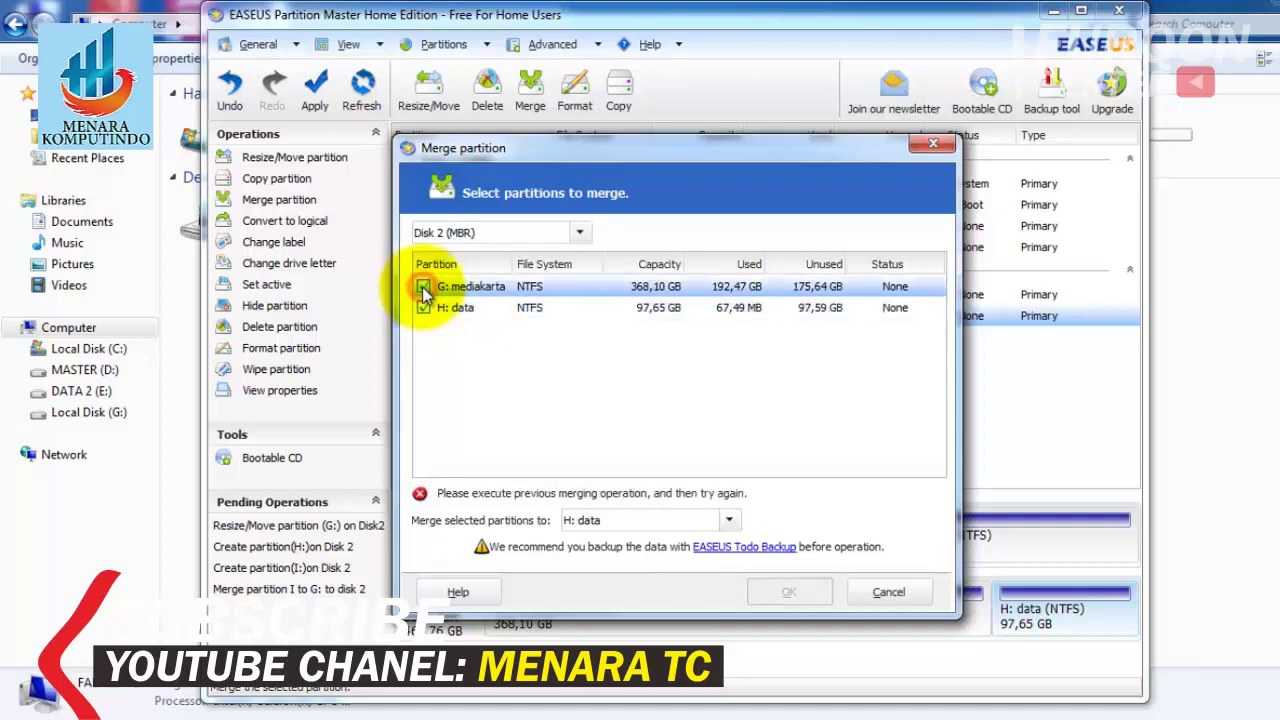
click(887, 596)
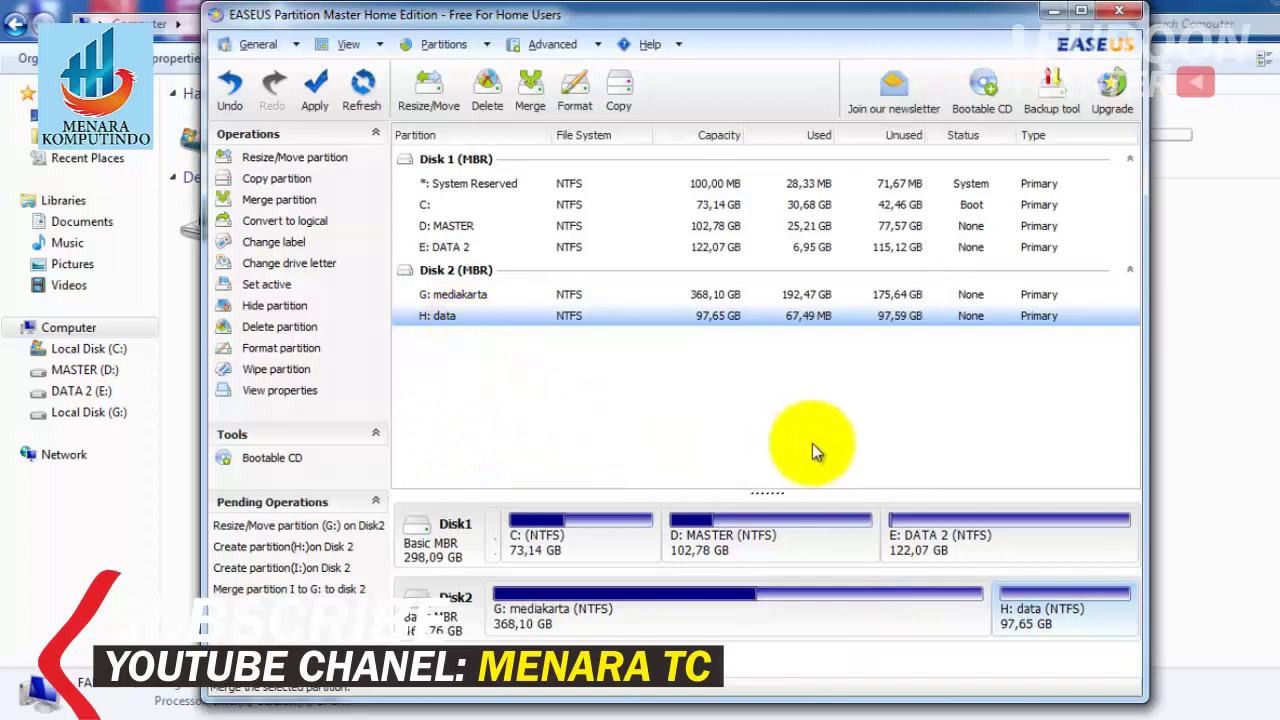
- Compare G: mediakarta and H: data in the Disk 2 layout
click(448, 352)
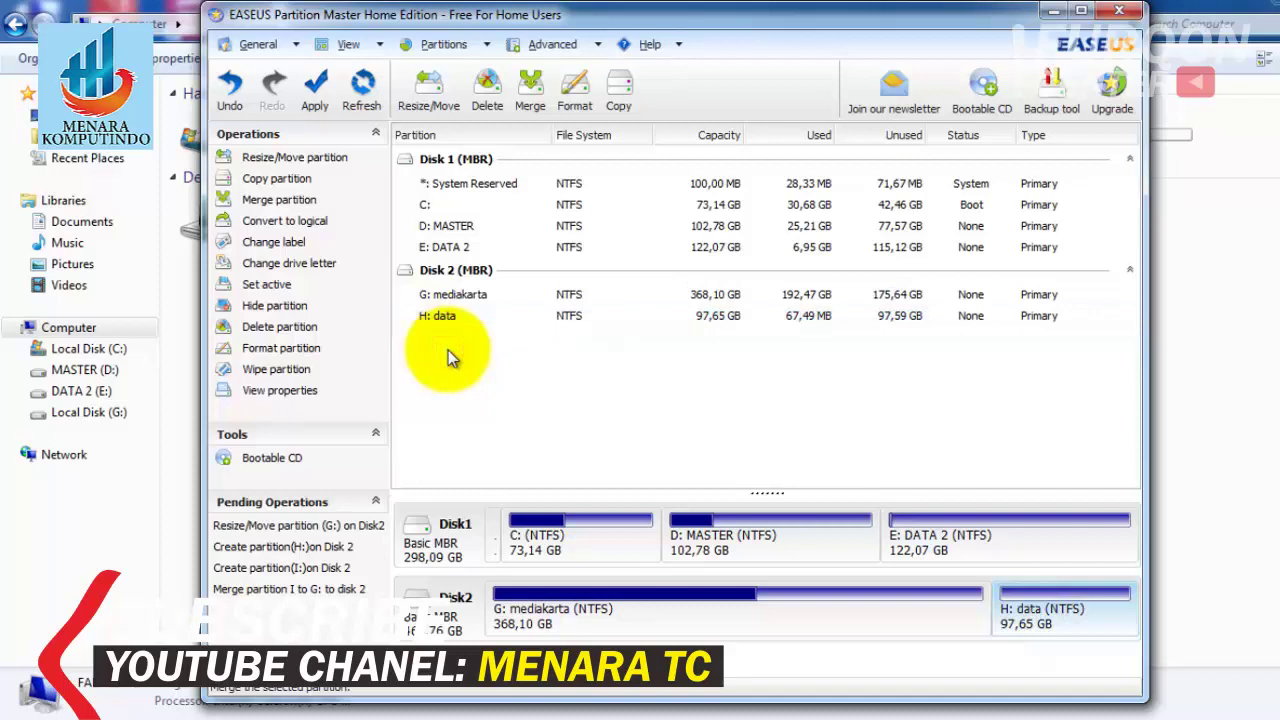
click(777, 603)
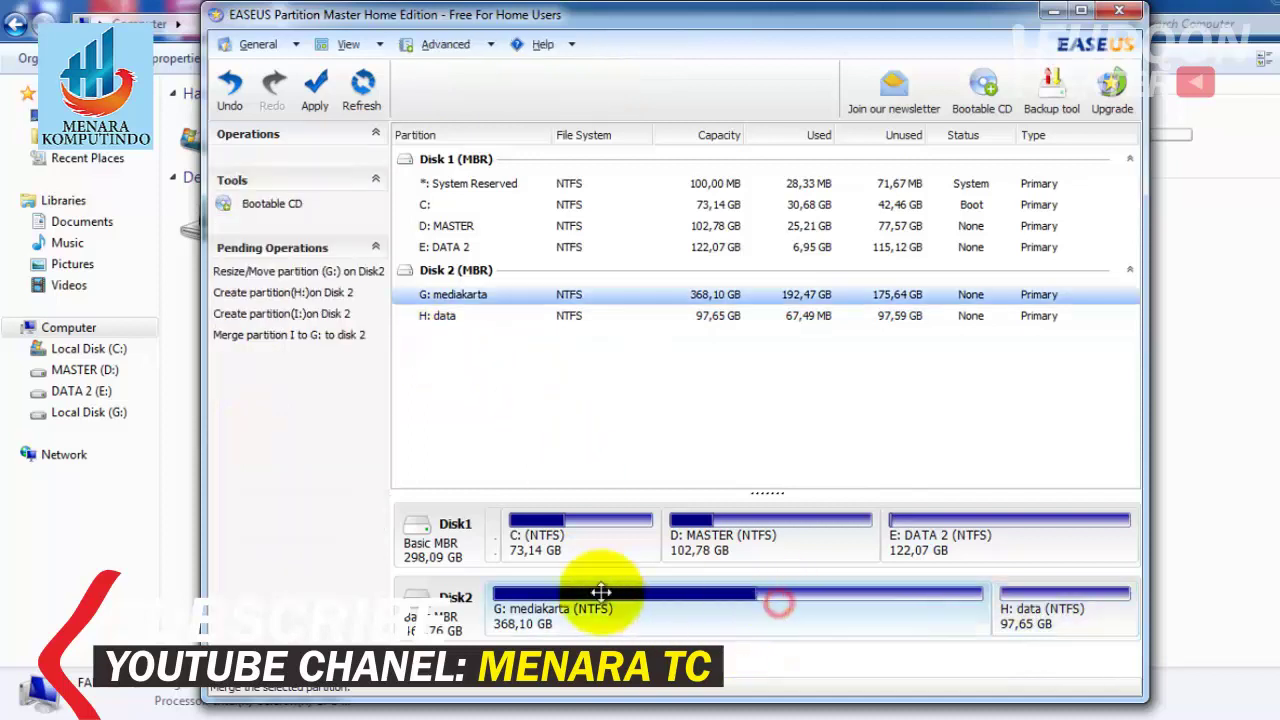
click(1035, 605)
click(914, 591)
click(1057, 589)
click(909, 600)
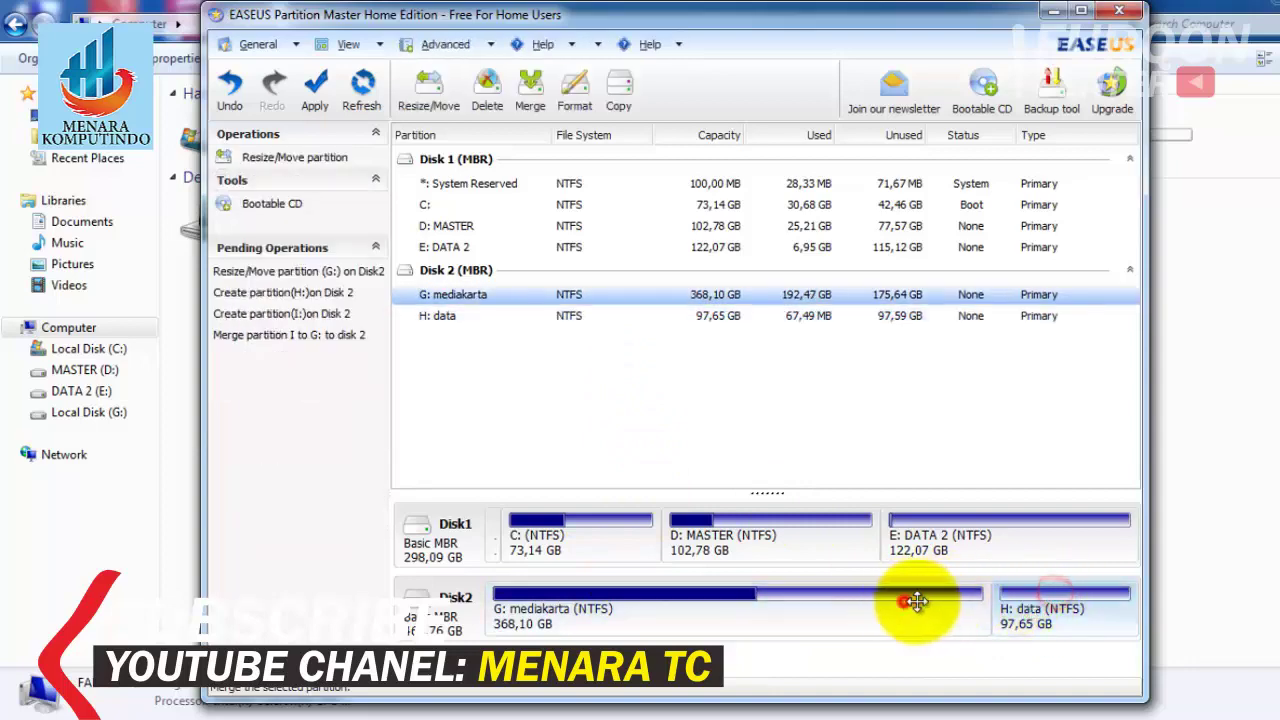
click(1050, 603)
click(930, 600)
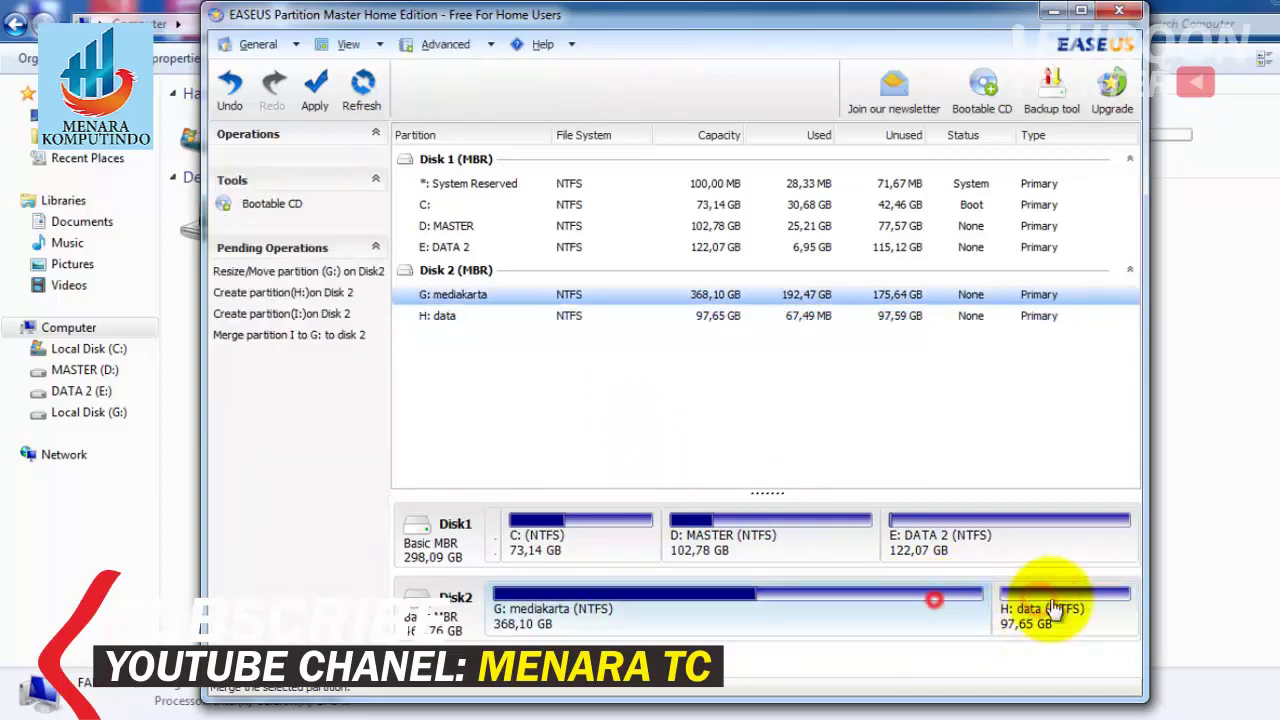
click(1050, 598)
click(964, 600)
click(1023, 597)
click(960, 597)
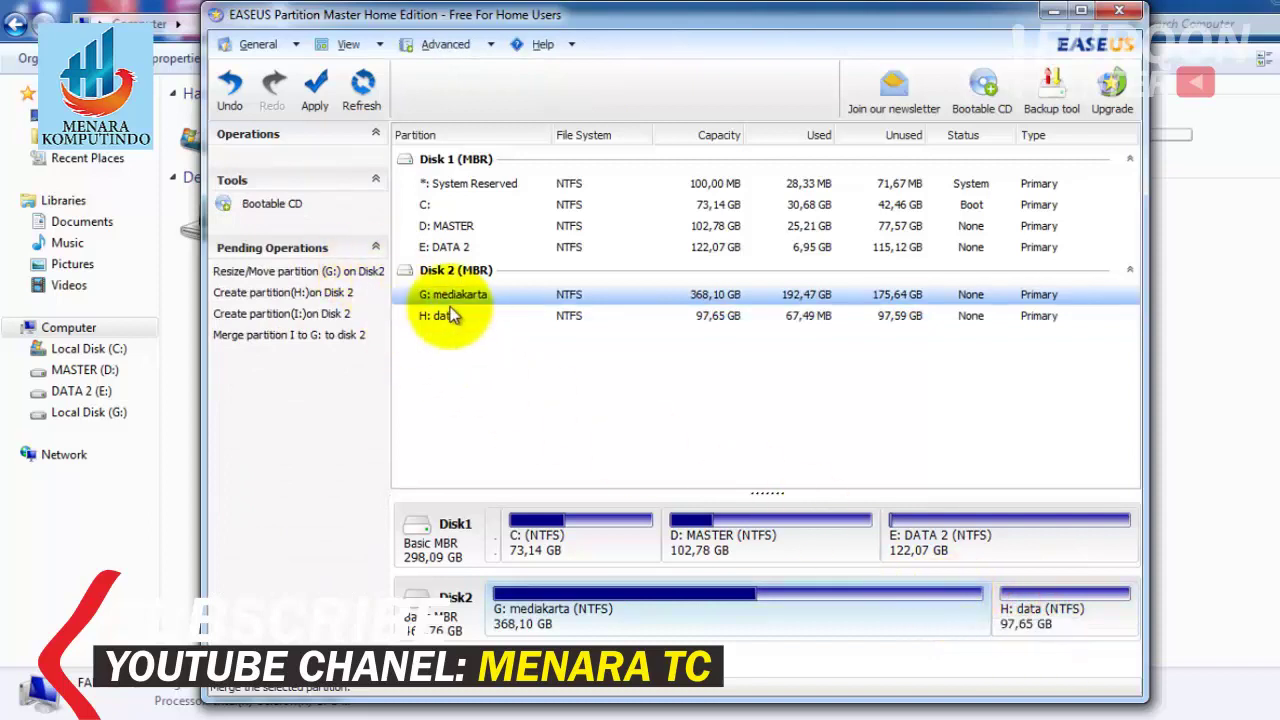
- View the prompt for applying the pending operations but decline it, and exit the partition manager without applying the changes
click(316, 92)
click(760, 433)
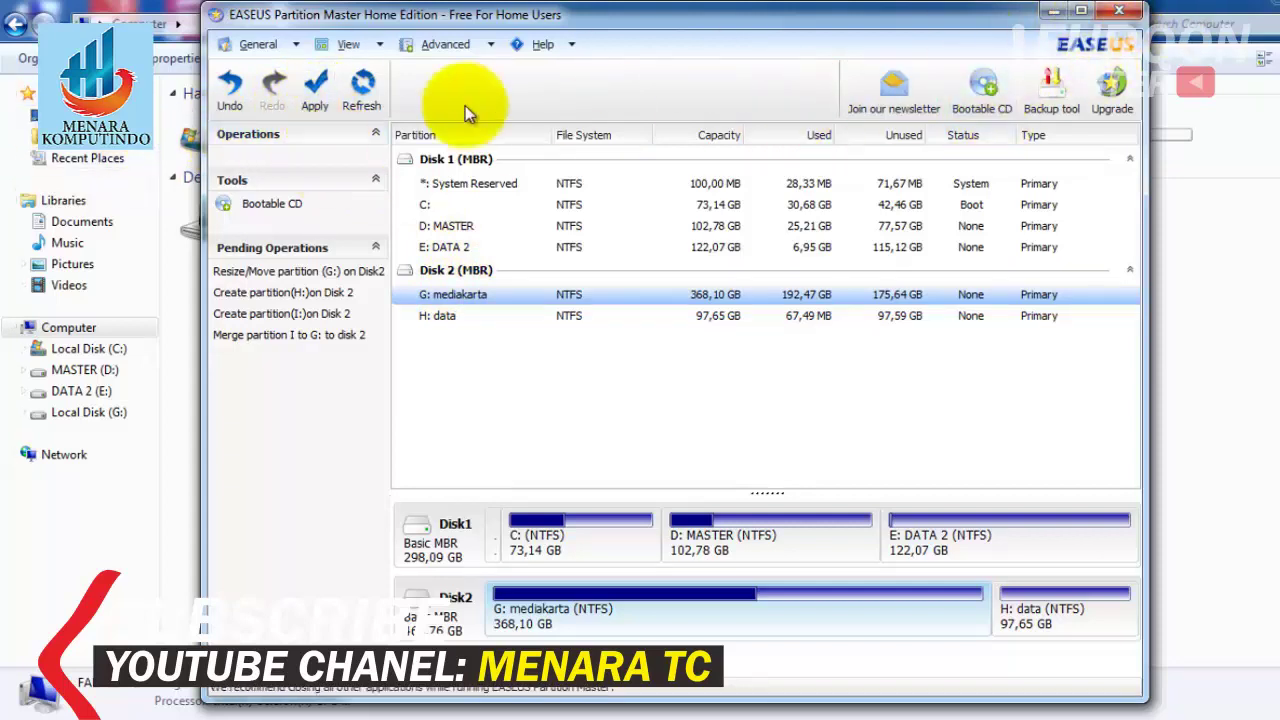
click(1138, 18)
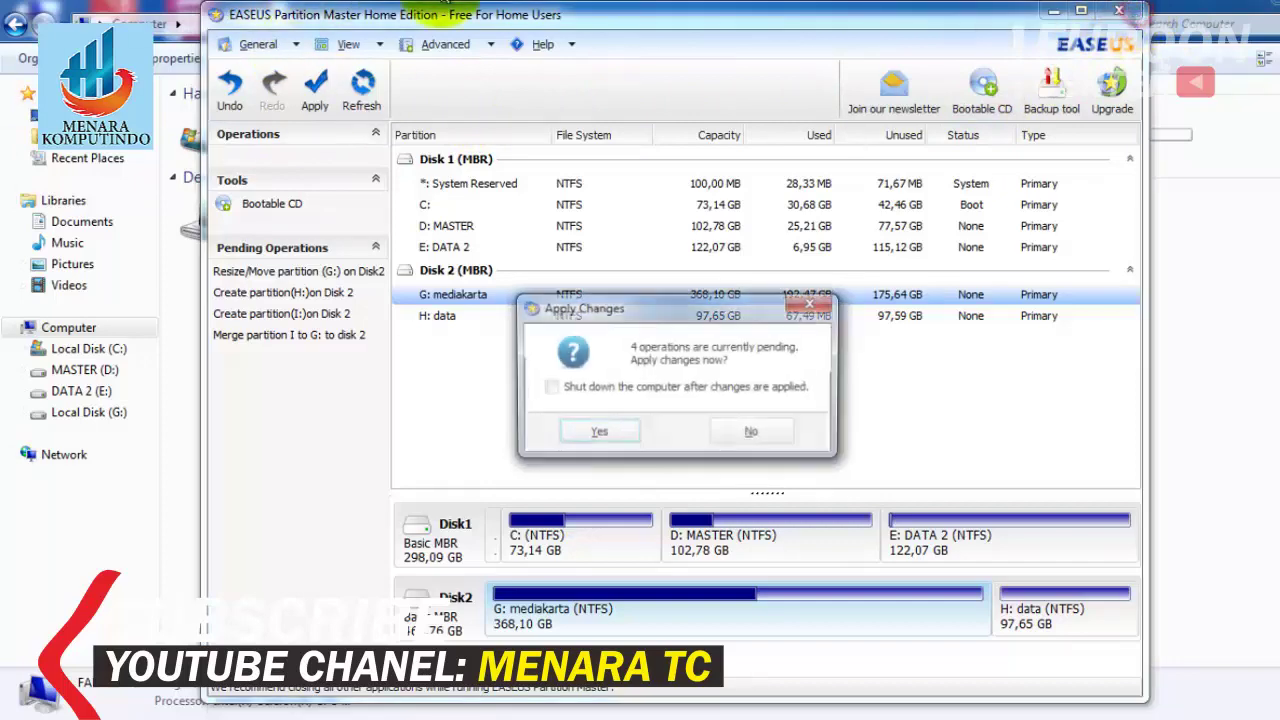
click(746, 430)
- Refresh the Computer window's drive list several times
click(510, 357)
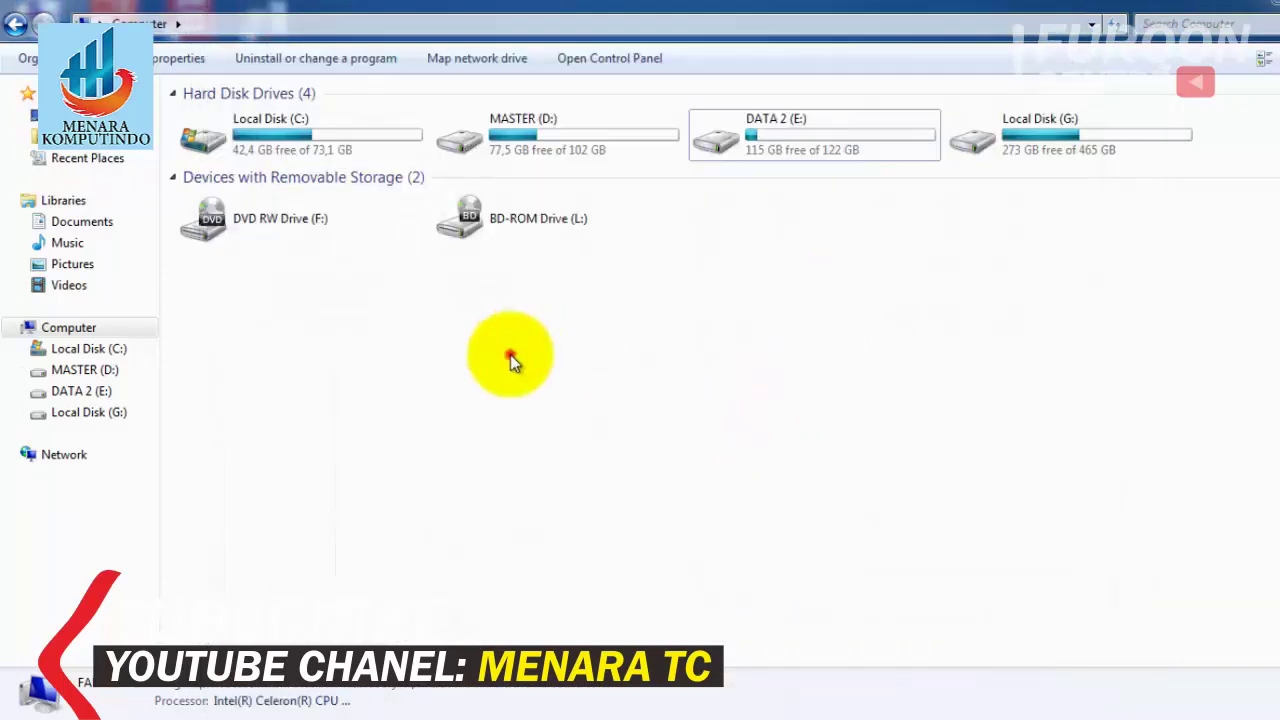
right_click(507, 354)
click(529, 436)
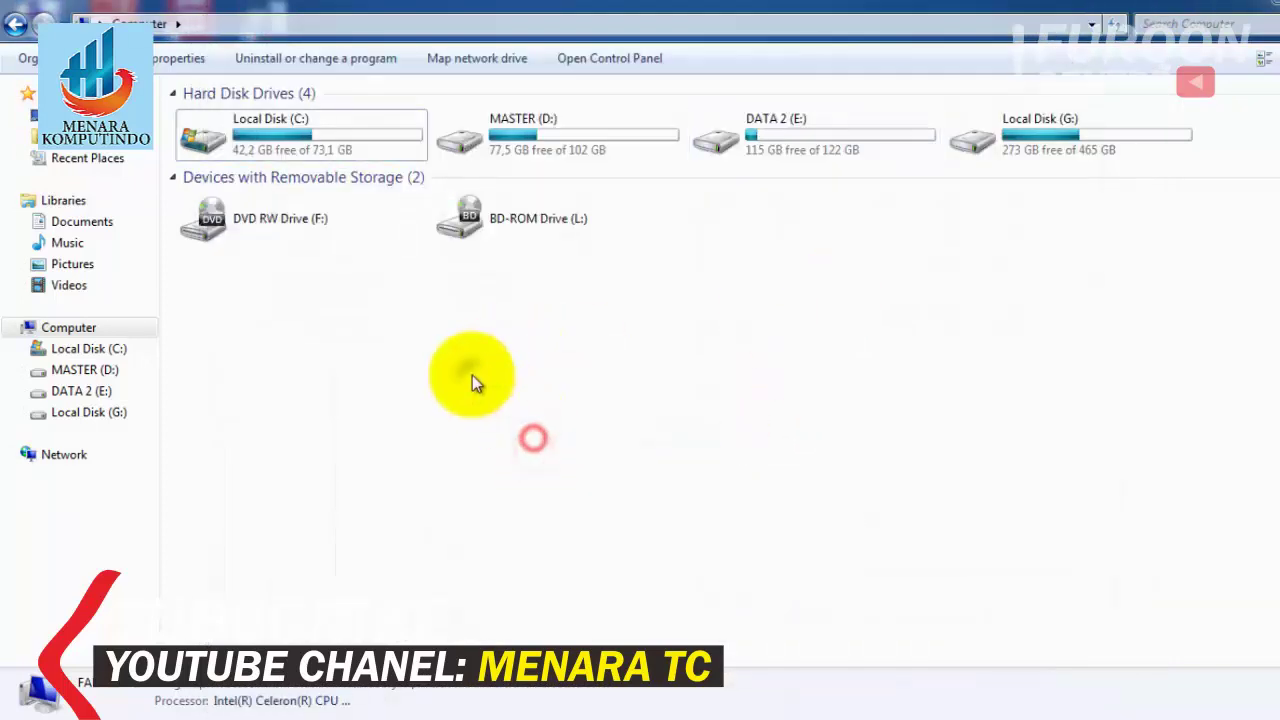
right_click(471, 373)
click(492, 451)
right_click(452, 368)
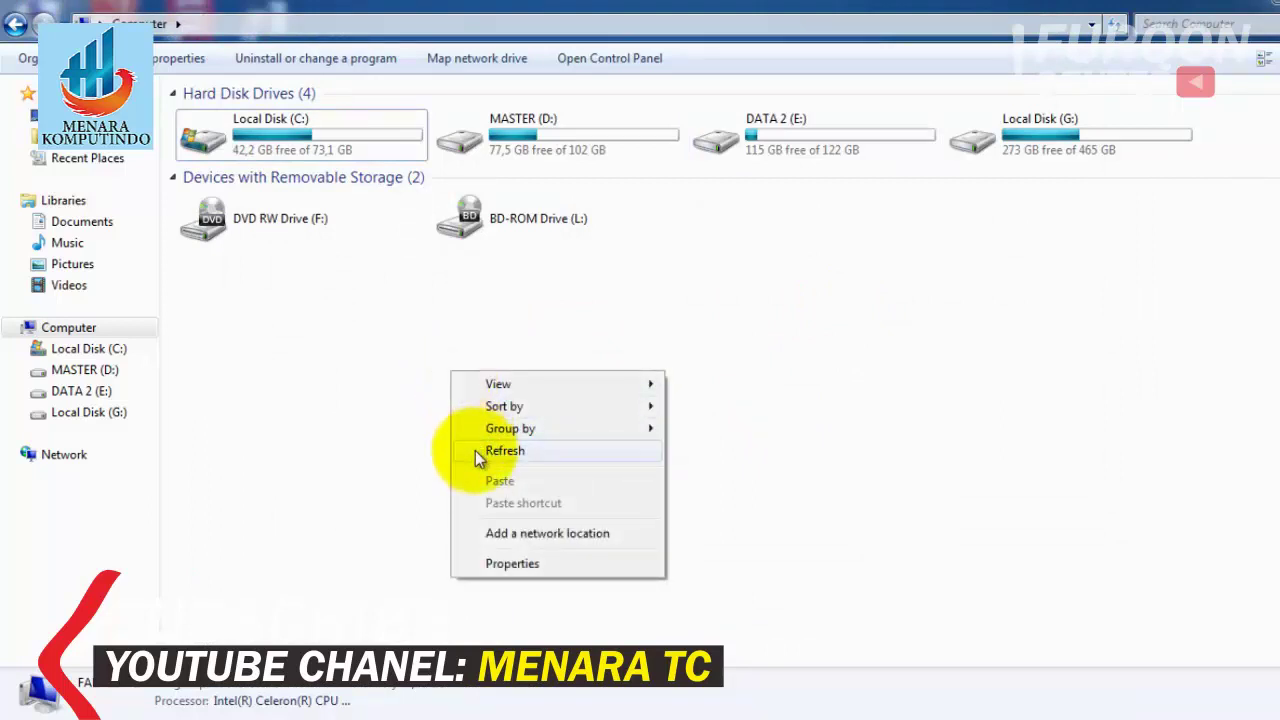
click(475, 450)
right_click(434, 382)
click(466, 462)
right_click(431, 382)
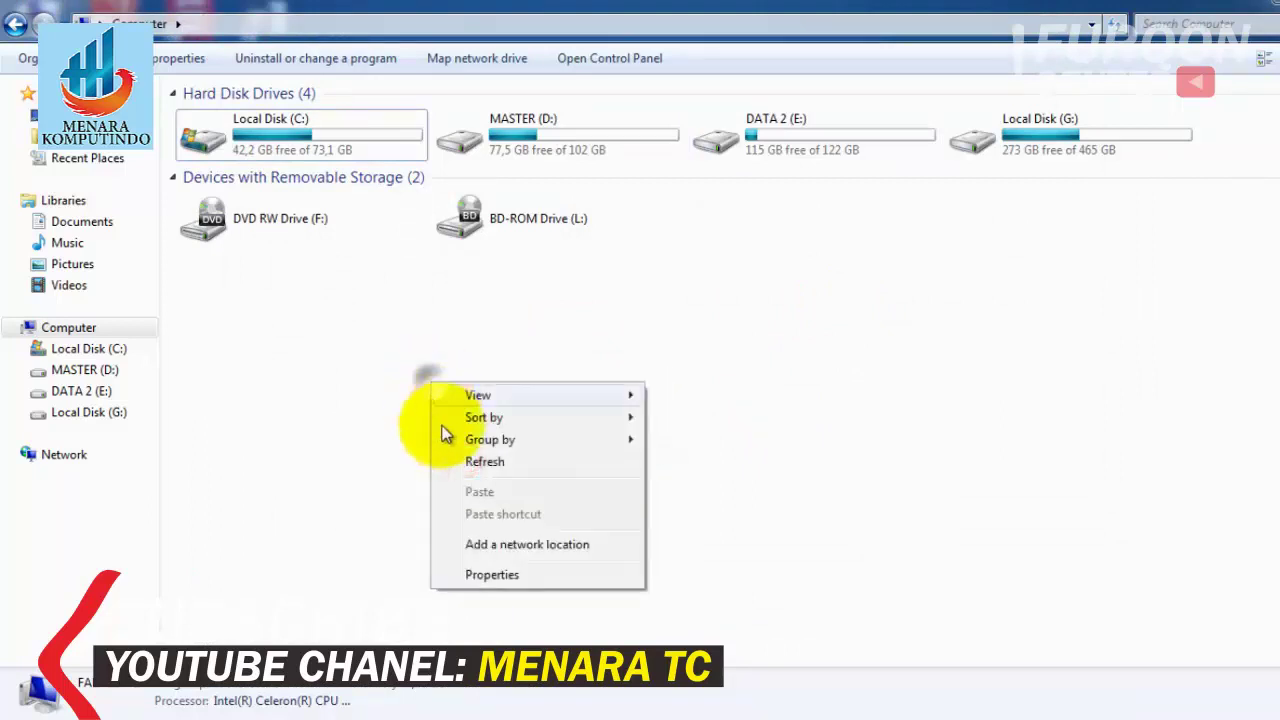
click(449, 464)
right_click(367, 339)
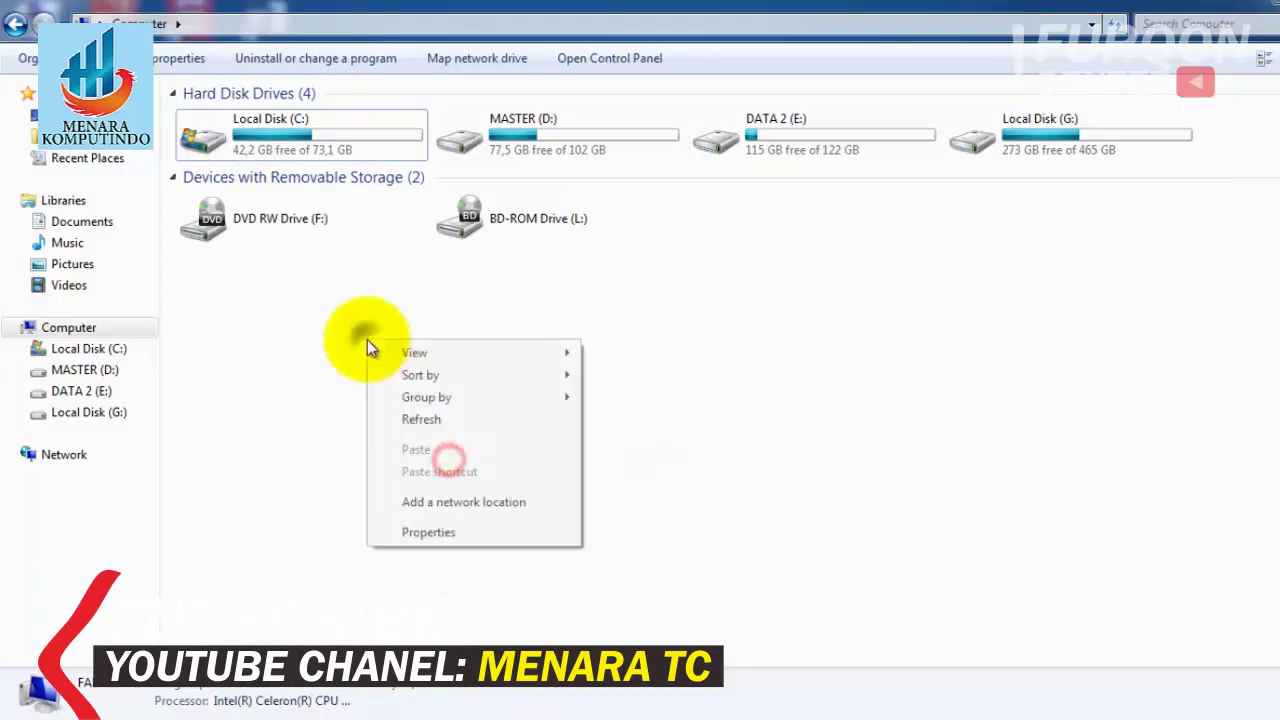
click(409, 421)
right_click(406, 382)
click(429, 459)
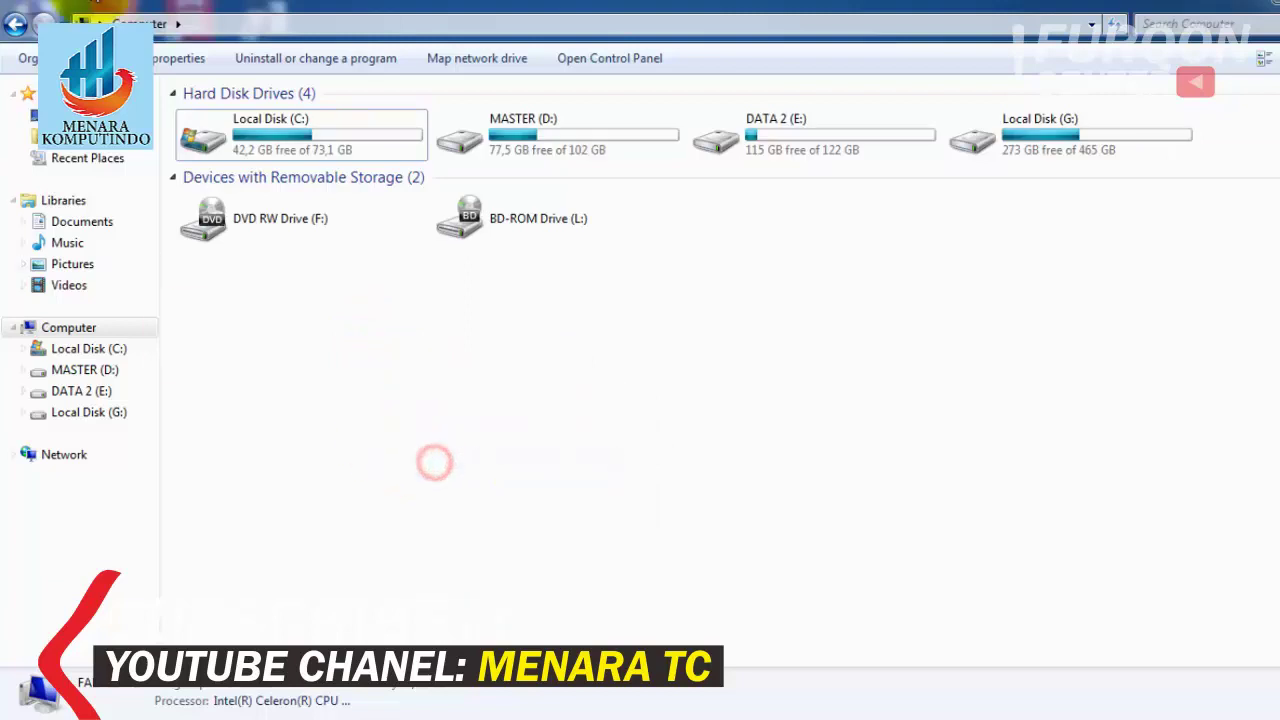
right_click(573, 387)
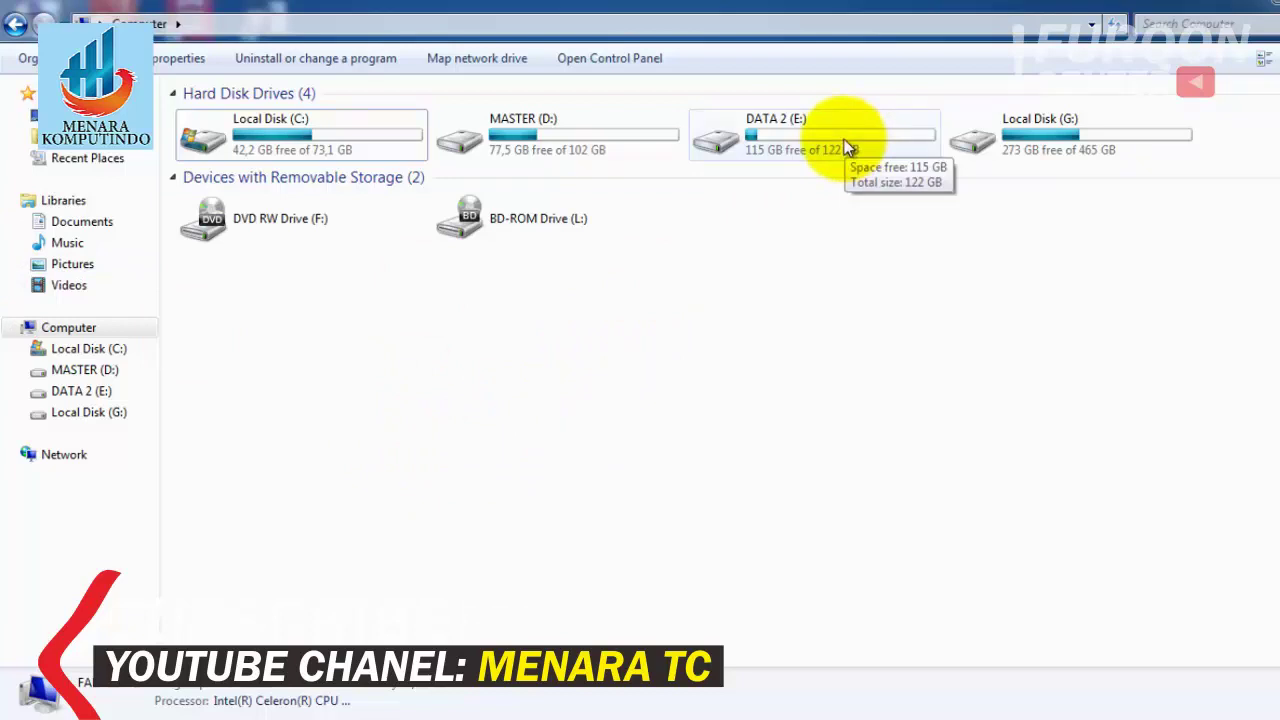
- Check the details of Local Disk (C:), MASTER (D:) and DATA 2 (E:) in the Computer window
click(268, 144)
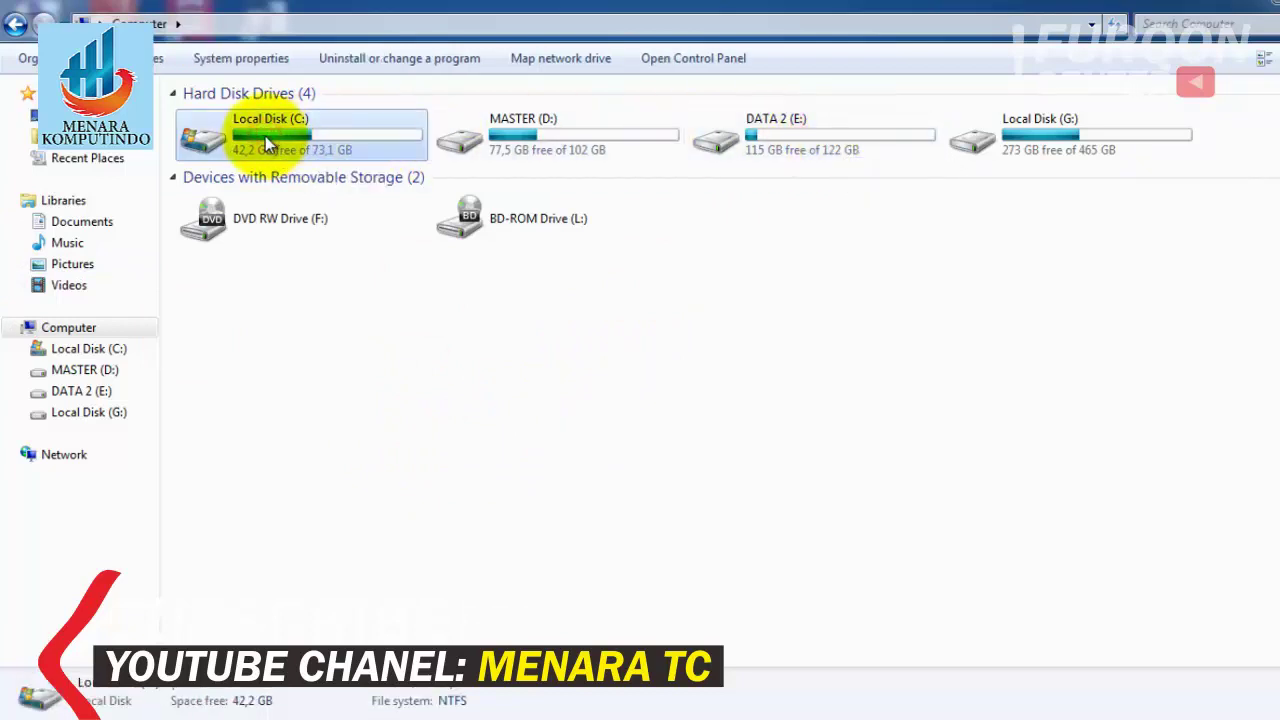
click(523, 118)
click(788, 120)
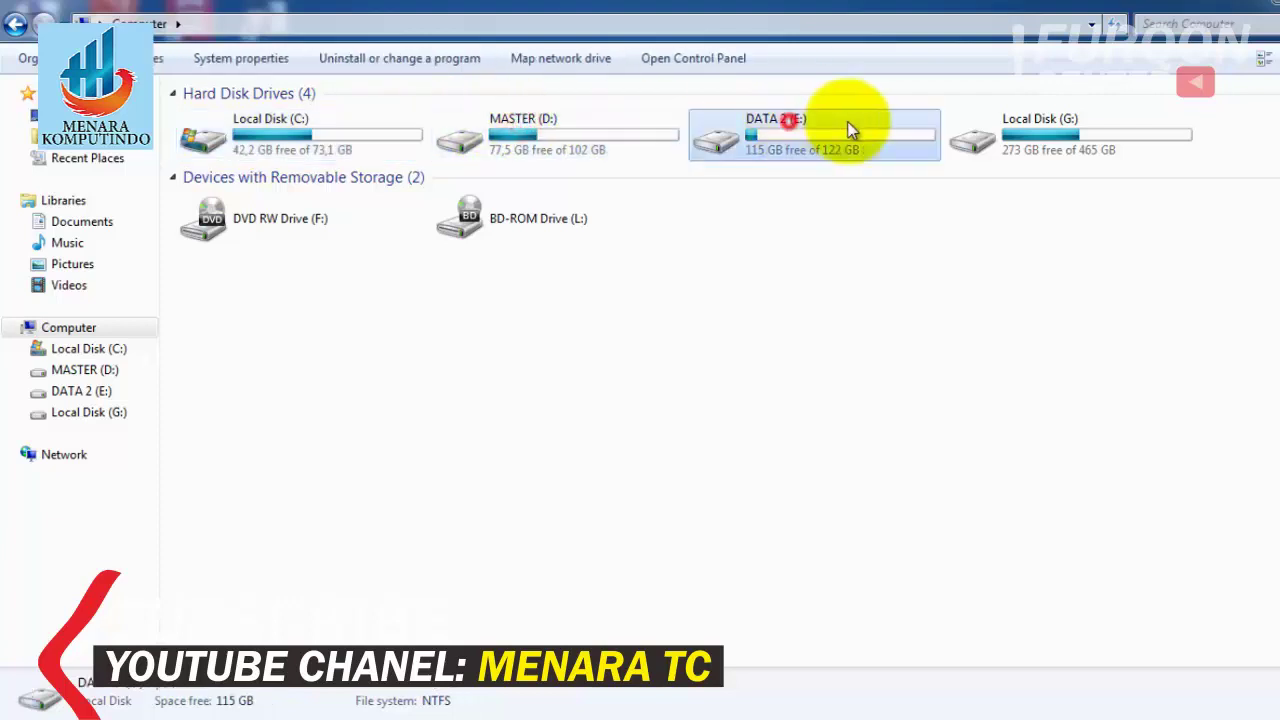
- Check the details of DVD RW Drive (F:) and Local Disk (G:) in the Computer window
click(277, 218)
click(1056, 135)
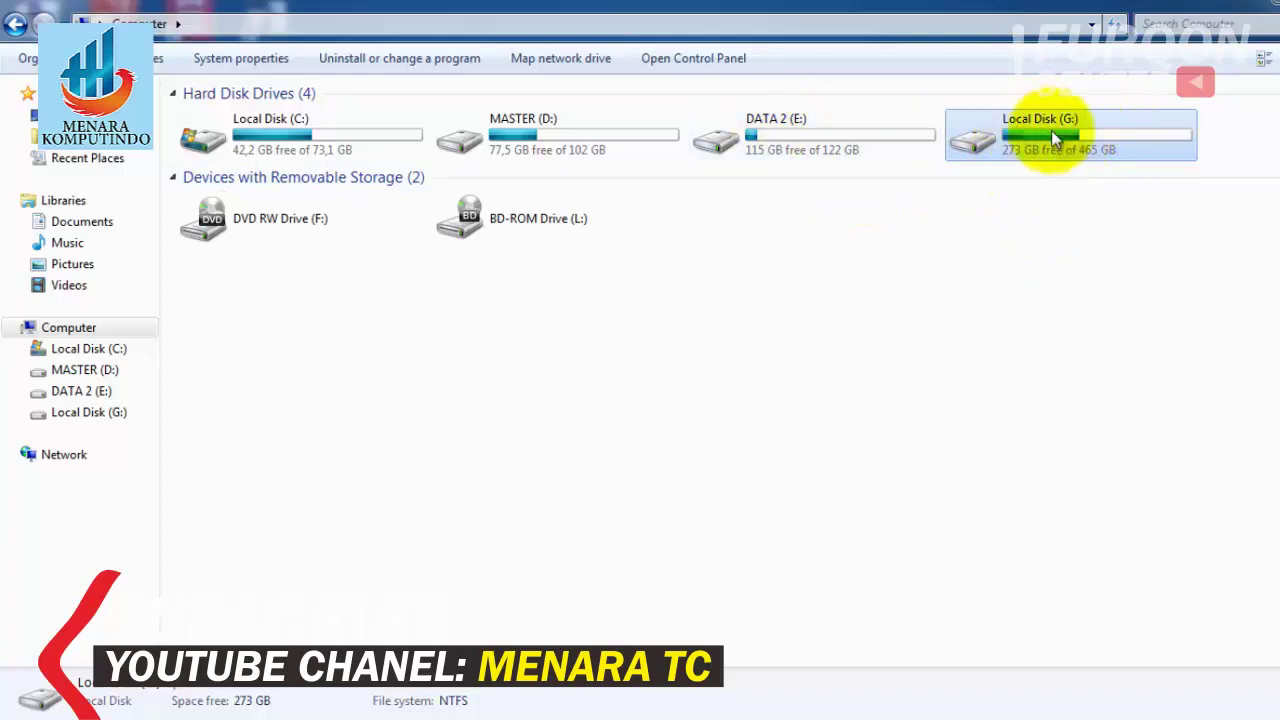
click(325, 222)
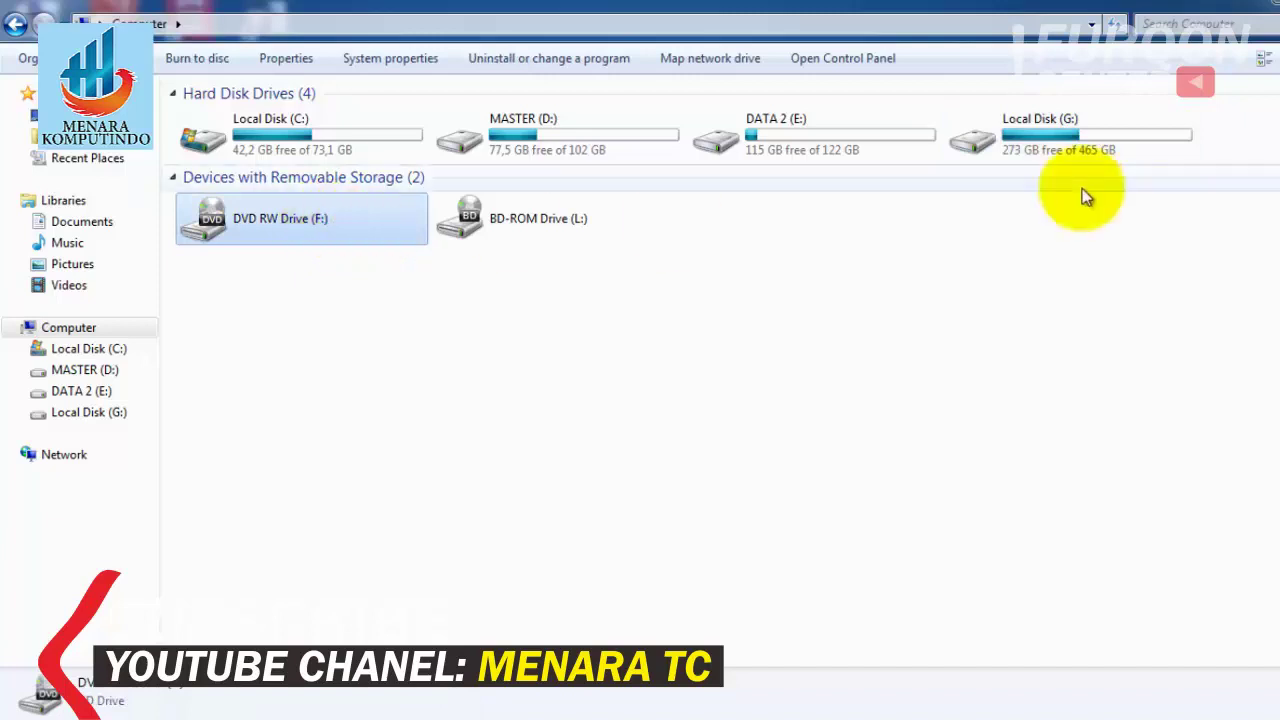
- Open Computer Management from the Computer item and display the volume capacities and free space in Disk Management
right_click(80, 336)
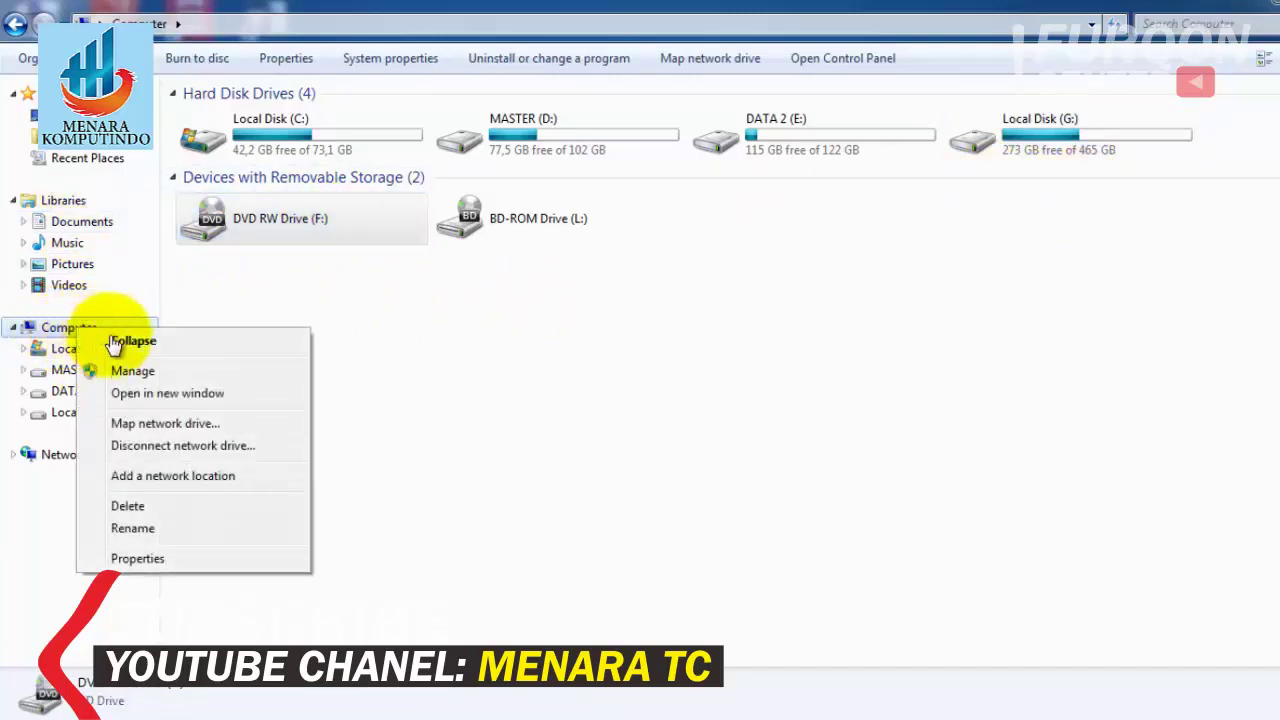
click(131, 372)
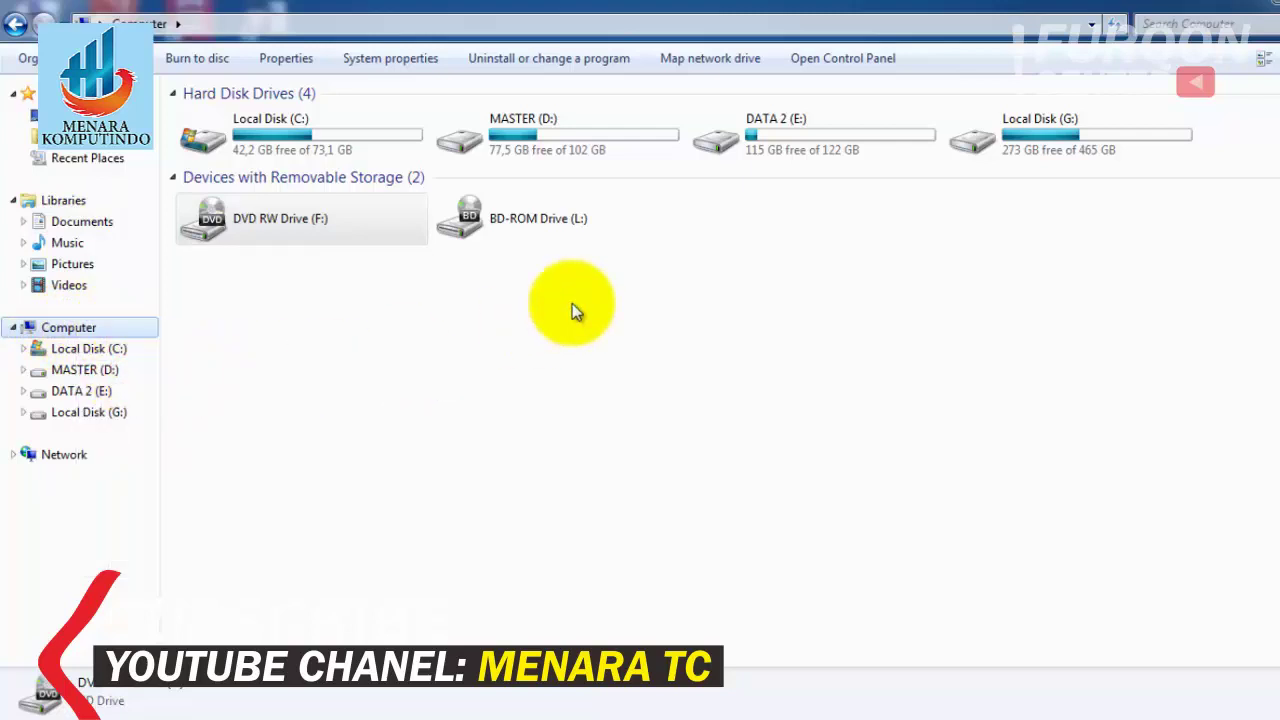
click(134, 257)
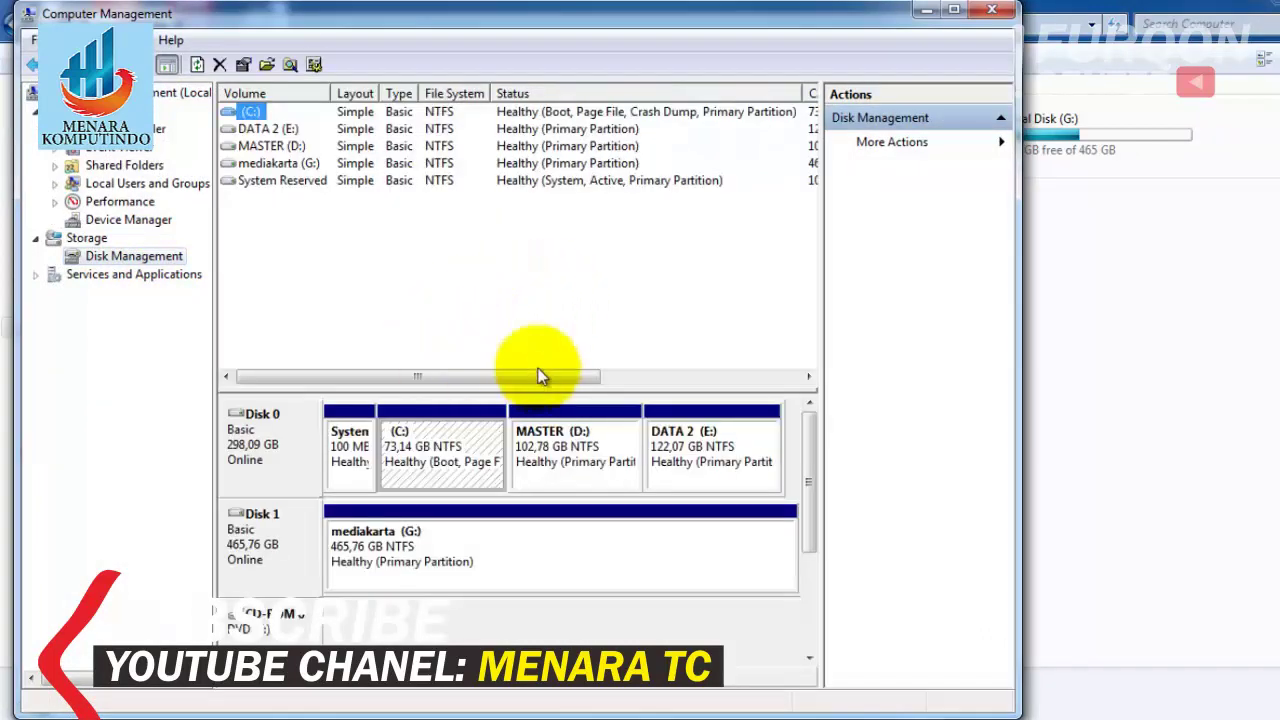
drag(543, 375, 631, 344)
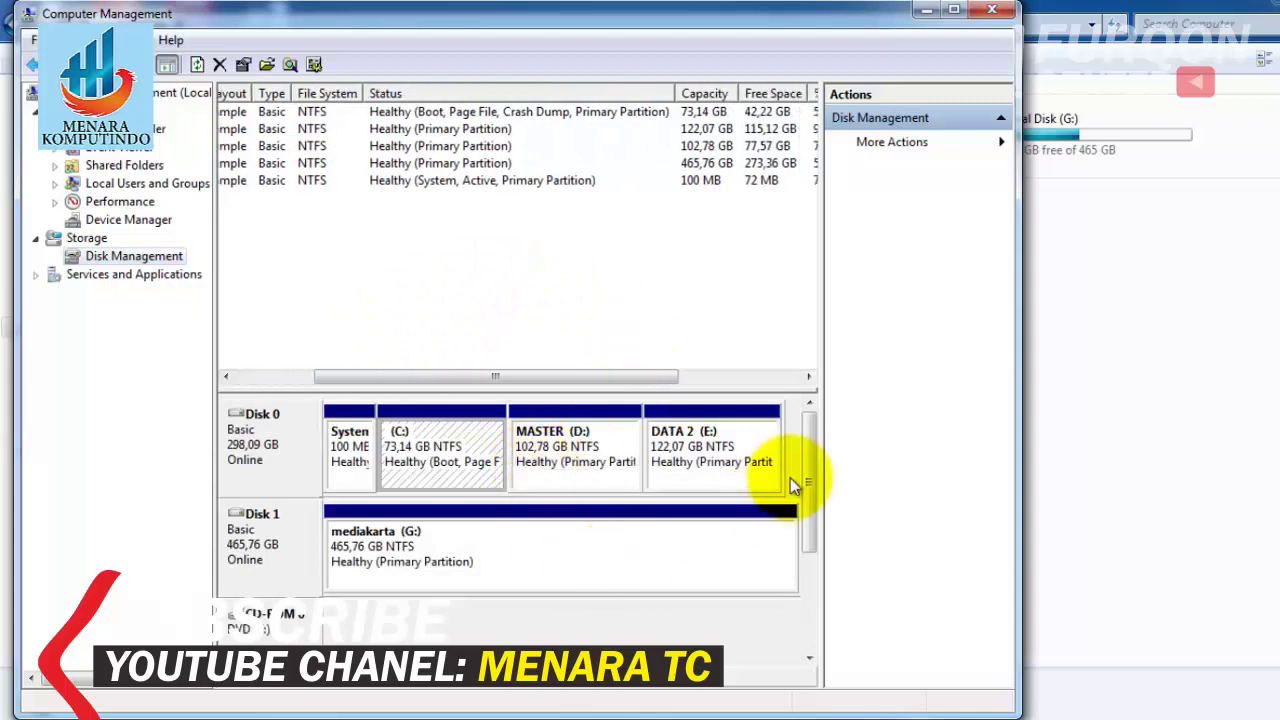
- Remove the drive letter F: from the CD-ROM 0 DVD drive and confirm the removal
drag(810, 458, 808, 515)
right_click(259, 524)
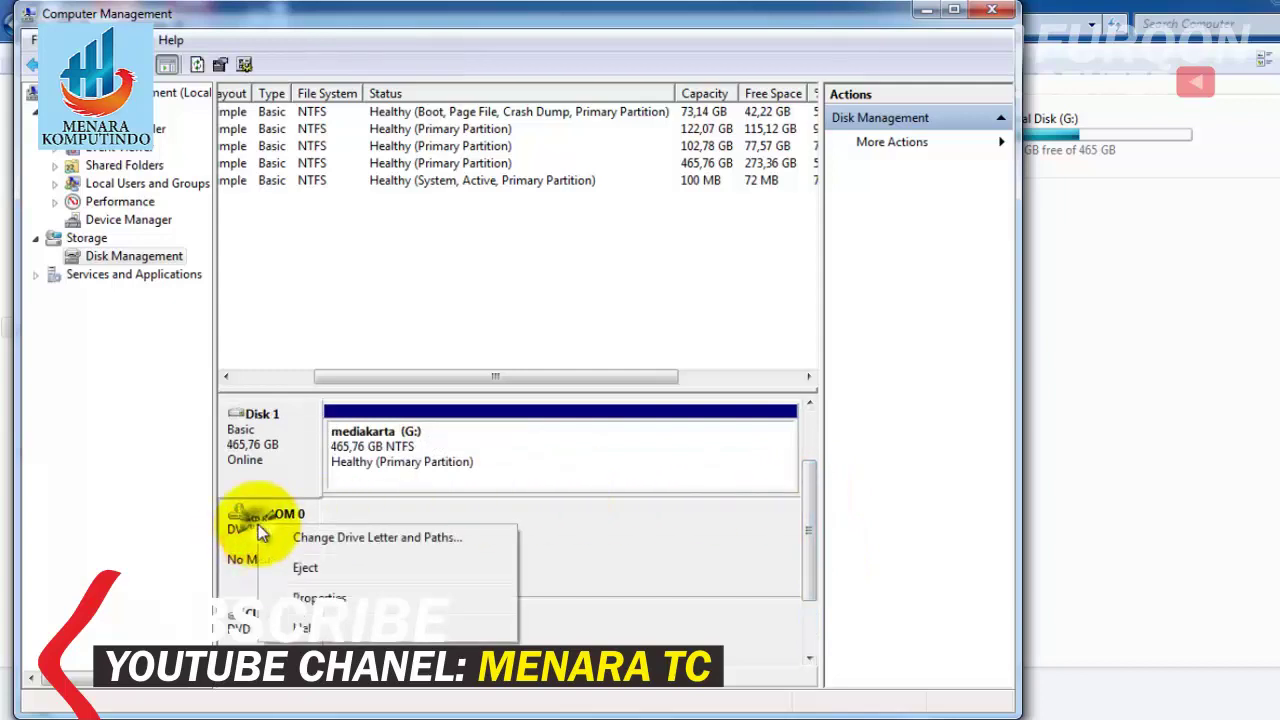
click(303, 538)
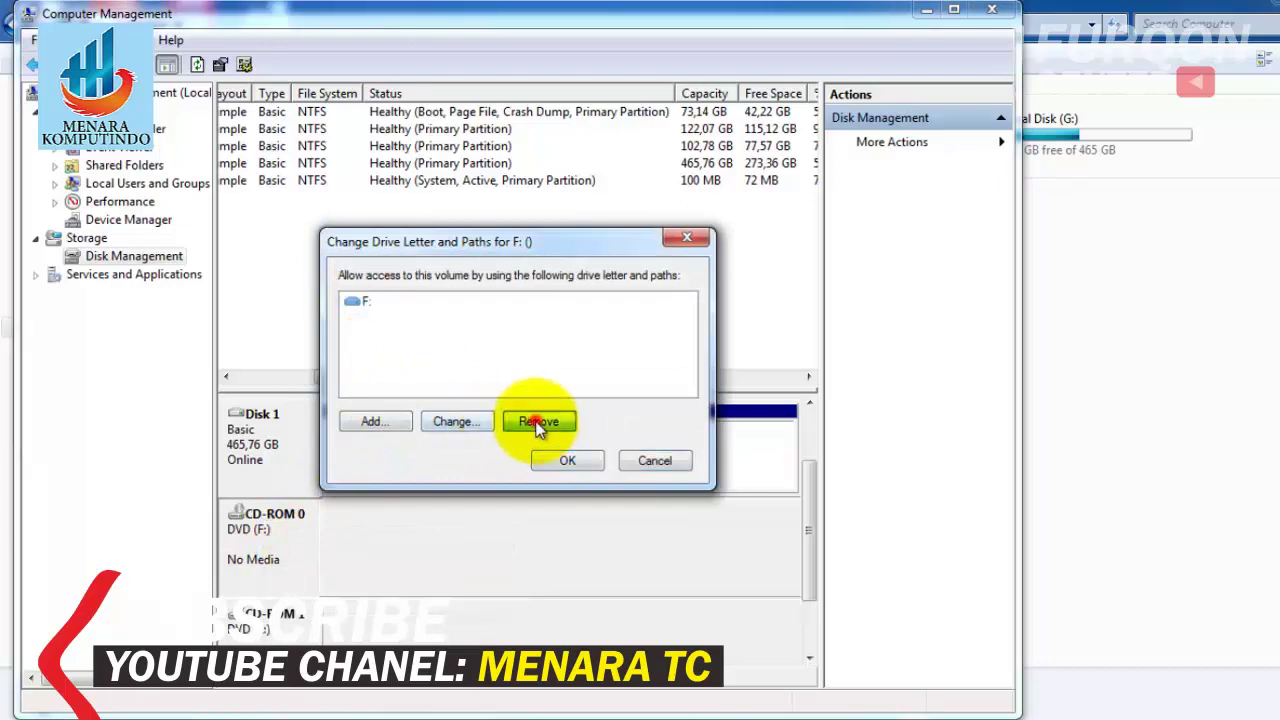
click(536, 421)
click(783, 434)
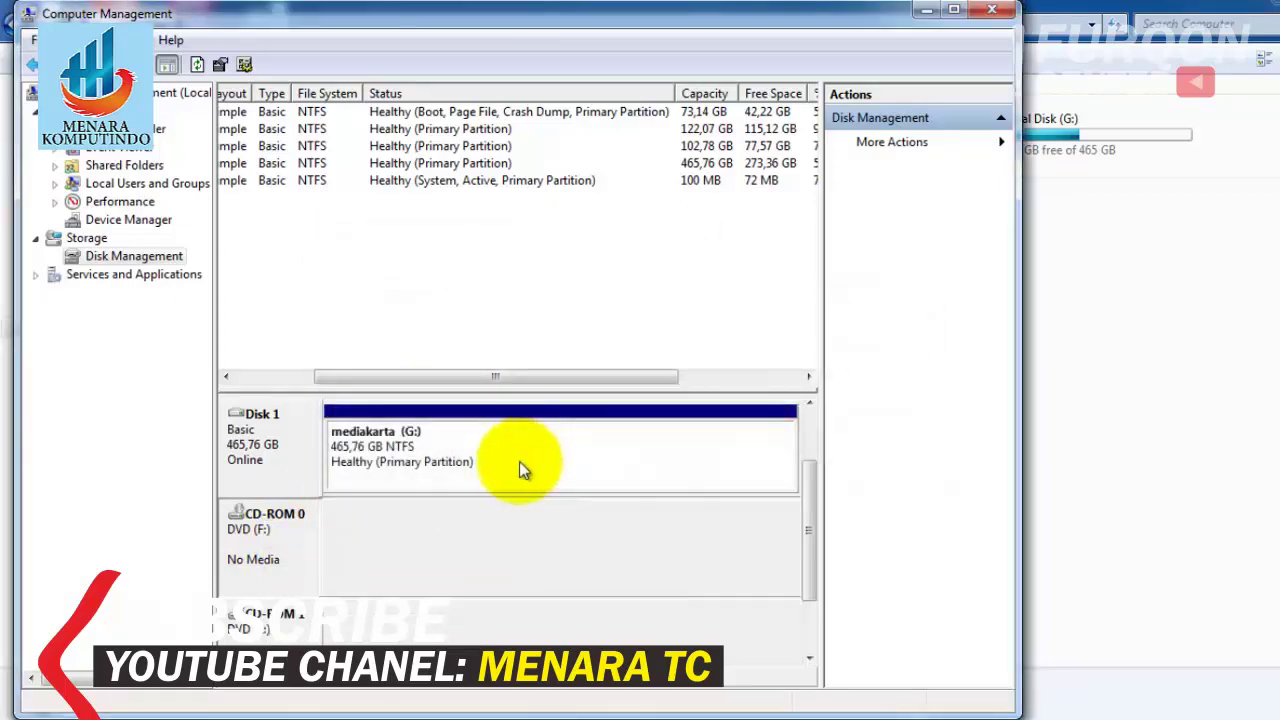
- Switch to the Computer window and refresh its drive list twice to check the removable drives
click(1139, 367)
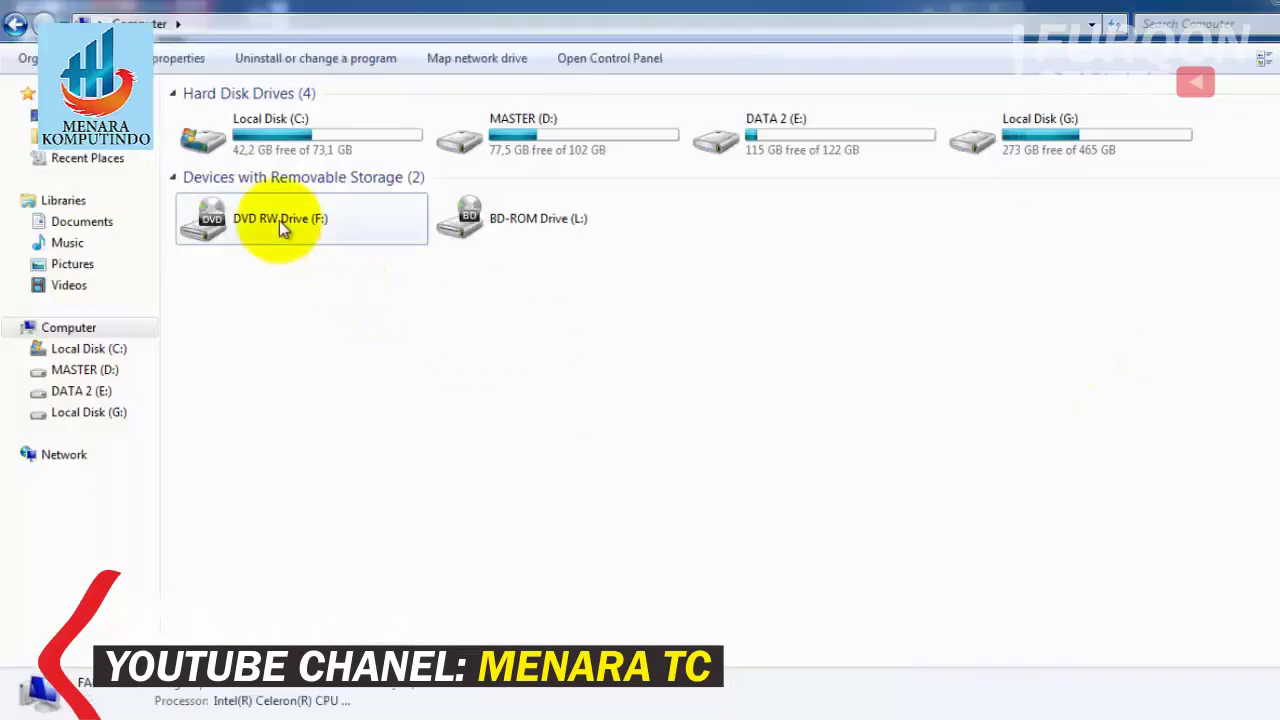
right_click(452, 337)
click(487, 424)
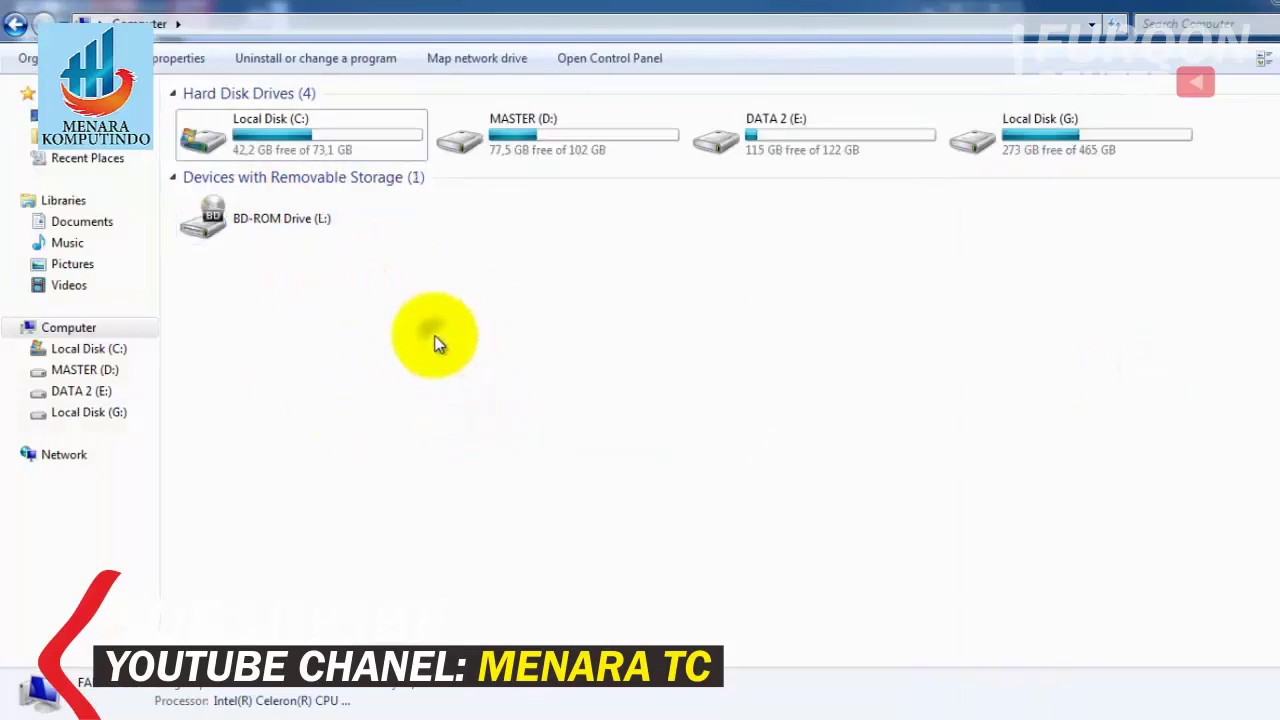
right_click(430, 336)
click(487, 417)
- In Computer Management, change the drive letter of the mediakarta volume on Disk 1 to F, and check it in the Computer window
click(515, 712)
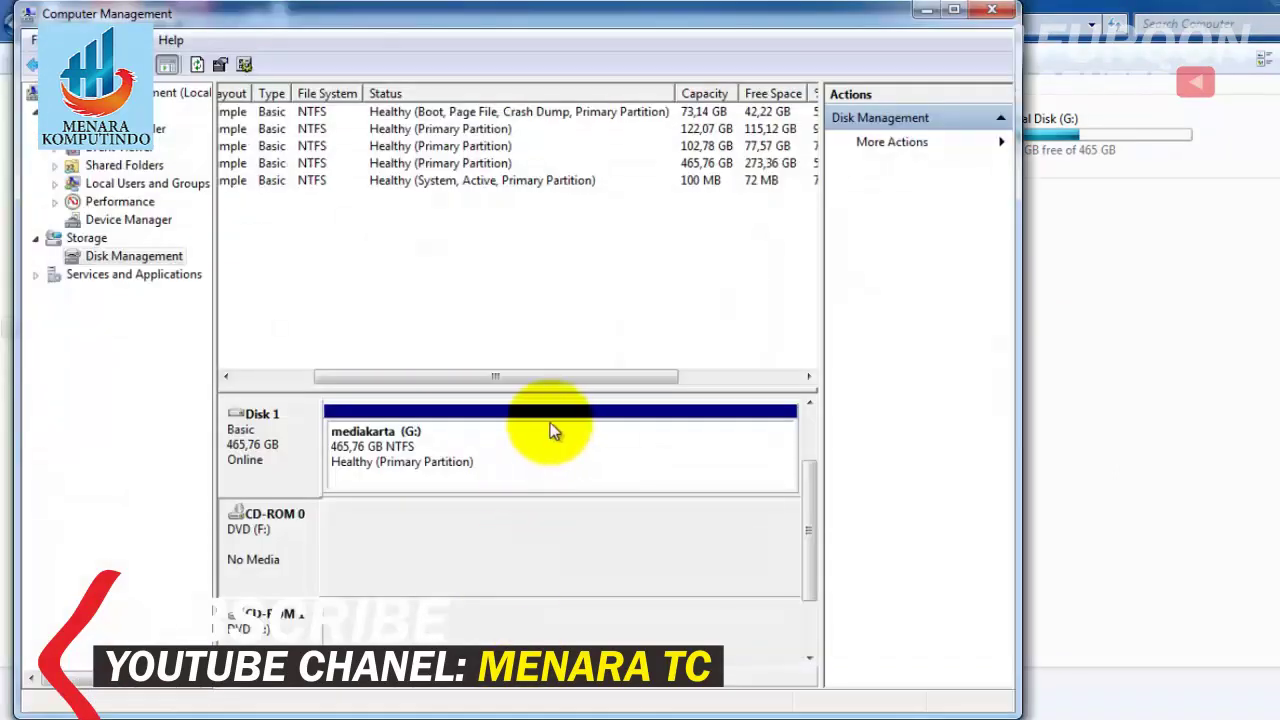
click(268, 551)
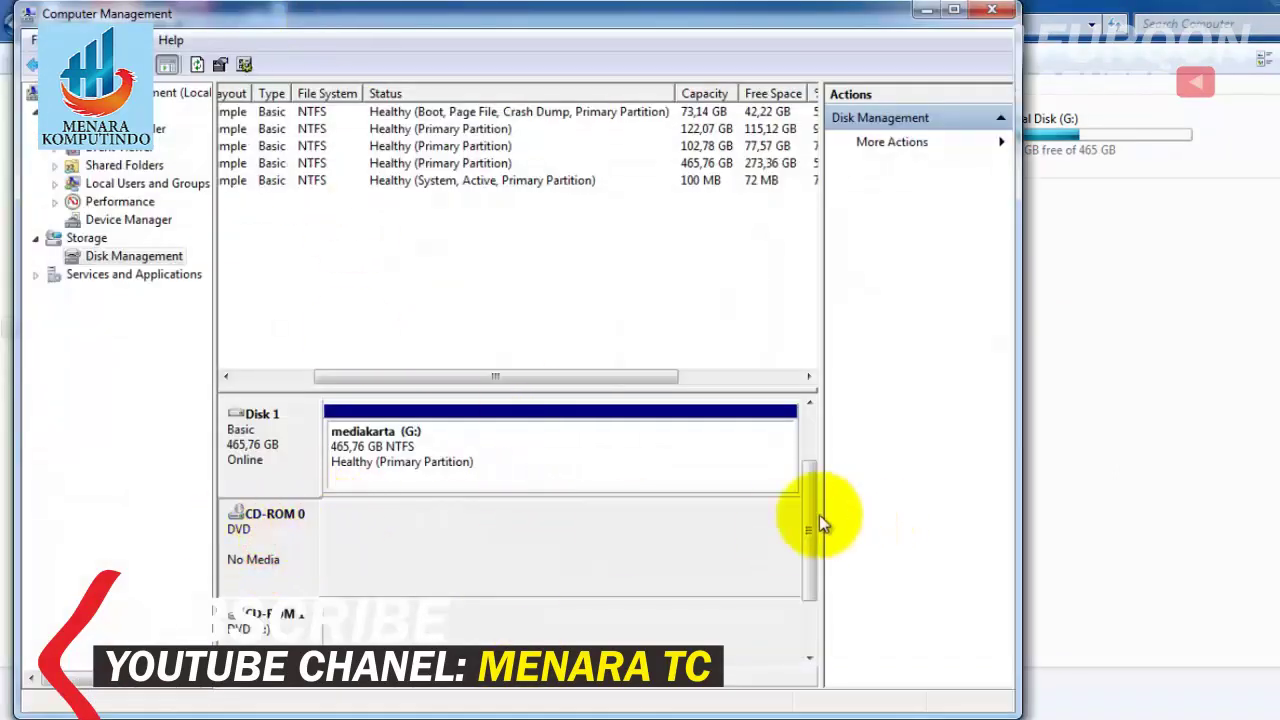
drag(815, 514, 811, 455)
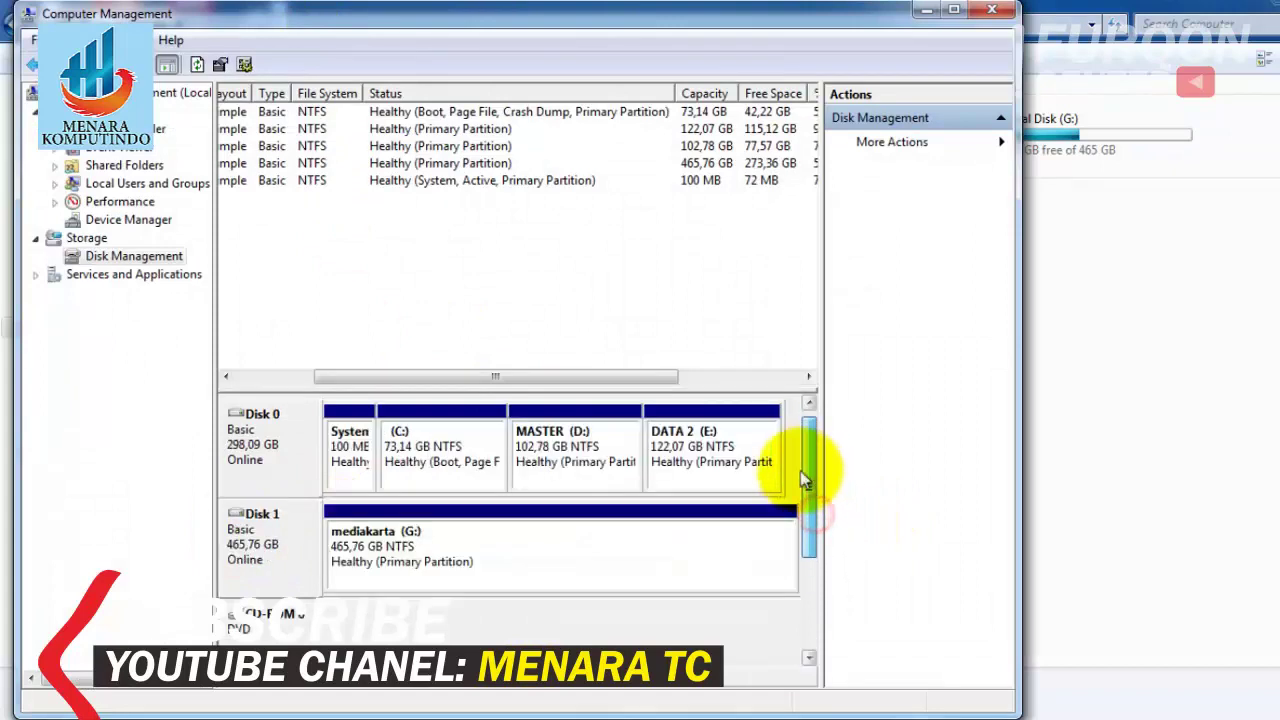
click(405, 537)
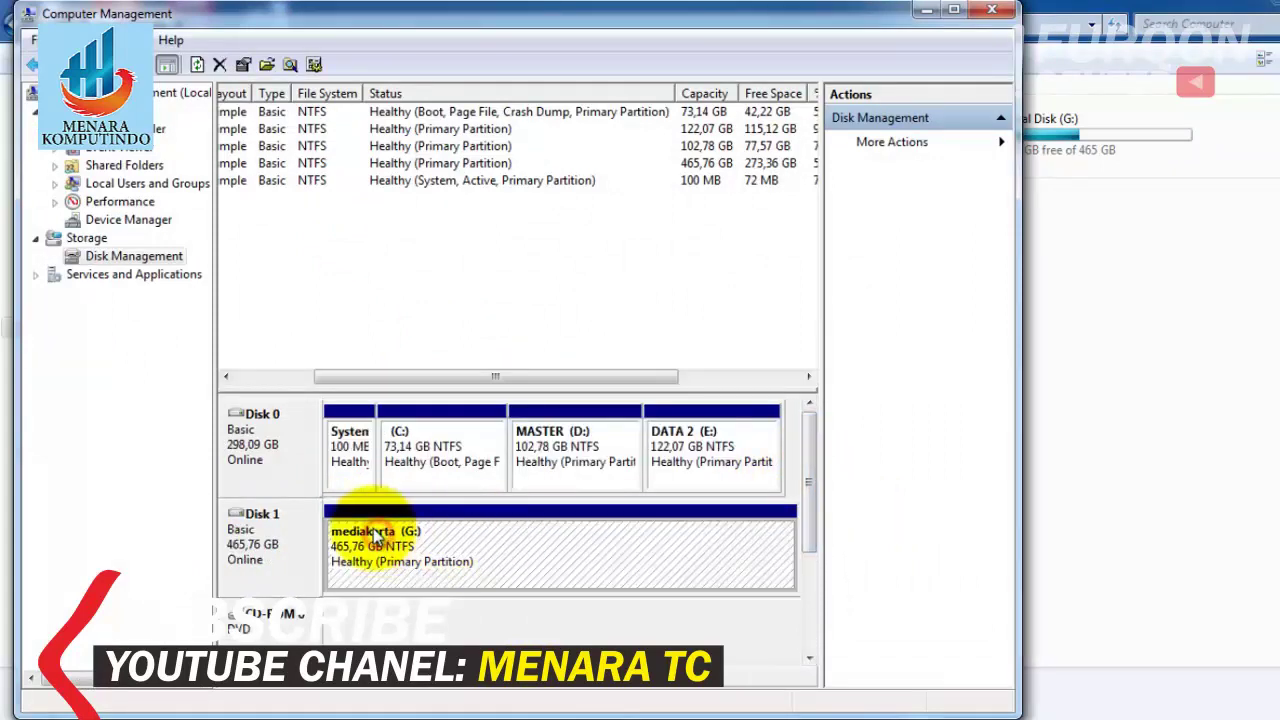
right_click(430, 567)
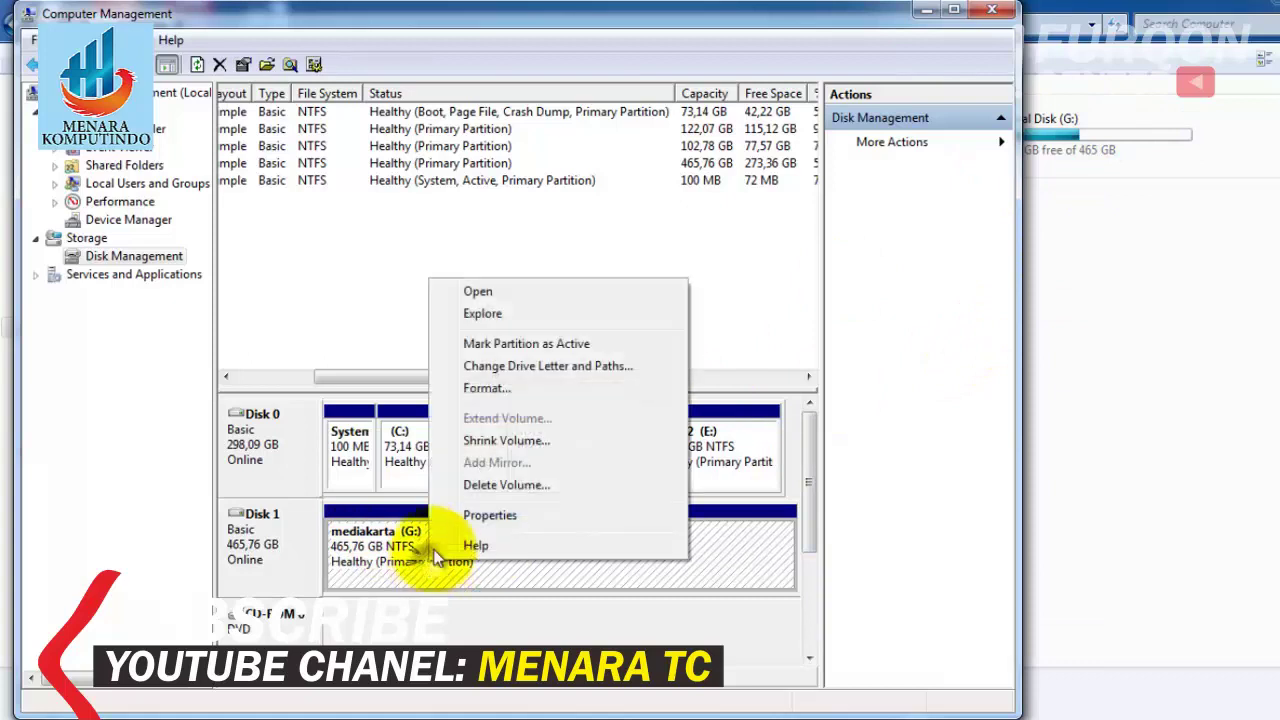
click(480, 366)
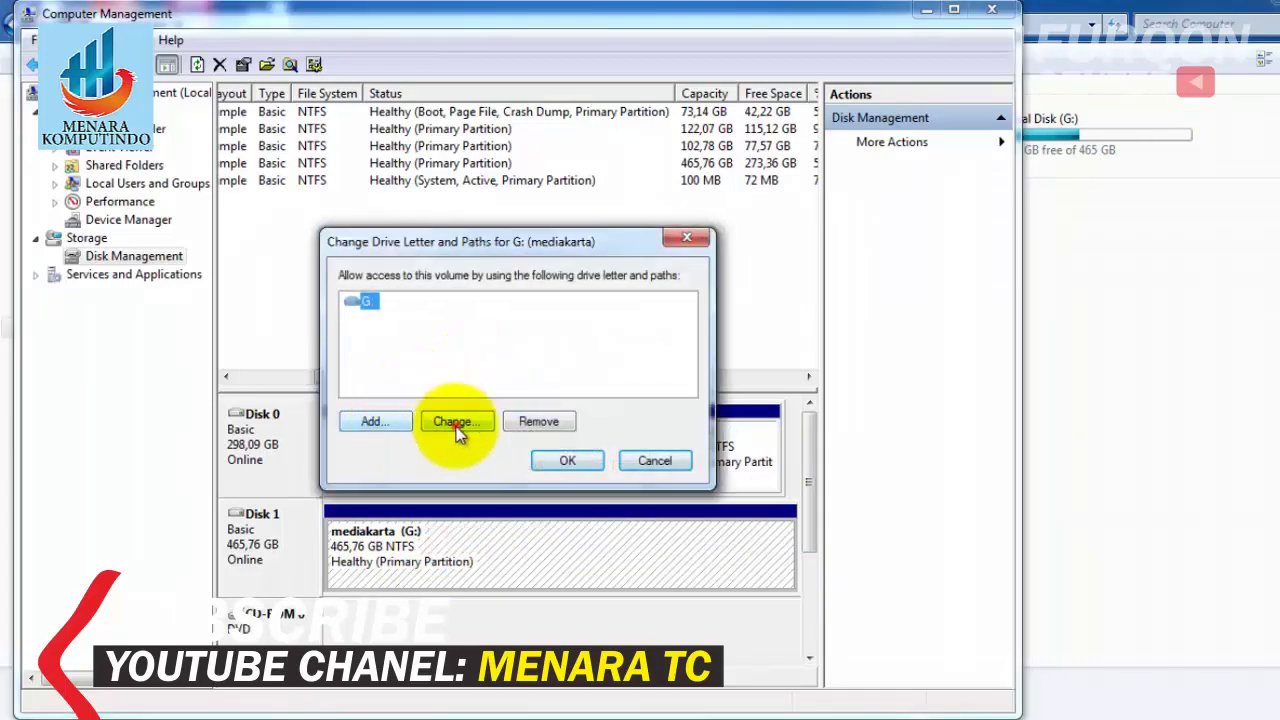
click(458, 422)
click(668, 334)
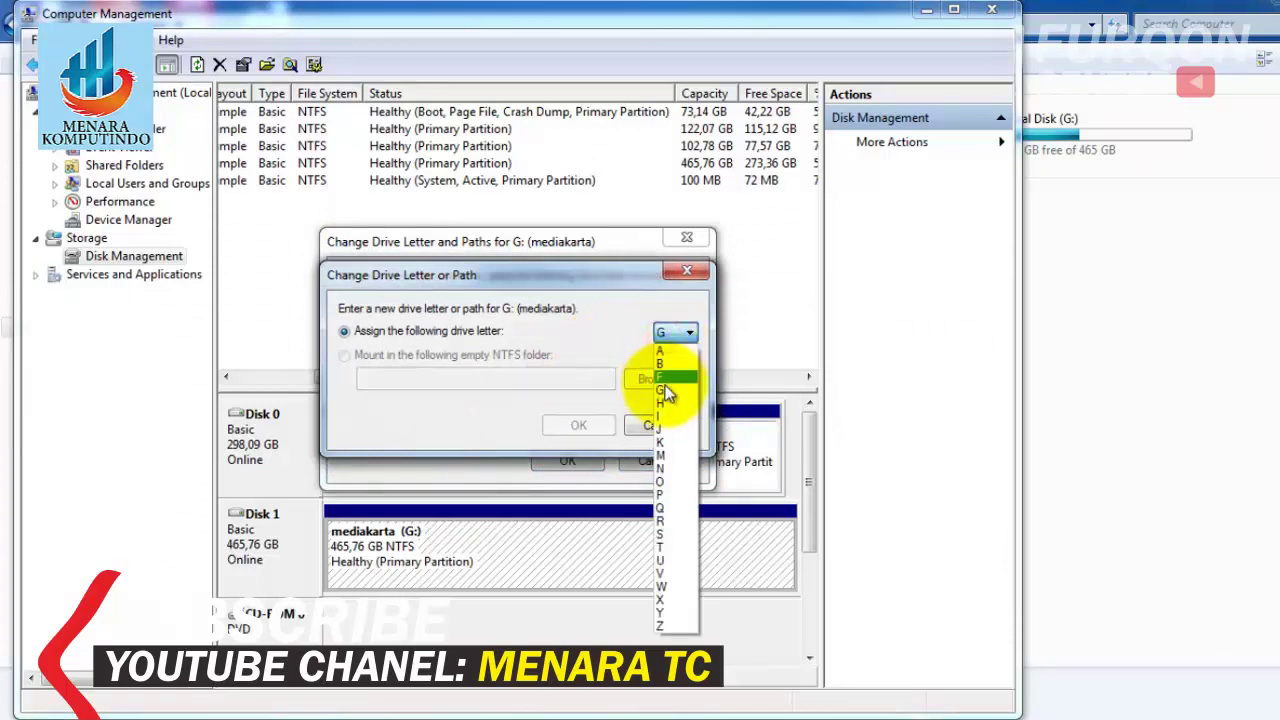
click(663, 377)
click(579, 427)
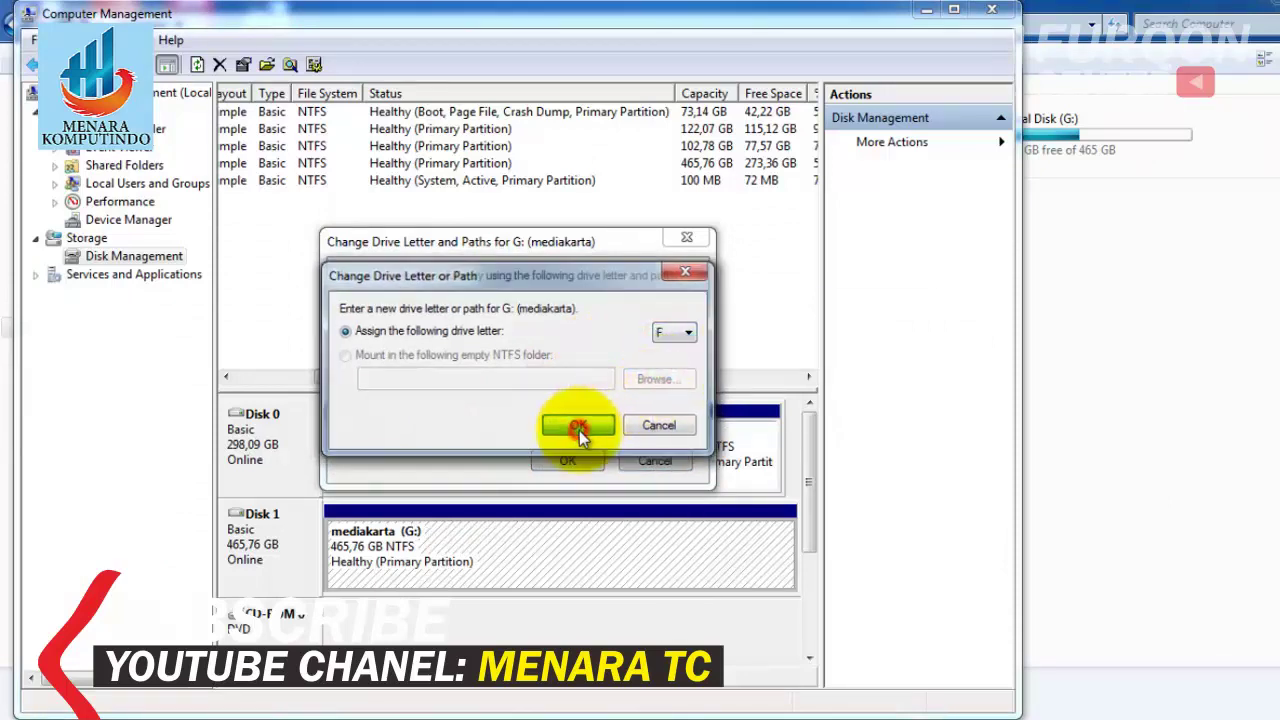
click(779, 433)
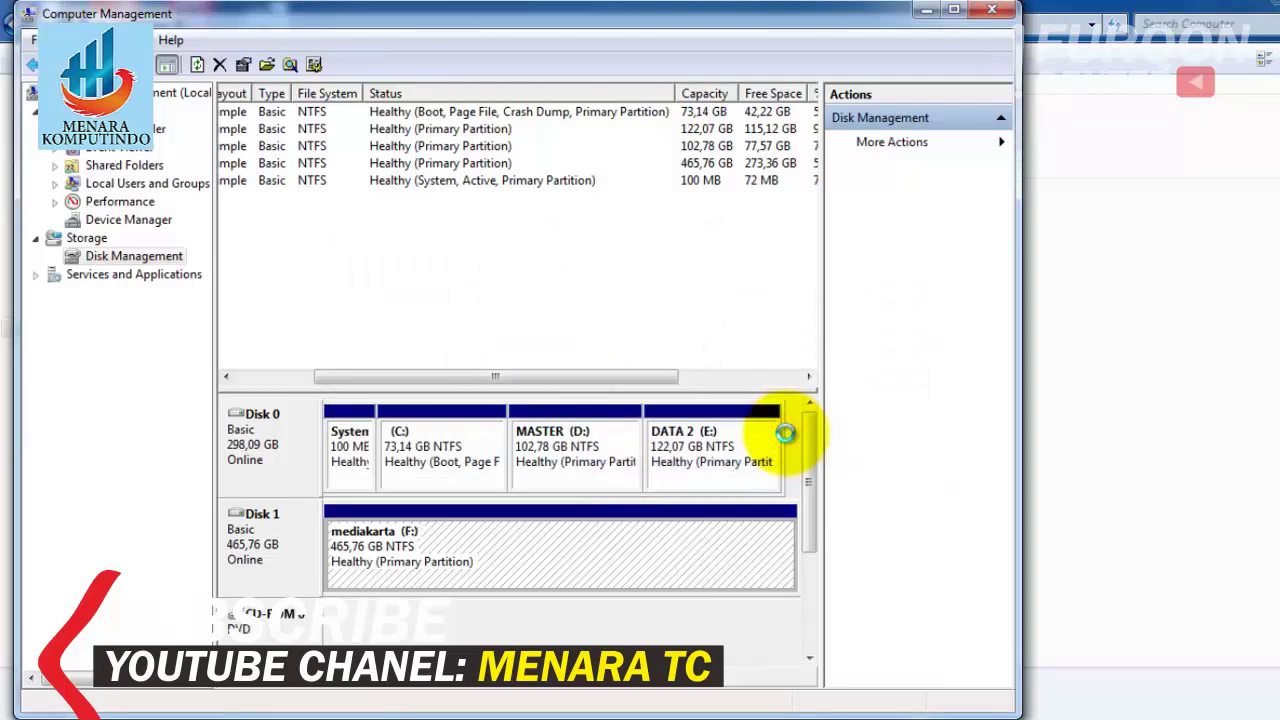
click(1051, 337)
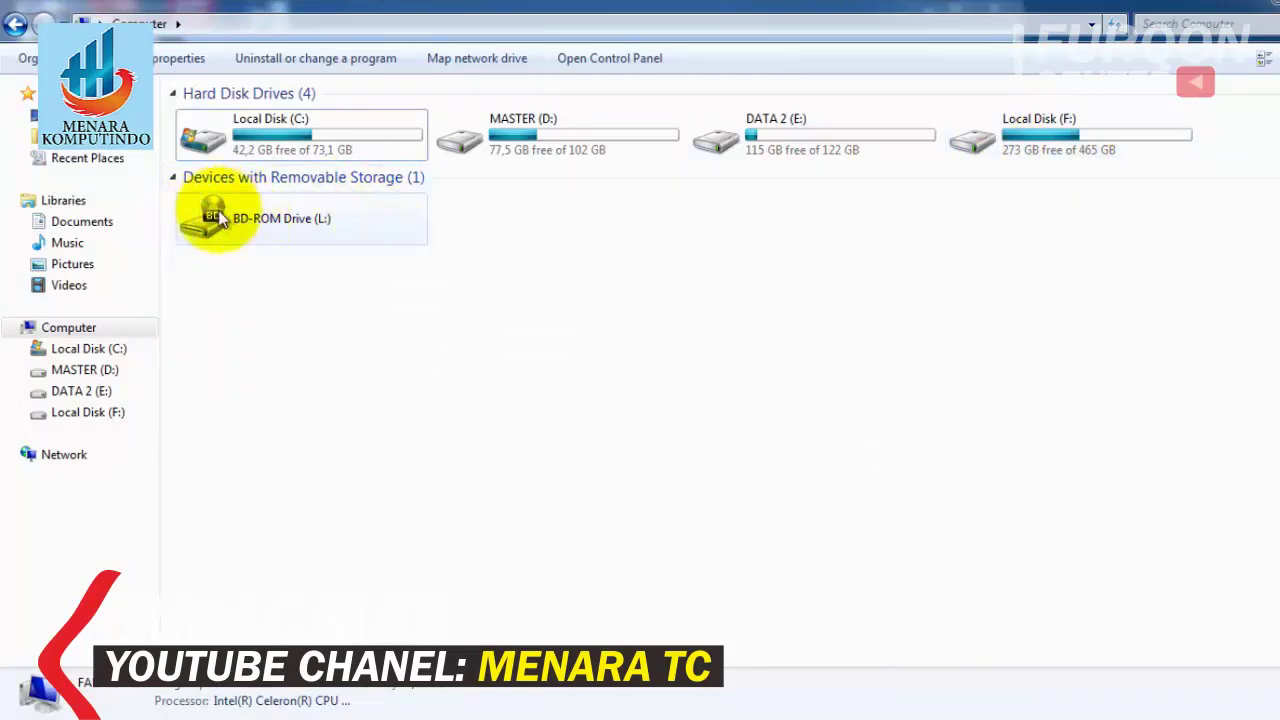
- Return to Computer Management and assign the drive letter G to the CD-ROM 0 DVD drive
click(512, 706)
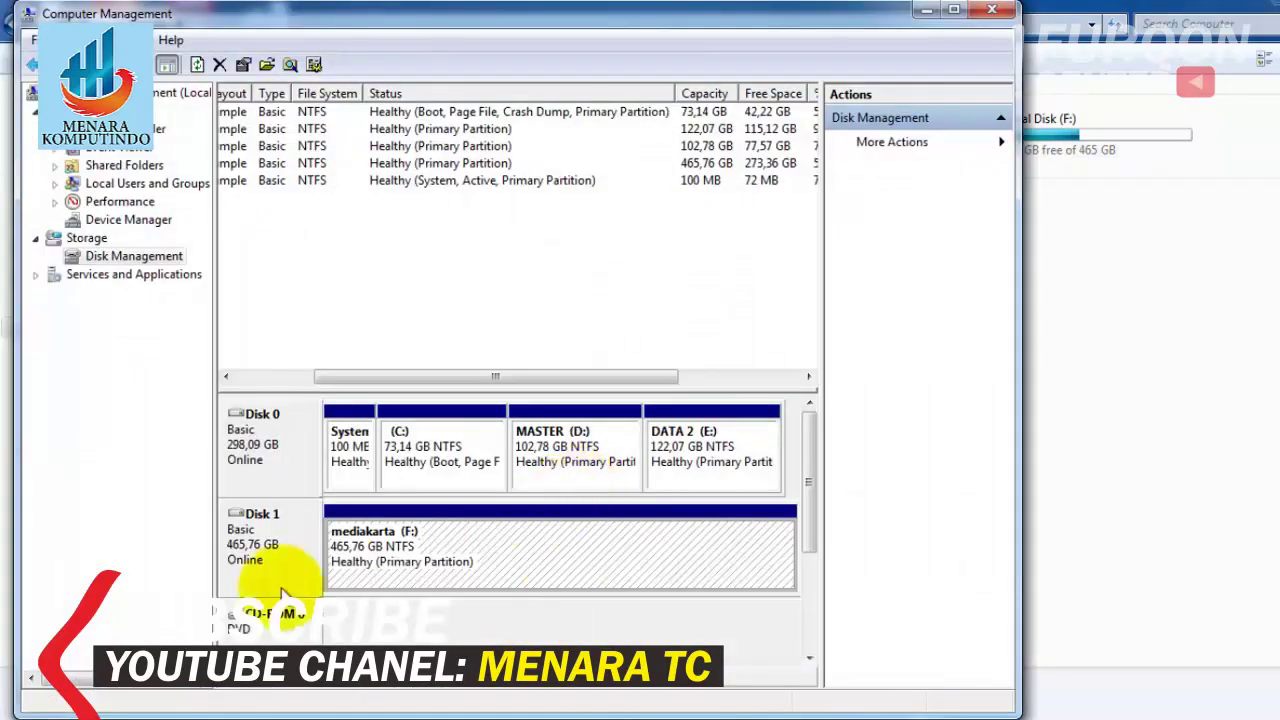
click(290, 632)
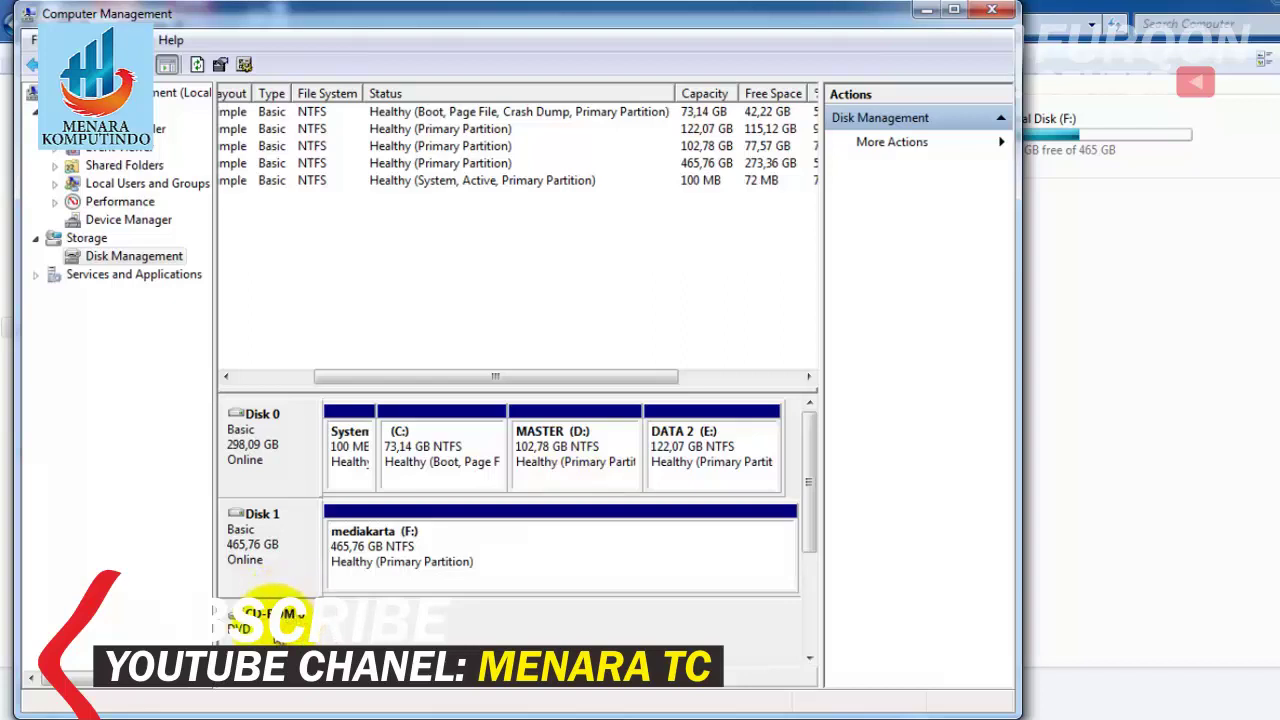
right_click(272, 614)
click(330, 522)
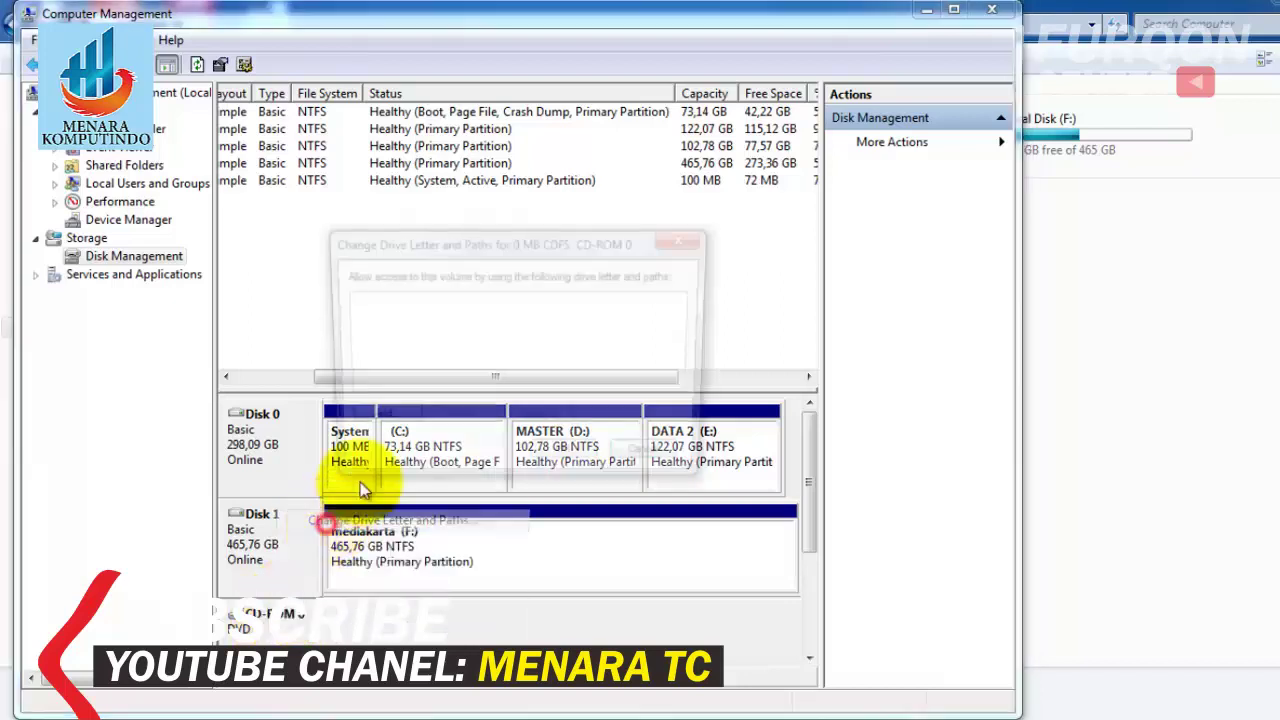
click(385, 421)
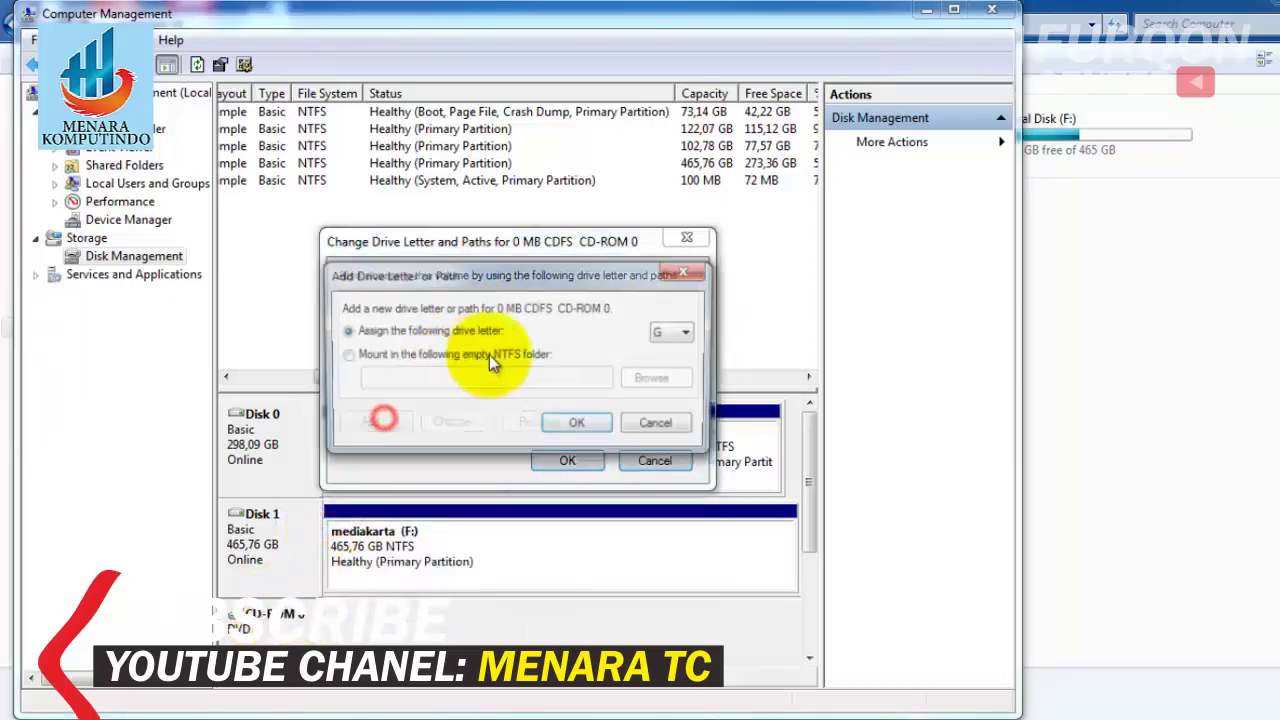
click(672, 333)
click(663, 378)
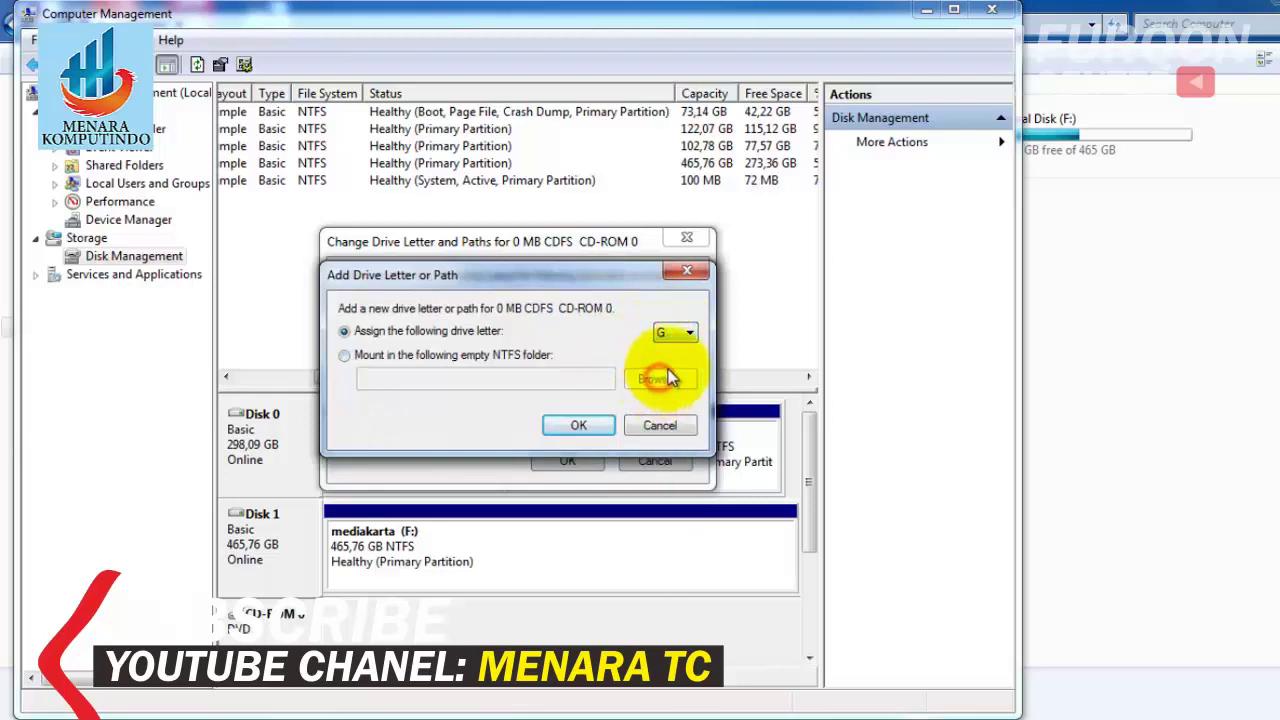
click(581, 425)
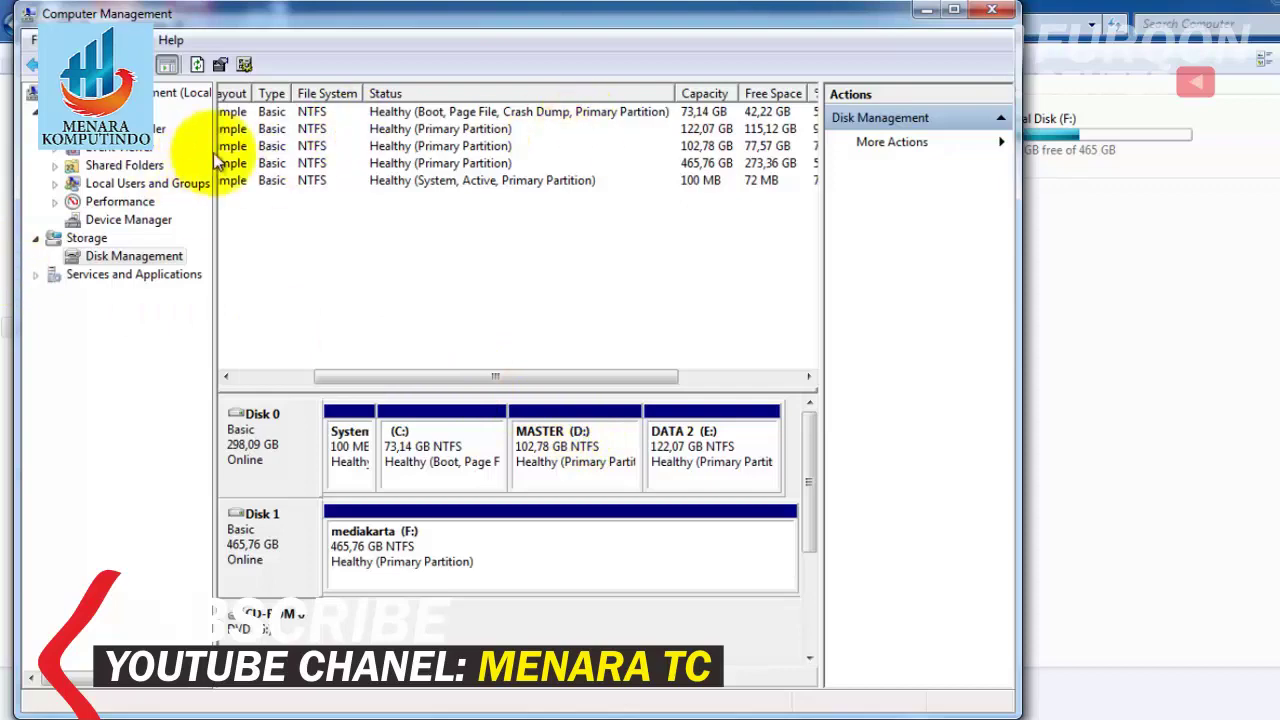
- Close Computer Management and refresh the drive list in the Computer window
click(991, 10)
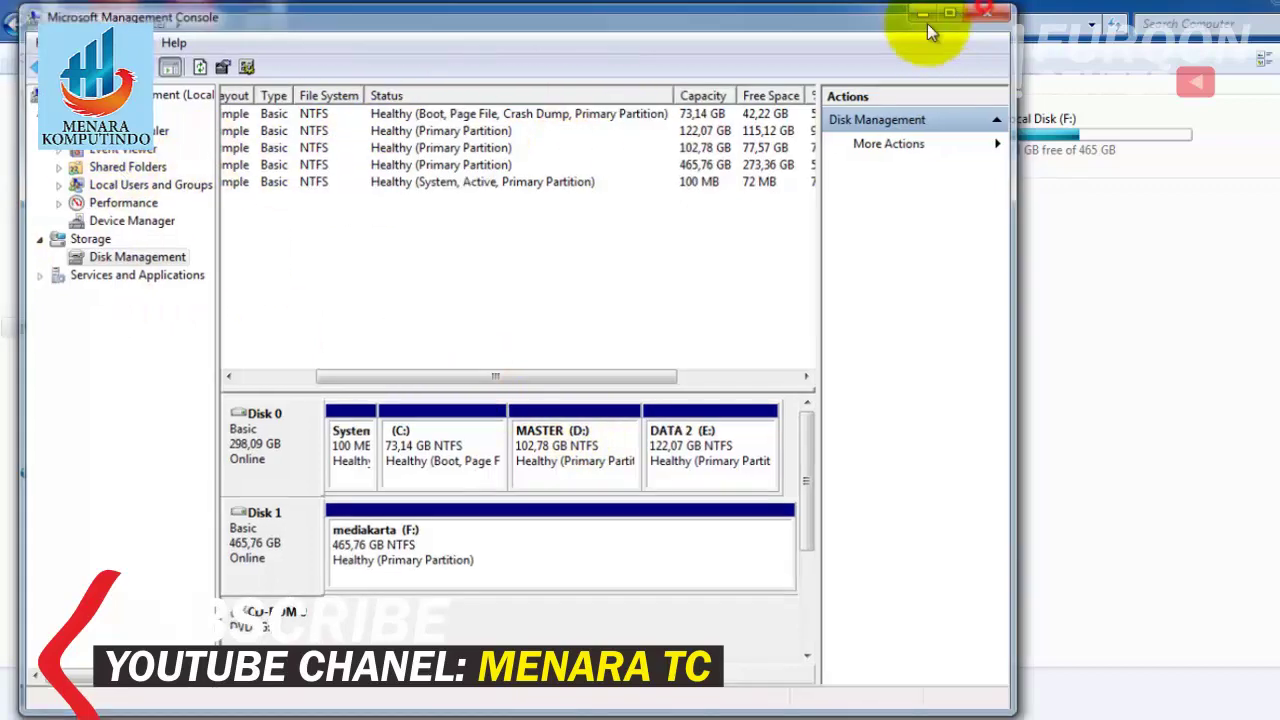
right_click(340, 298)
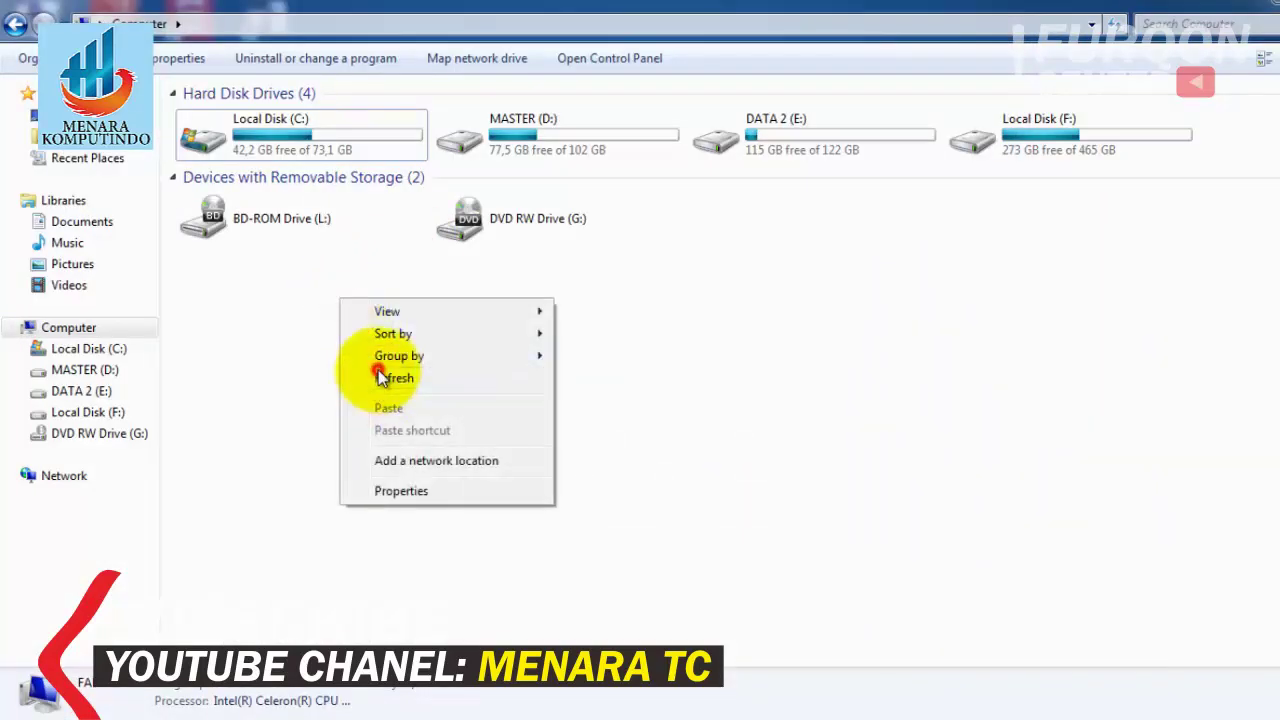
click(375, 380)
click(360, 365)
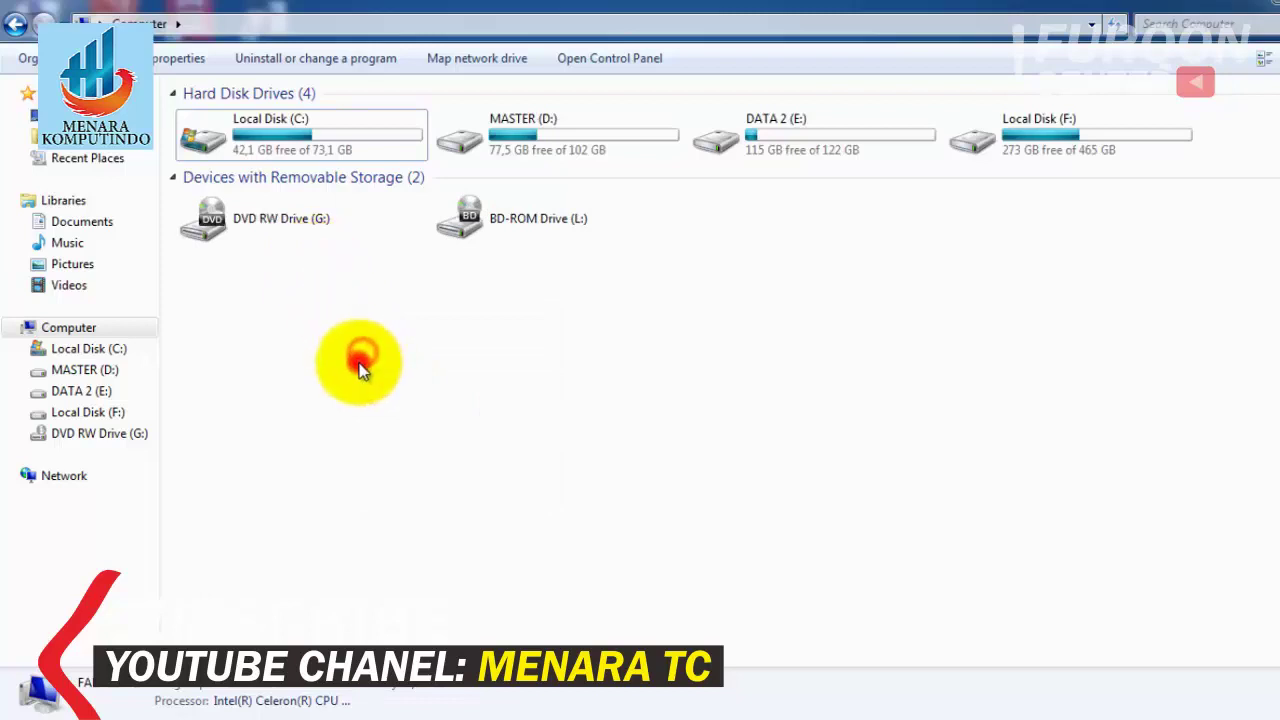